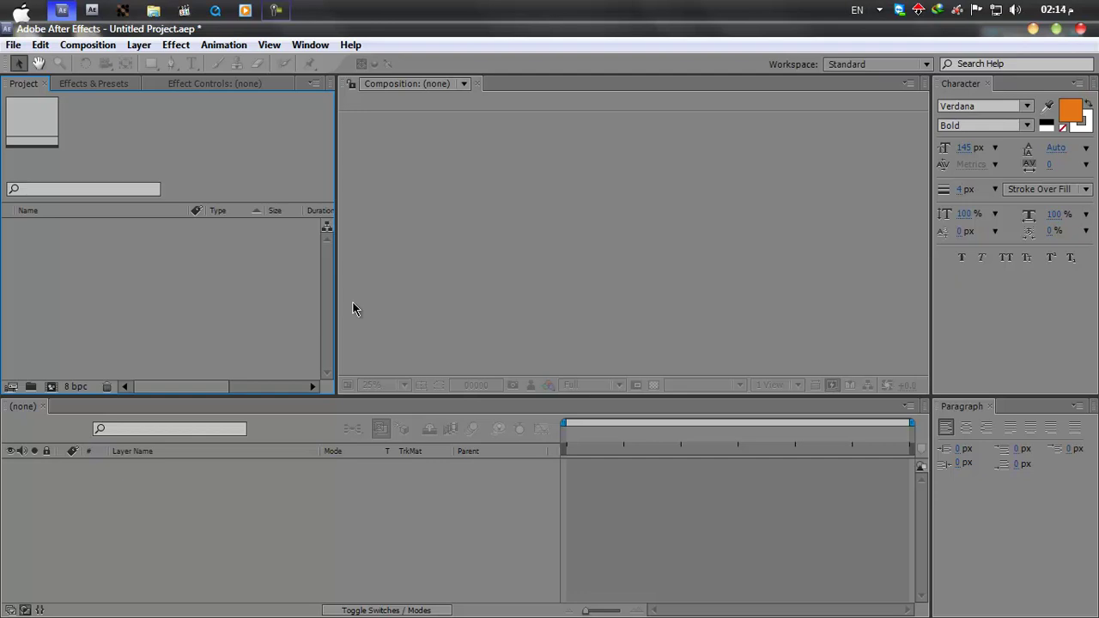
Switch to Firefox and go to the maxon.net website
click(20, 10)
click(32, 74)
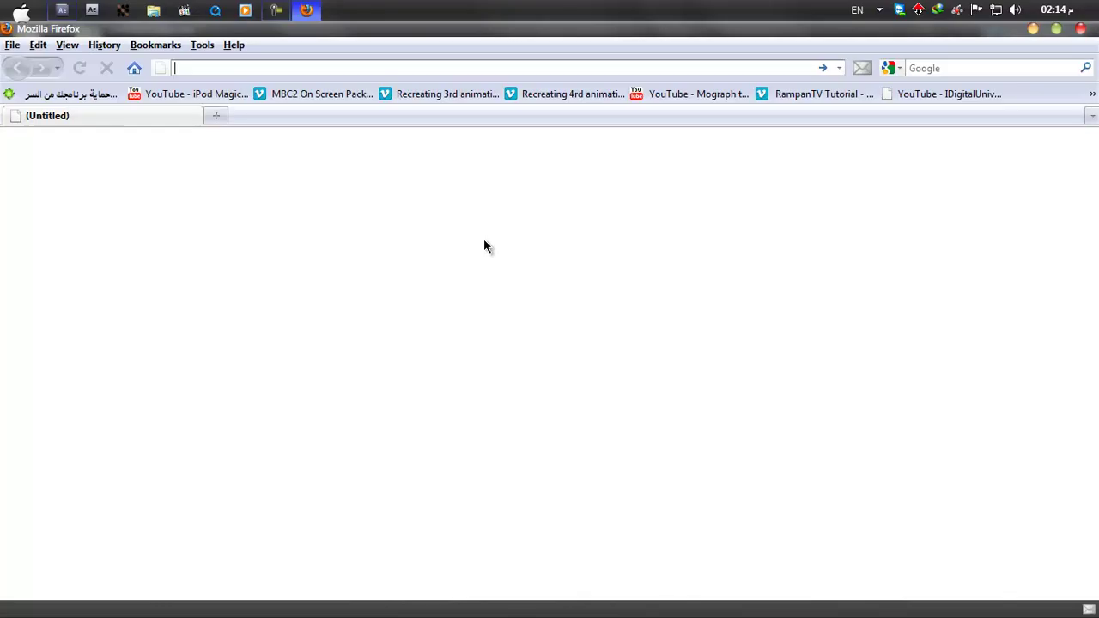
text(maxon)
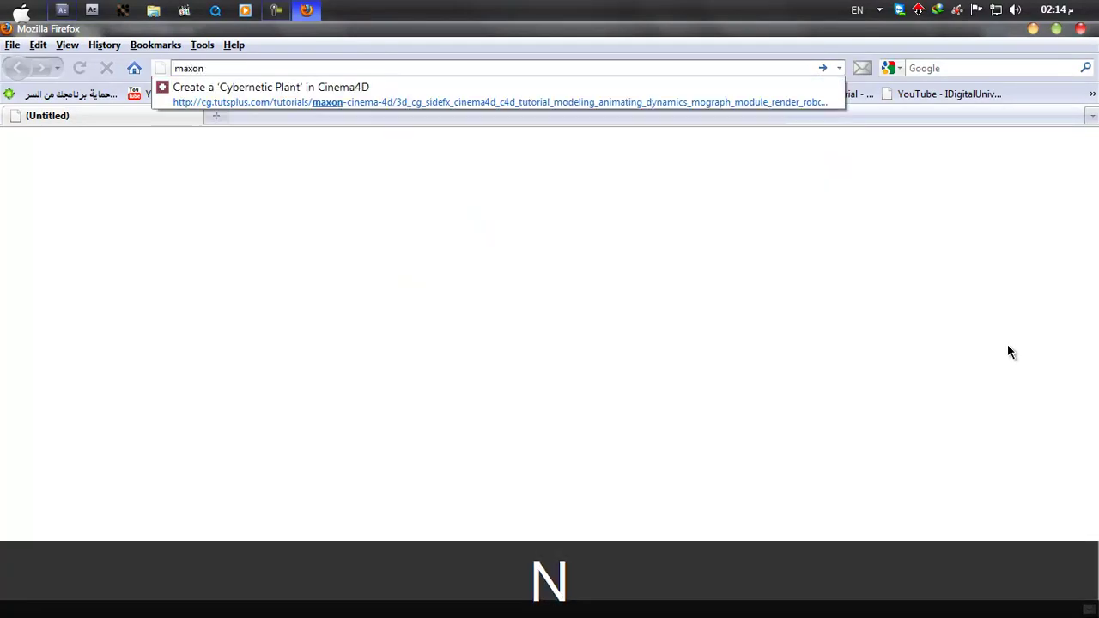
text(.net)
key(Return)
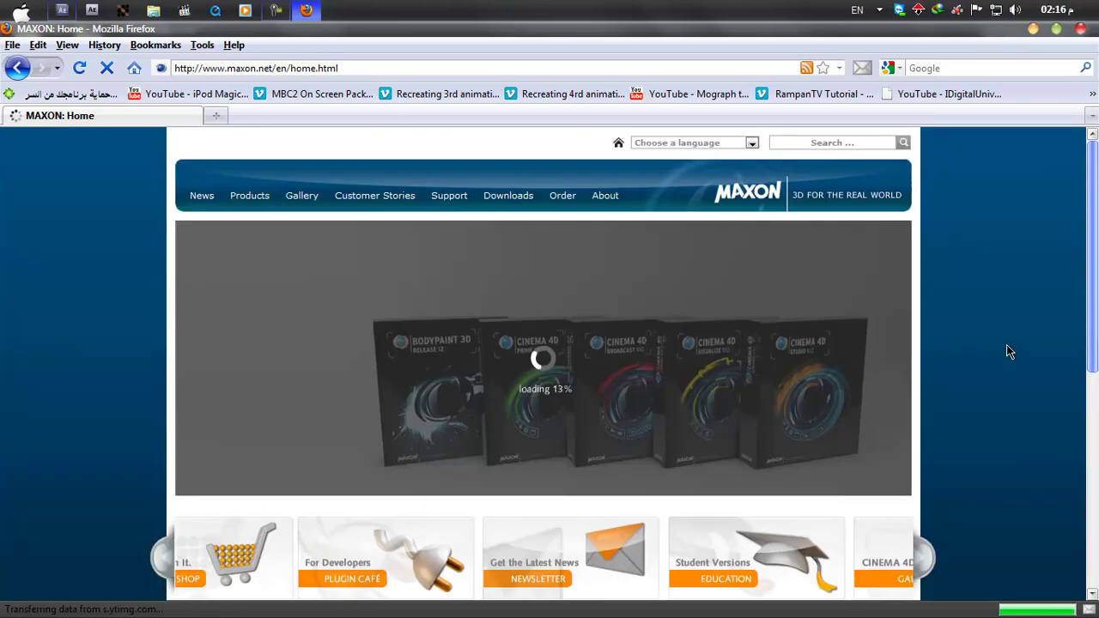
Open the Plugins page within the MAXON site's download updates to view the After Effects connection plugins
mouse_move(520, 196)
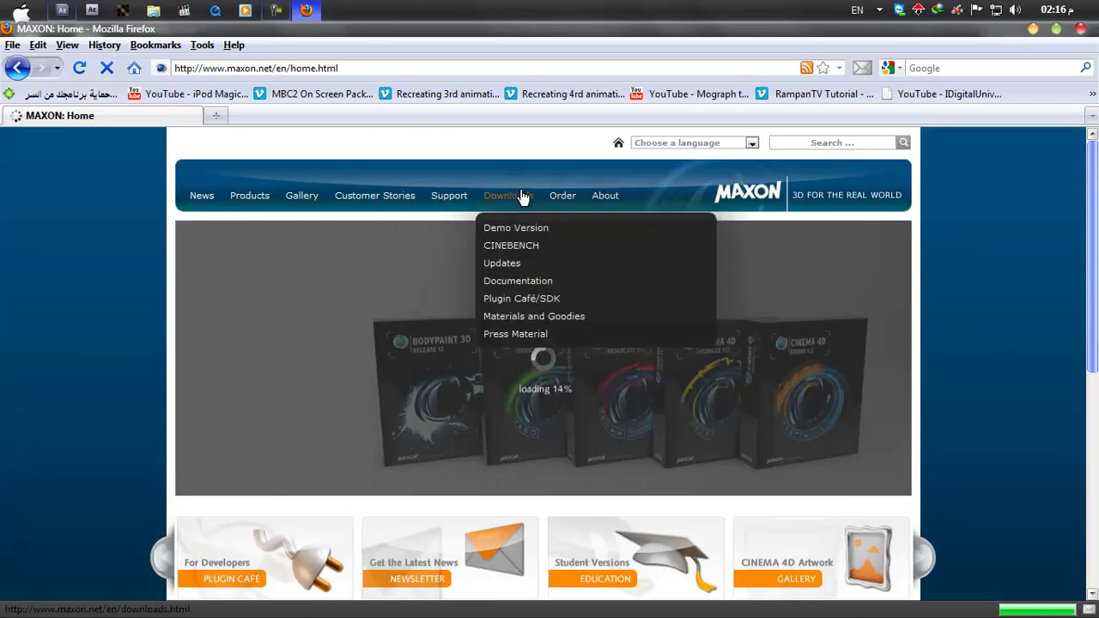
click(504, 268)
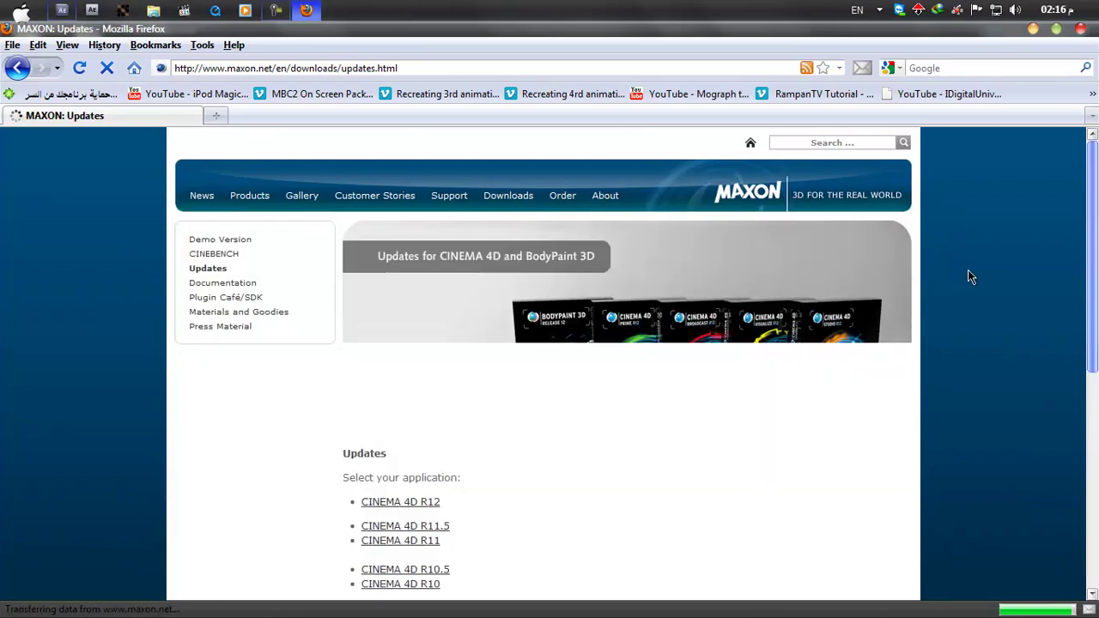
scroll(421, 498, down, 4)
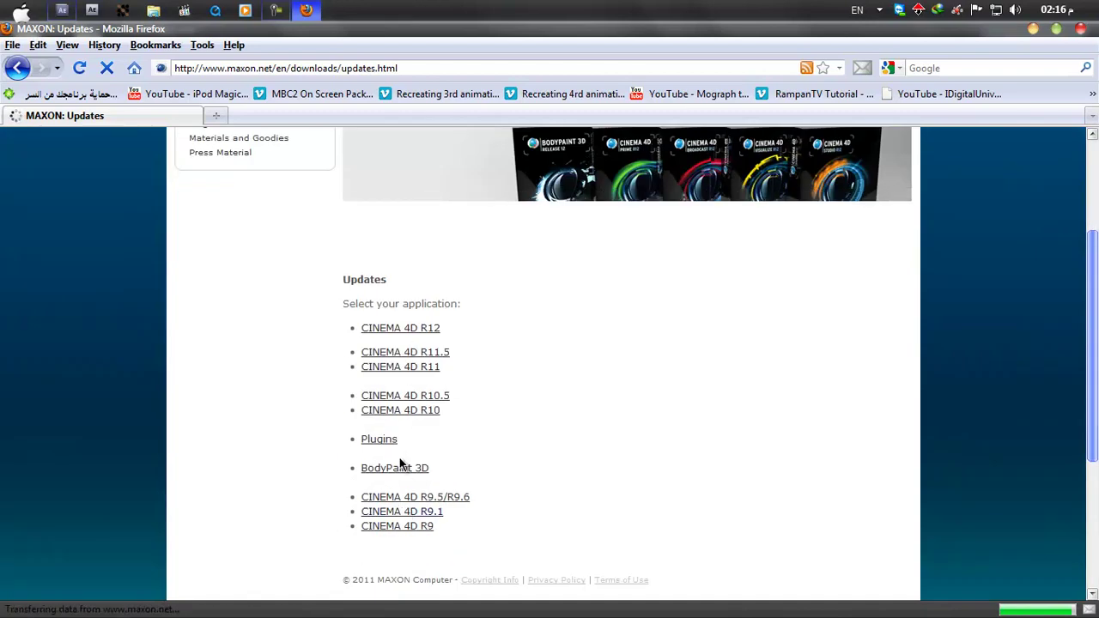
click(383, 440)
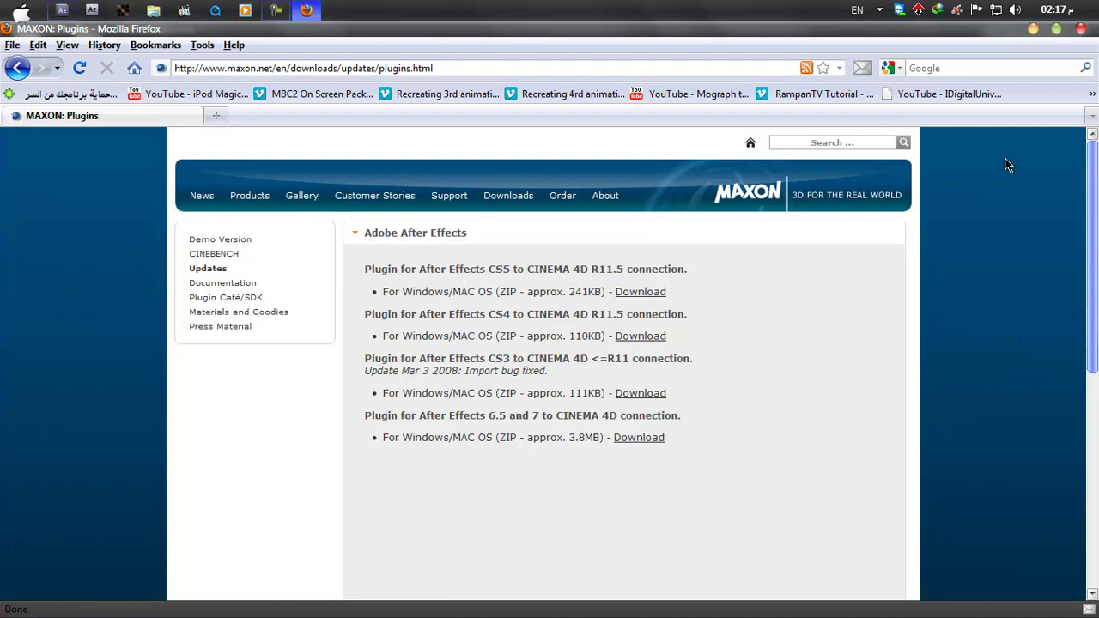
Close the browser, return to After Effects and import main.aec from the Main folder
click(1079, 32)
click(146, 322)
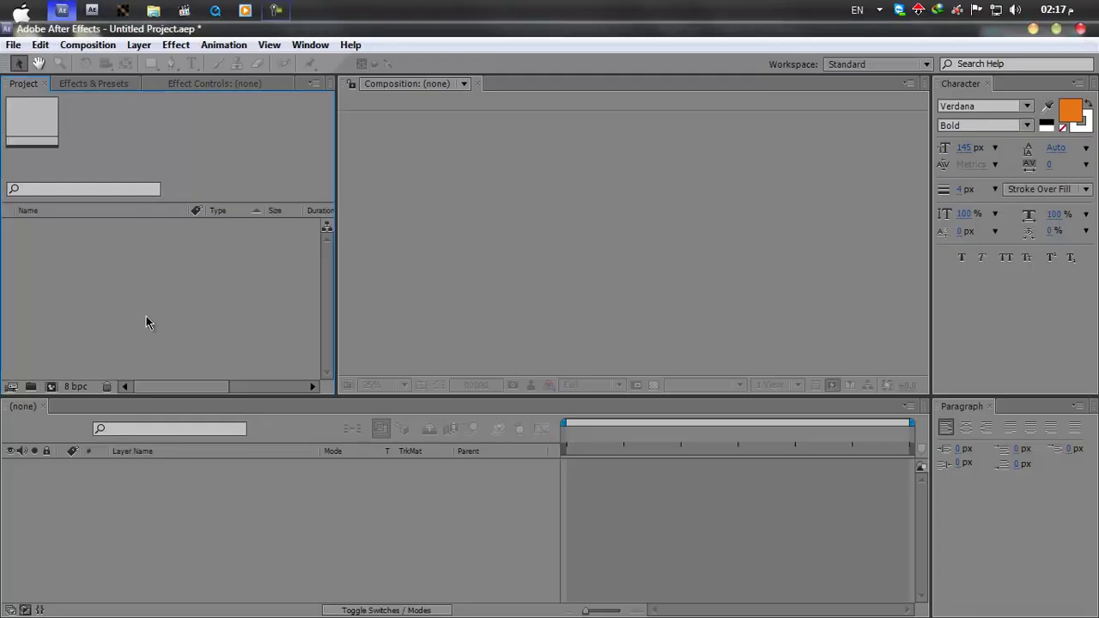
double_click(119, 279)
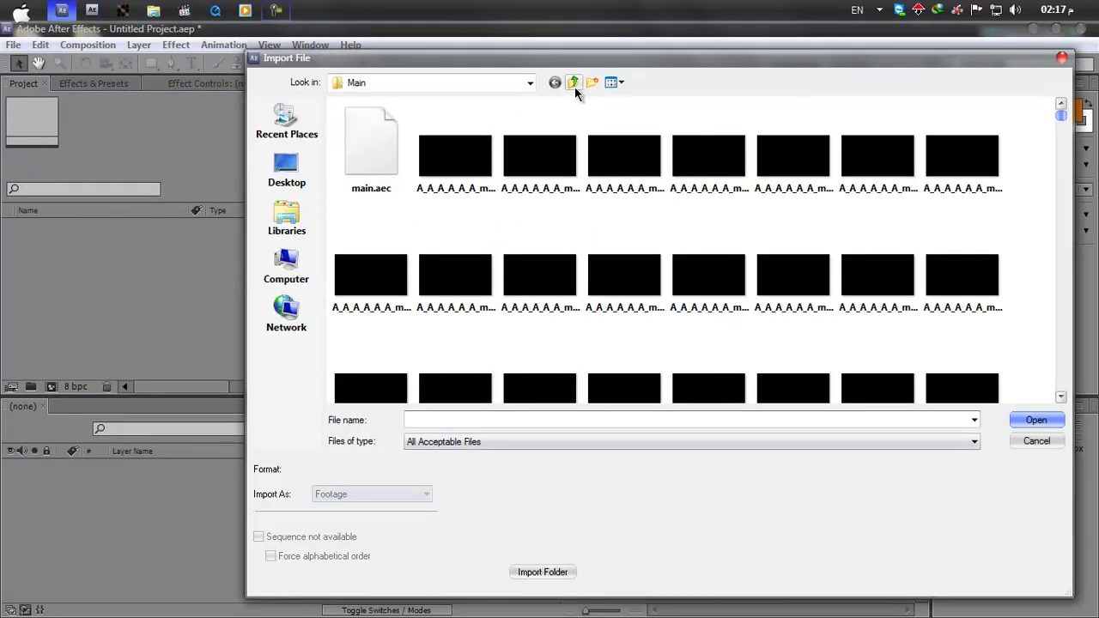
click(574, 85)
double_click(393, 153)
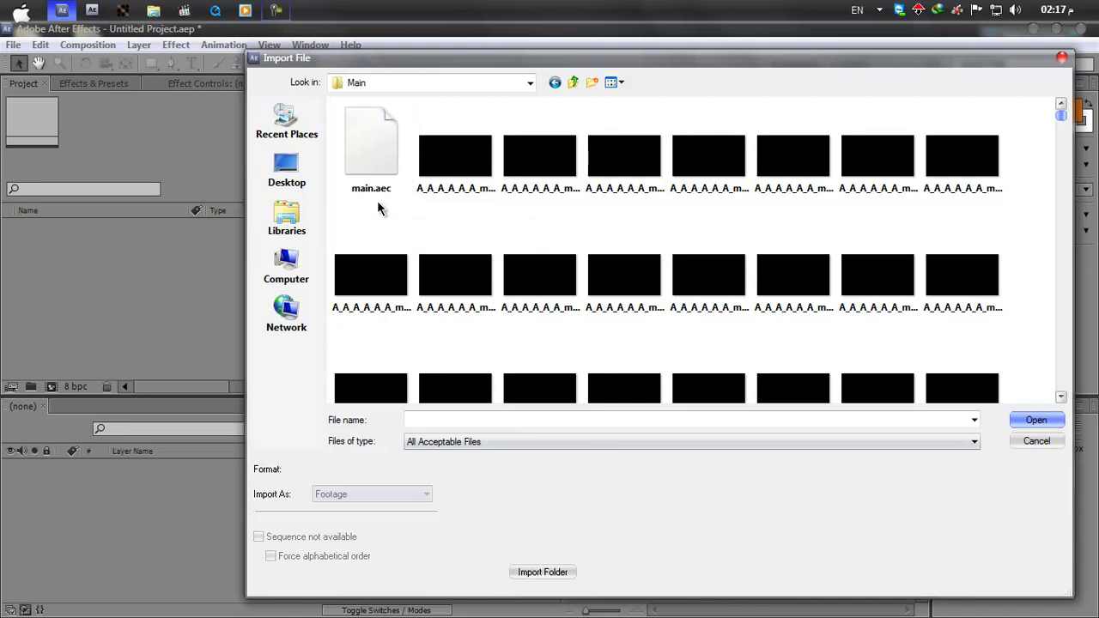
click(378, 194)
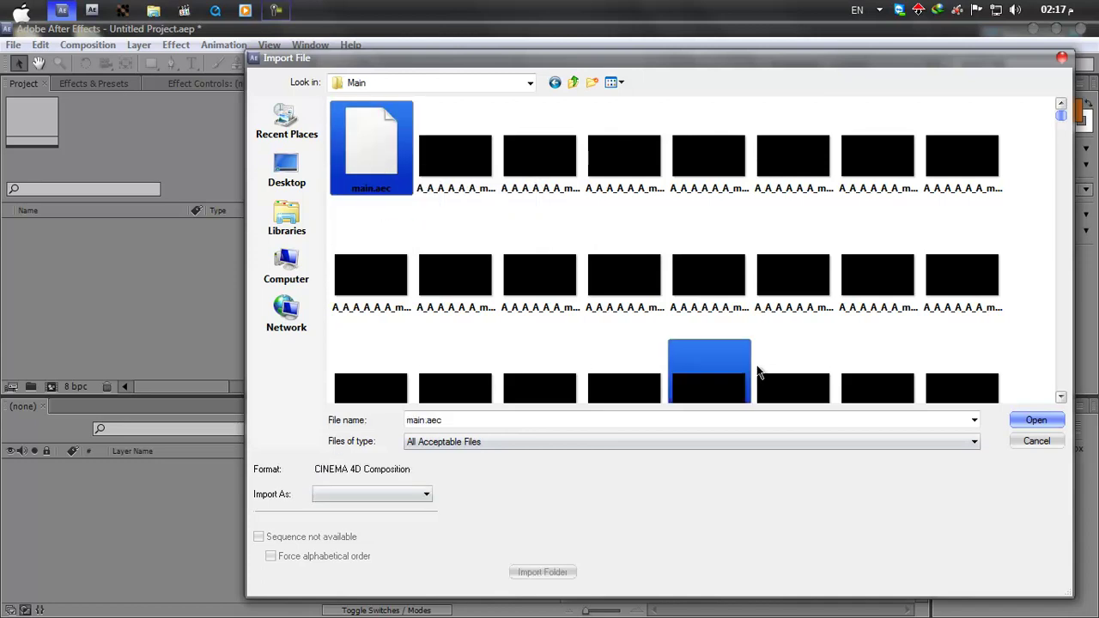
click(1030, 421)
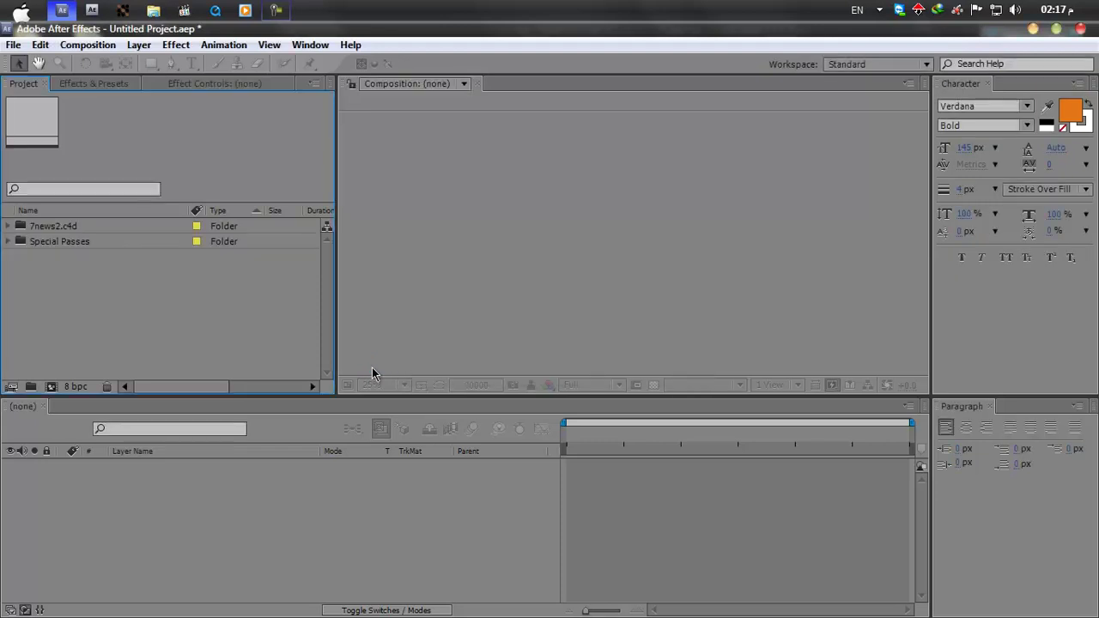
Expand the Special Passes folder in the project and look through the imported sequences
click(52, 242)
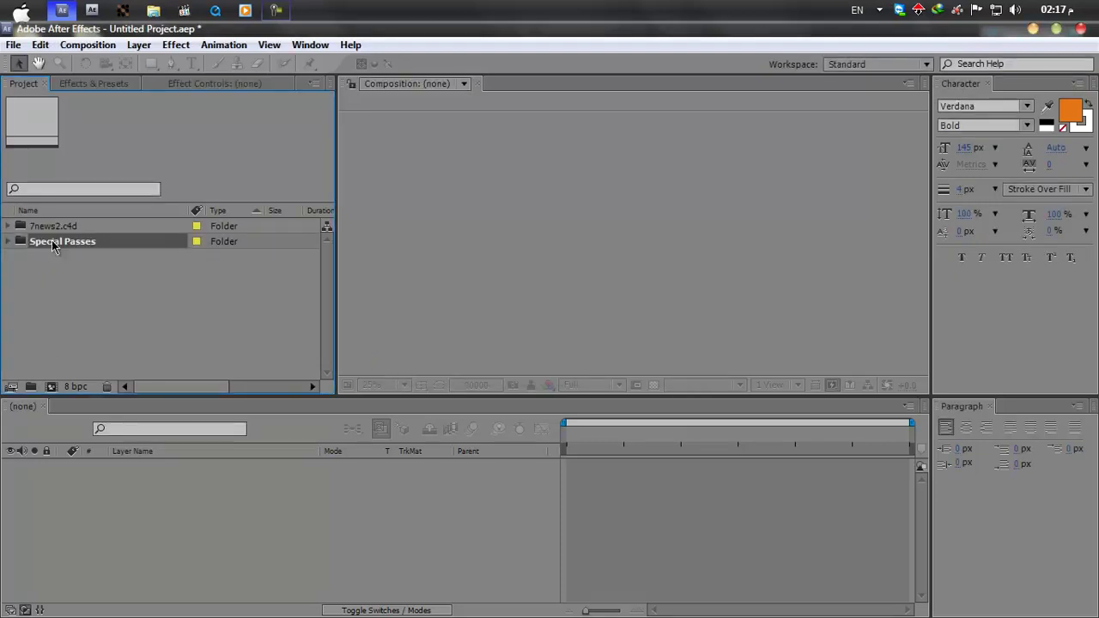
click(50, 227)
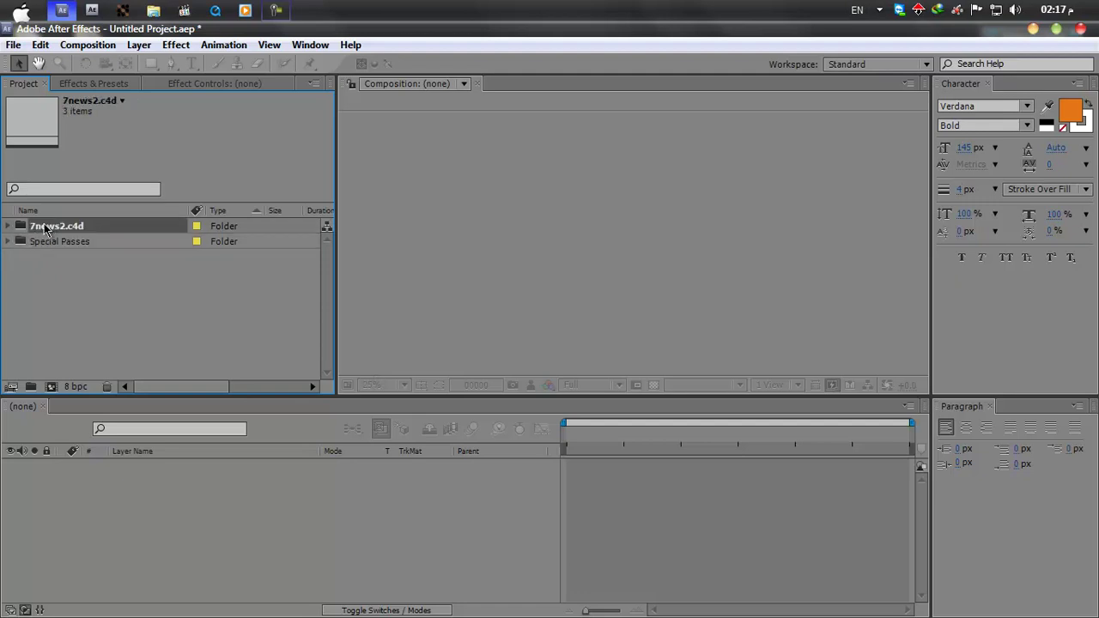
click(51, 242)
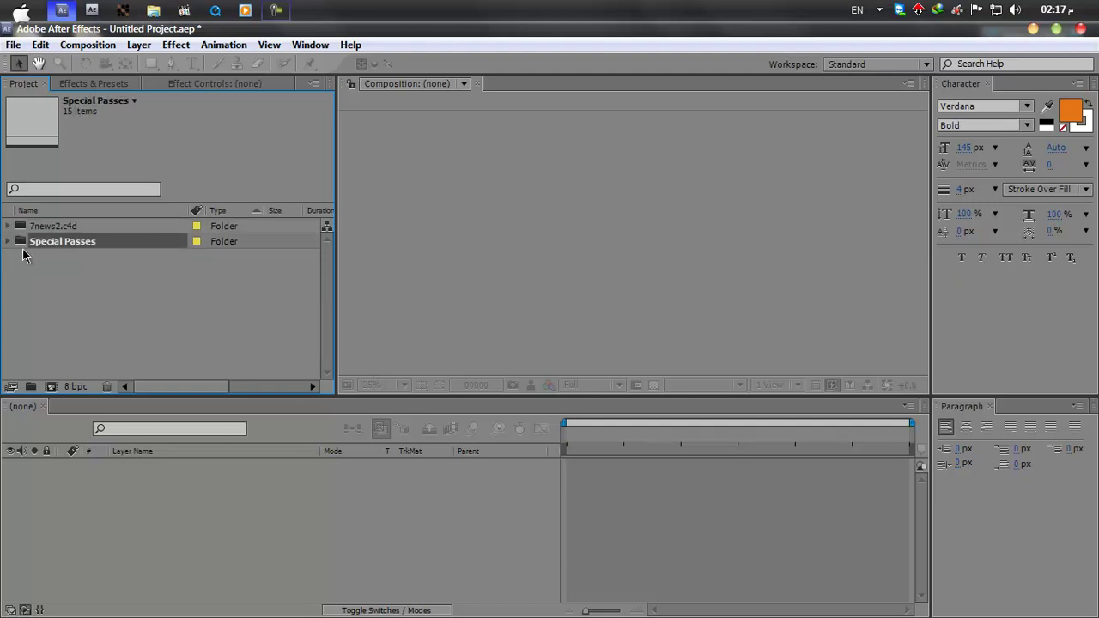
click(9, 241)
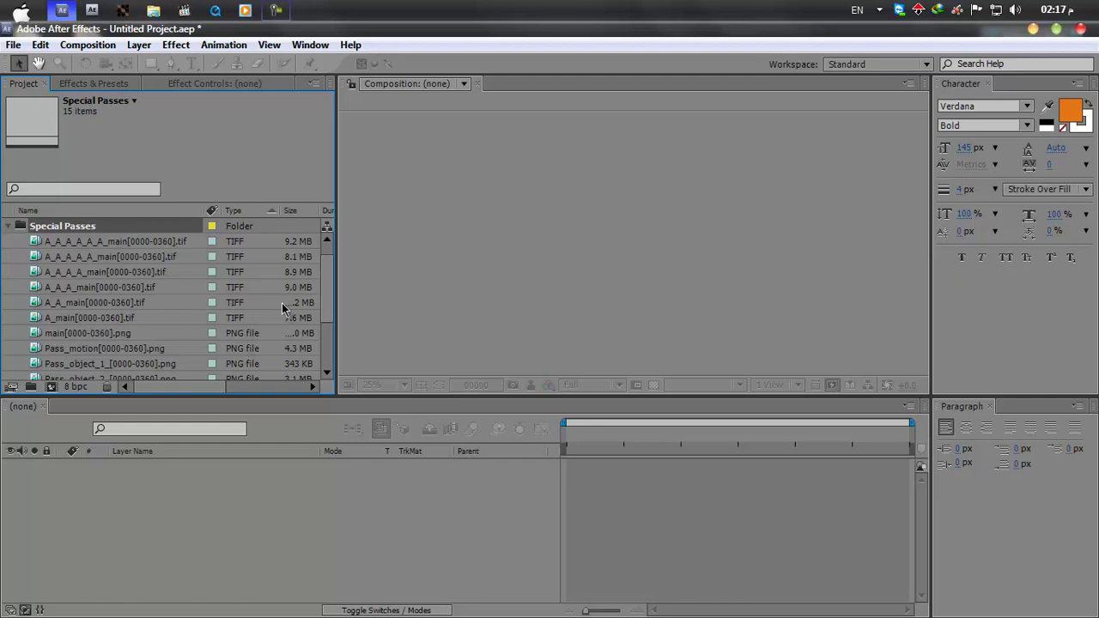
scroll(325, 288, down, 2)
scroll(320, 268, up, 3)
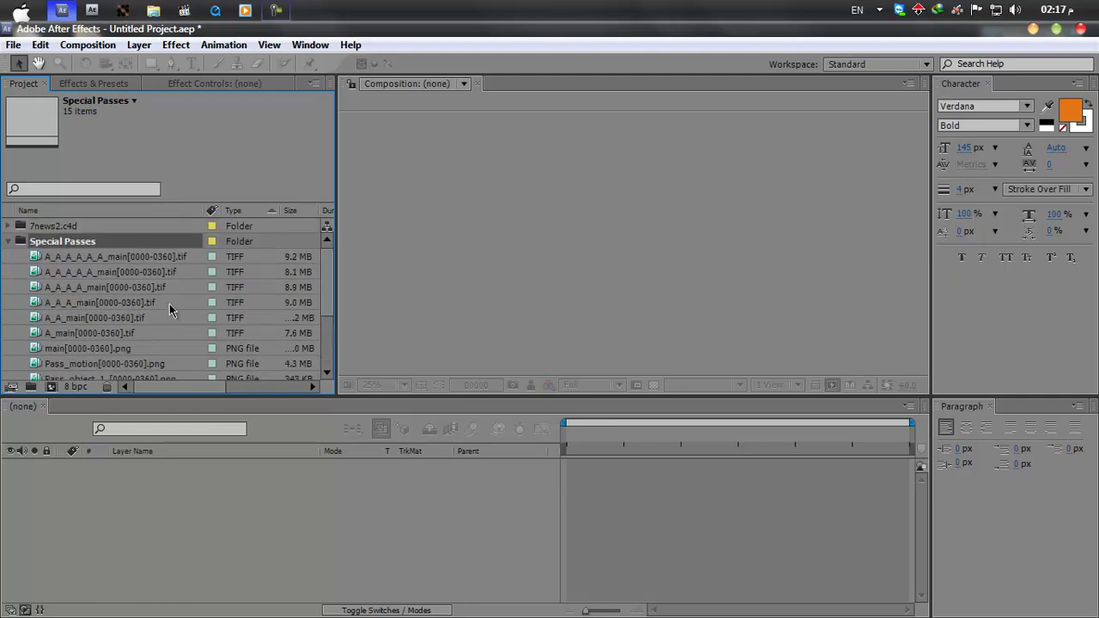
Examine the individual TIFF light passes and the object buffer PNG sequences one by one
click(129, 318)
click(119, 302)
click(120, 287)
click(120, 271)
click(120, 256)
scroll(93, 356, down, 2)
scroll(93, 356, down, 1)
click(80, 318)
click(83, 333)
click(81, 348)
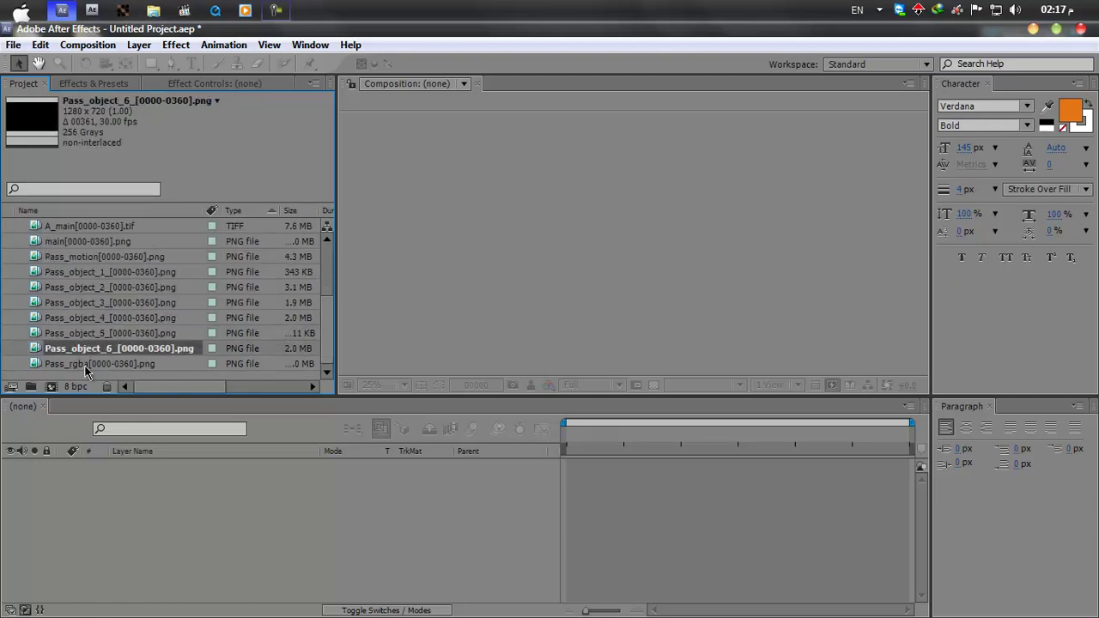
Preview the Pass_object_6_[0000-0360].png footage in an enlarged viewer, scrub through its frames, and close it
double_click(93, 348)
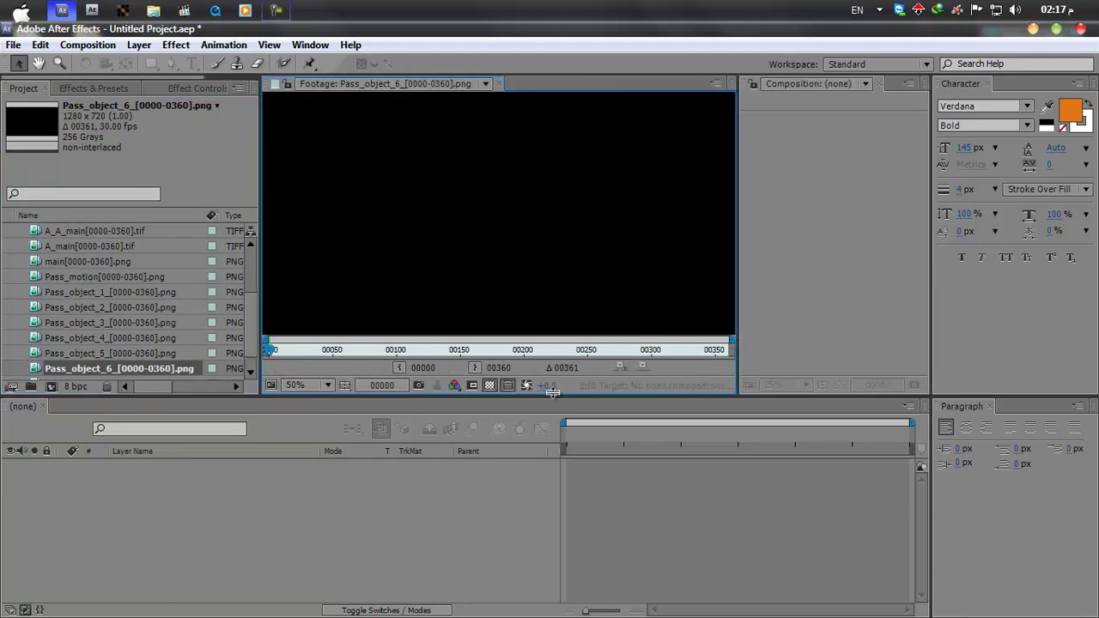
drag(543, 399, 544, 479)
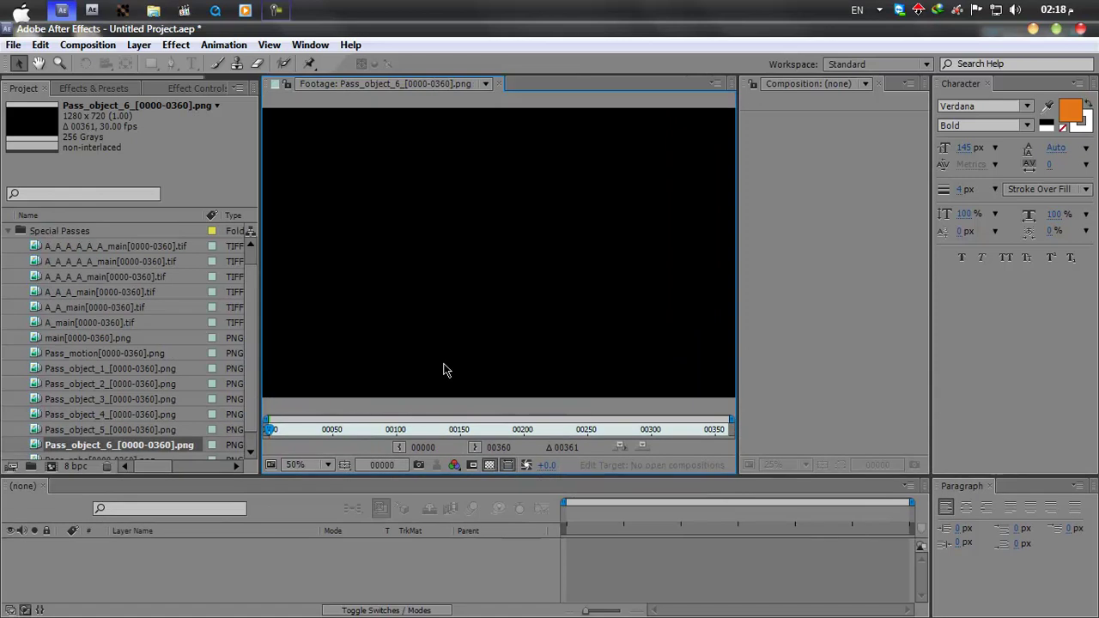
scroll(446, 380, down, 1)
drag(266, 433, 470, 432)
click(499, 83)
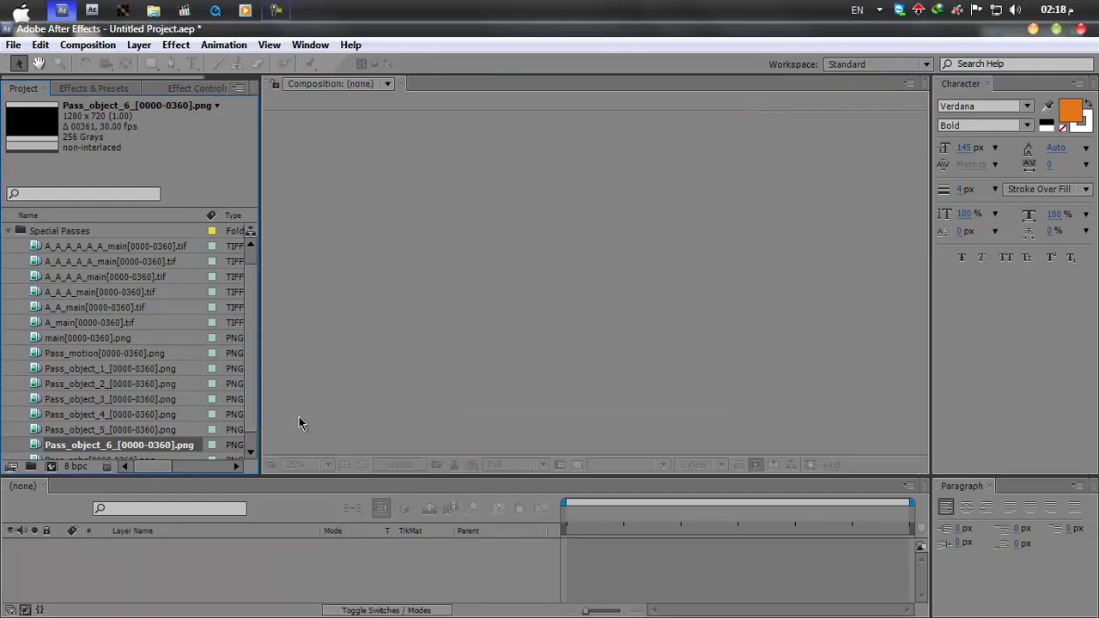
Preview the Pass_object_5_[0000-0360].png footage in a widened viewer, scrub through it, and close it
double_click(143, 425)
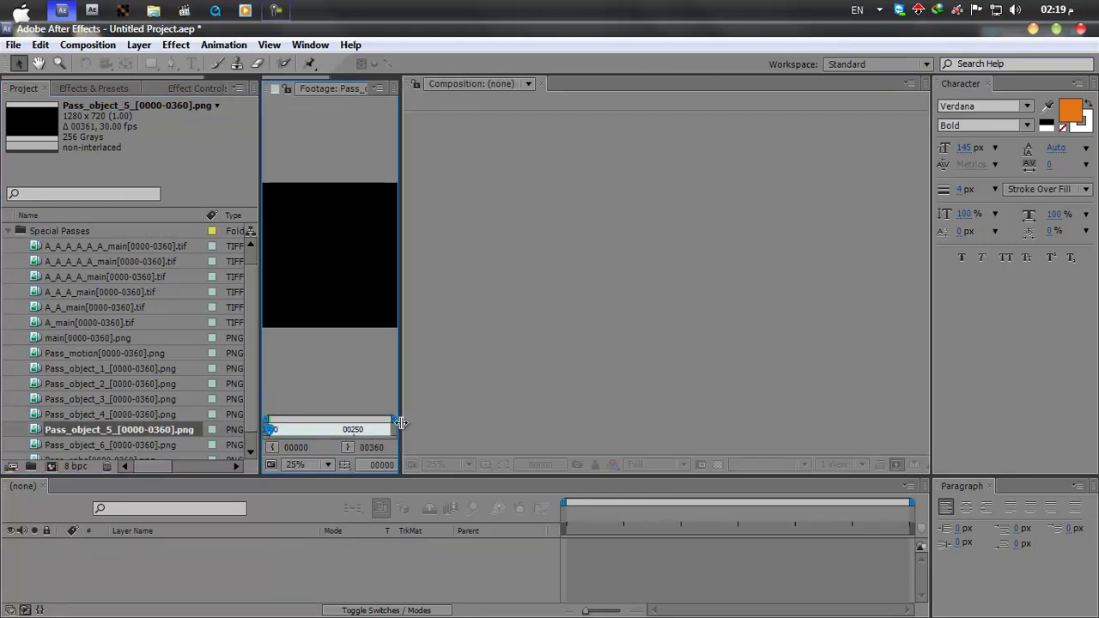
drag(400, 423, 697, 422)
drag(273, 429, 352, 432)
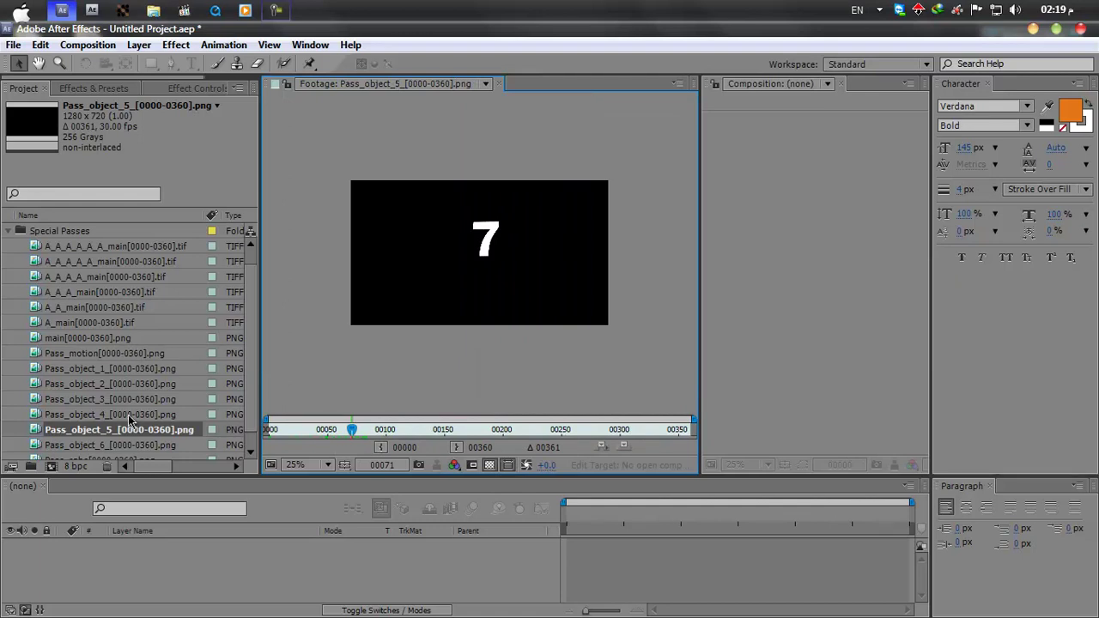
drag(352, 430, 328, 426)
click(500, 85)
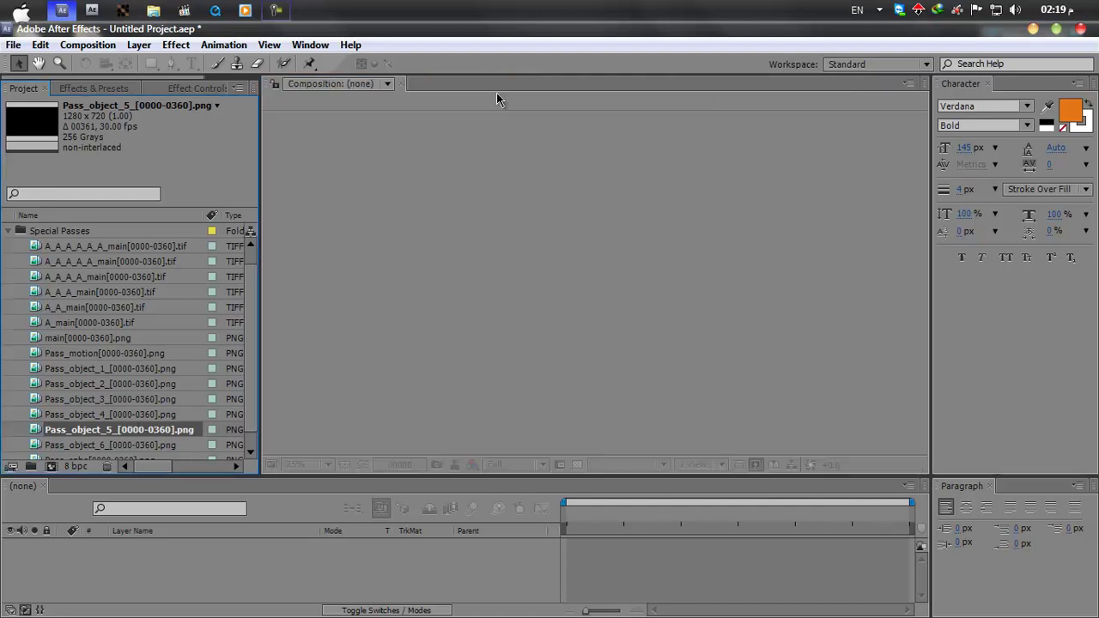
Open the 7news2.c4d composition from its project folder and delete every layer except Camera
scroll(240, 431, down, 1)
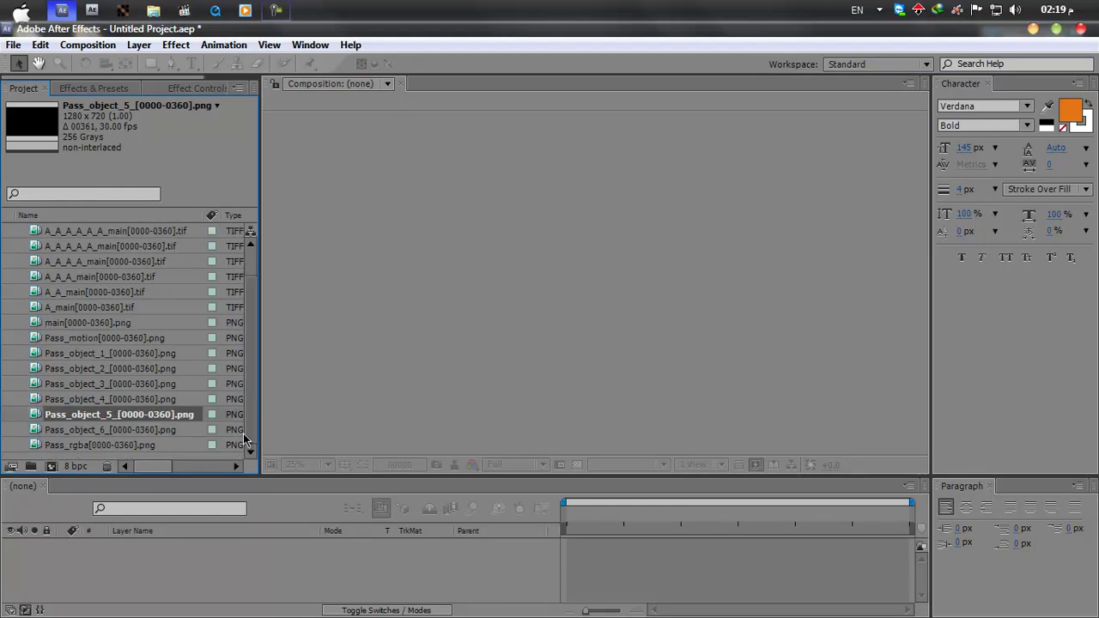
click(124, 445)
drag(160, 474, 170, 417)
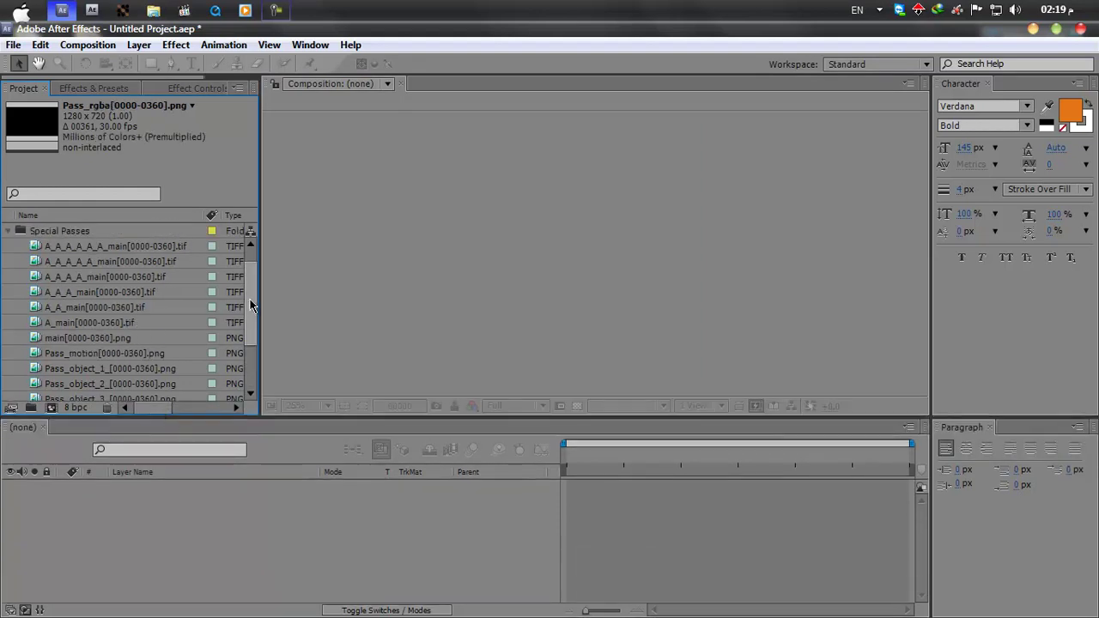
scroll(10, 240, up, 1)
click(10, 231)
double_click(60, 246)
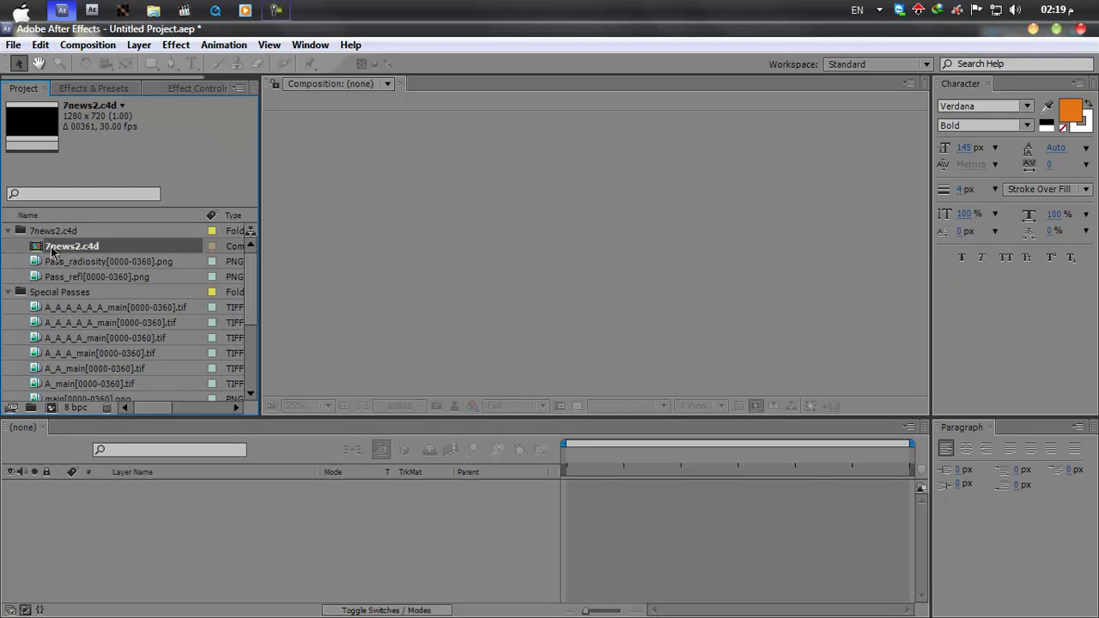
drag(172, 523, 167, 507)
key(Delete)
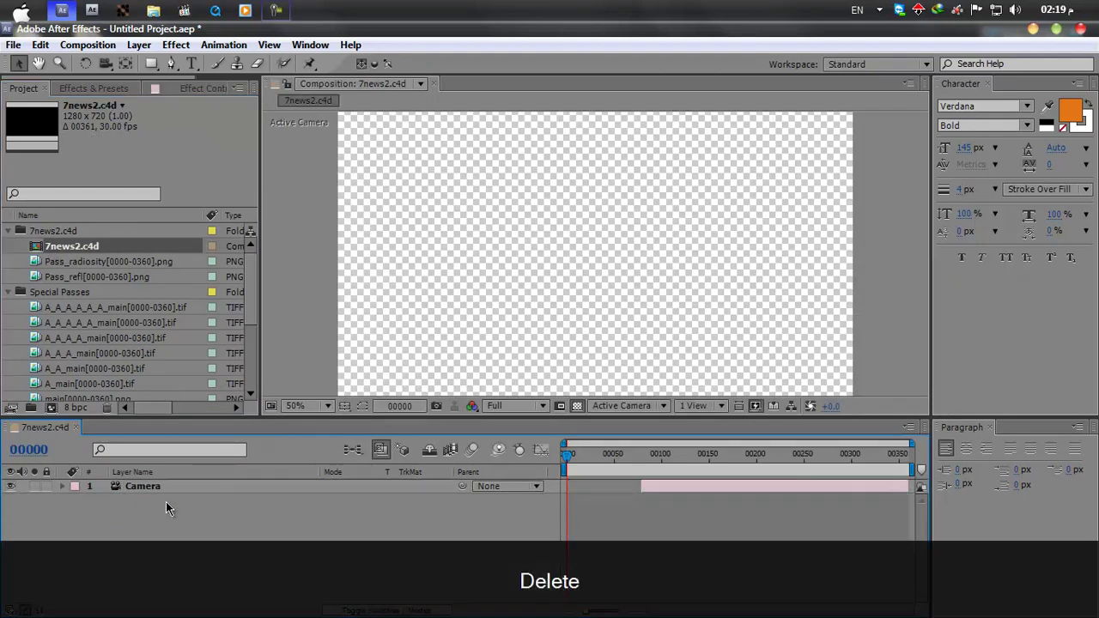
Add the Pass_rgba[0000-0360].png sequence to the composition as a layer below Camera
click(248, 377)
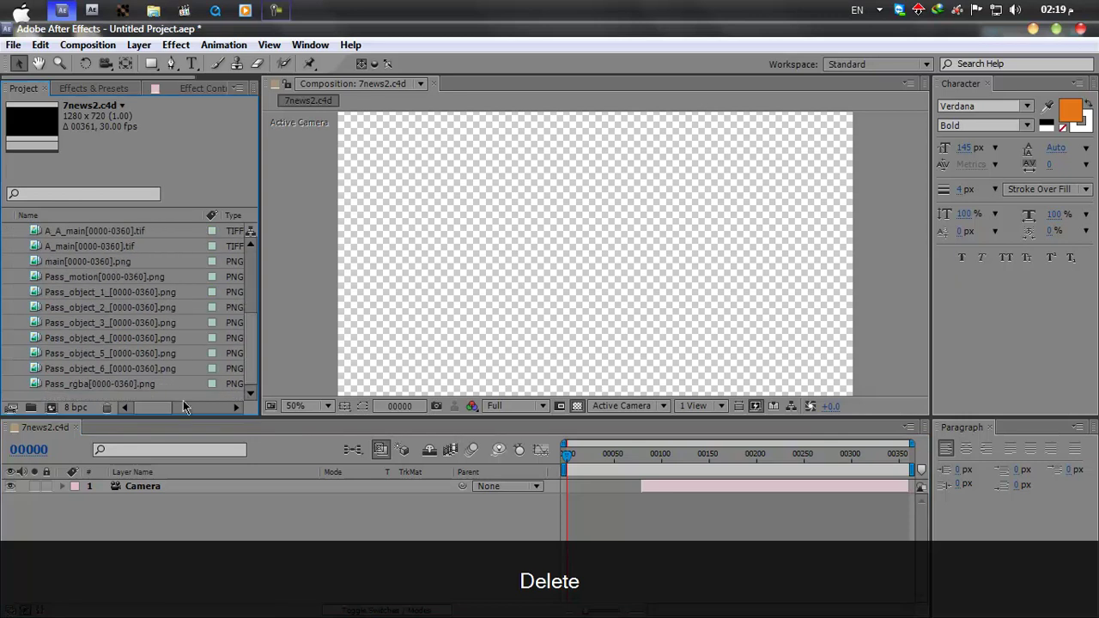
click(119, 385)
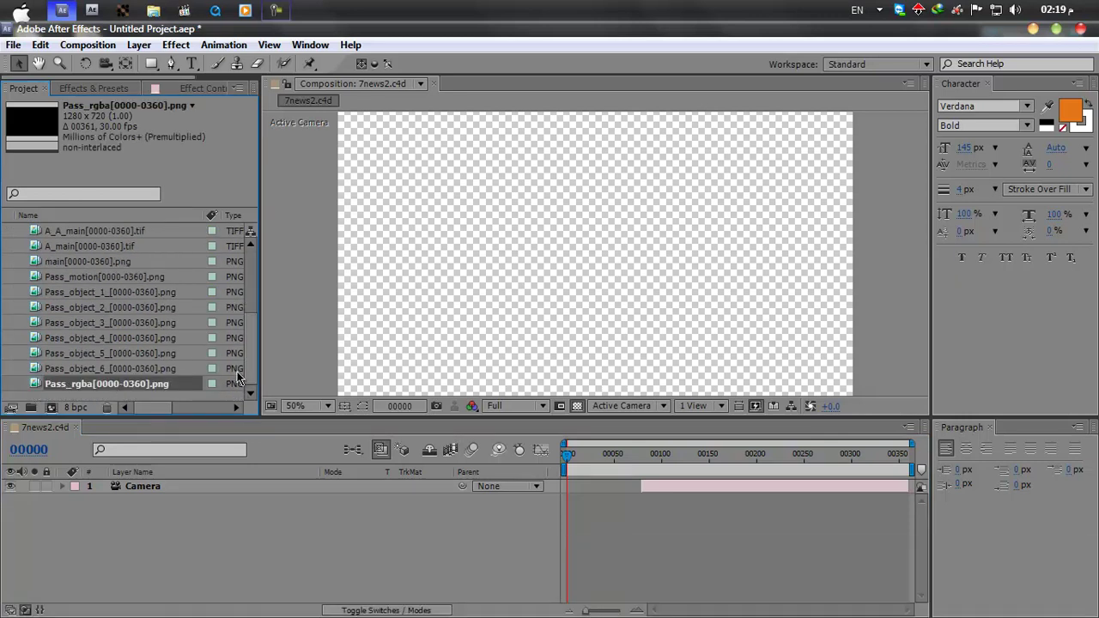
scroll(246, 373, up, 2)
click(236, 339)
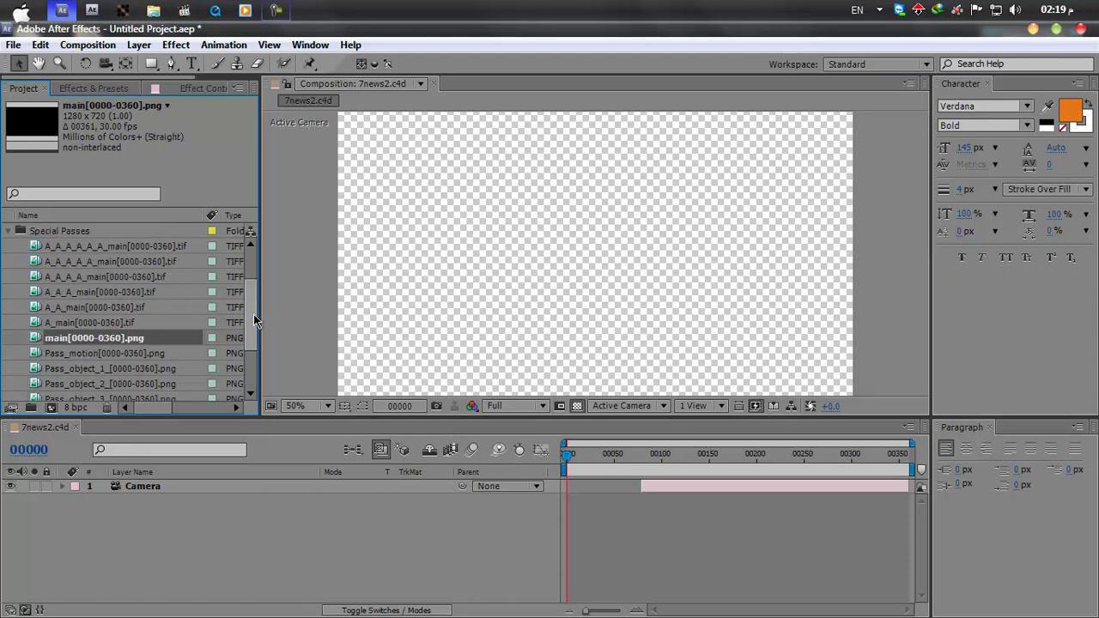
scroll(248, 344, down, 2)
click(120, 387)
drag(36, 388, 182, 527)
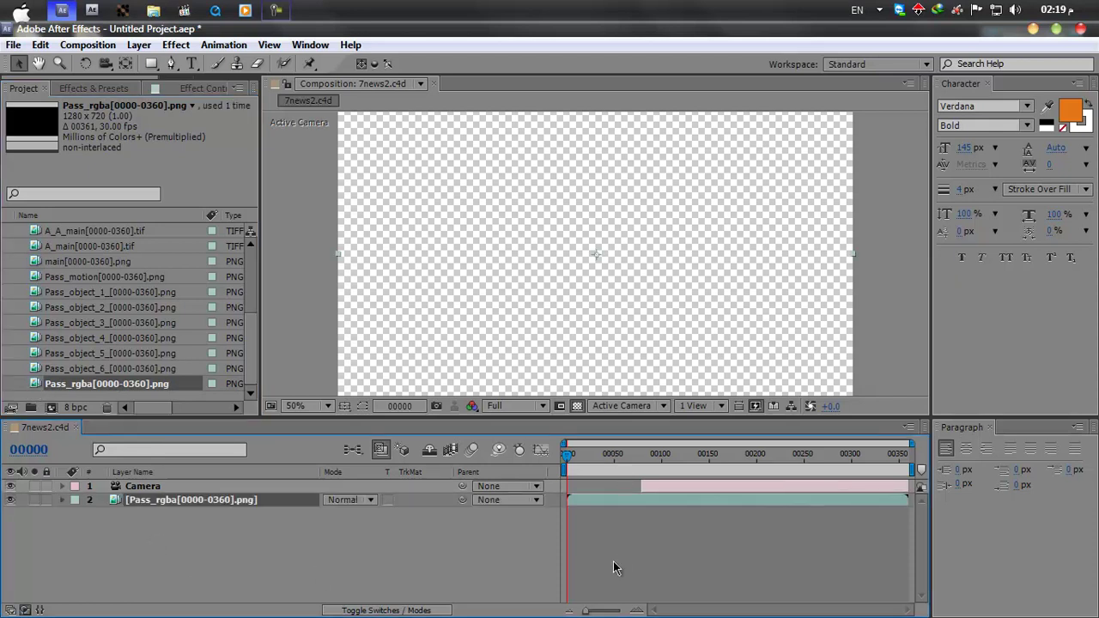
Move the Camera layer to start at frame 0 and extend its end to the end of the composition
click(736, 487)
drag(736, 487, 662, 487)
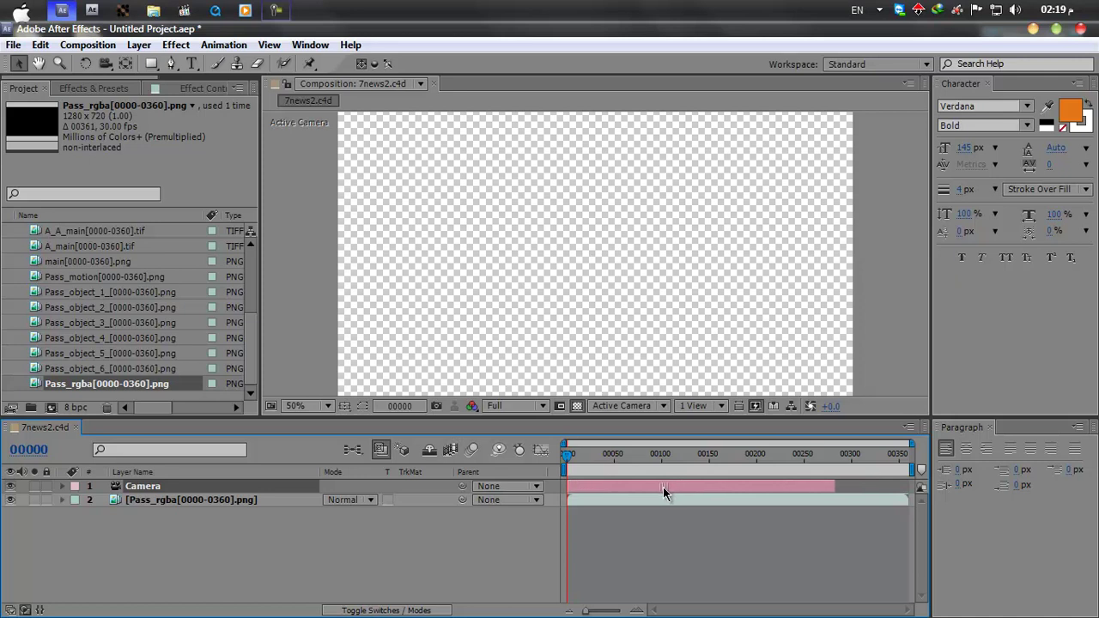
drag(830, 486, 908, 486)
Go to frame 136, turn off the transparency grid, and view the composition at 100%
drag(571, 461, 700, 471)
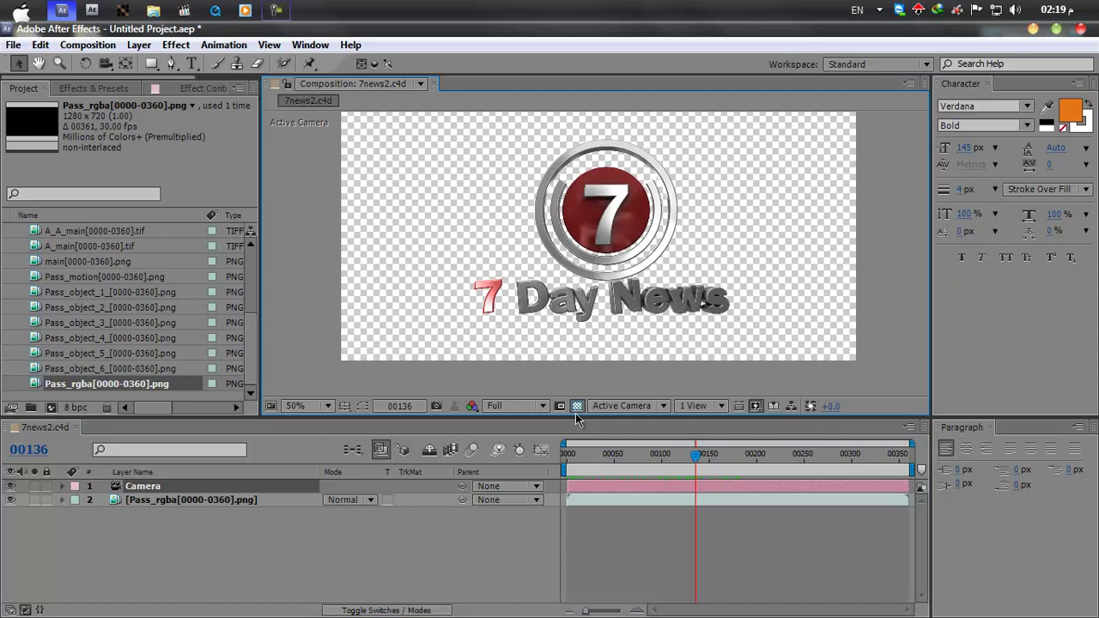
click(576, 407)
key(slash)
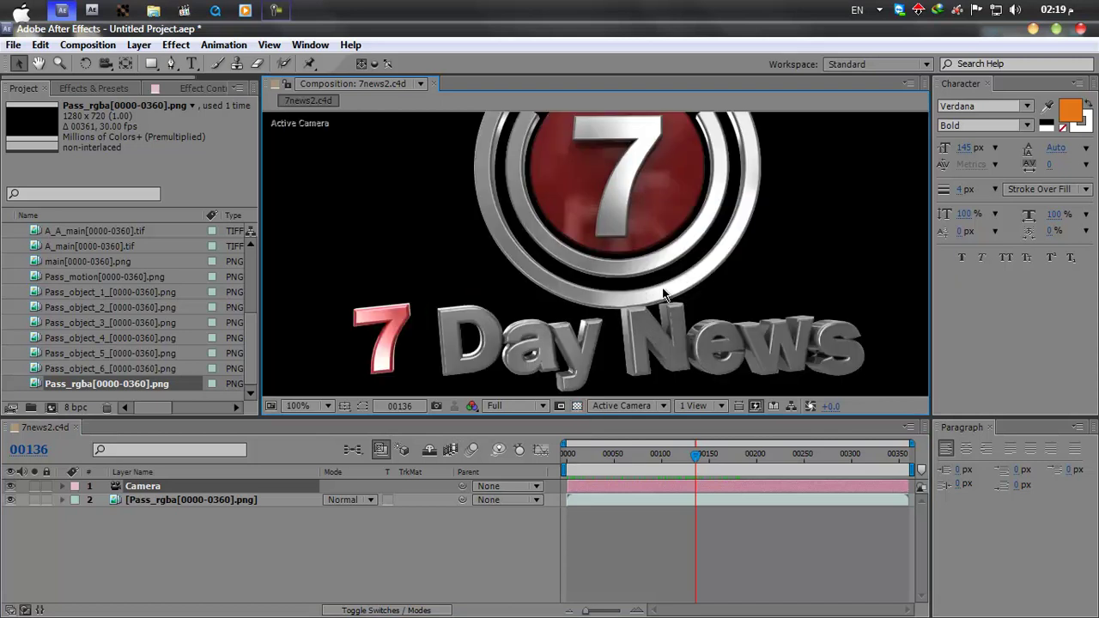
Turn the transparency grid back on and go to frame 153, viewing the 7 Day News text at 100%
key(comma)
key(comma)
click(578, 405)
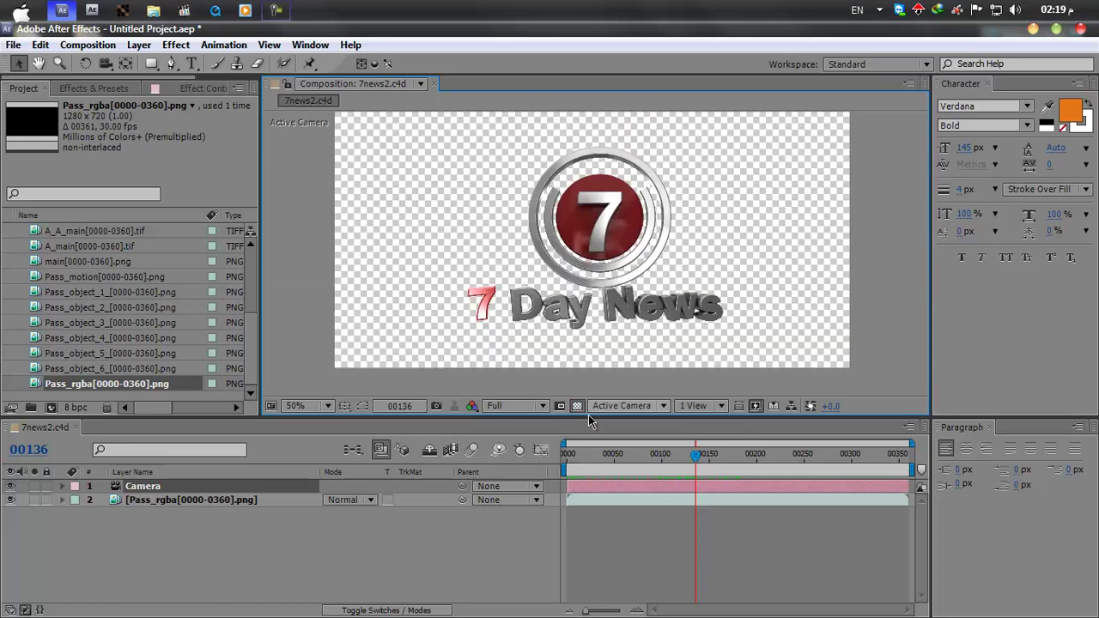
mouse_move(695, 455)
mouse_down()
mouse_move(636, 461)
mouse_move(711, 457)
mouse_up()
key(period)
key(period)
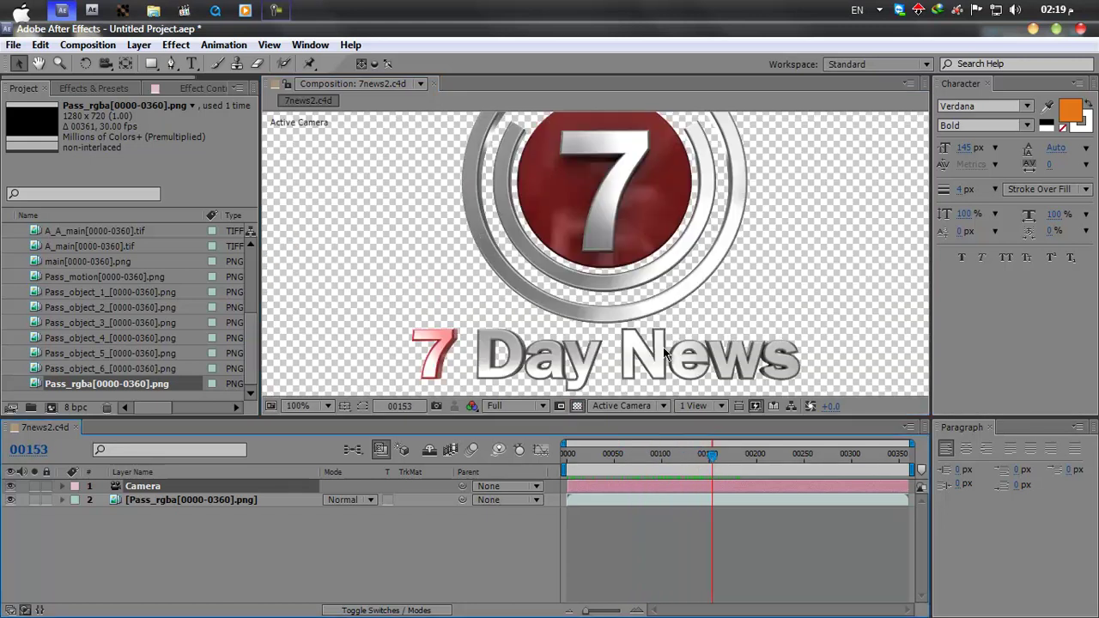
scroll(669, 350, down, 2)
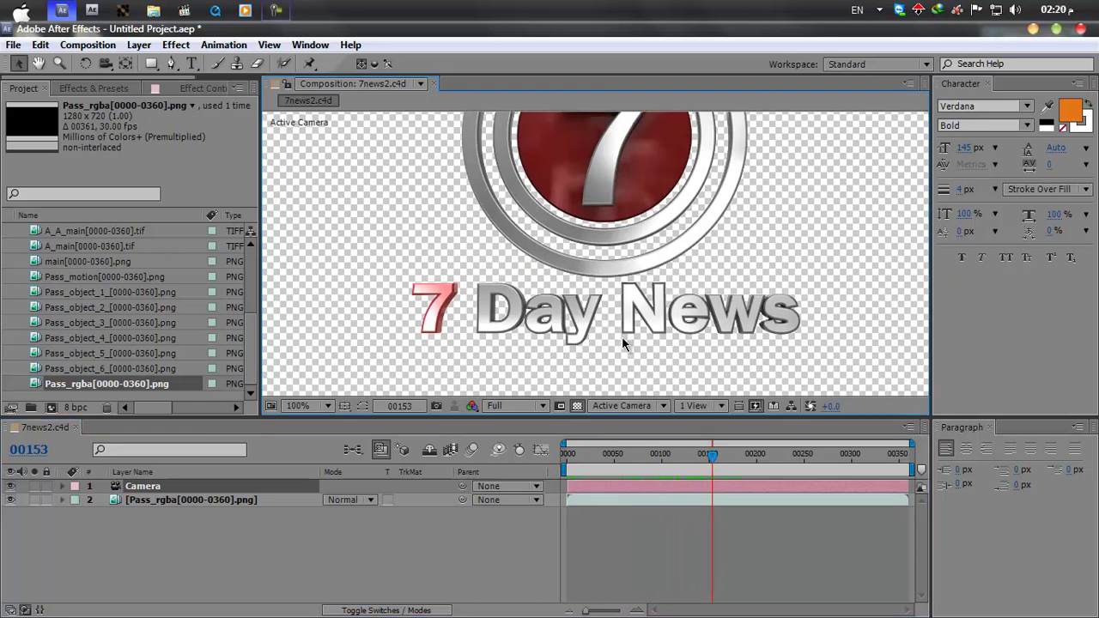
click(319, 524)
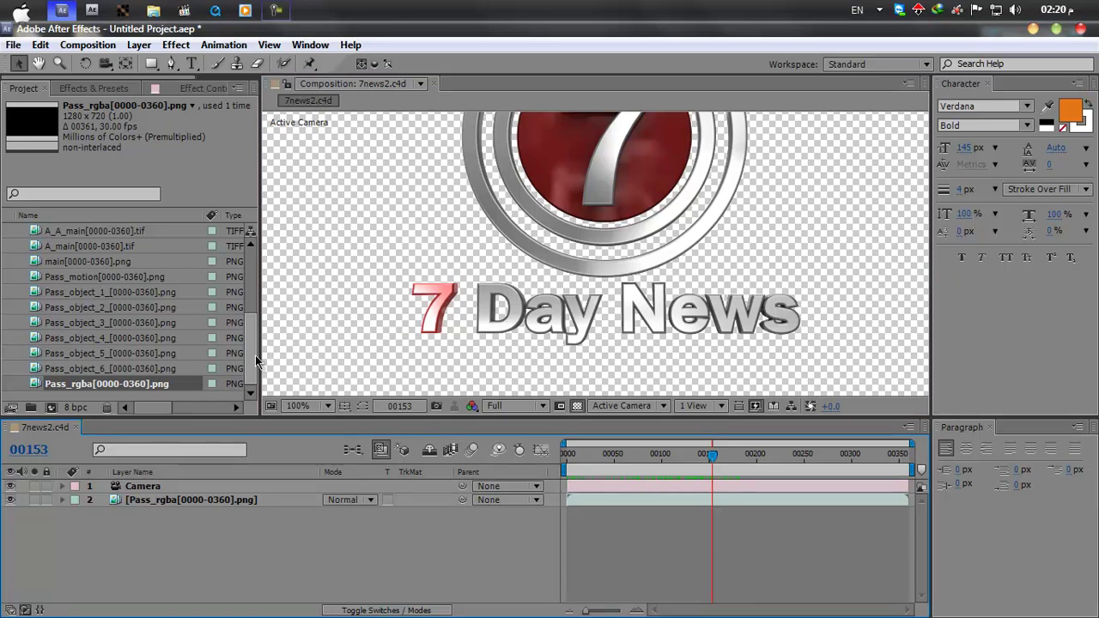
Preview the Pass_object_6_[0000-0360].png footage and add it as a layer between Camera and Pass_rgba, closing the footage preview
double_click(137, 368)
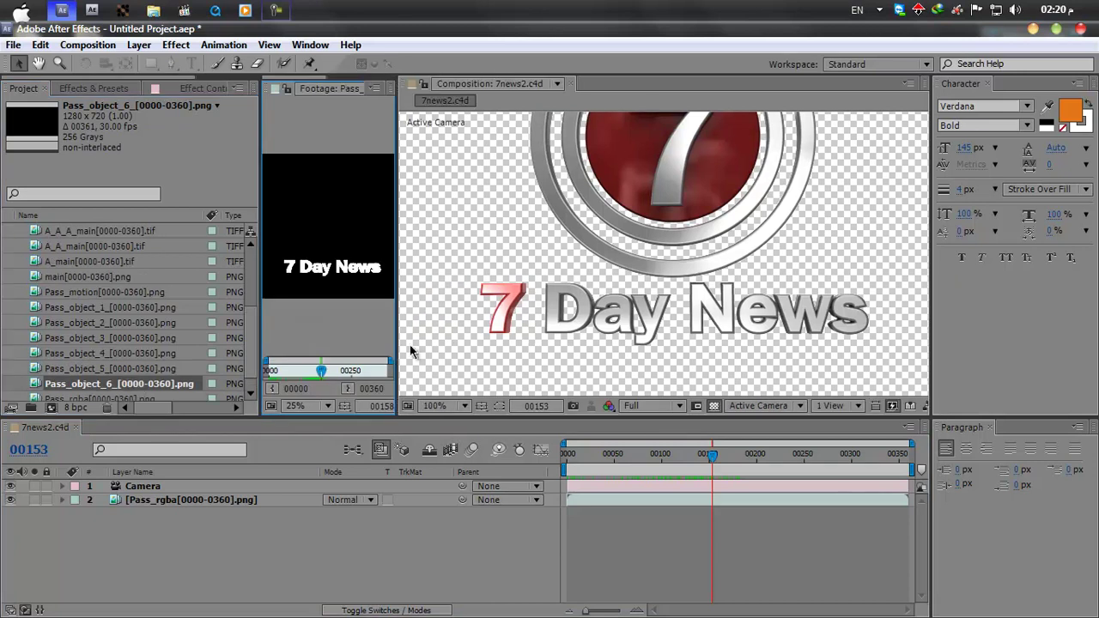
drag(397, 347, 568, 348)
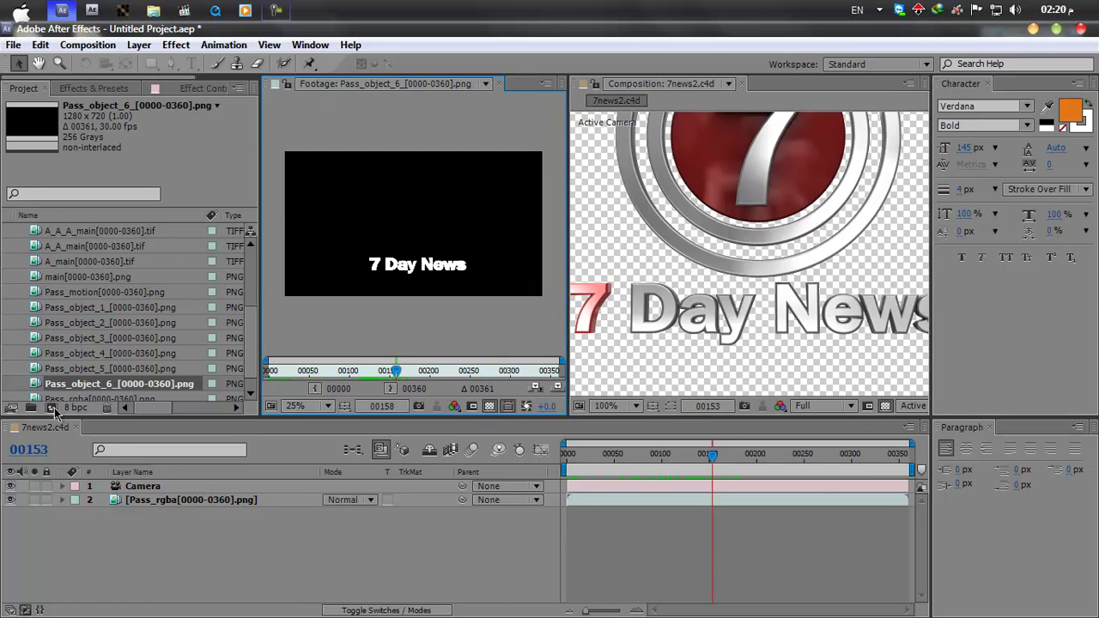
click(183, 501)
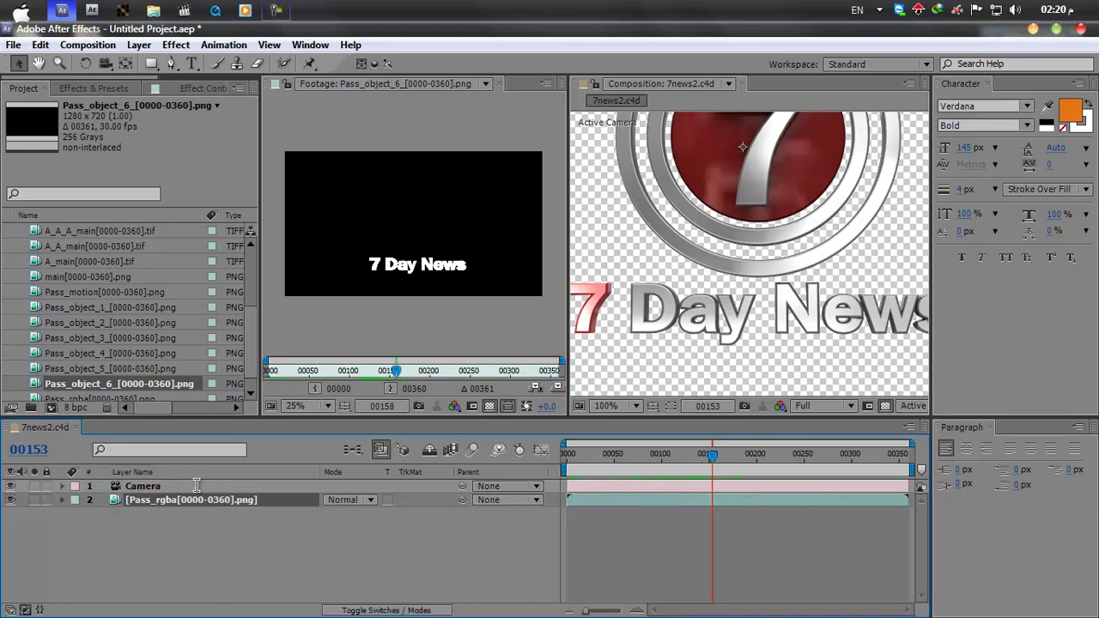
click(153, 487)
drag(153, 491, 154, 494)
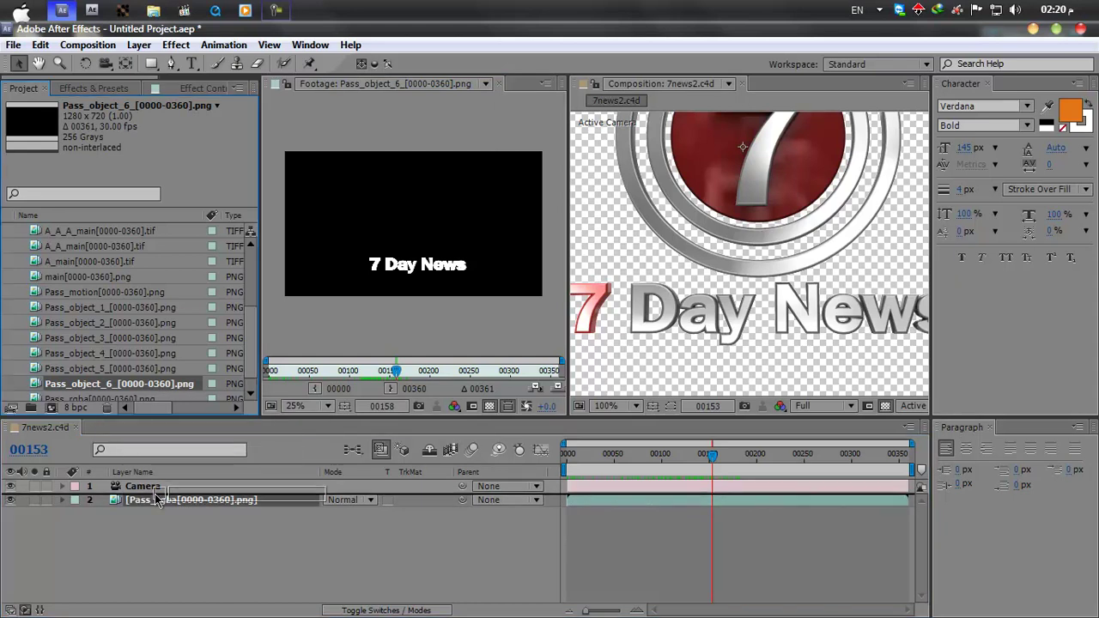
scroll(693, 313, down, 2)
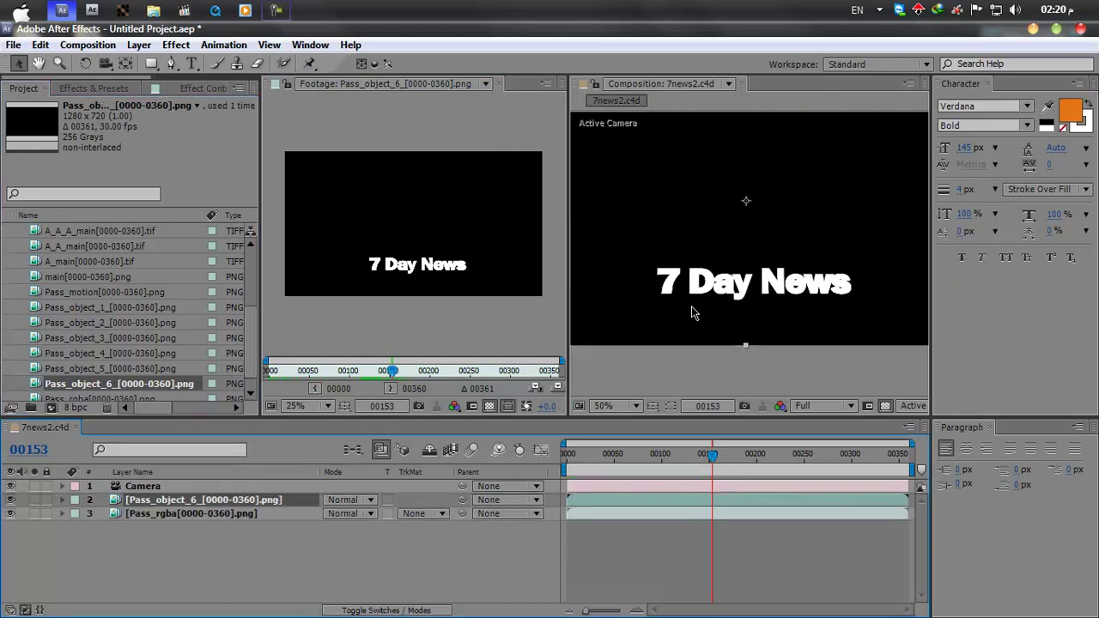
click(499, 85)
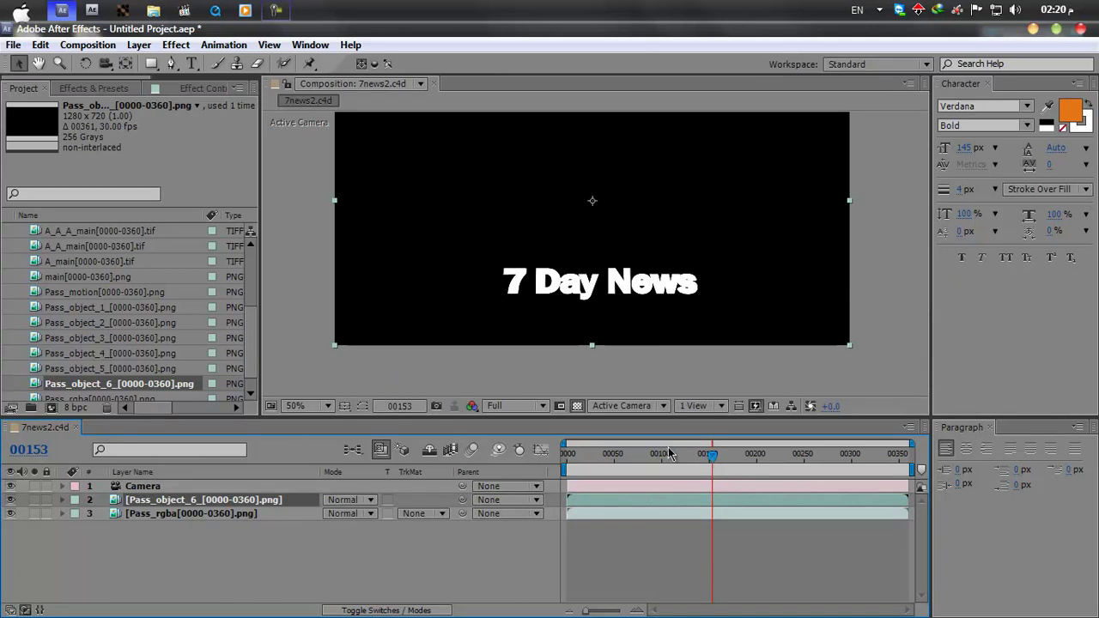
Try the Stencil Alpha blending mode on the Pass_object_6 layer around frame 127 and restore its mode to Normal
drag(712, 456, 689, 464)
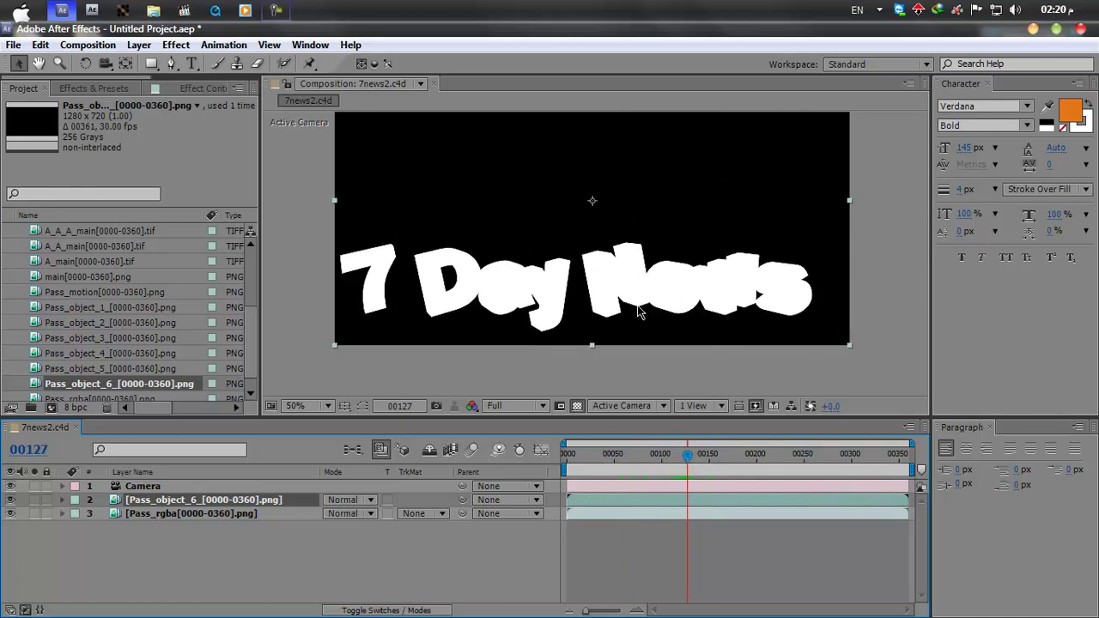
click(338, 500)
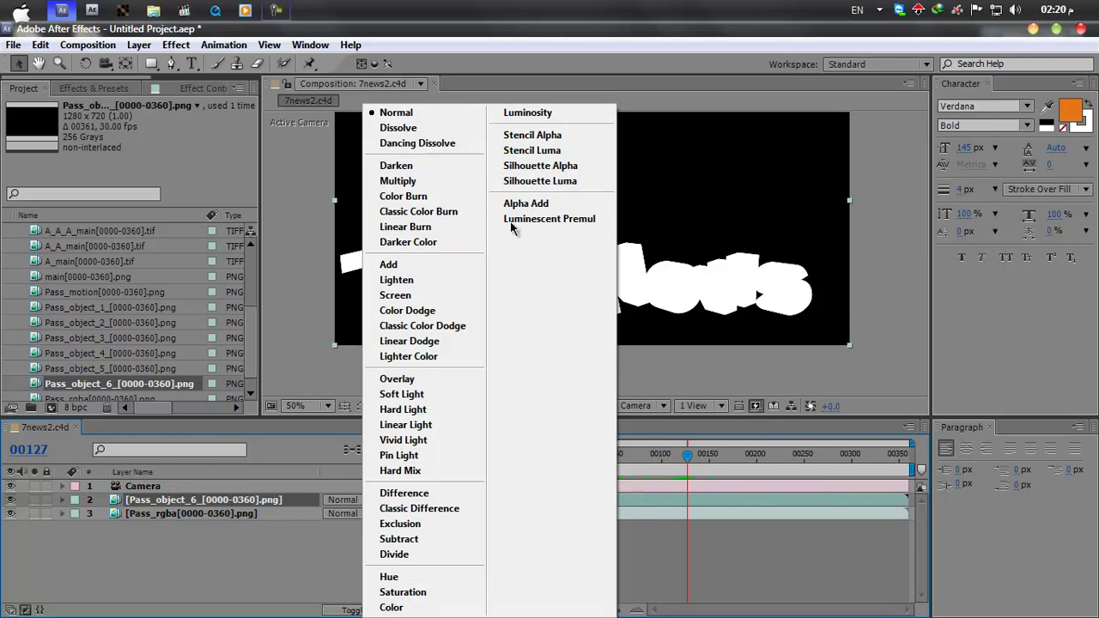
click(539, 136)
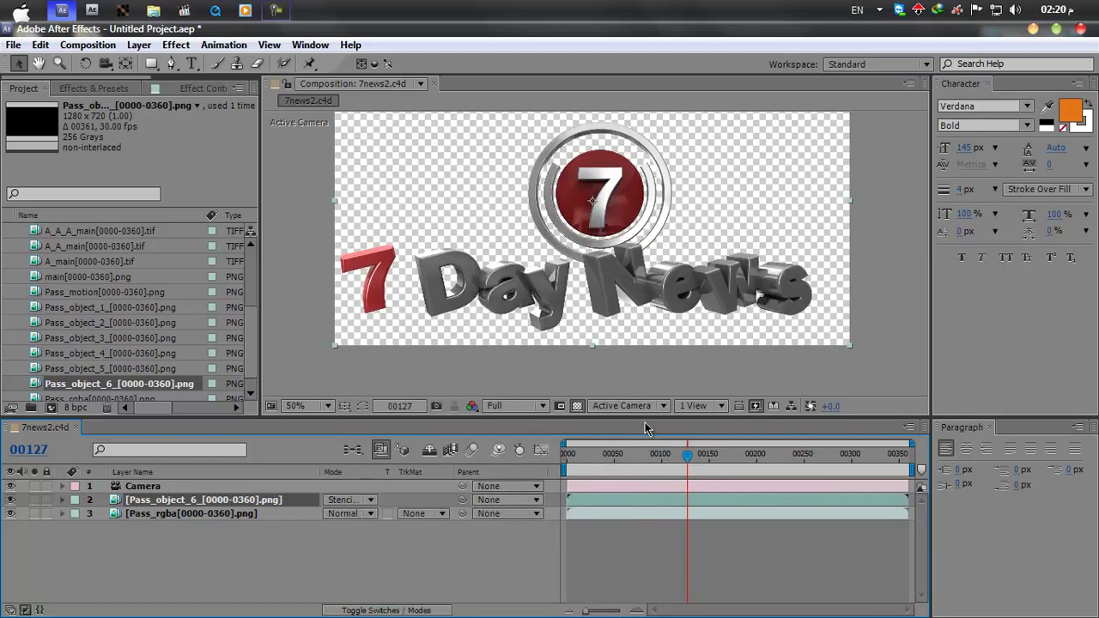
click(678, 456)
drag(680, 460, 686, 456)
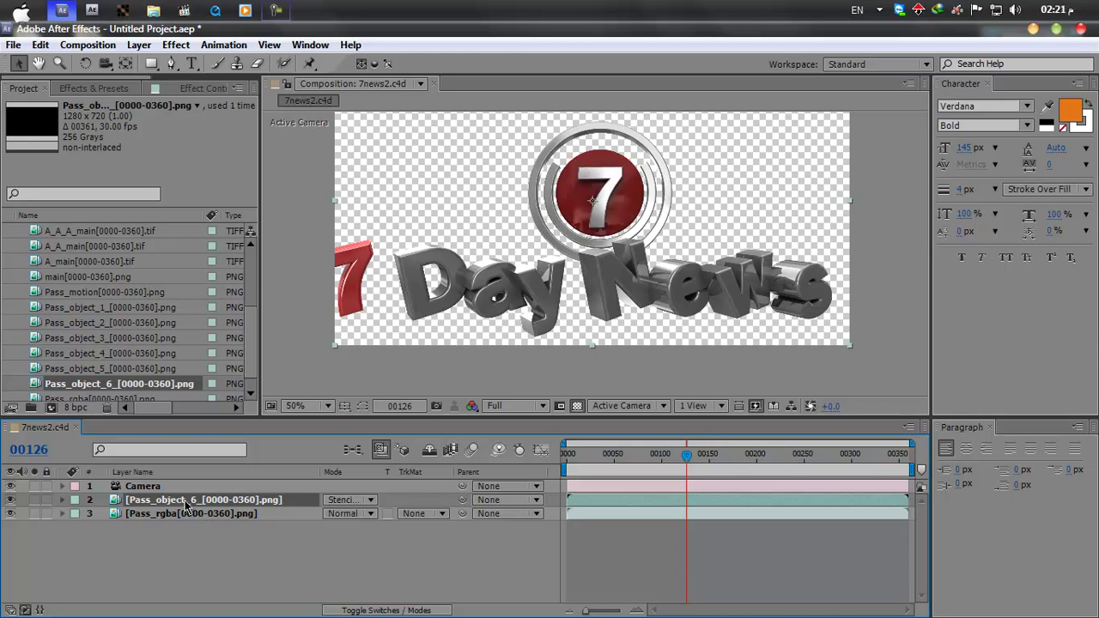
click(347, 500)
click(395, 113)
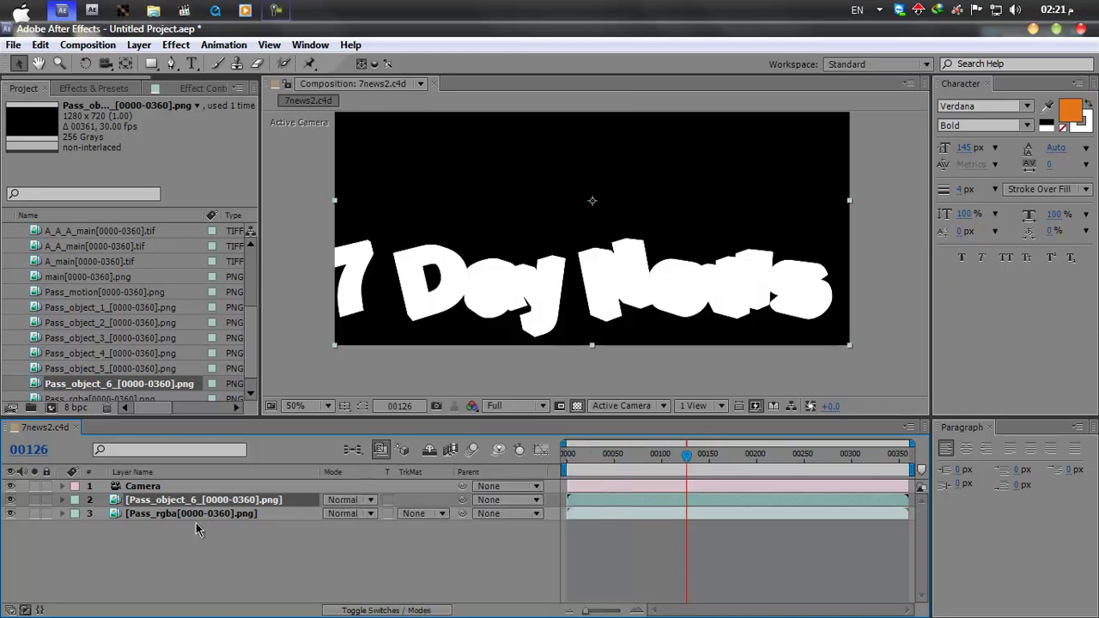
mouse_move(216, 512)
mouse_down()
mouse_move(205, 536)
mouse_move(217, 496)
mouse_up()
click(239, 551)
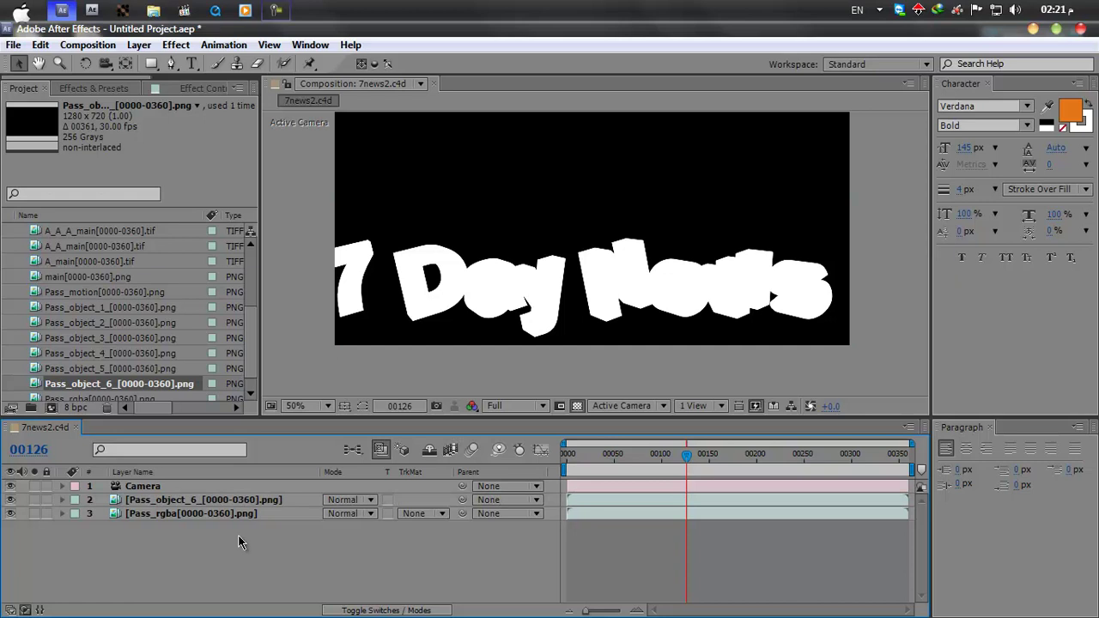
click(243, 501)
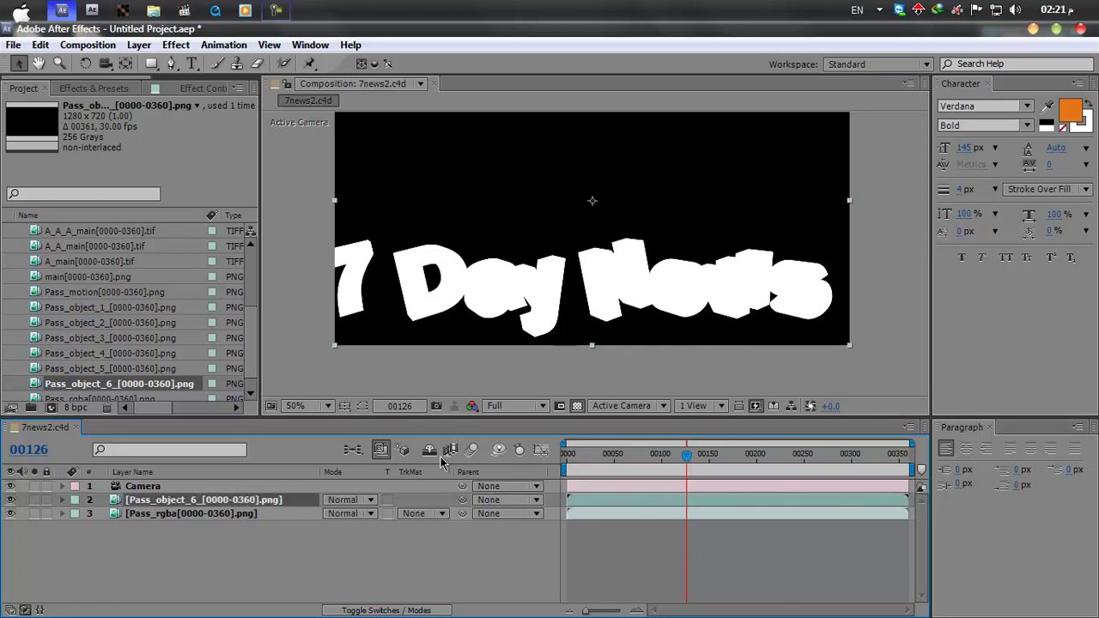
ctrl+click(236, 515)
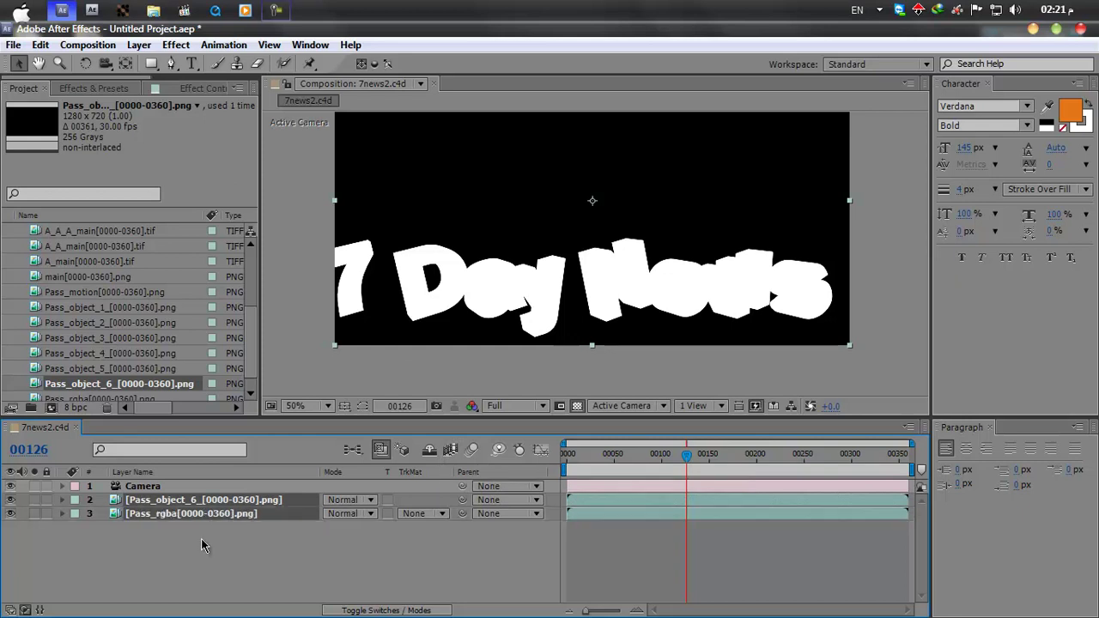
click(207, 525)
Duplicate the Pass_rgba layer and pre-compose its upper copy together with the Pass_object_6 layer as TextCorrection
click(205, 516)
key(ctrl+d)
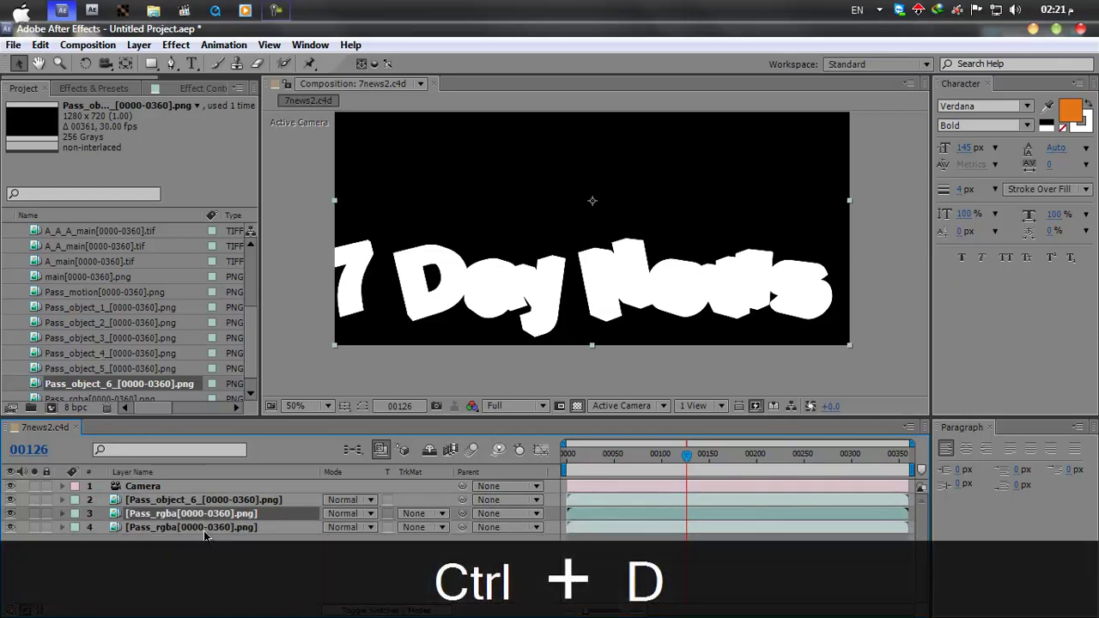
ctrl+click(194, 501)
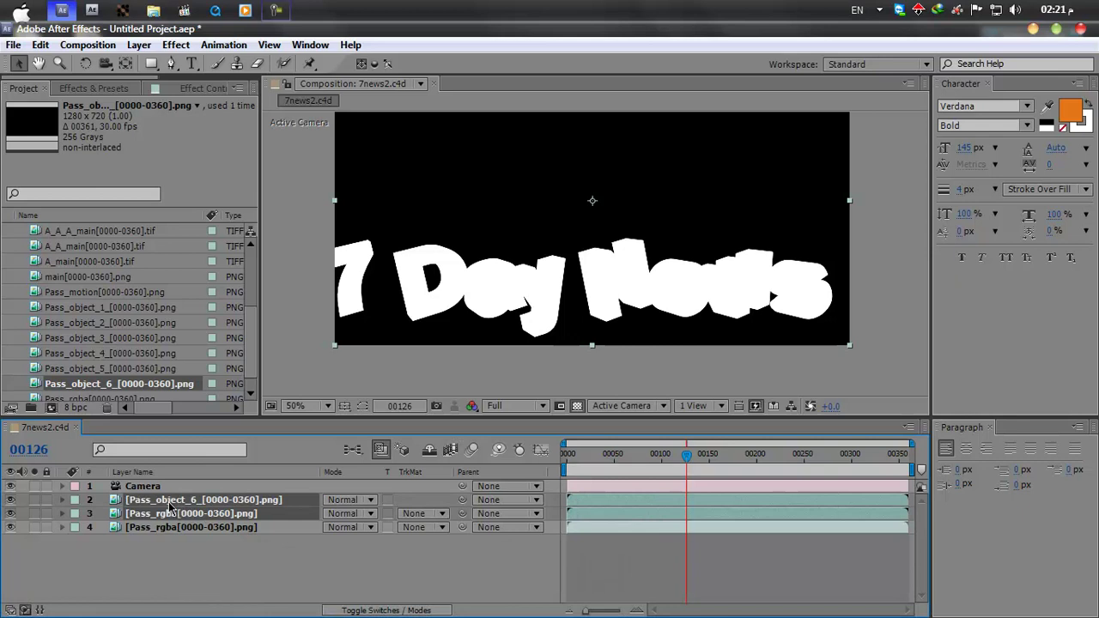
key(ctrl+shift+c)
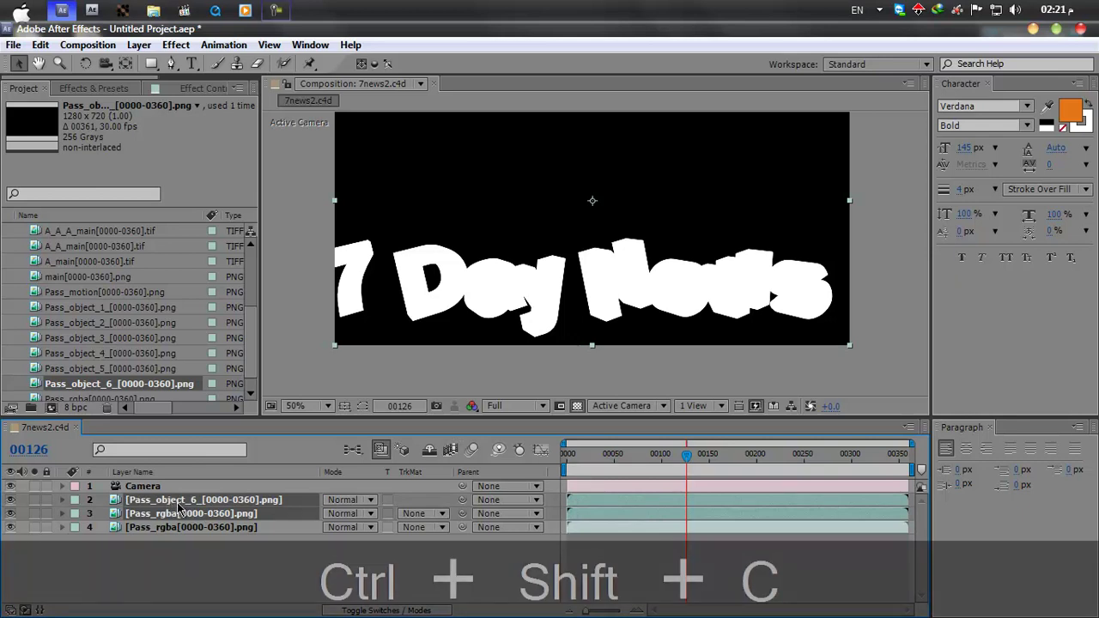
key(Caps_Lock)
text(TextCorrec)
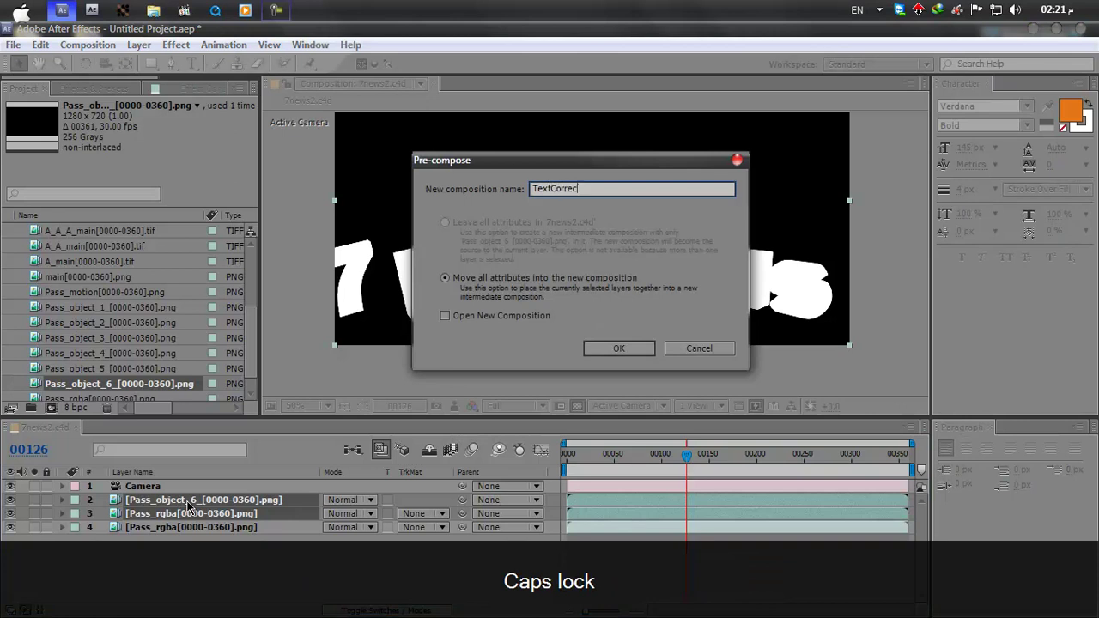
text(tion)
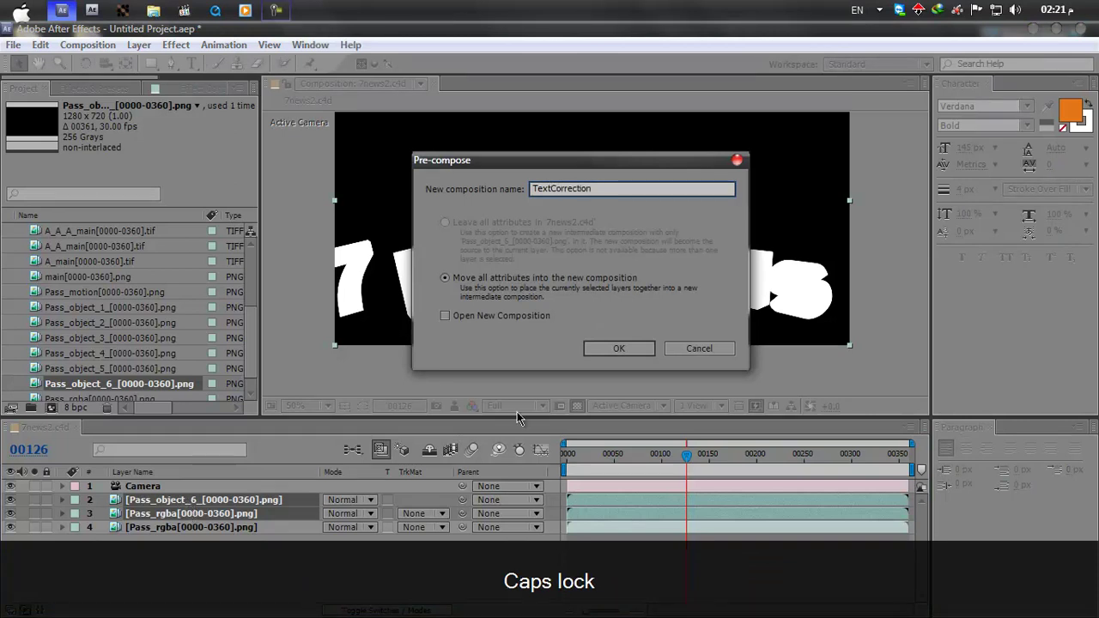
click(606, 349)
Open the TextCorrection composition, set the Pass_rgba layer's track matte to Luma Matte from Pass_object_6, and go to frame 163
double_click(167, 500)
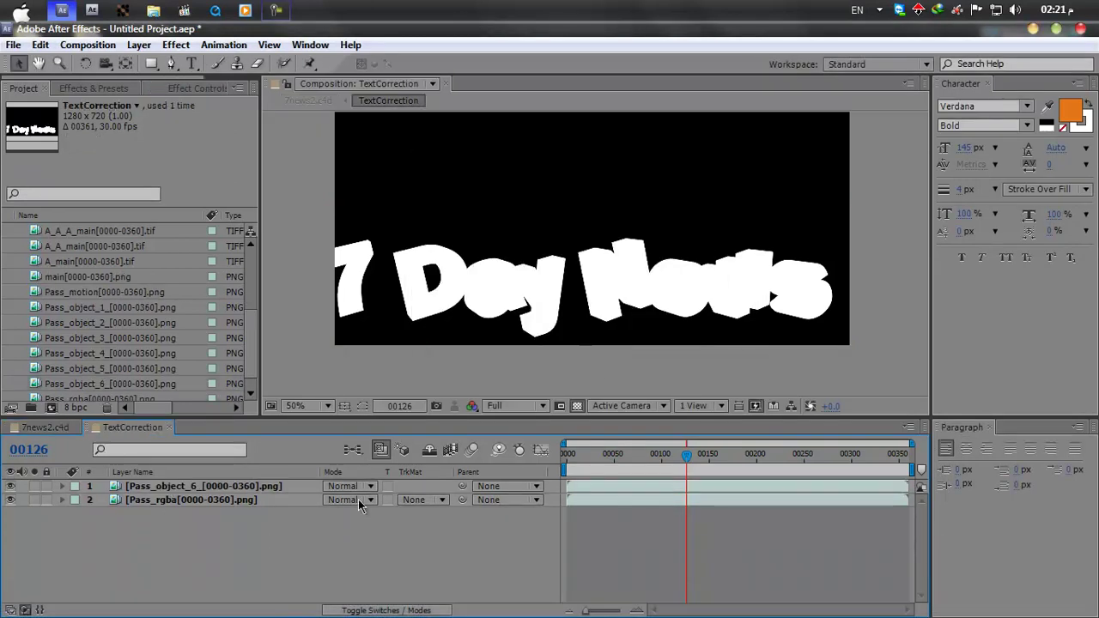
mouse_move(669, 460)
mouse_down()
mouse_move(650, 459)
mouse_move(712, 460)
mouse_move(651, 465)
mouse_move(687, 456)
mouse_up()
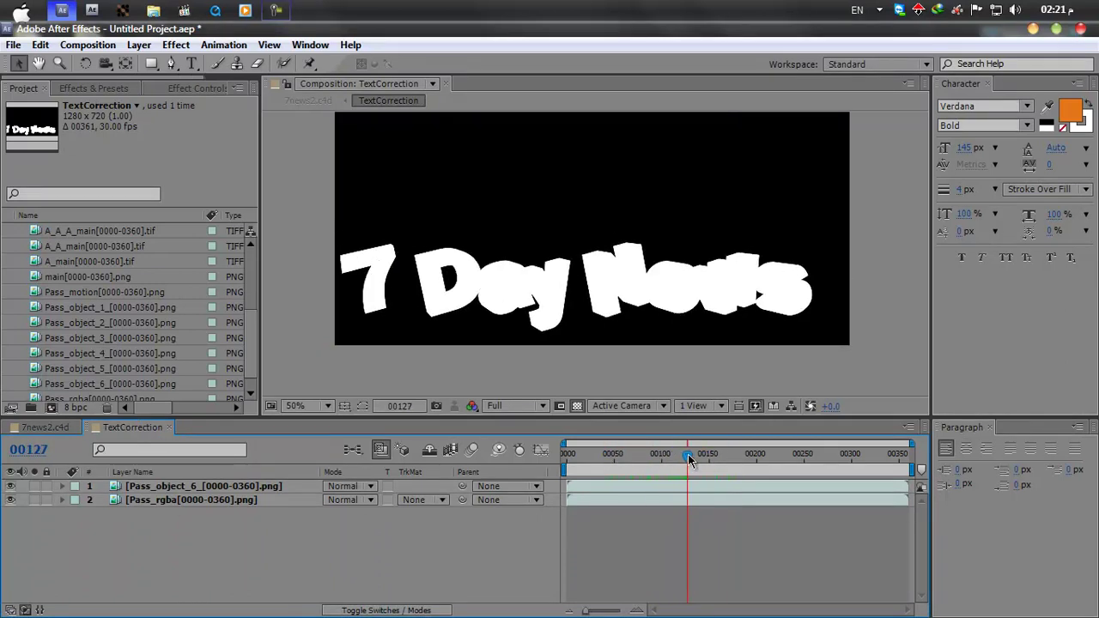
click(275, 488)
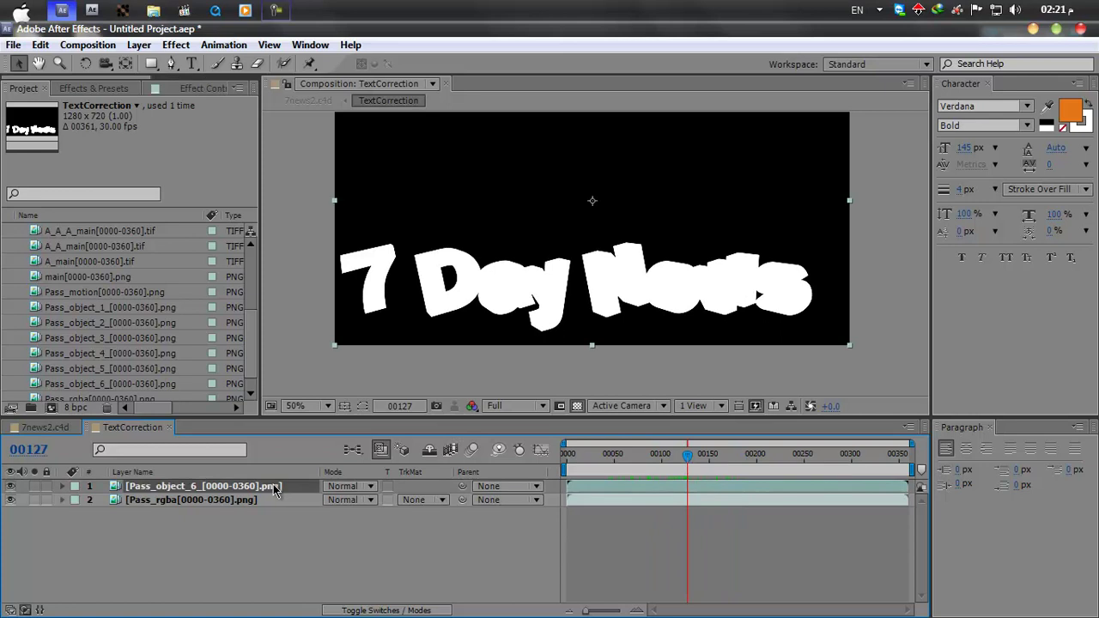
click(430, 506)
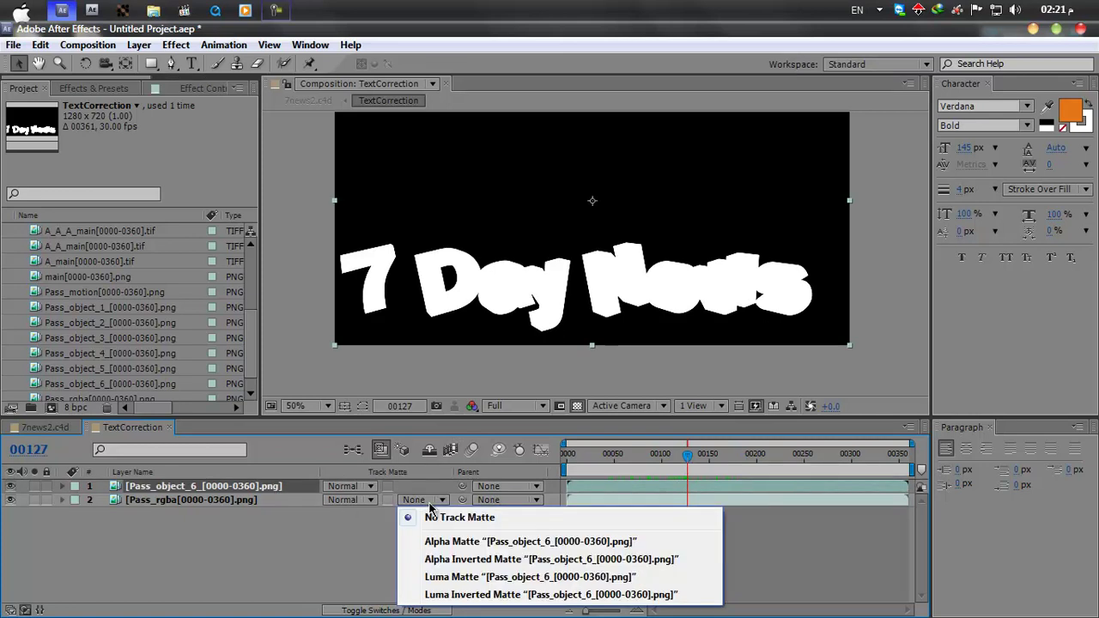
click(486, 579)
drag(686, 455, 721, 453)
drag(541, 417, 541, 430)
Create an adjustment layer at the top of TextCorrection and apply the Curves effect to it
click(139, 44)
mouse_move(241, 53)
click(526, 157)
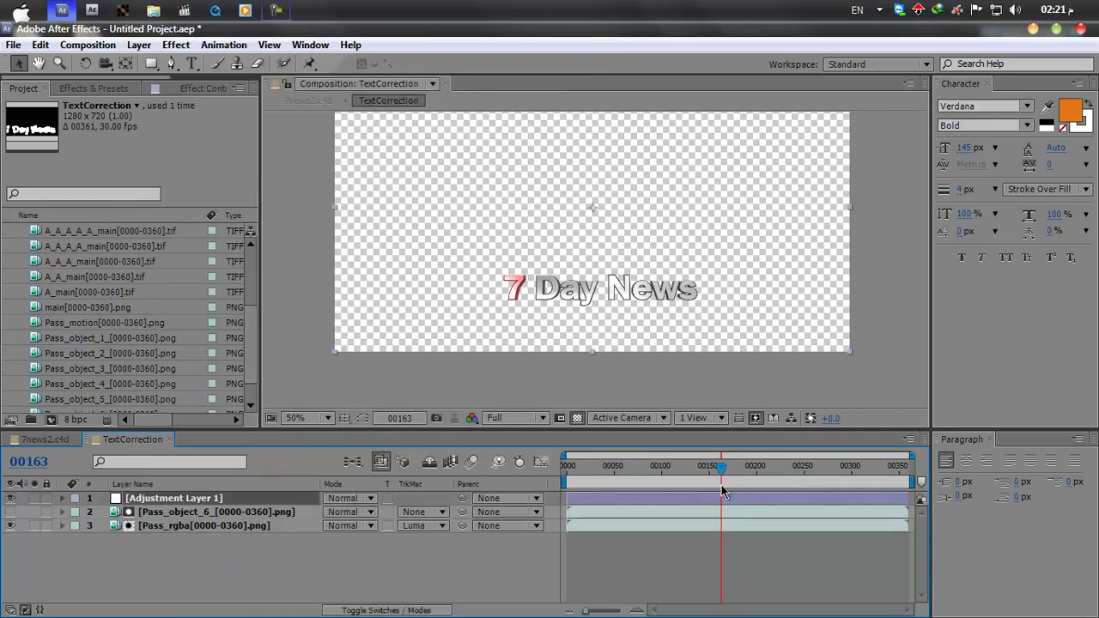
key(slash)
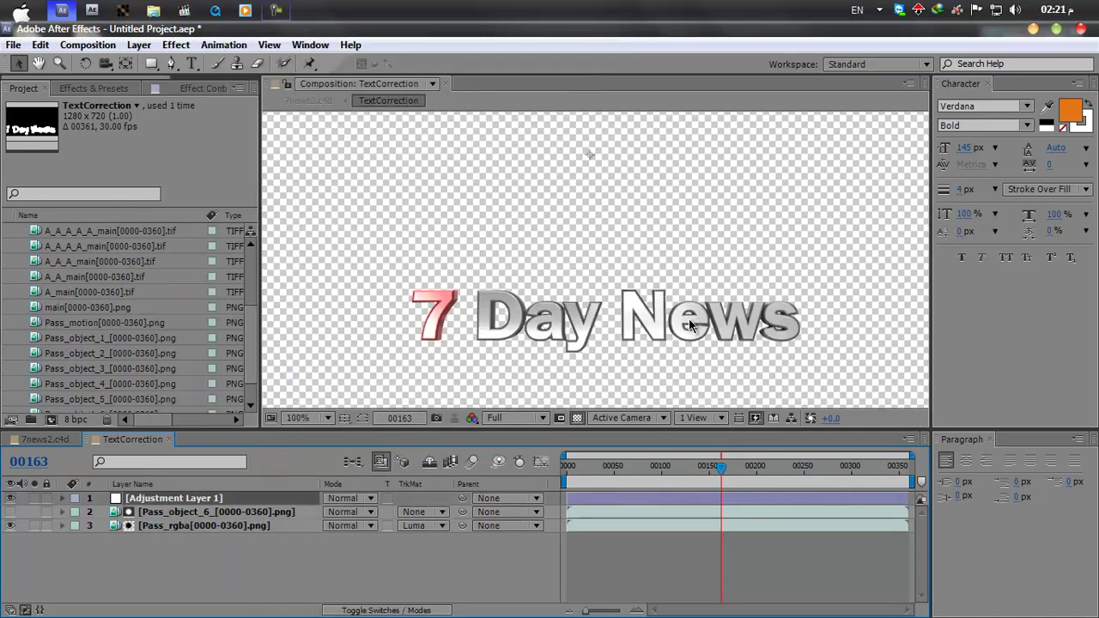
click(97, 88)
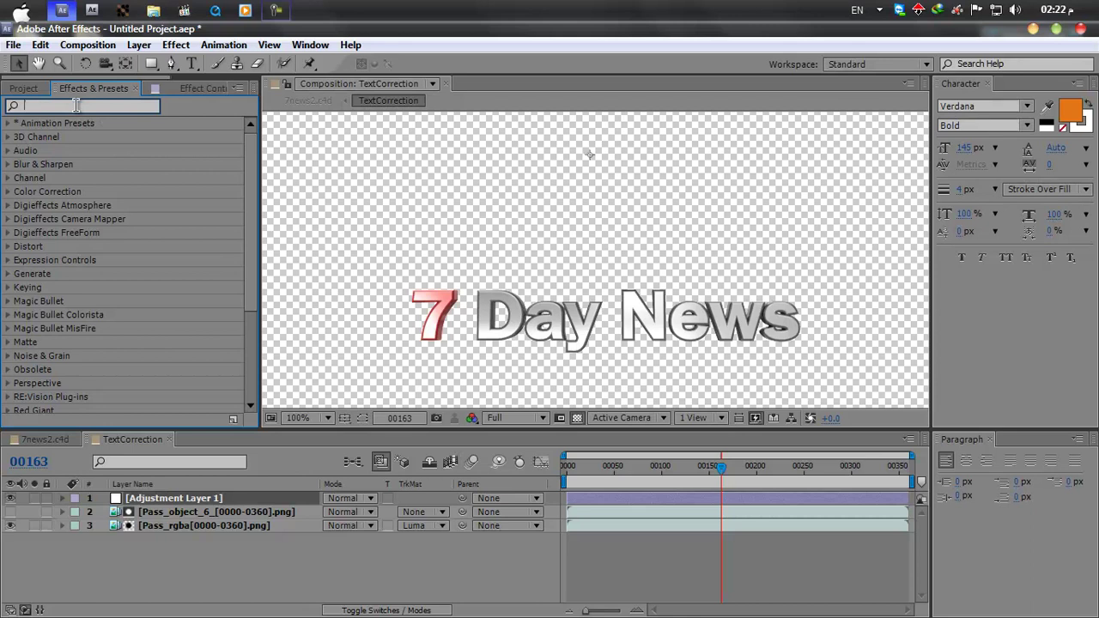
text(curv)
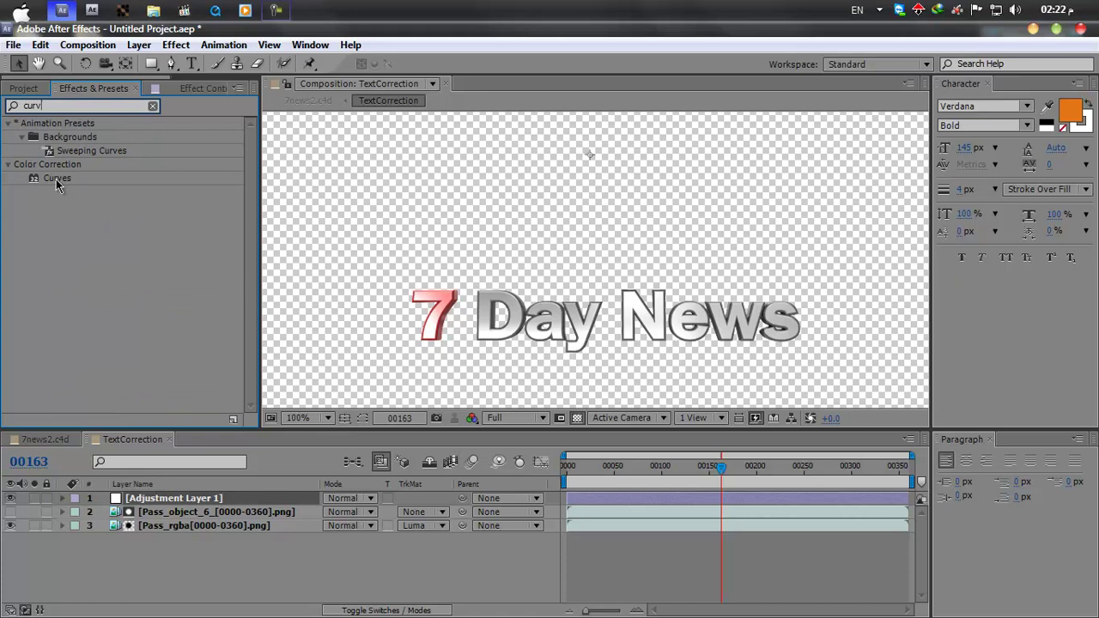
drag(55, 179, 200, 506)
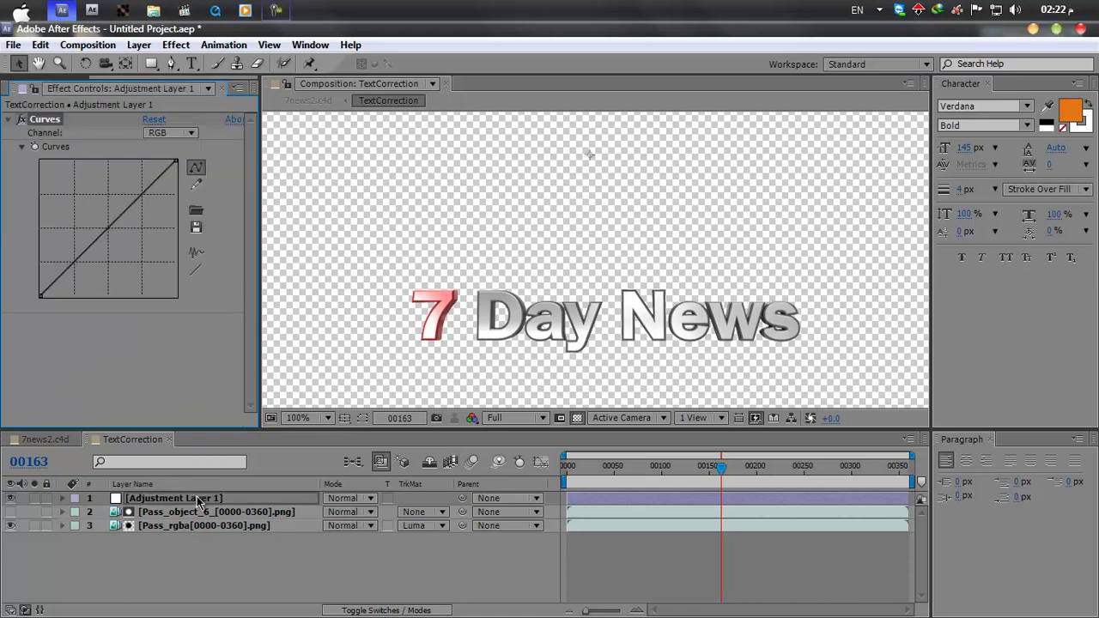
Shape the adjustment layer's RGB curve with two points, pulling the shadows slightly down and leaving the highlights near the diagonal
drag(137, 199, 138, 181)
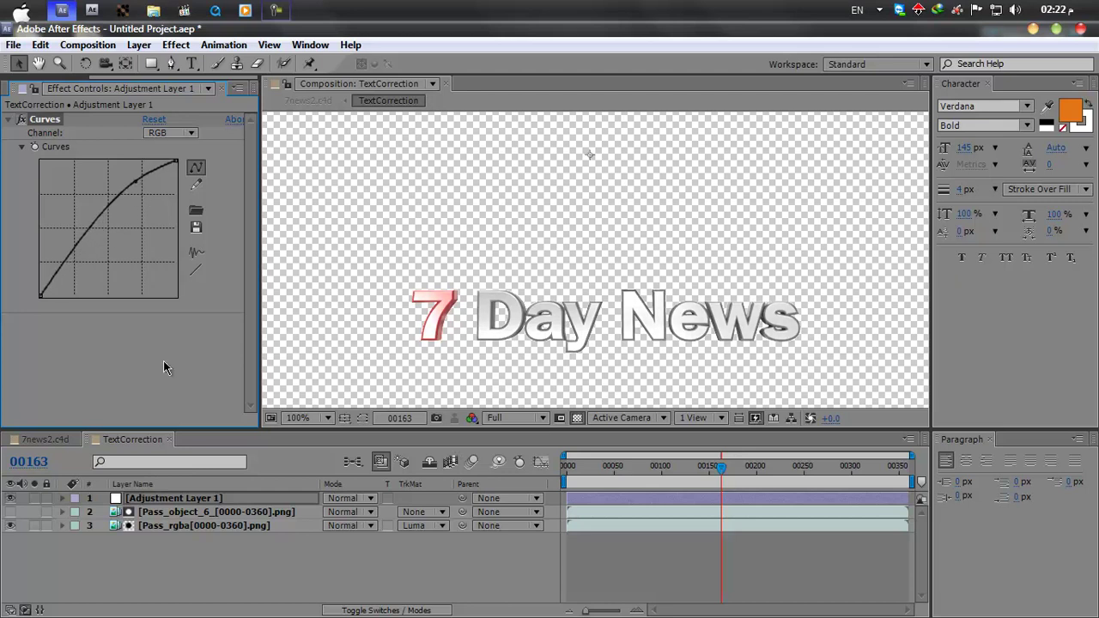
drag(79, 268, 80, 270)
mouse_move(127, 190)
mouse_down()
mouse_move(158, 212)
mouse_move(143, 195)
mouse_up()
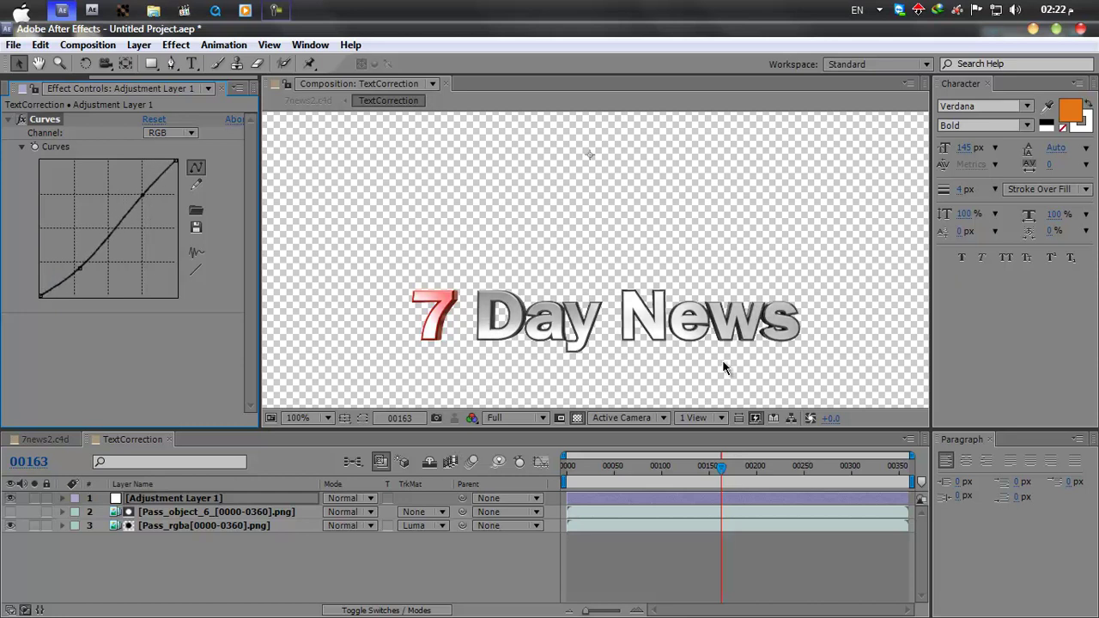
click(302, 560)
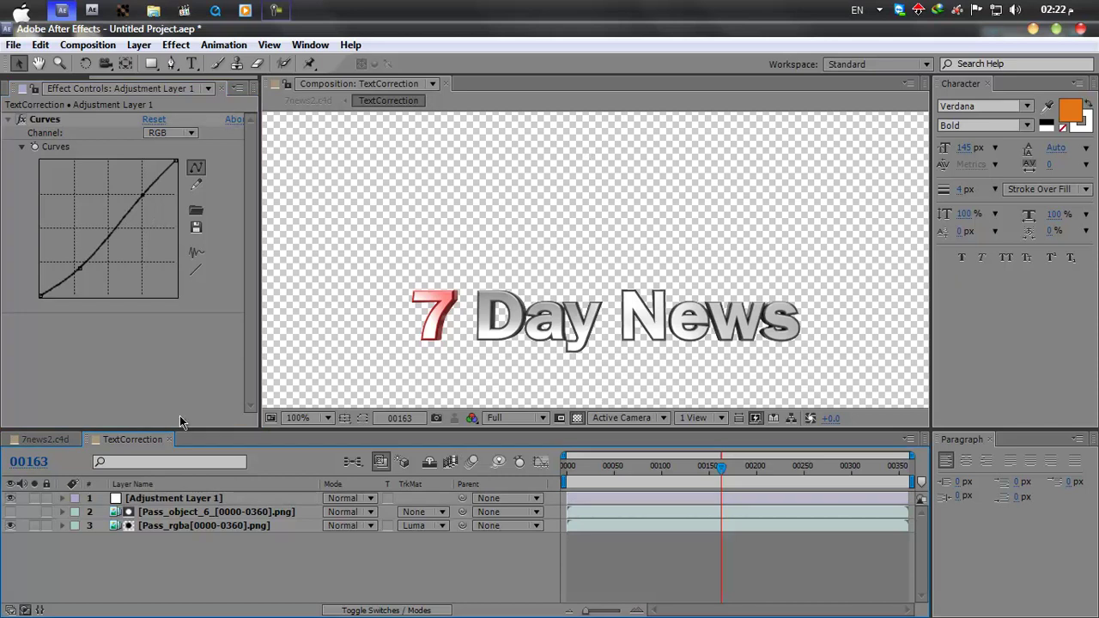
click(139, 45)
mouse_move(252, 53)
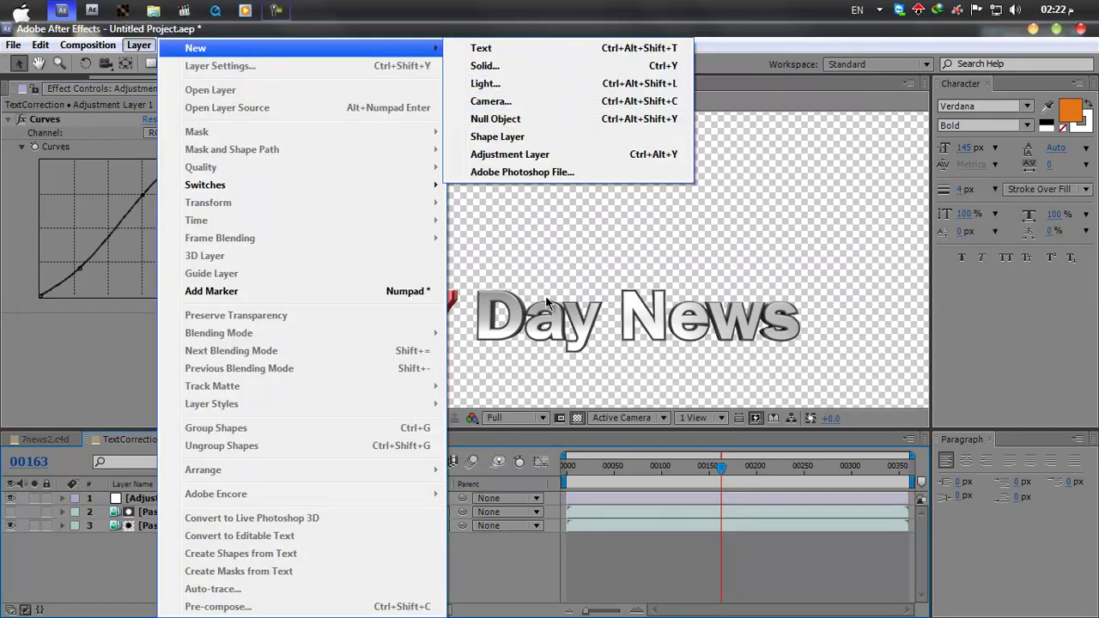
click(47, 370)
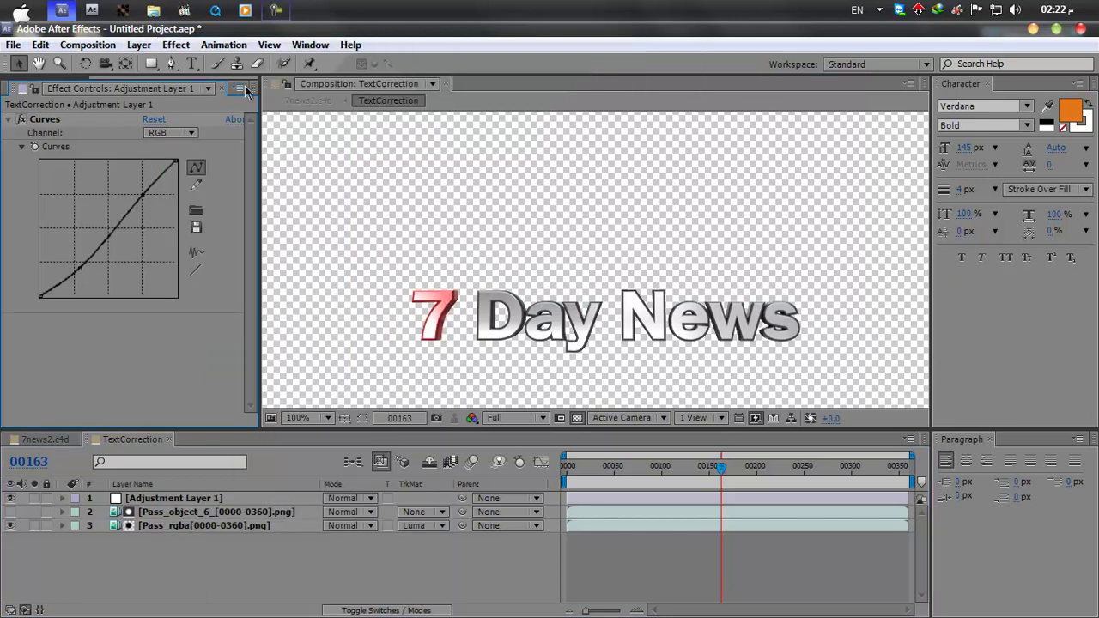
Find the Levels effect and apply it to Adjustment Layer 1 in TextCorrection
drag(259, 111, 362, 111)
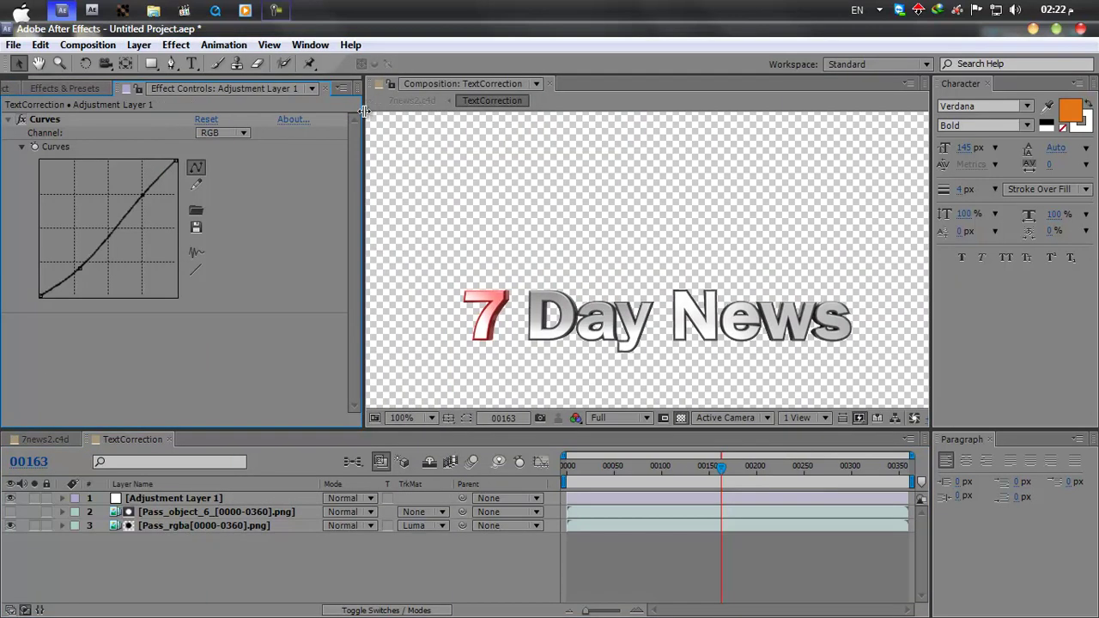
click(77, 89)
double_click(92, 105)
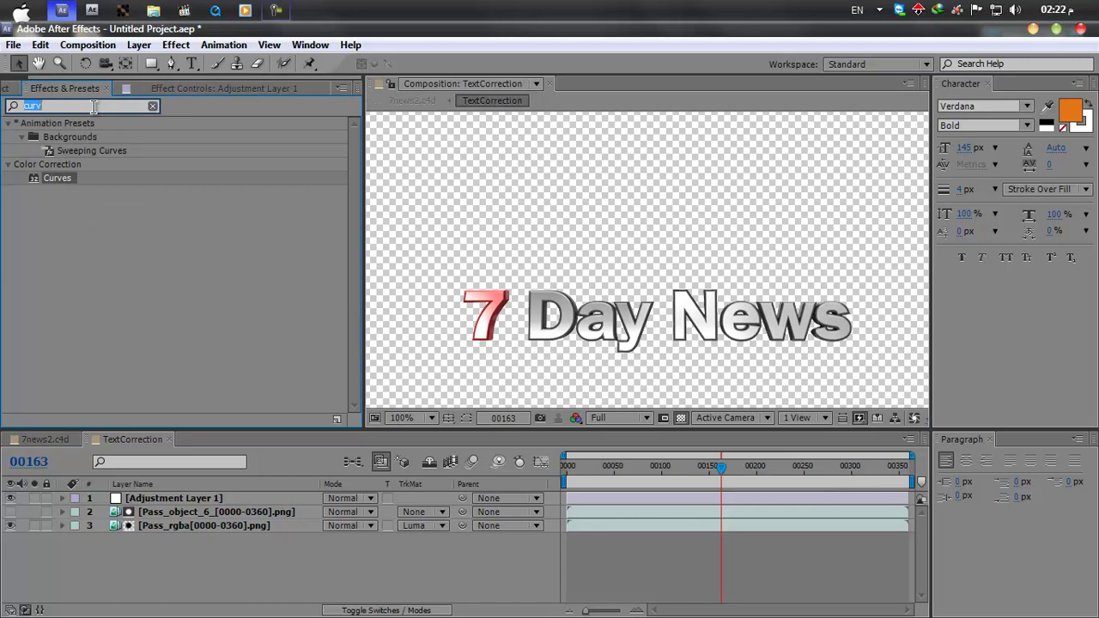
text(level)
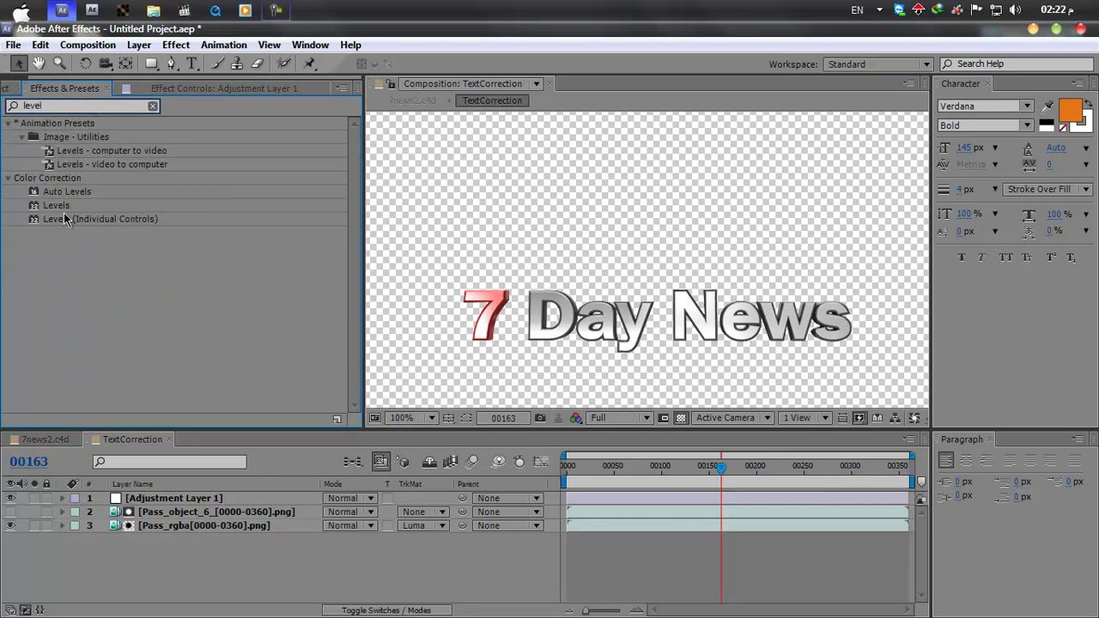
drag(58, 212, 174, 500)
Set Levels to Input Black 23, Input White 237, Output Black about 22 and Output White 241, and collapse both effects
drag(252, 311, 239, 311)
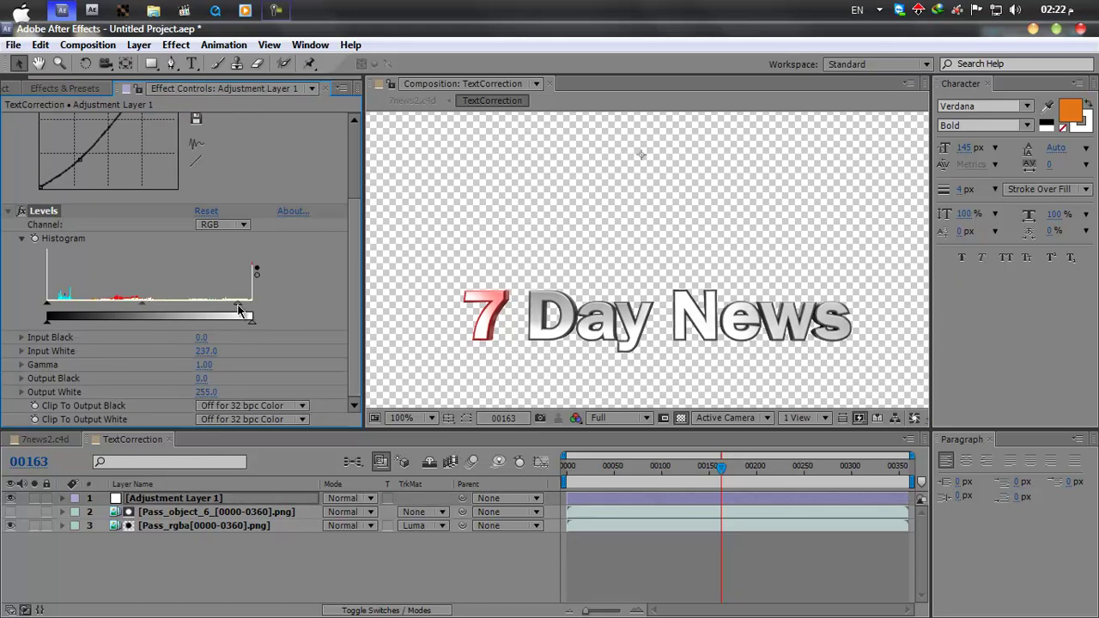
mouse_move(51, 311)
mouse_down()
mouse_move(79, 312)
mouse_move(67, 313)
mouse_up()
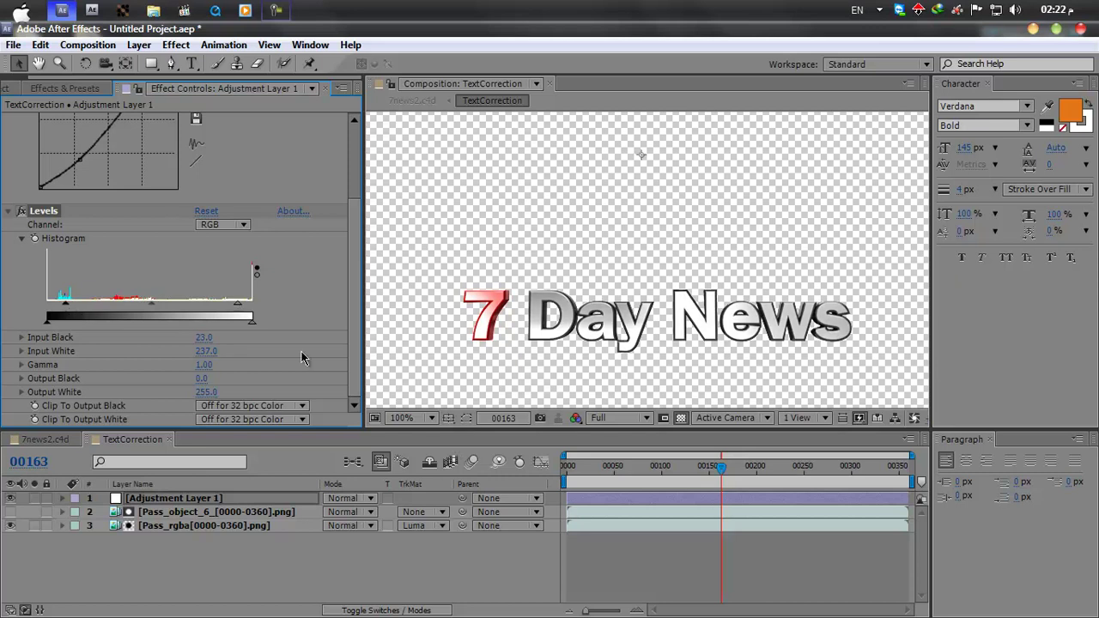
drag(251, 327, 241, 328)
drag(48, 321, 74, 323)
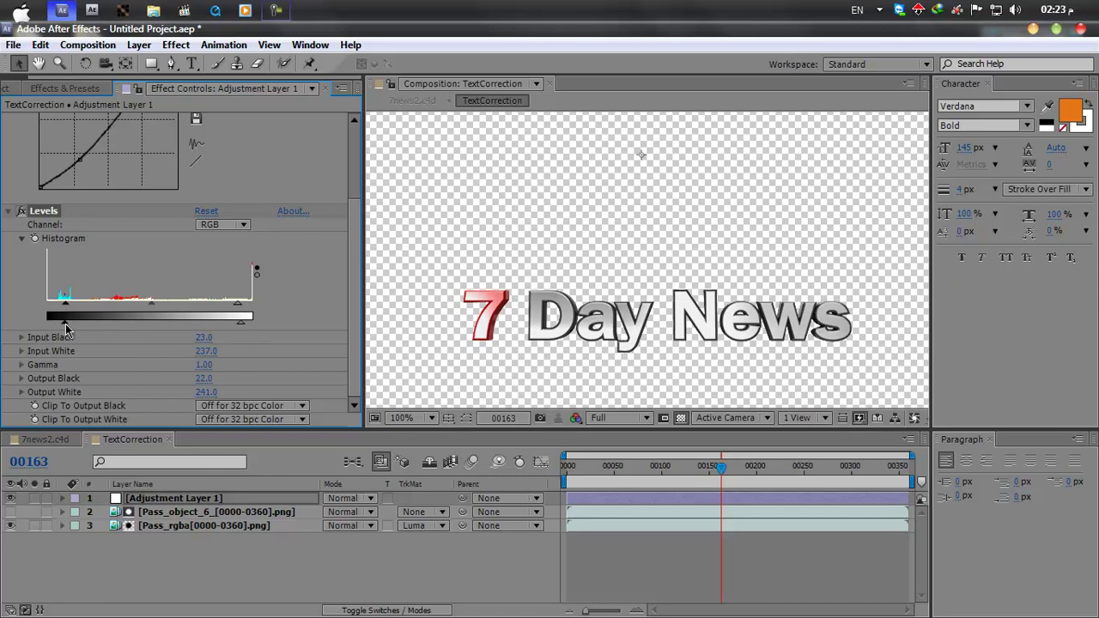
click(9, 211)
click(8, 119)
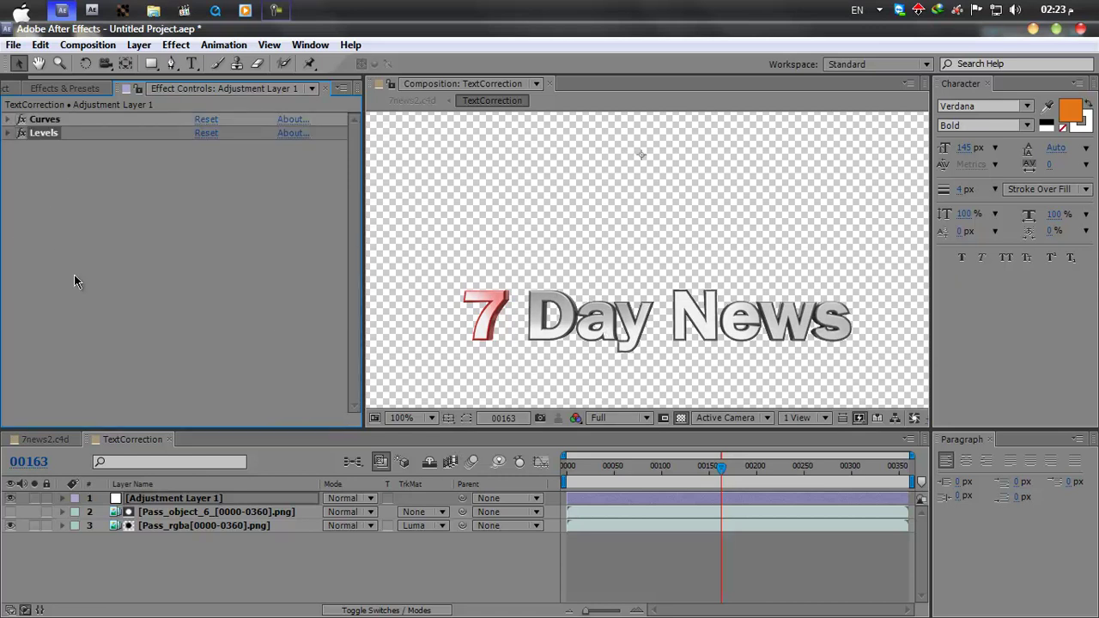
Create a second adjustment layer at the top of TextCorrection and apply the Fast Blur effect to it
click(139, 45)
mouse_move(200, 52)
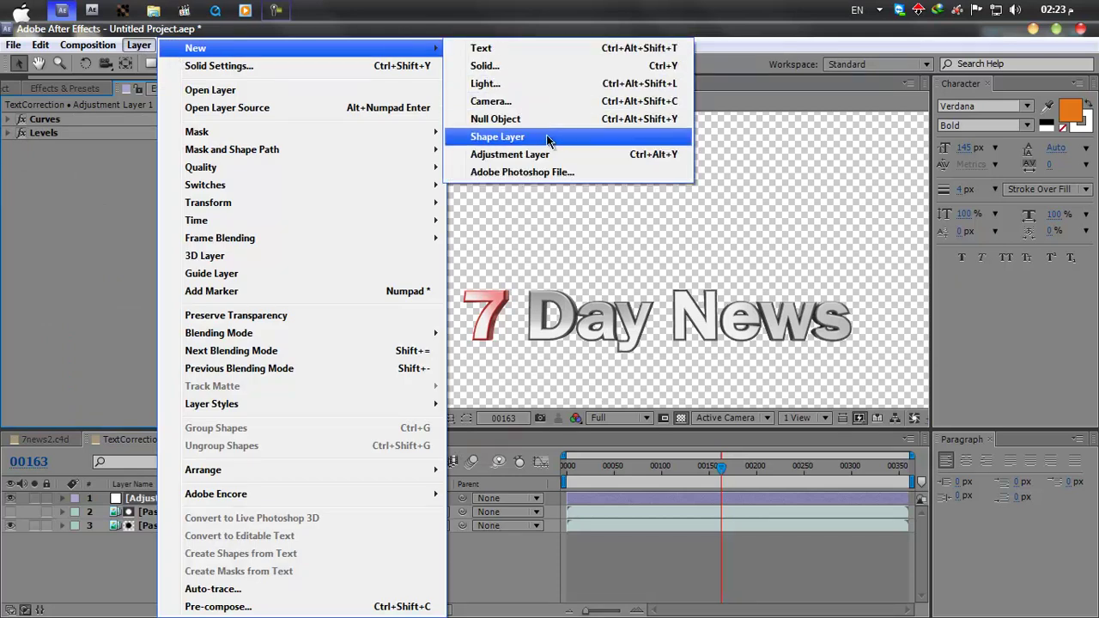
click(527, 154)
click(75, 89)
click(81, 104)
text(fast b)
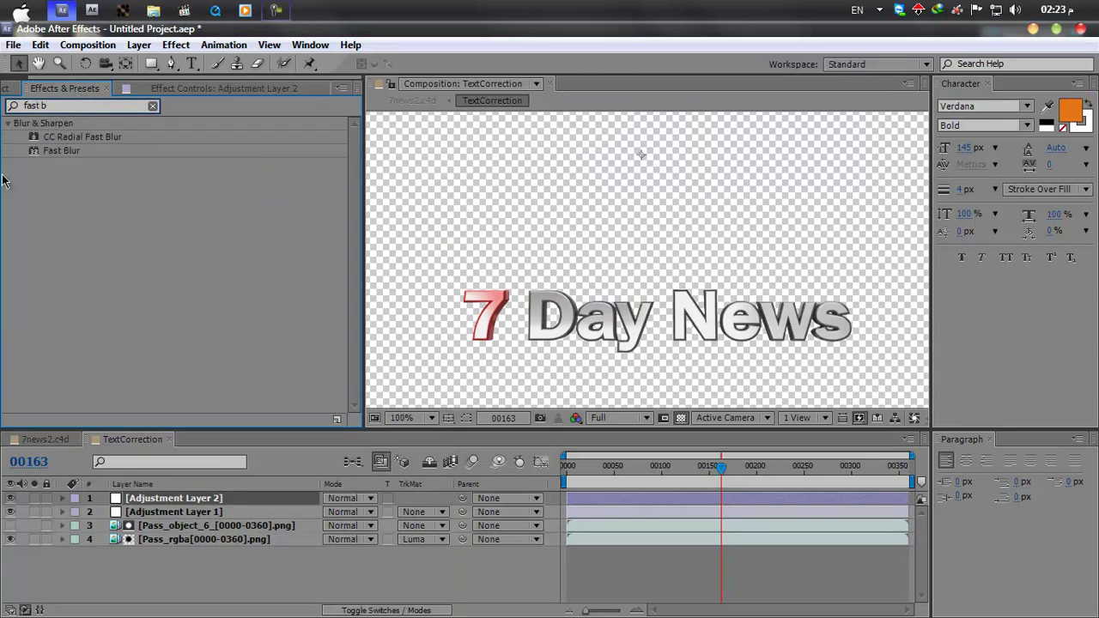
drag(62, 151, 240, 497)
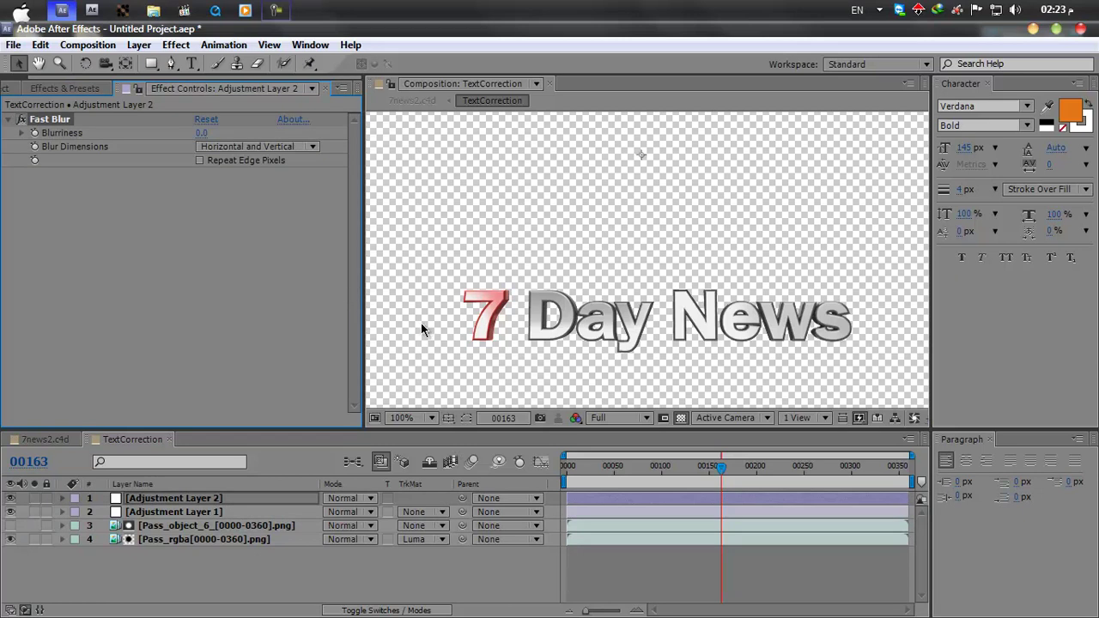
Turn off the transparency grid, enable Repeat Edge Pixels for the Fast Blur and set its Blurriness to 20
click(680, 419)
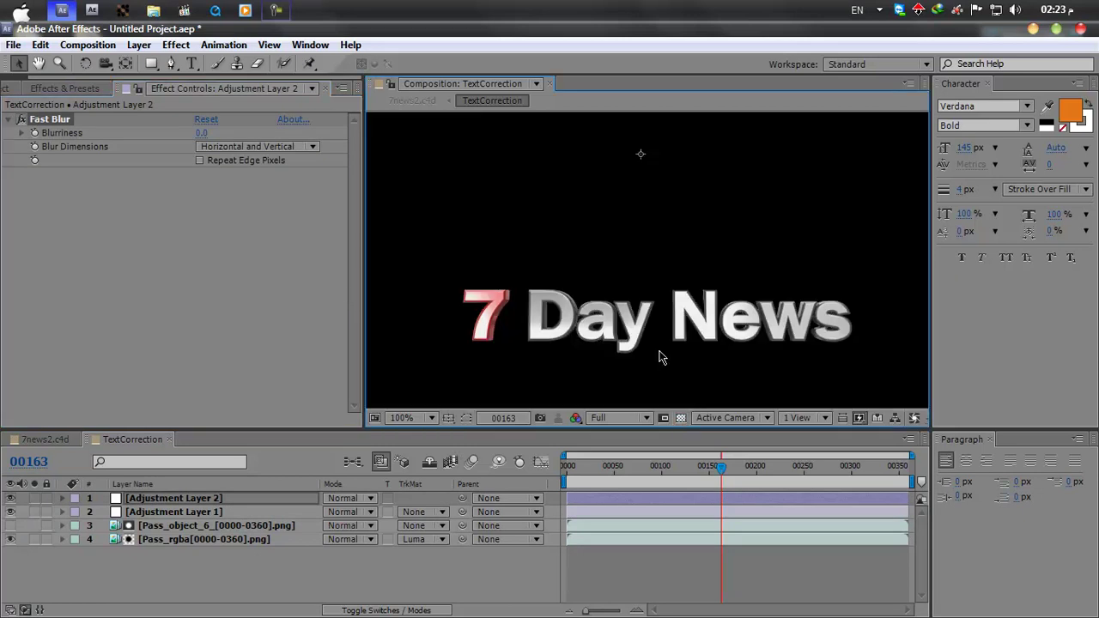
click(200, 160)
click(201, 133)
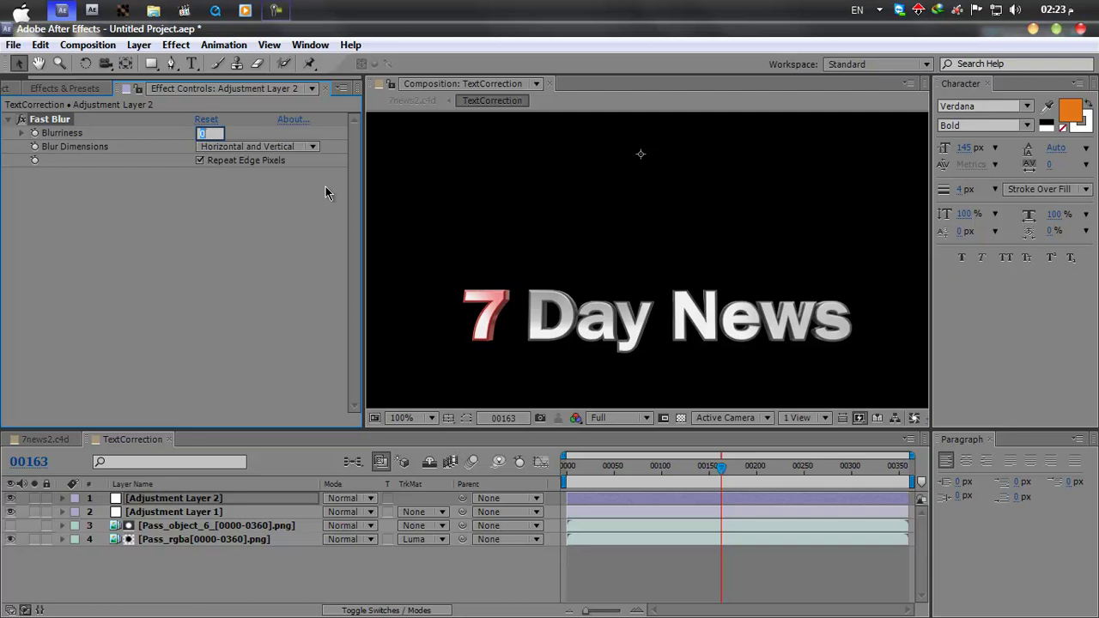
text(20)
key(Return)
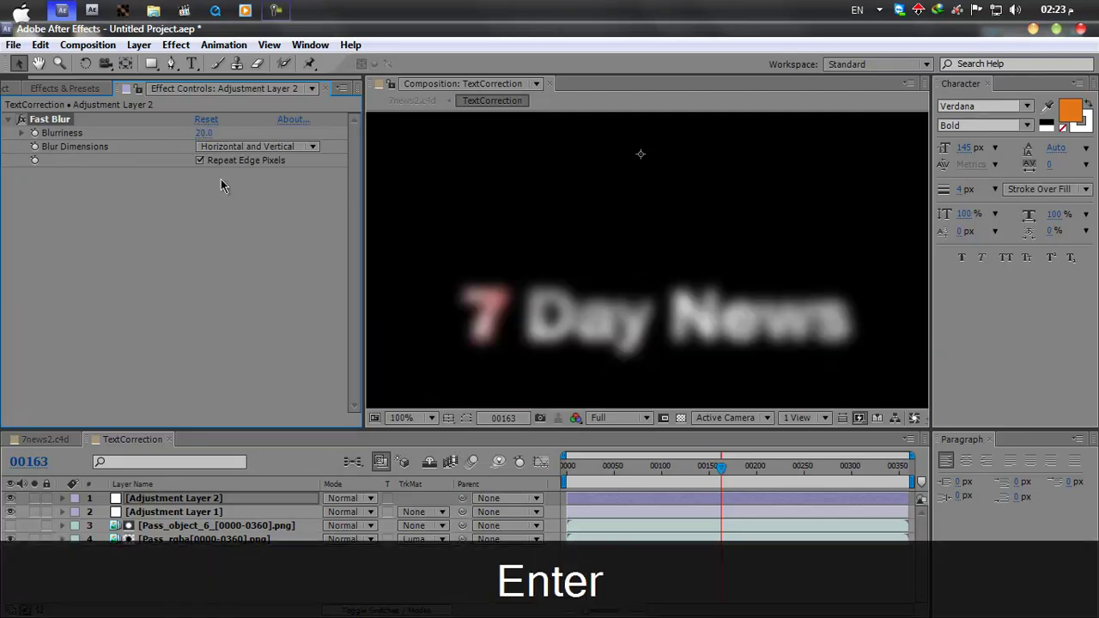
Set the blending mode of Adjustment Layer 2 to Overlay and inspect the glow on the text
scroll(676, 369, down, 2)
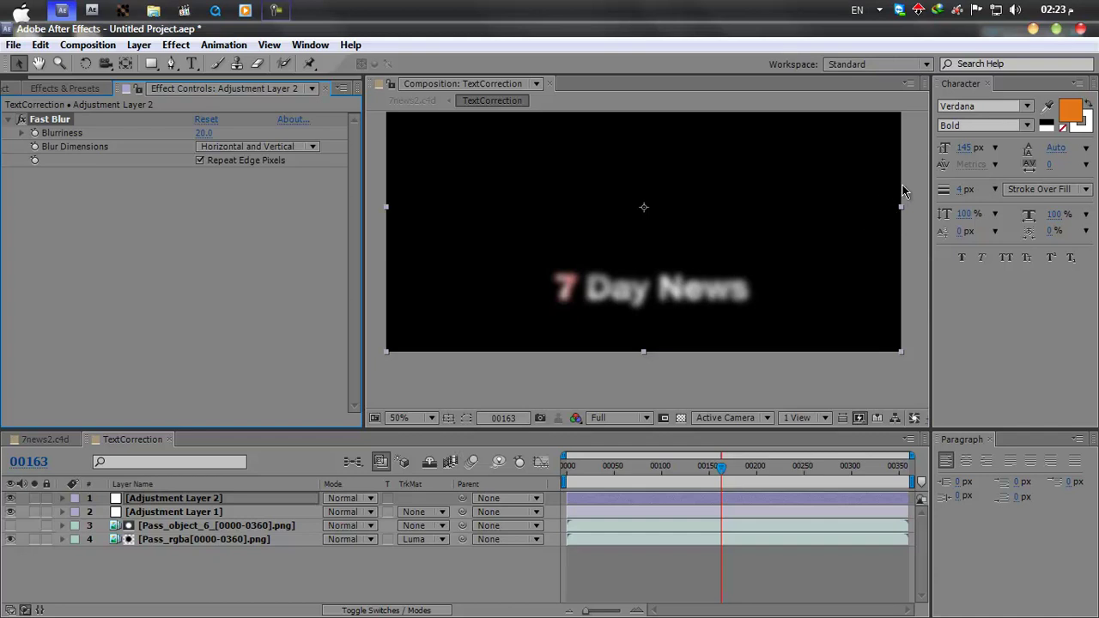
click(250, 499)
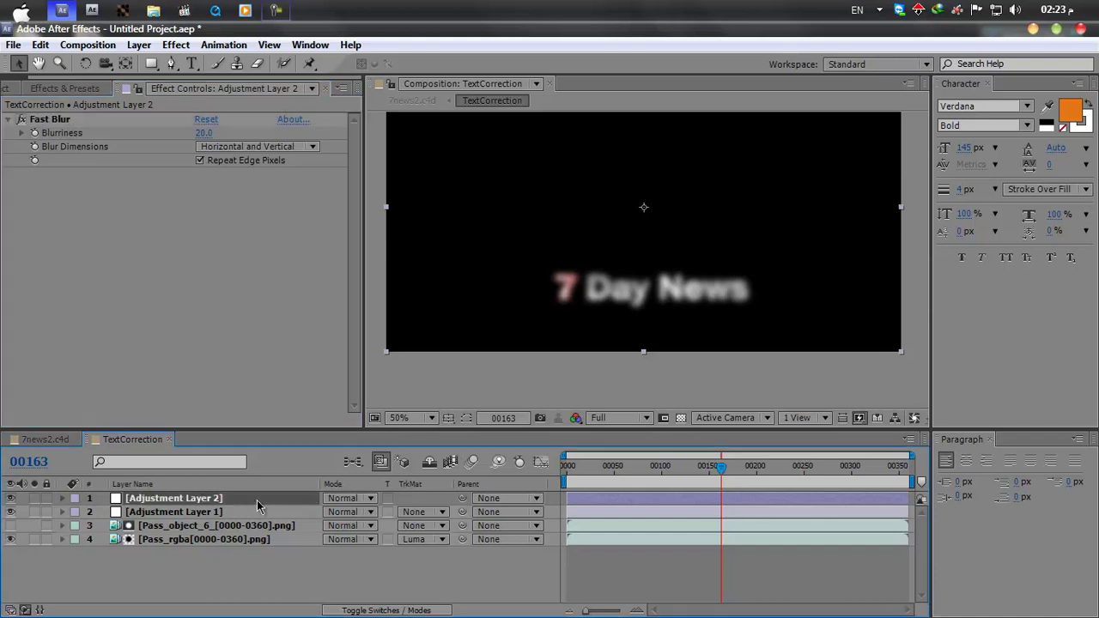
click(341, 497)
click(397, 378)
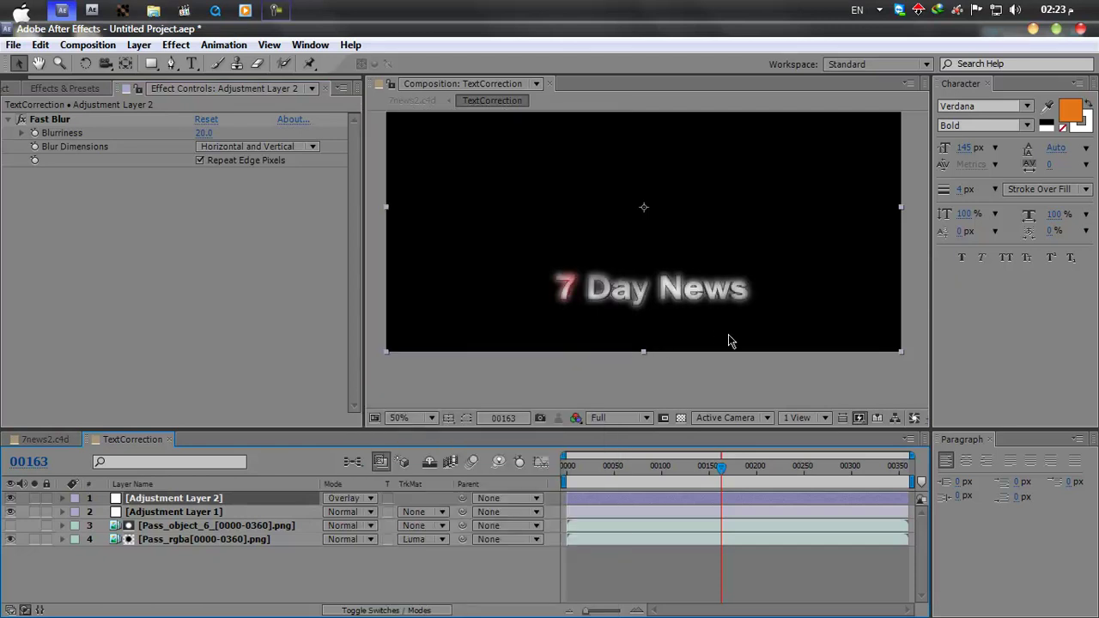
scroll(728, 334, up, 4)
scroll(728, 355, down, 2)
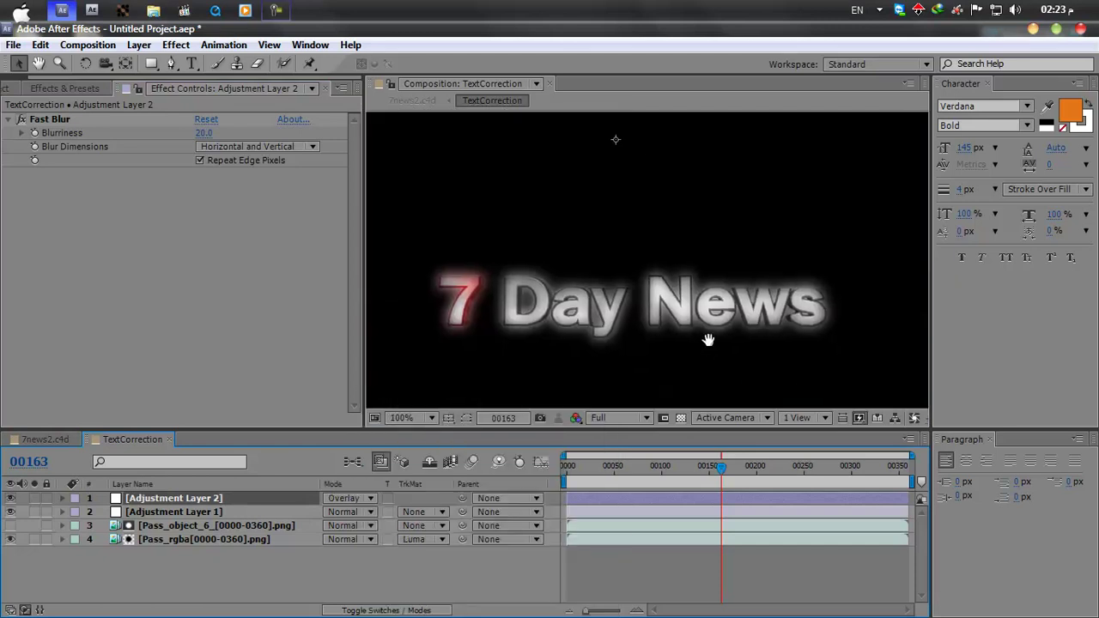
Try a Fast Blur Blurriness of 10 with the Soft Light blending mode on Adjustment Layer 2
click(203, 133)
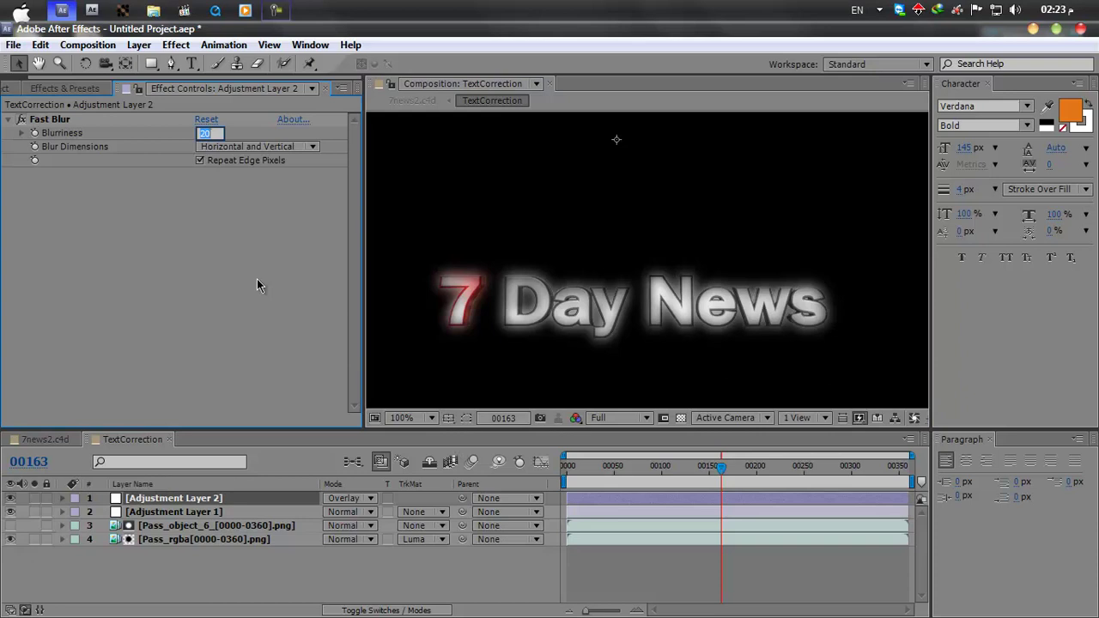
text(10)
key(Return)
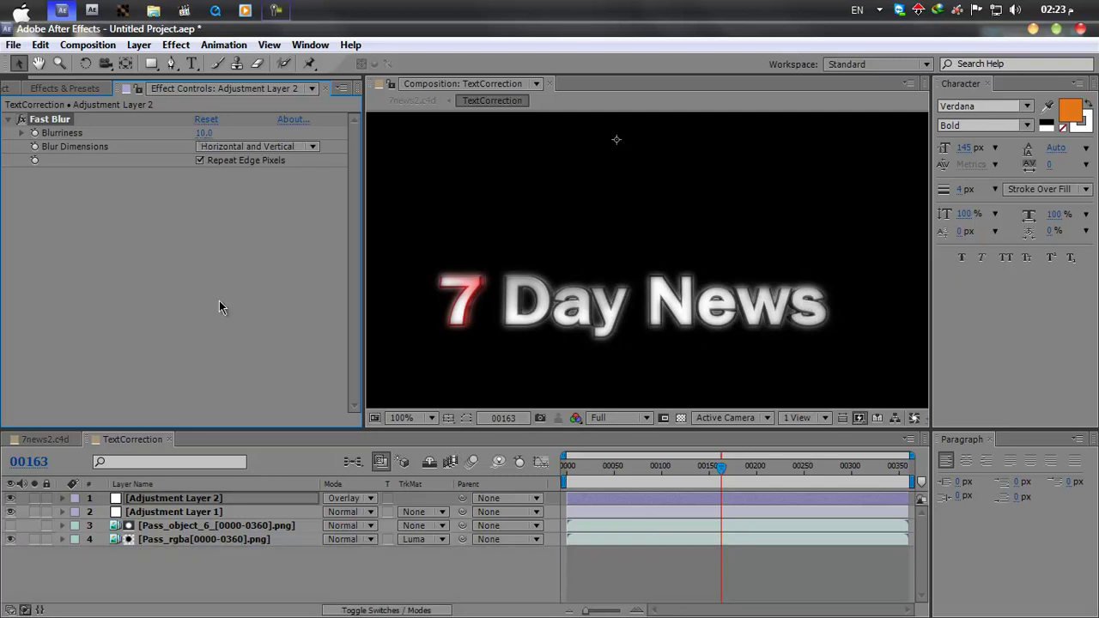
click(343, 501)
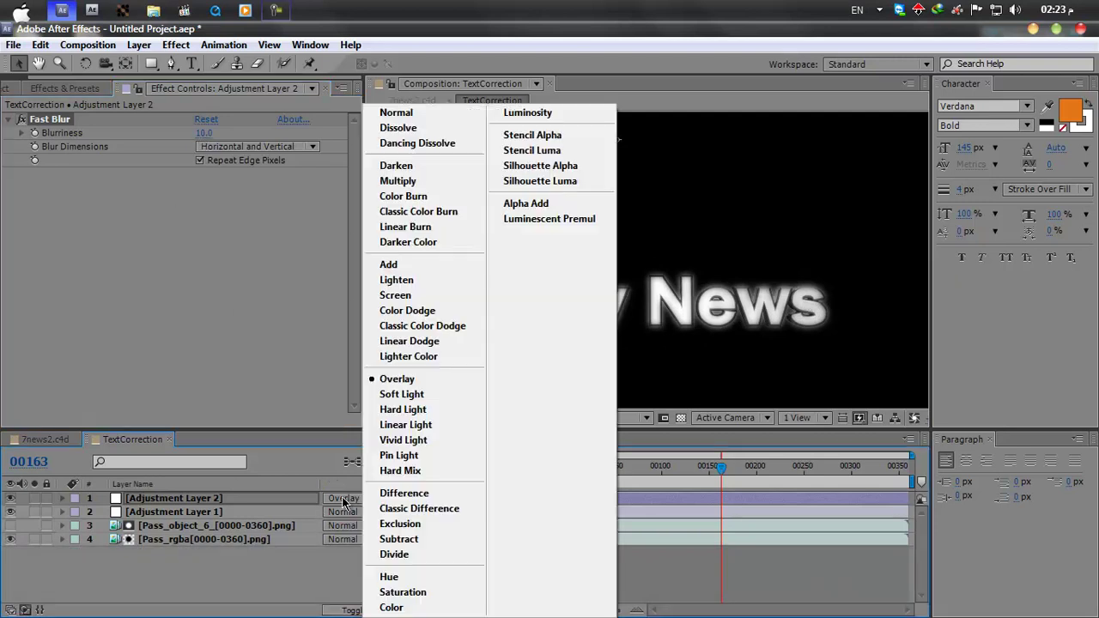
click(410, 396)
Set the Fast Blur's Blurriness to 5 and the blending mode of Adjustment Layer 2 to Overlay
click(206, 133)
text(4.3)
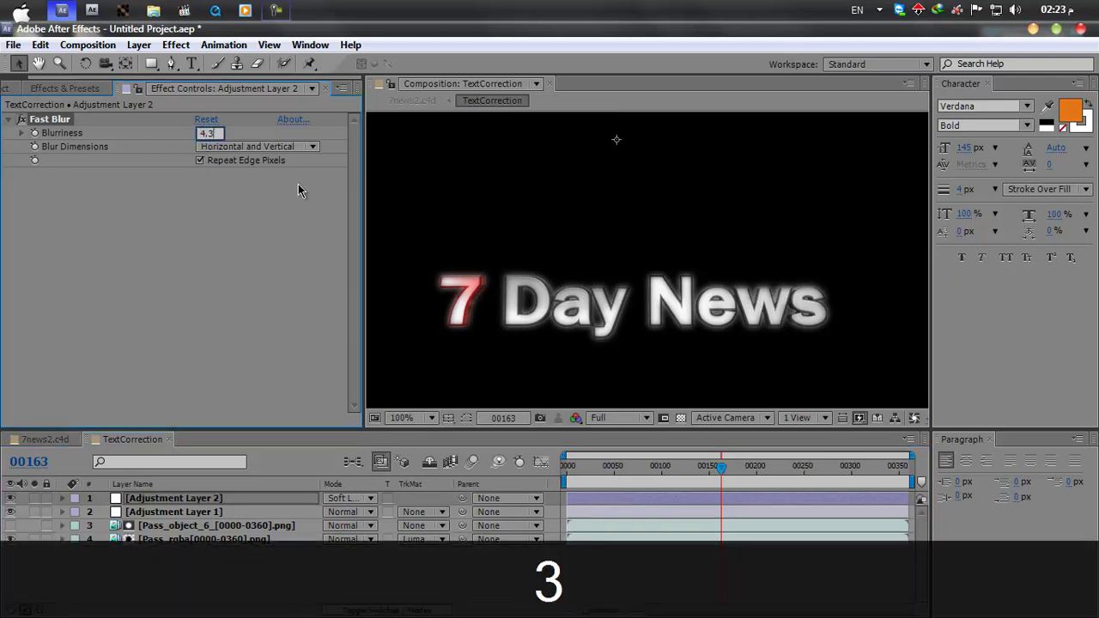
key(BackSpace)
key(BackSpace)
key(BackSpace)
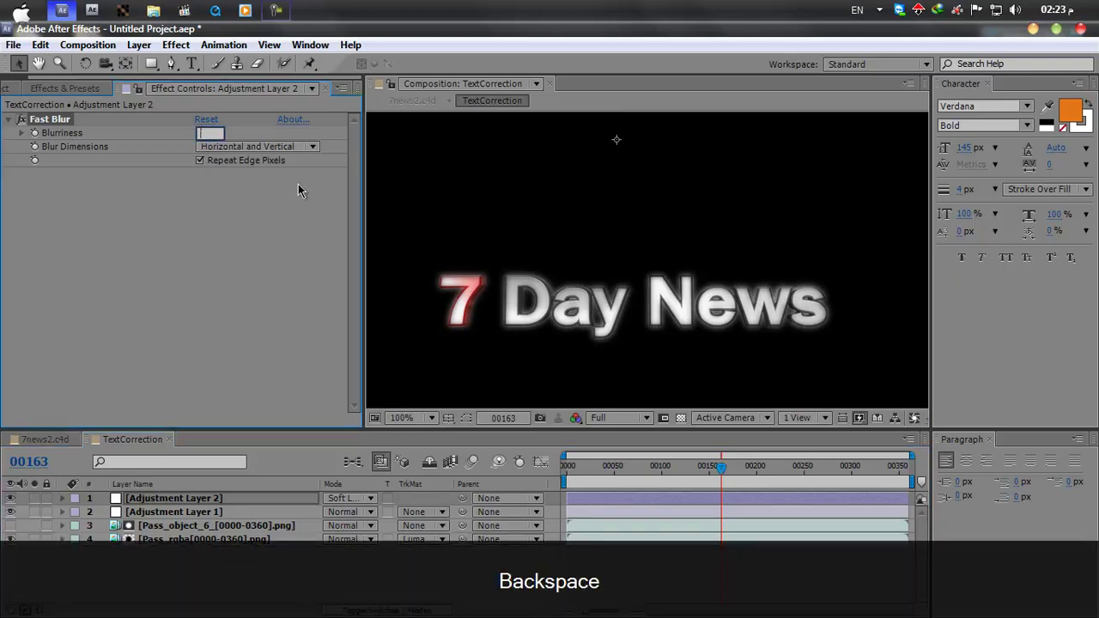
text(5)
key(Return)
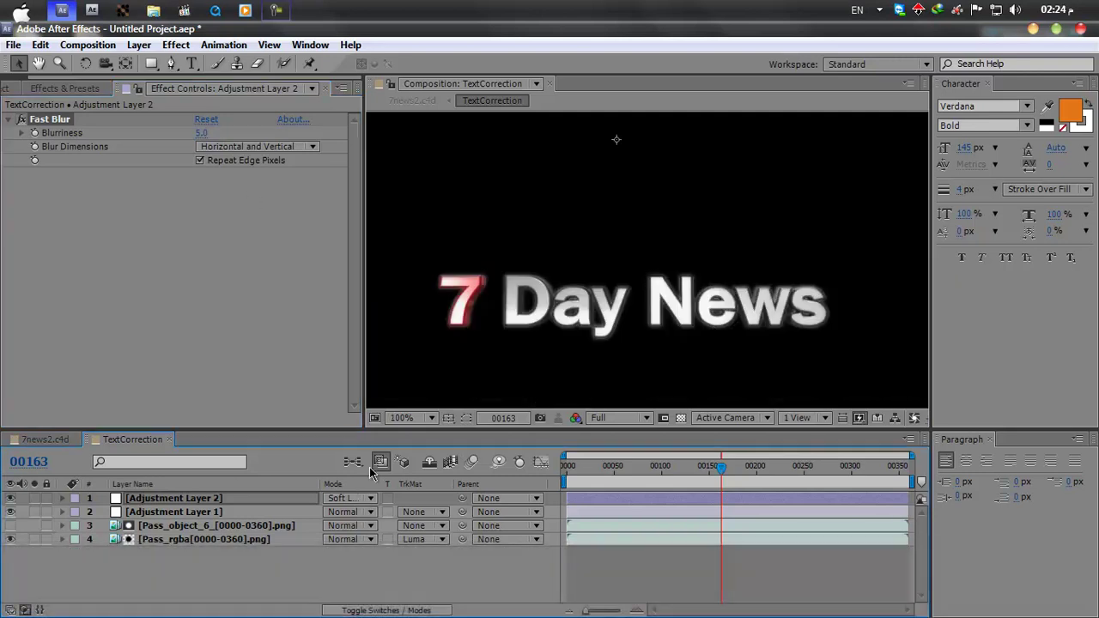
click(360, 498)
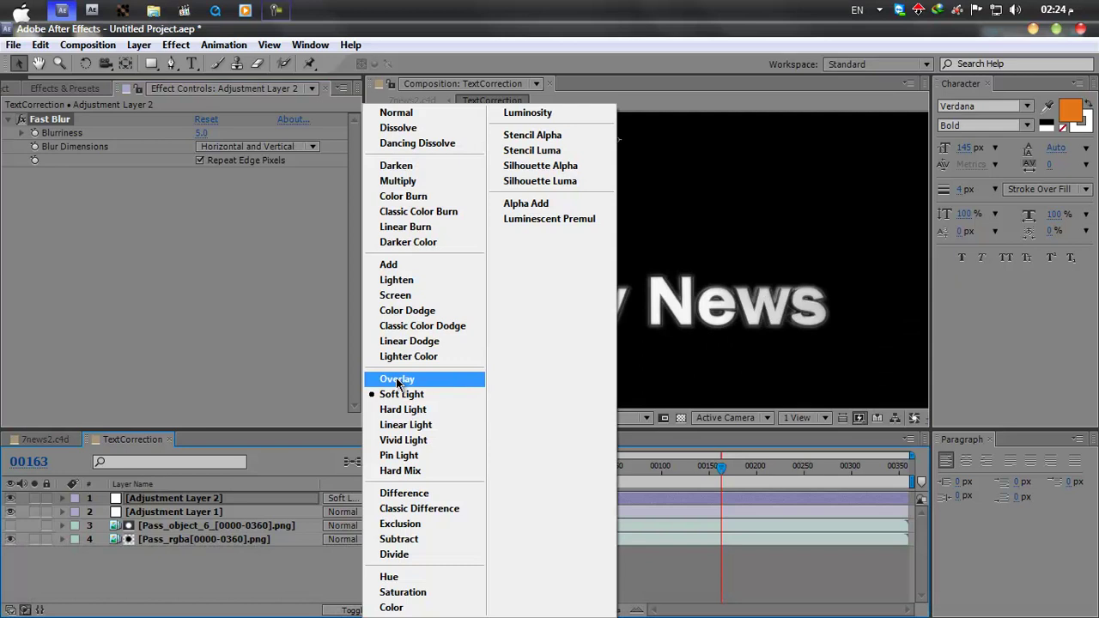
click(398, 379)
click(672, 337)
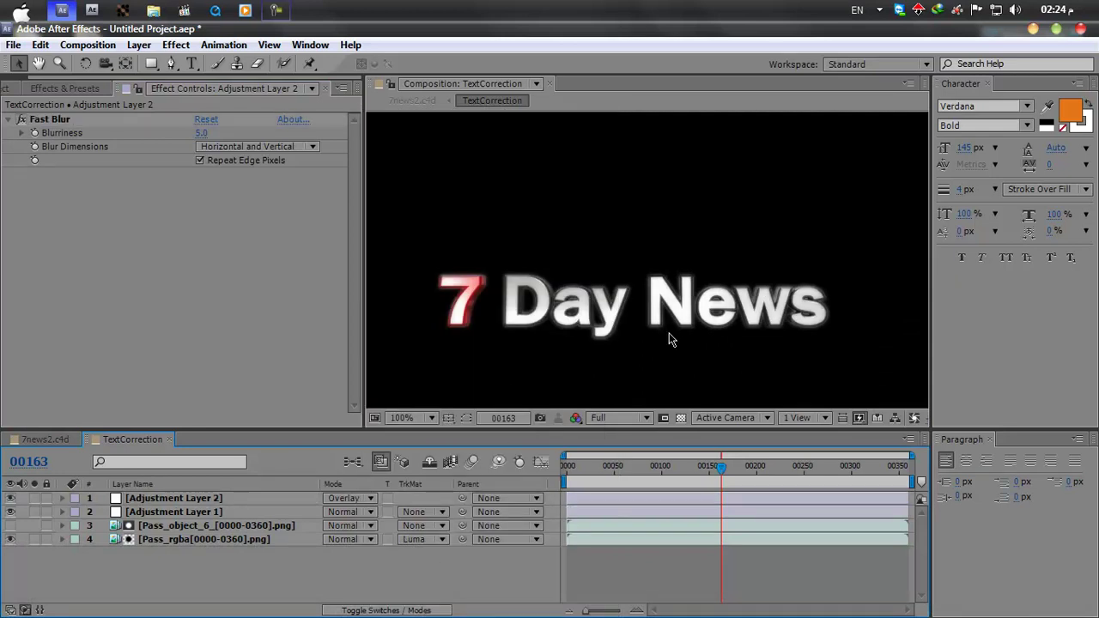
click(172, 499)
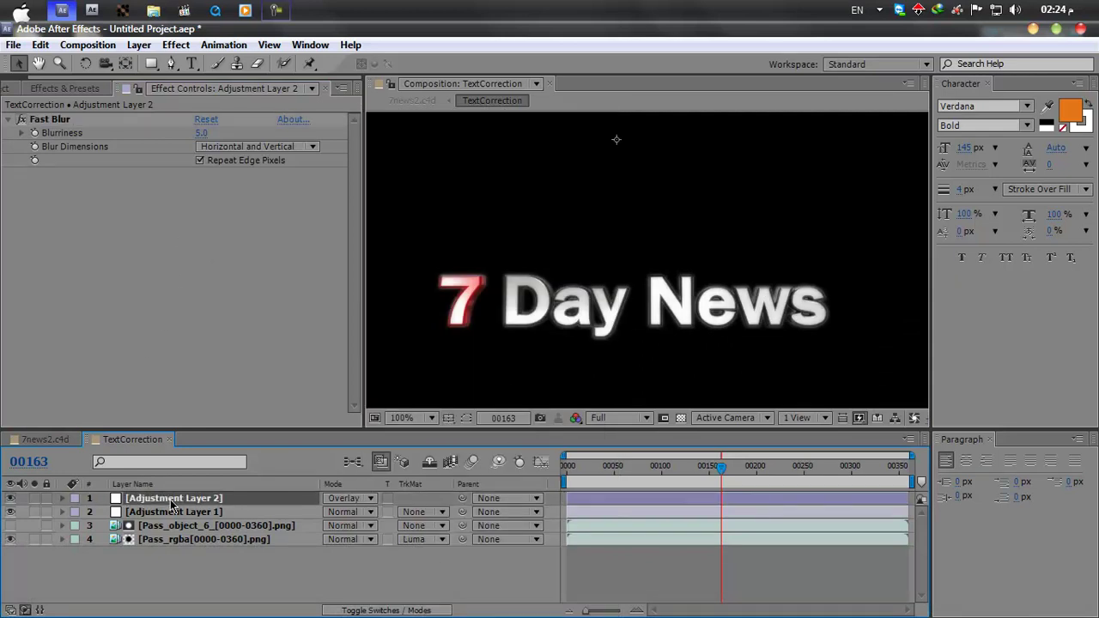
Close the TextCorrection composition to return to 7news2.c4d and turn off its transparency grid
click(169, 439)
scroll(715, 322, up, 2)
scroll(715, 323, up, 2)
scroll(715, 322, down, 2)
click(679, 419)
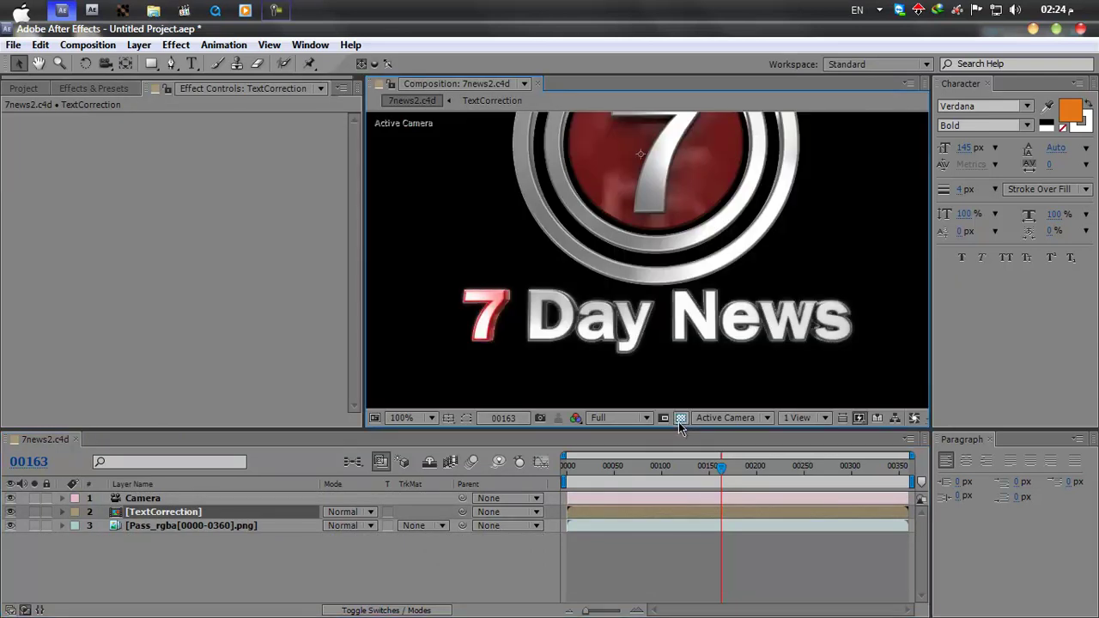
Compare the logo text with and without the correction by toggling the TextCorrection layer's visibility several times
scroll(764, 345, up, 2)
scroll(750, 351, down, 2)
click(10, 511)
click(10, 512)
click(10, 512)
click(11, 512)
click(10, 511)
click(11, 511)
click(10, 512)
click(10, 511)
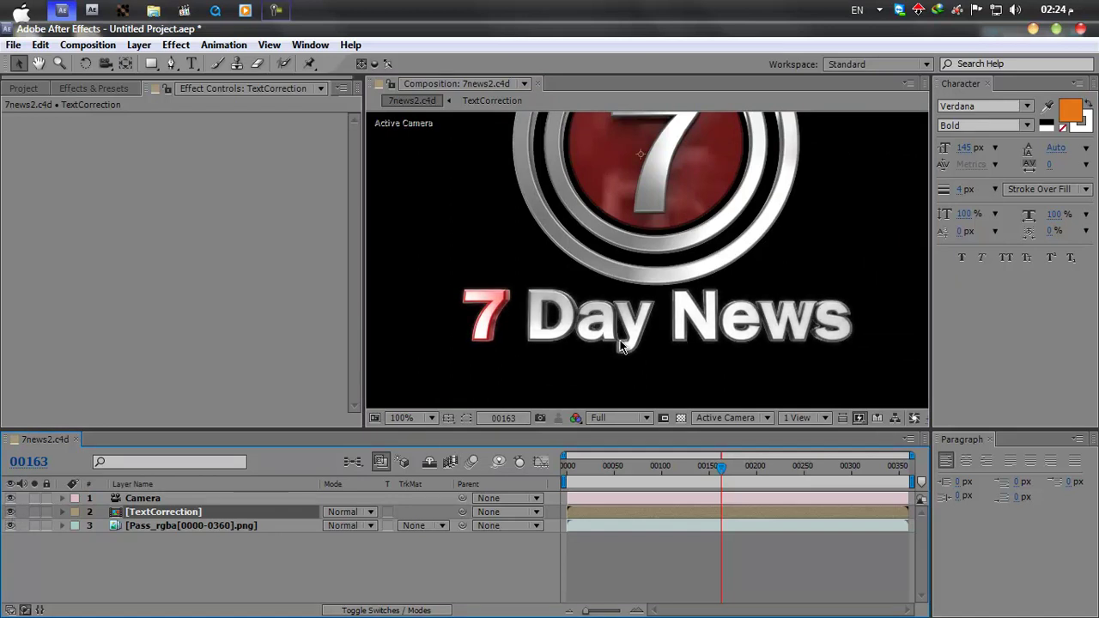
click(318, 570)
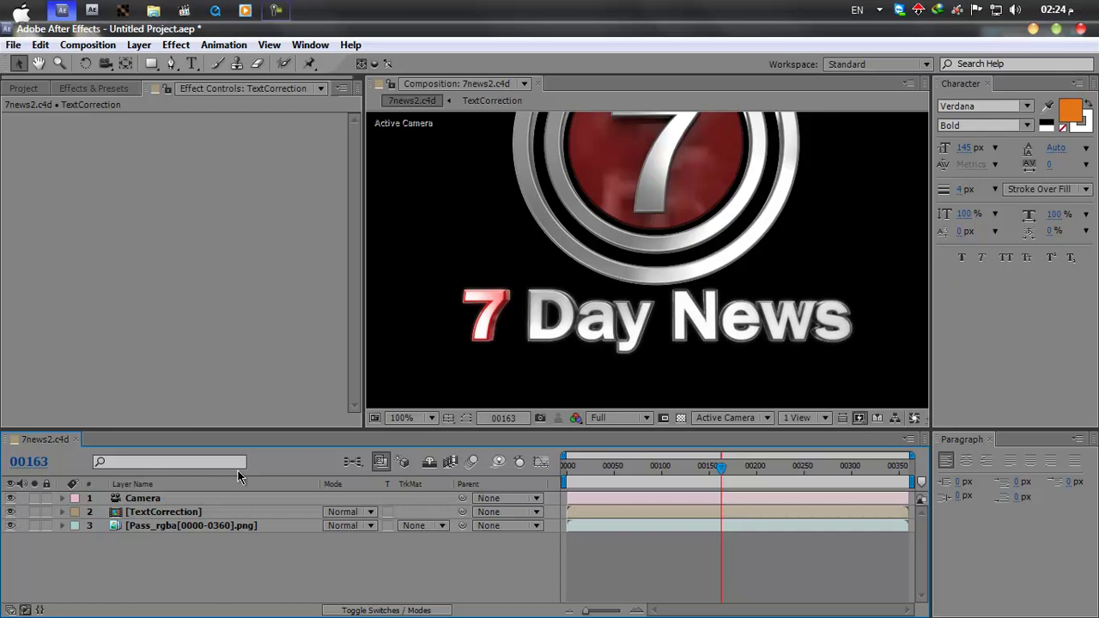
Preview the Pass_object_1, Pass_object_2 and Pass_object_3 footage over time to identify which logo element each one mattes
click(25, 88)
drag(718, 175, 671, 264)
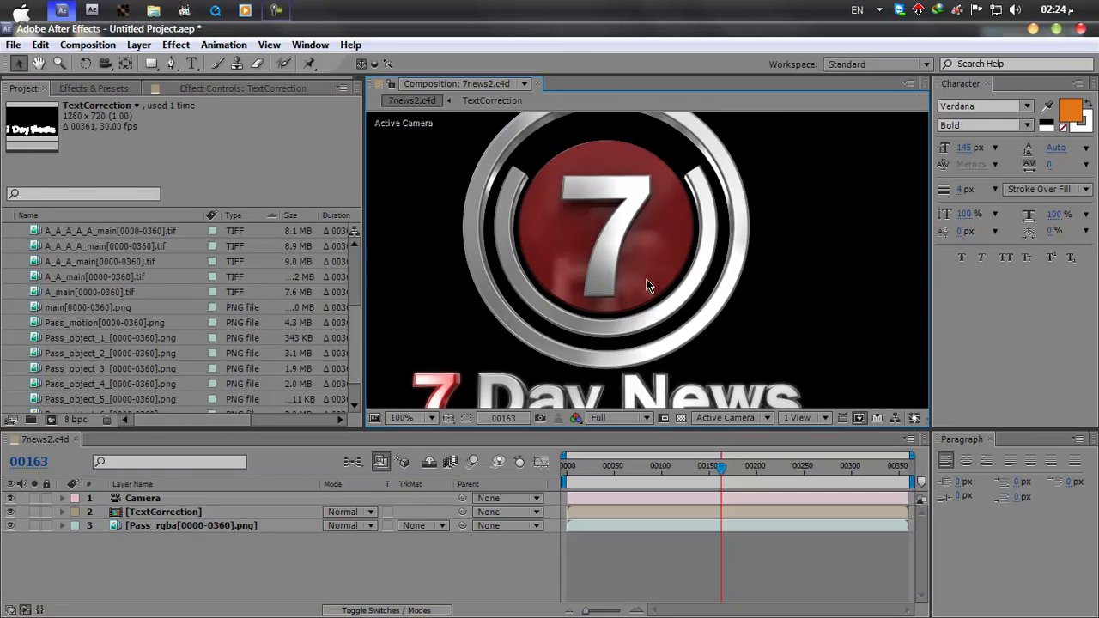
scroll(103, 283, down, 1)
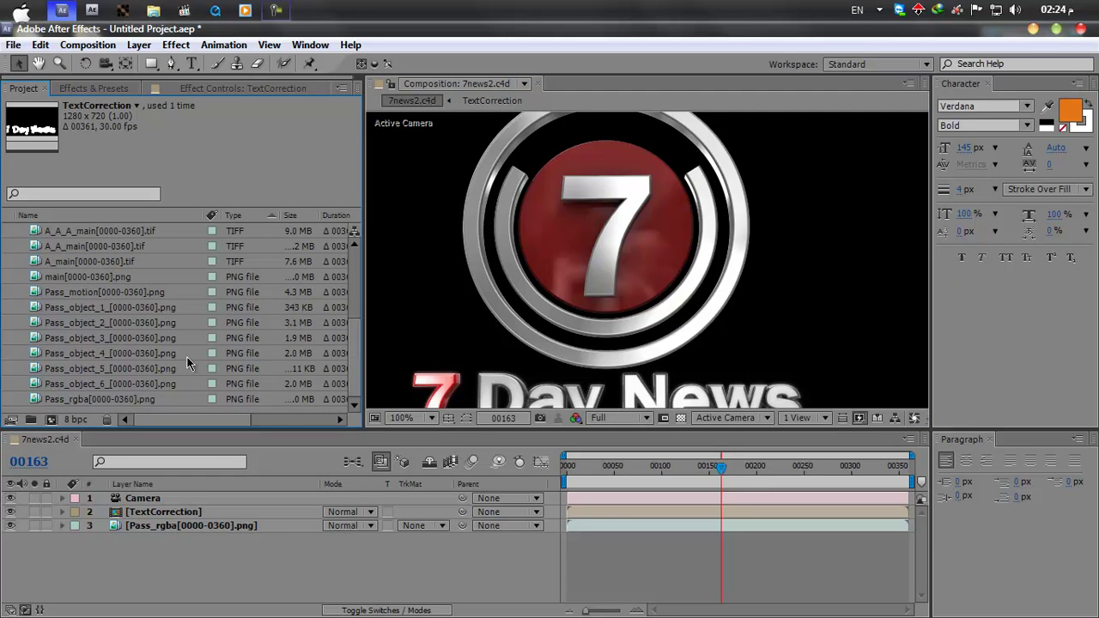
click(120, 309)
double_click(79, 314)
drag(439, 318, 670, 330)
drag(269, 387, 350, 388)
double_click(157, 338)
double_click(172, 353)
drag(272, 388, 352, 388)
Preview the Pass_object_4 footage and add it to the 7news2.c4d composition directly above the Pass_rgba layer
double_click(158, 371)
drag(272, 388, 317, 390)
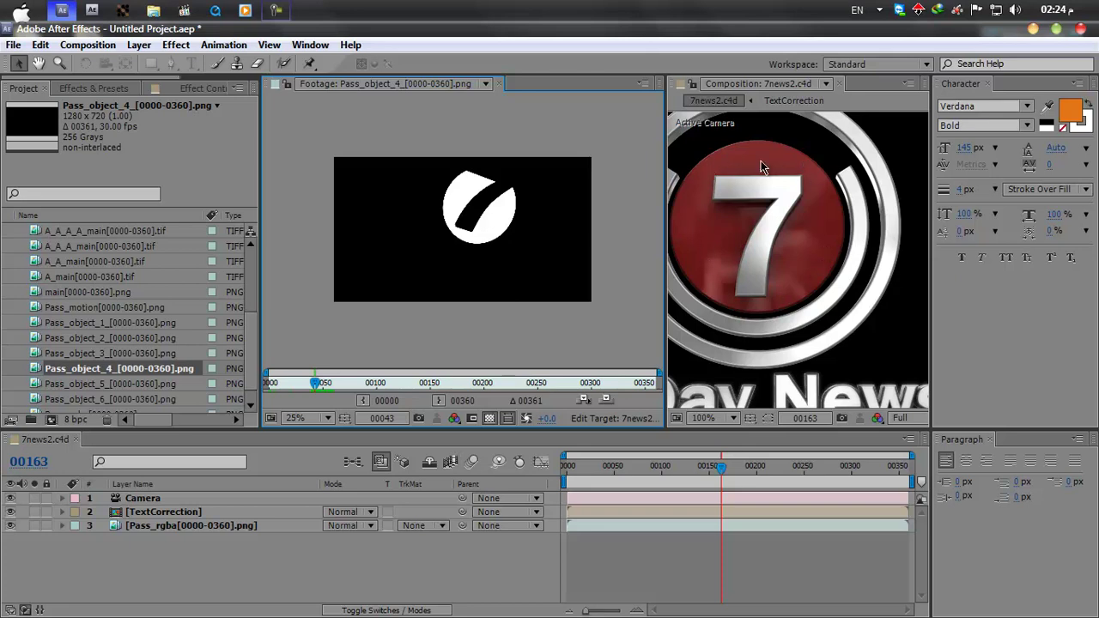
drag(34, 370, 171, 526)
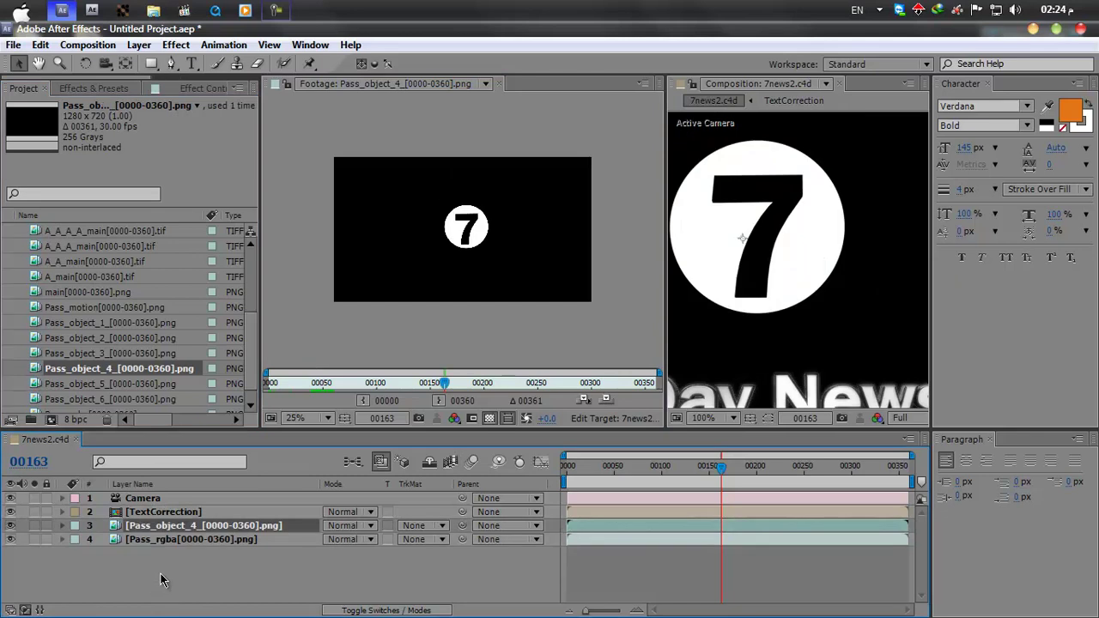
Duplicate the Pass_rgba layer and pre-compose the upper copy with Pass_object_4 into a composition named Core
click(170, 540)
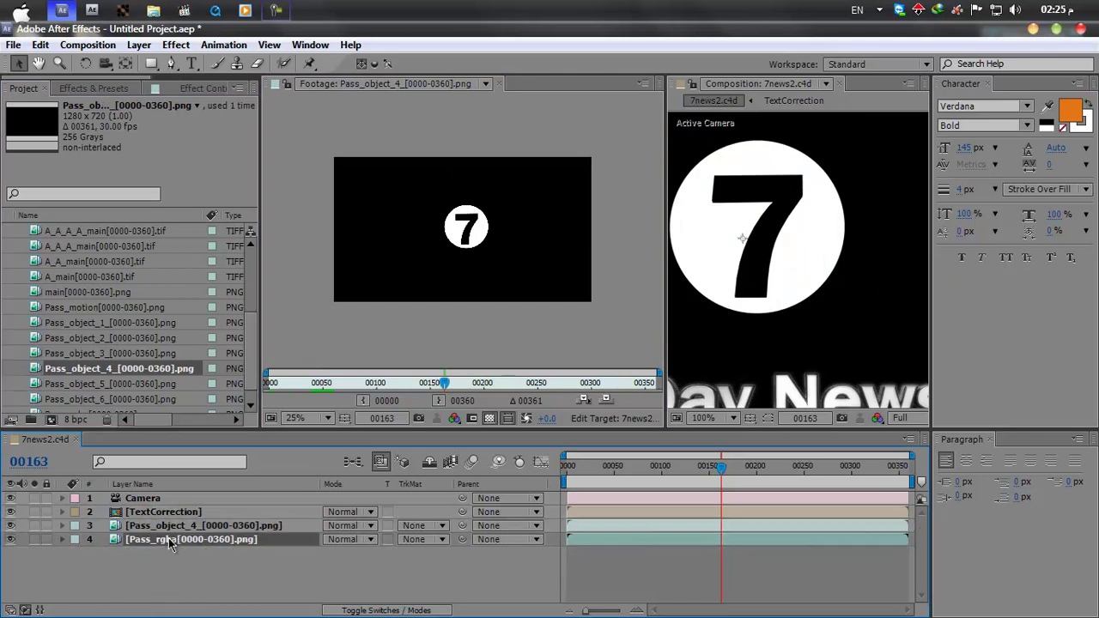
key(ctrl+d)
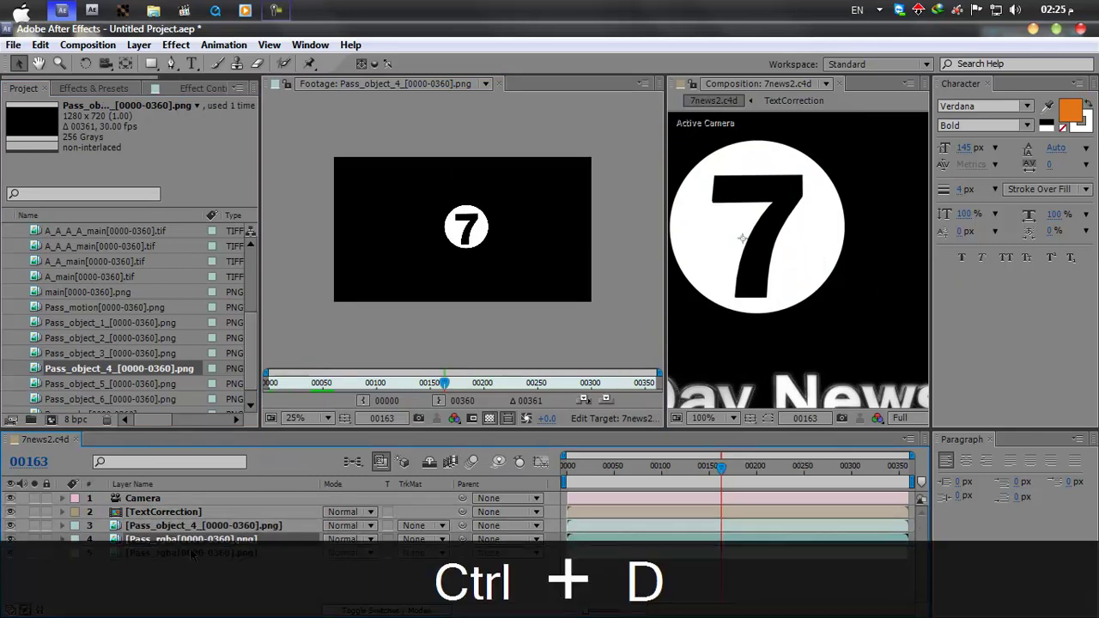
click(185, 528)
key(ctrl+shift+c)
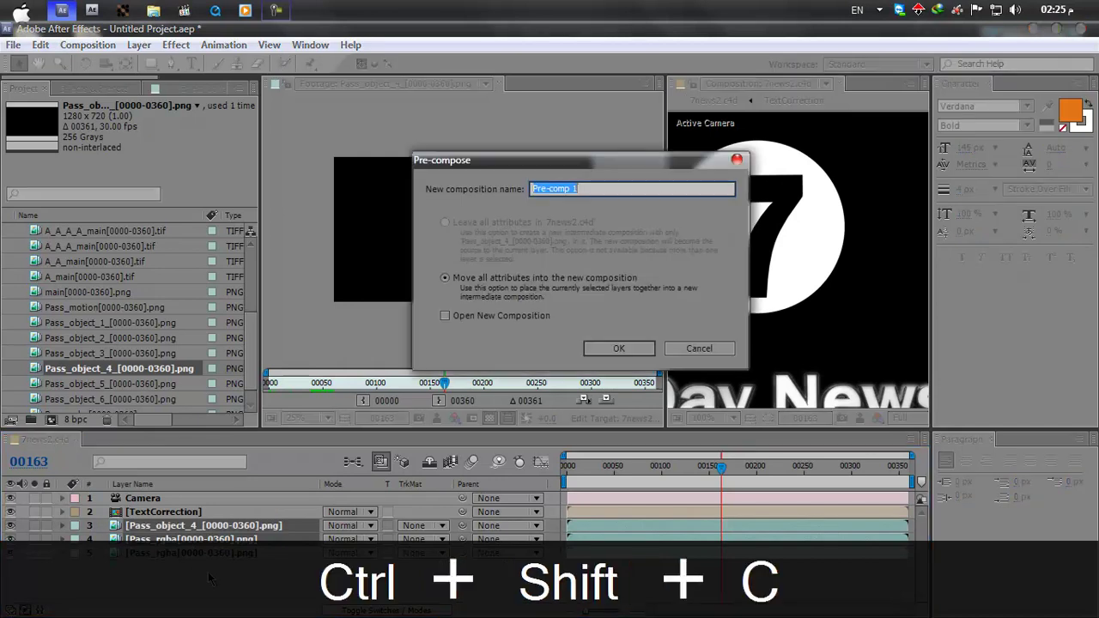
key(Caps_Lock)
text(Cor)
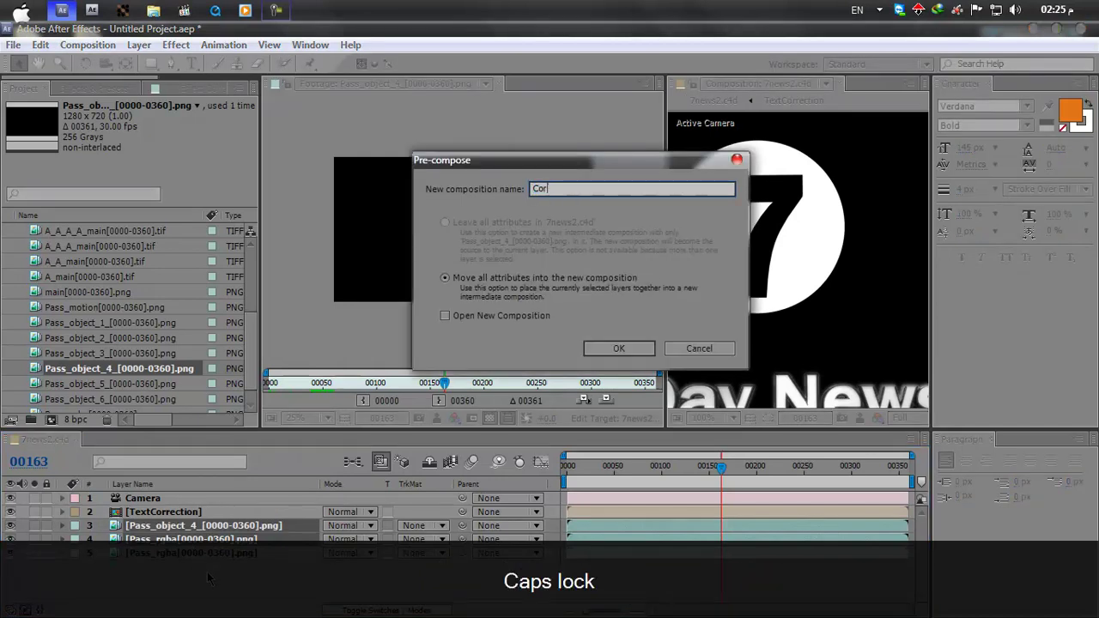
click(618, 348)
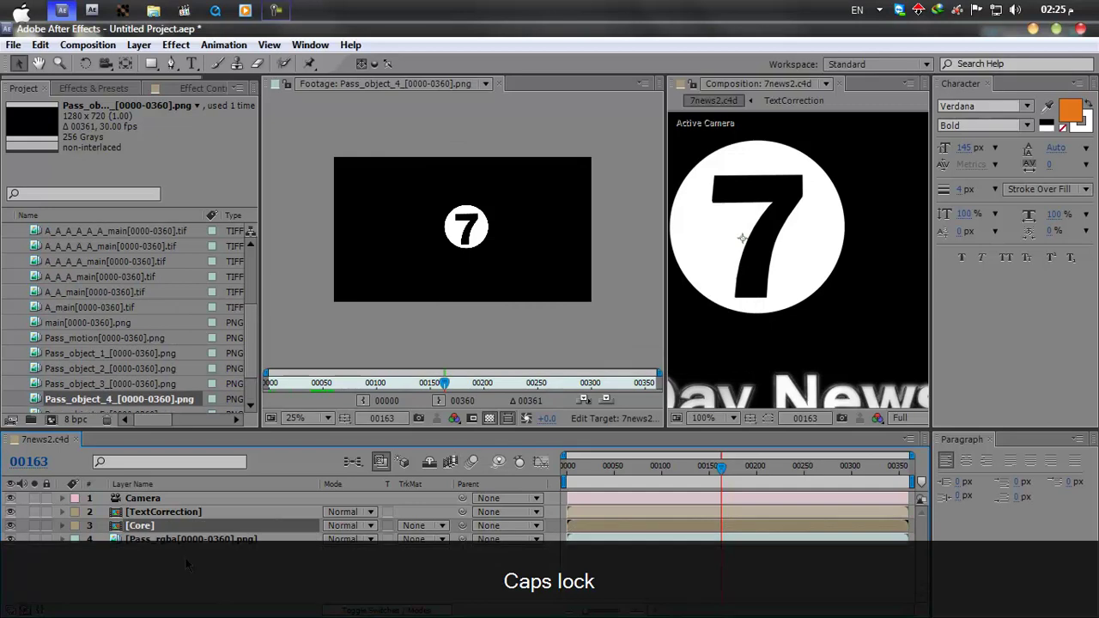
Close the footage preview, open the Core composition, set Pass_rgba to Luma Matte from Pass_object_4, and go to frame 37
click(498, 83)
key(comma)
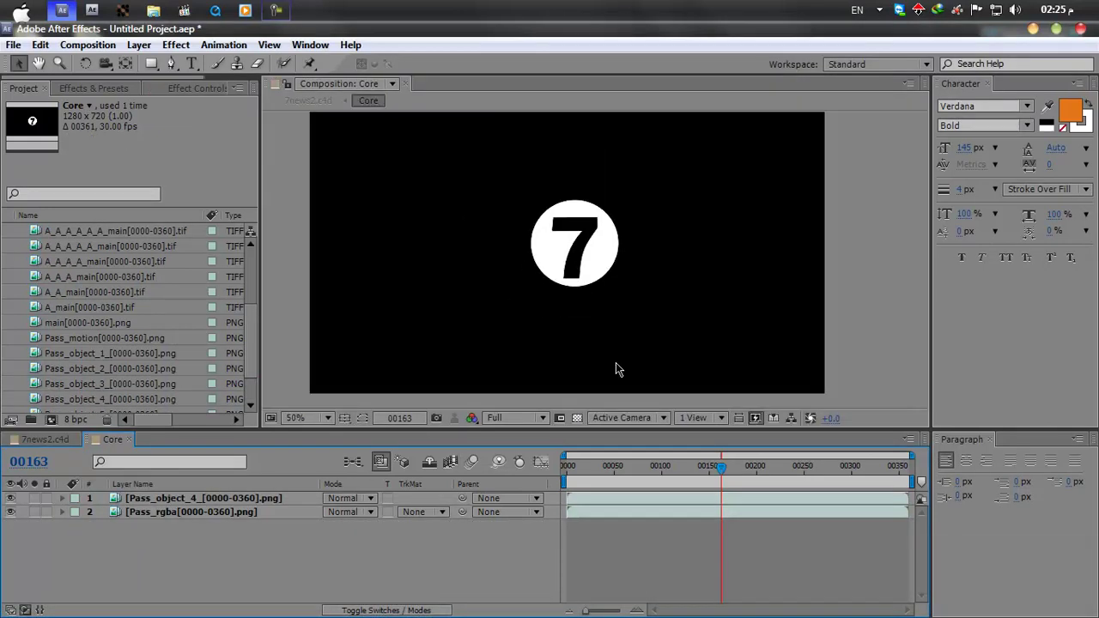
click(429, 513)
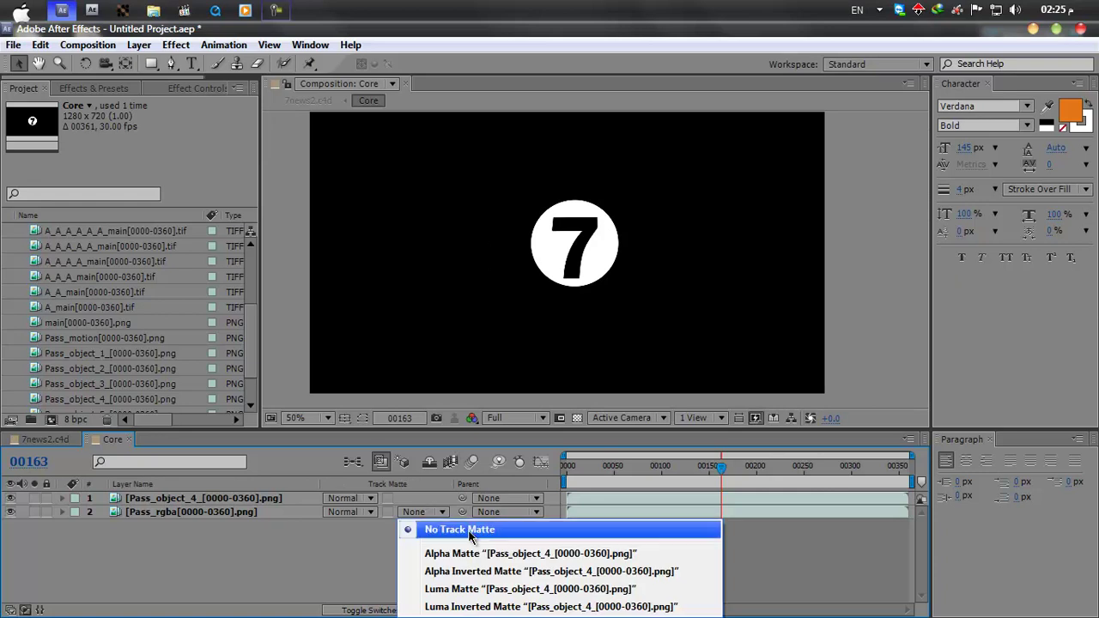
click(479, 588)
drag(714, 484, 602, 481)
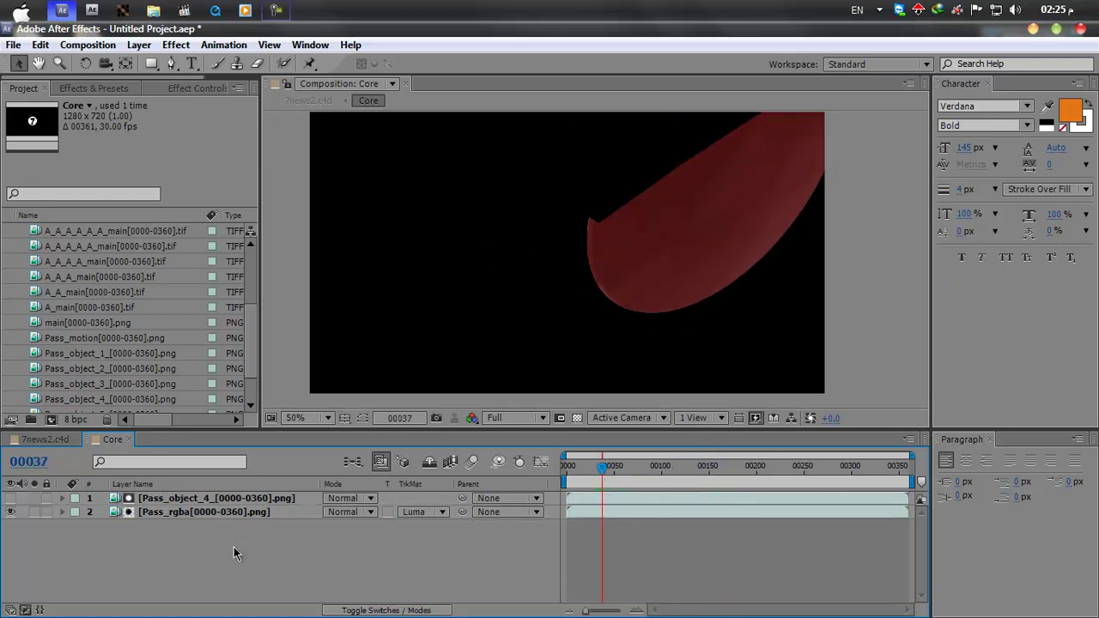
Add an adjustment layer above the matte in the Core composition and apply the Levels effect to it
click(138, 45)
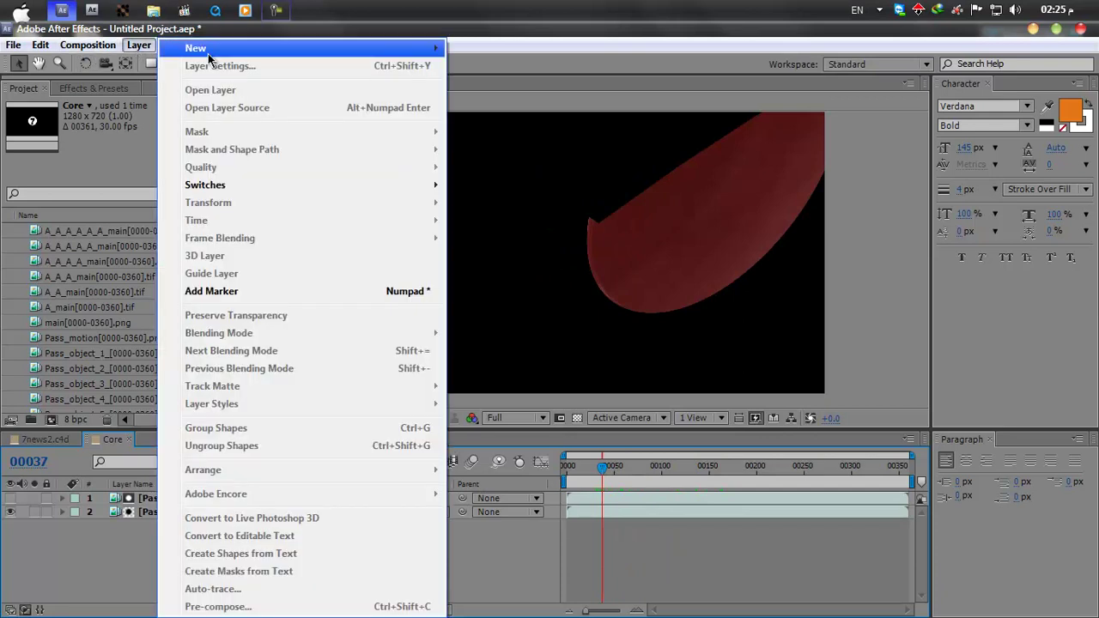
mouse_move(211, 50)
click(519, 154)
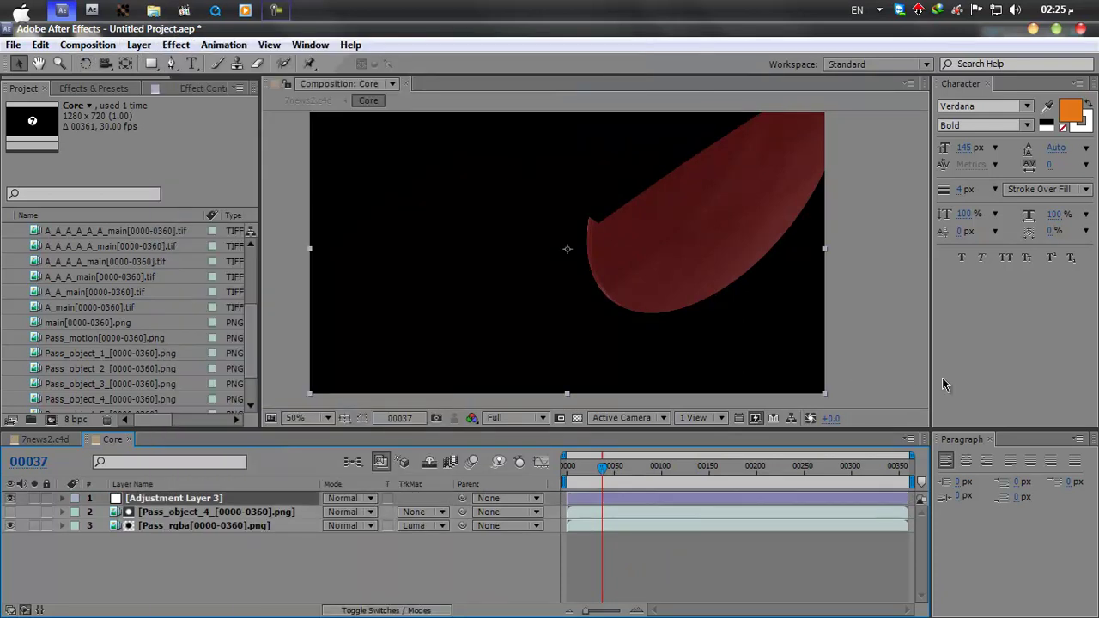
click(99, 89)
click(104, 107)
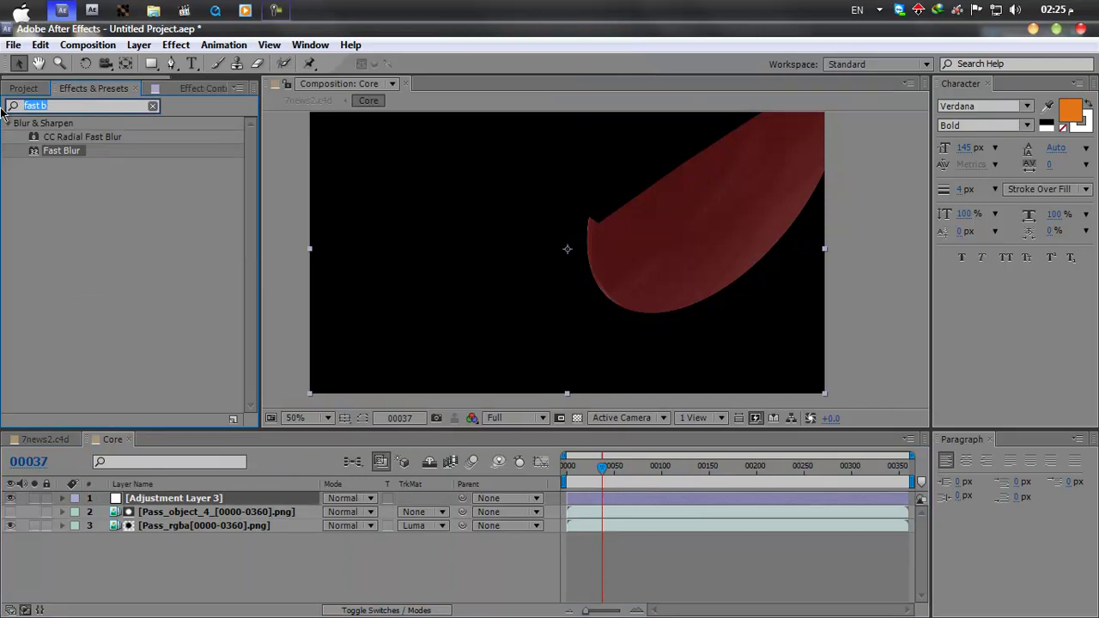
text(level)
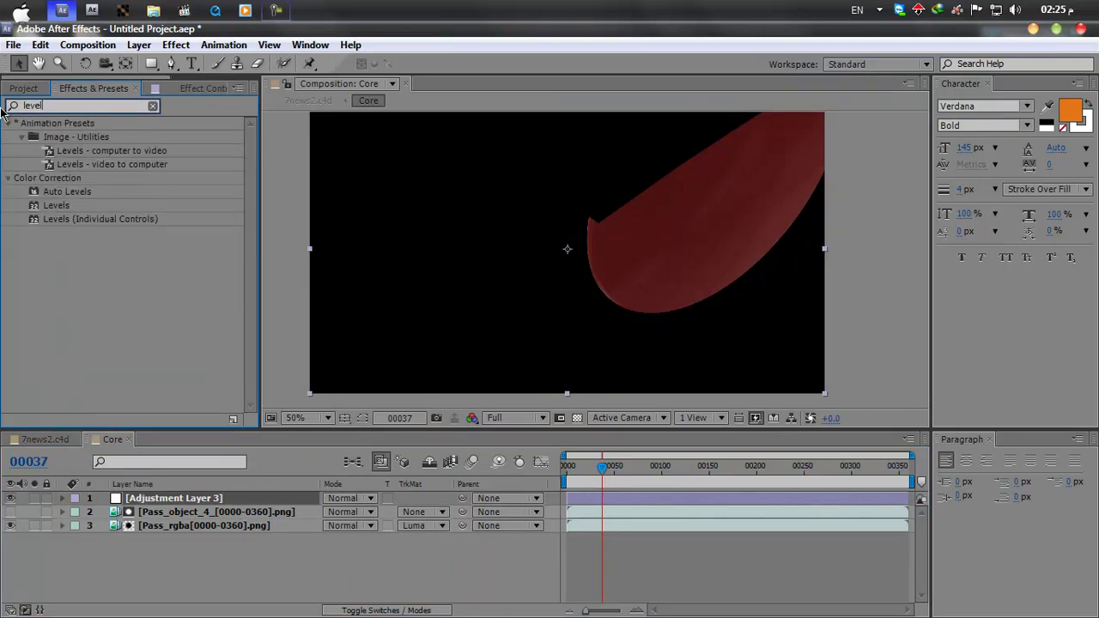
drag(55, 205, 240, 503)
Set the adjustment layer's Levels to Input Black 14, Input White 173 and Output Black 28
drag(260, 271, 341, 270)
mouse_move(48, 228)
mouse_down()
mouse_move(75, 236)
mouse_move(59, 221)
mouse_up()
drag(252, 212, 187, 218)
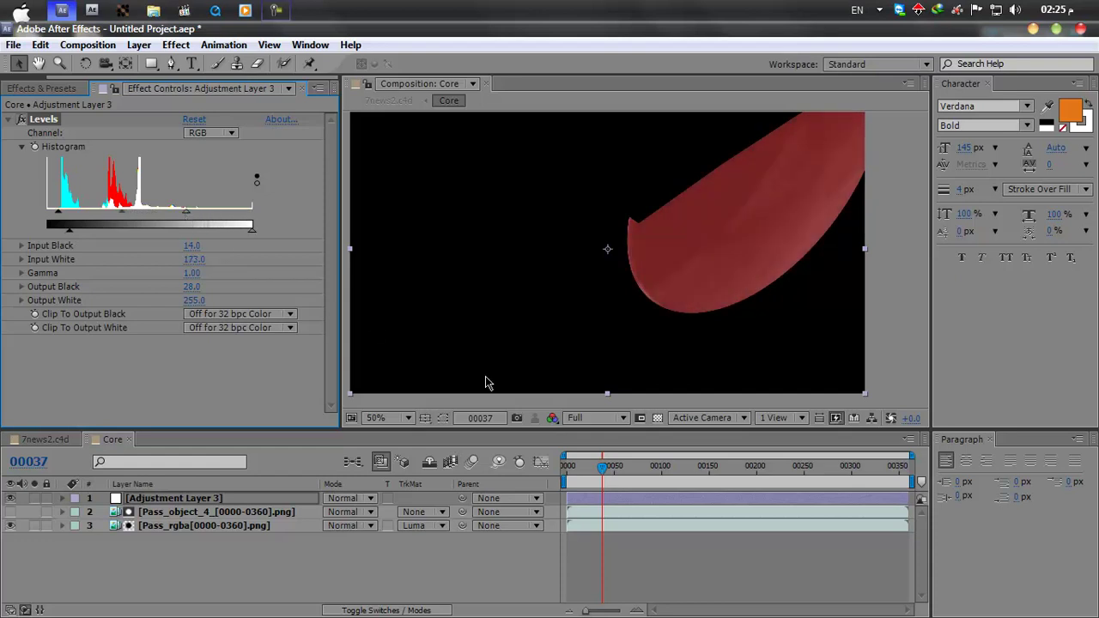
Check the brightened disc at frame 103 in Core and against the full logo in 7news2.c4d by toggling the Core layer's visibility
drag(605, 468, 665, 469)
scroll(663, 318, up, 2)
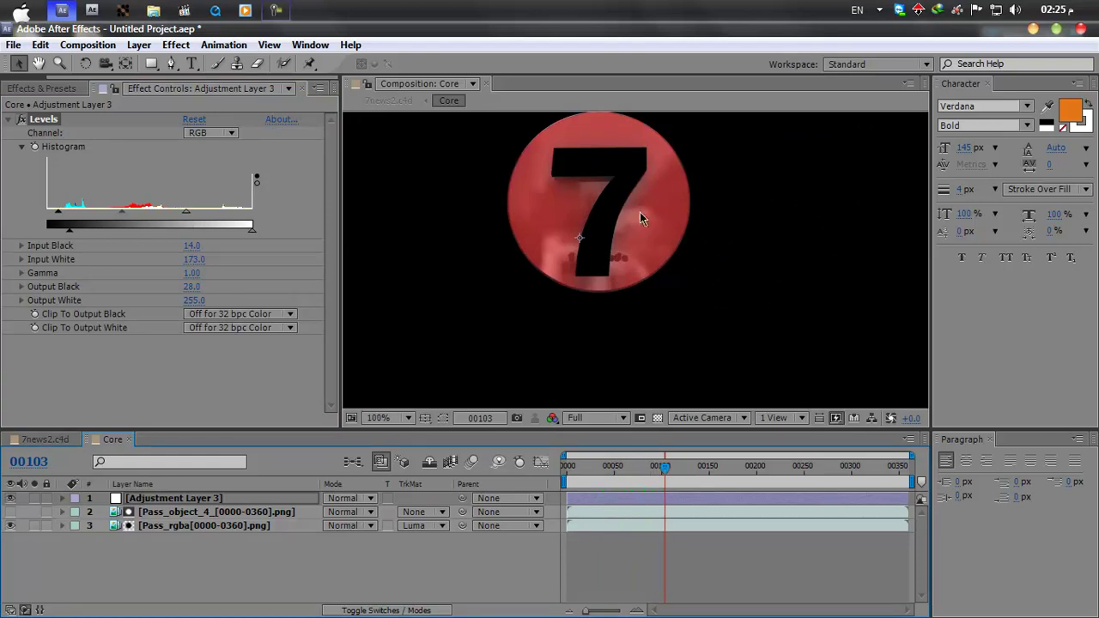
click(49, 440)
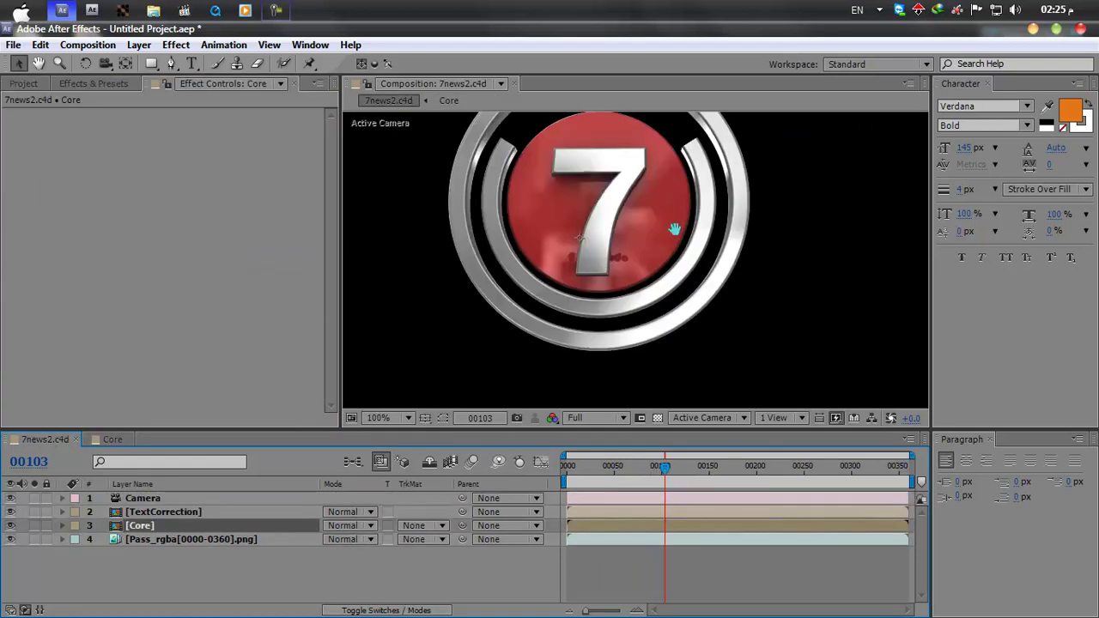
scroll(675, 229, up, 1)
click(10, 527)
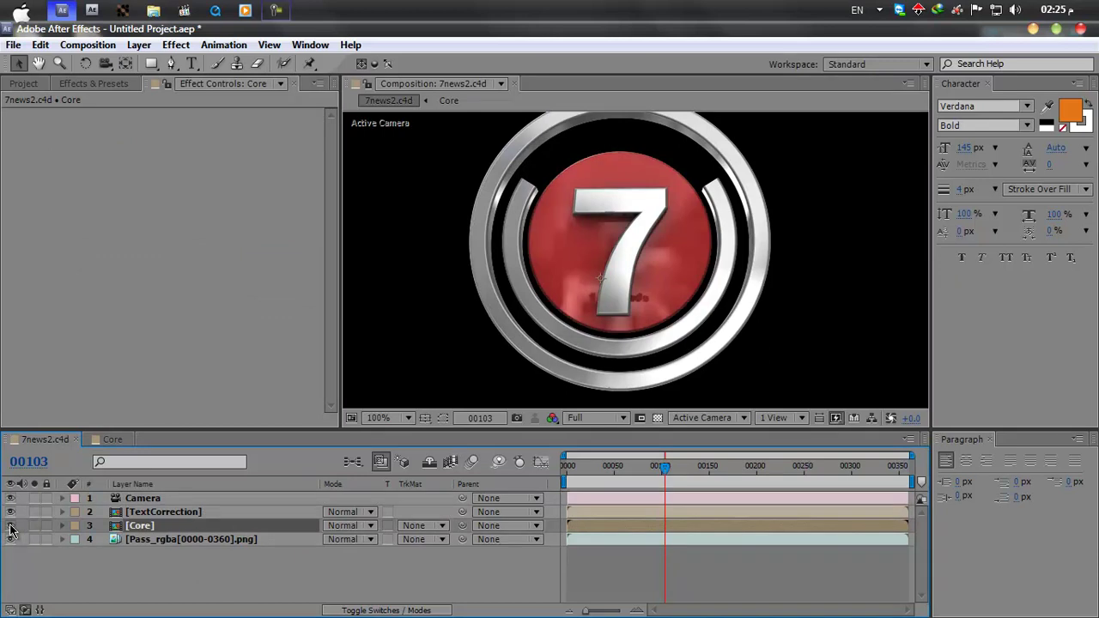
click(111, 439)
scroll(639, 258, up, 1)
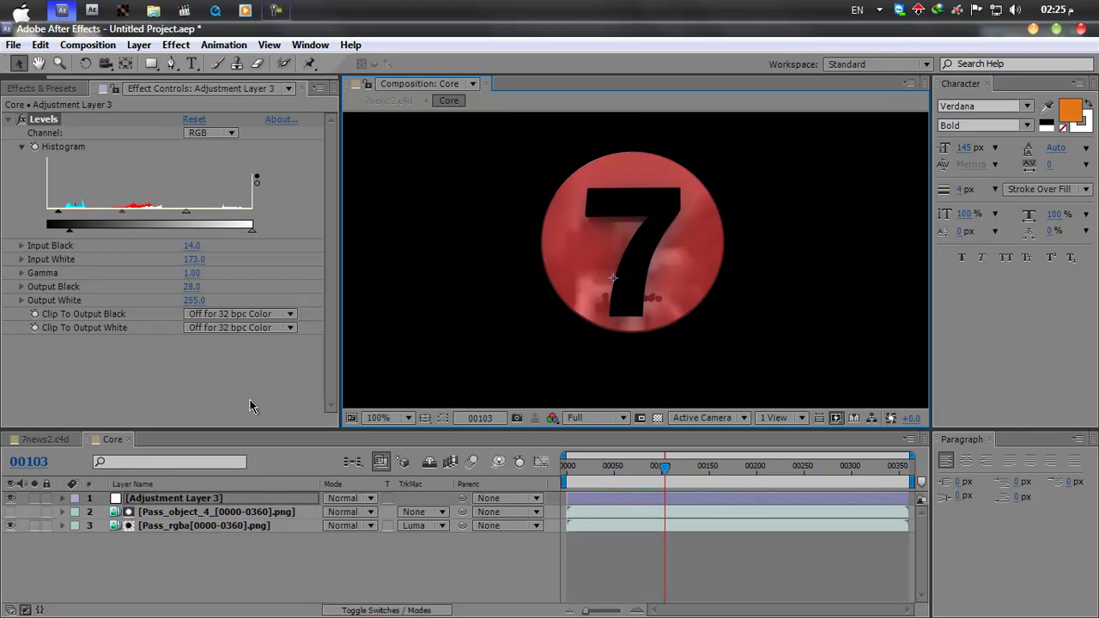
Apply Hue/Saturation to Core's adjustment layer with Master Saturation 25 and Master Lightness 12, and collapse both effects' settings
click(52, 90)
drag(74, 107, 14, 106)
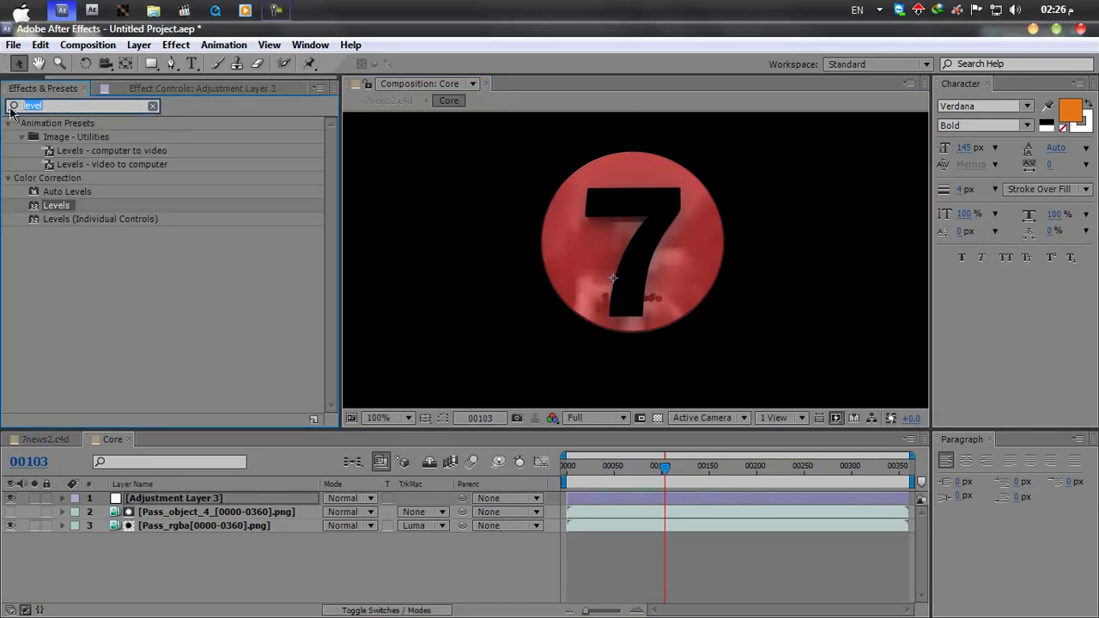
text(hue)
click(76, 192)
drag(75, 194, 233, 498)
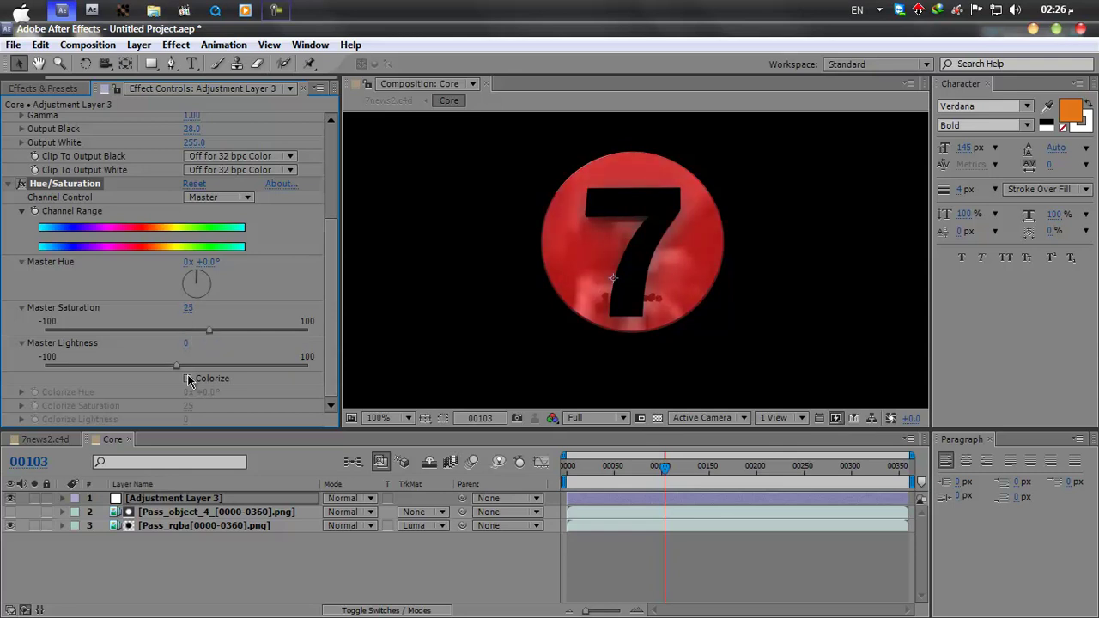
drag(178, 371, 197, 371)
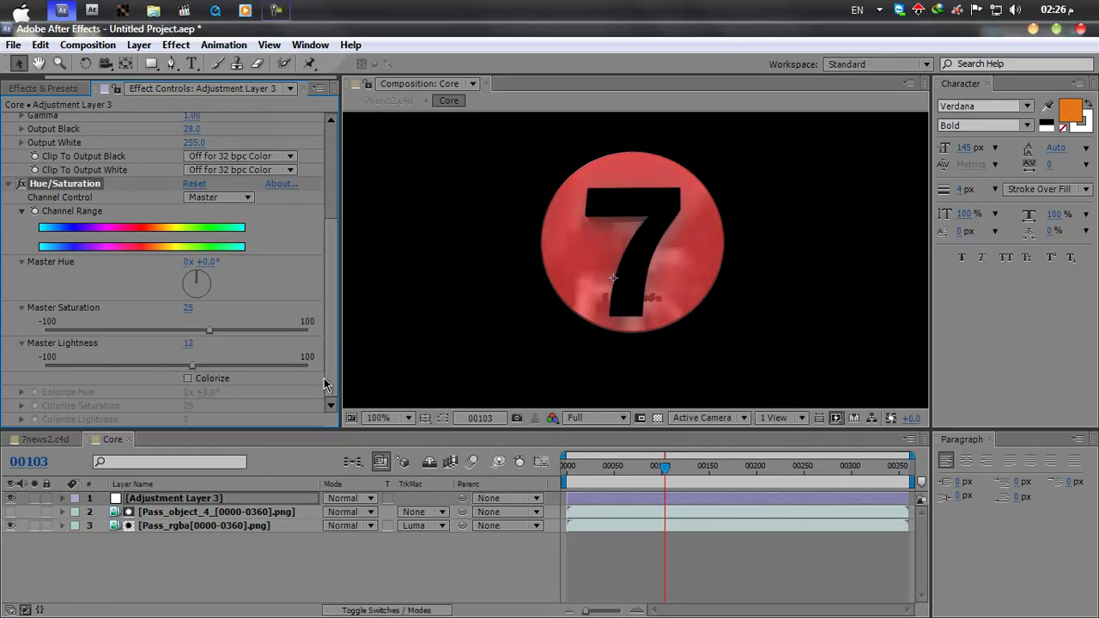
click(188, 380)
click(188, 379)
click(9, 185)
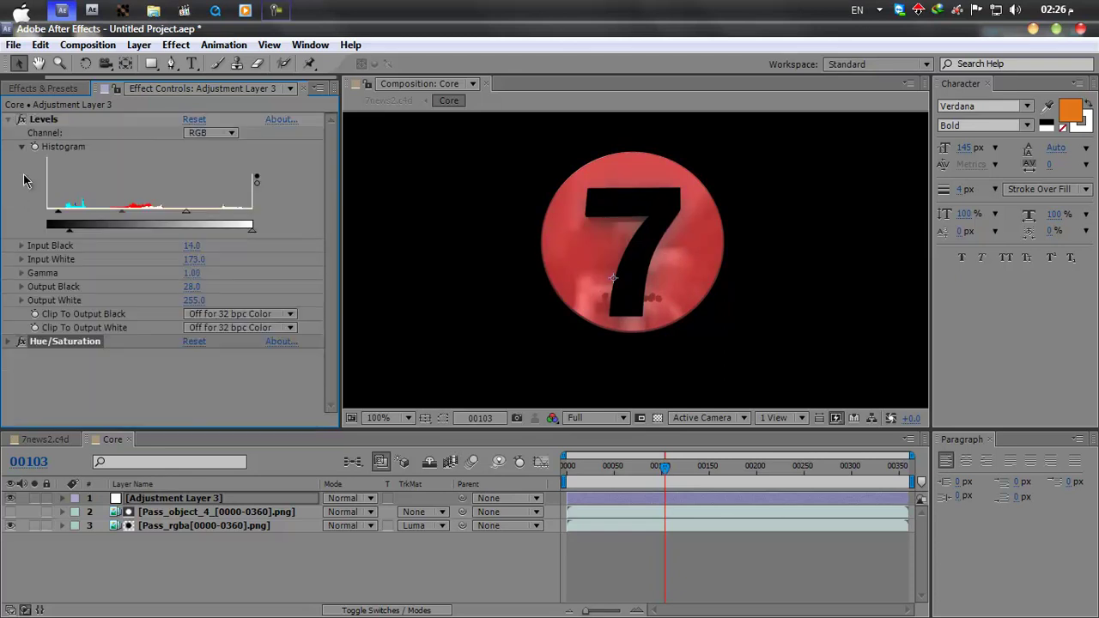
click(9, 120)
click(138, 44)
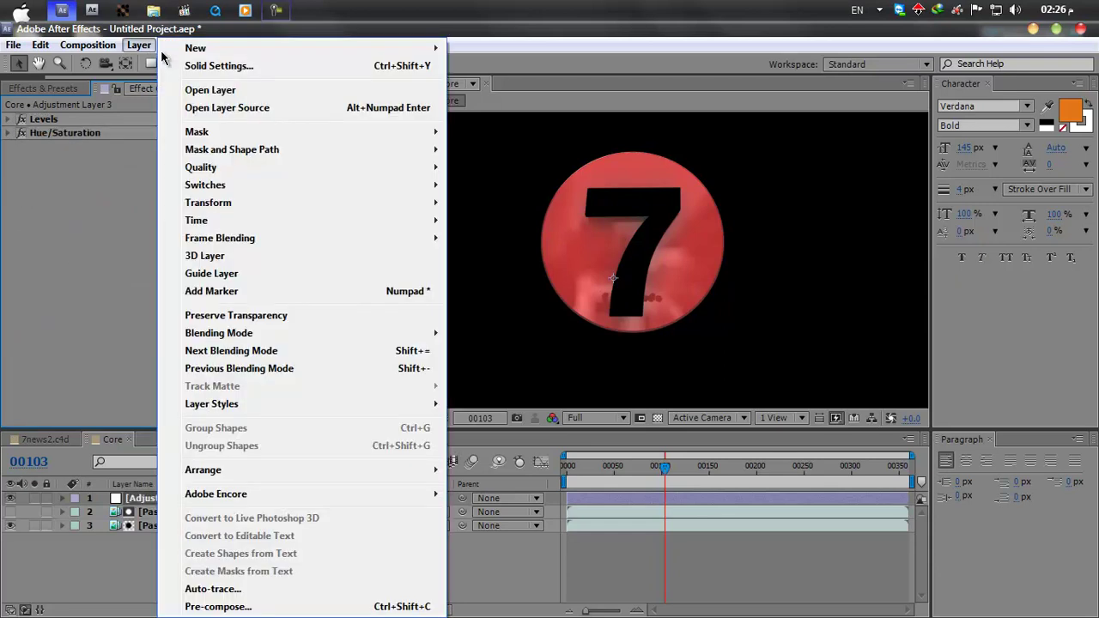
mouse_move(214, 48)
click(95, 302)
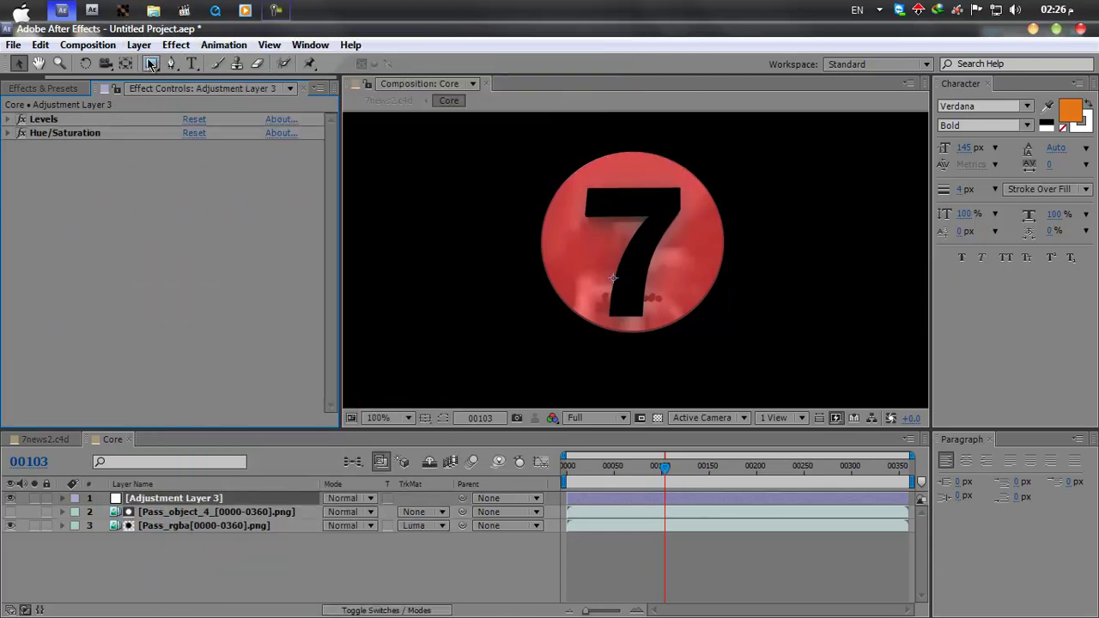
Apply Curves to Core's adjustment layer and shape the RGB curve into a gentle S with raised highlights for more contrast
click(53, 89)
click(95, 108)
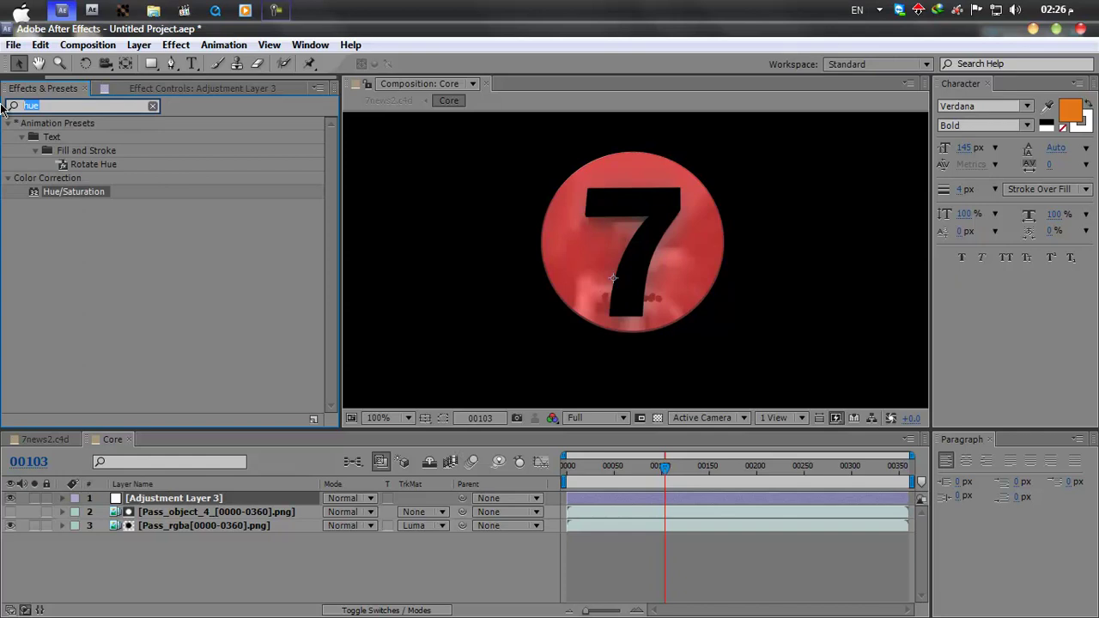
text(curv)
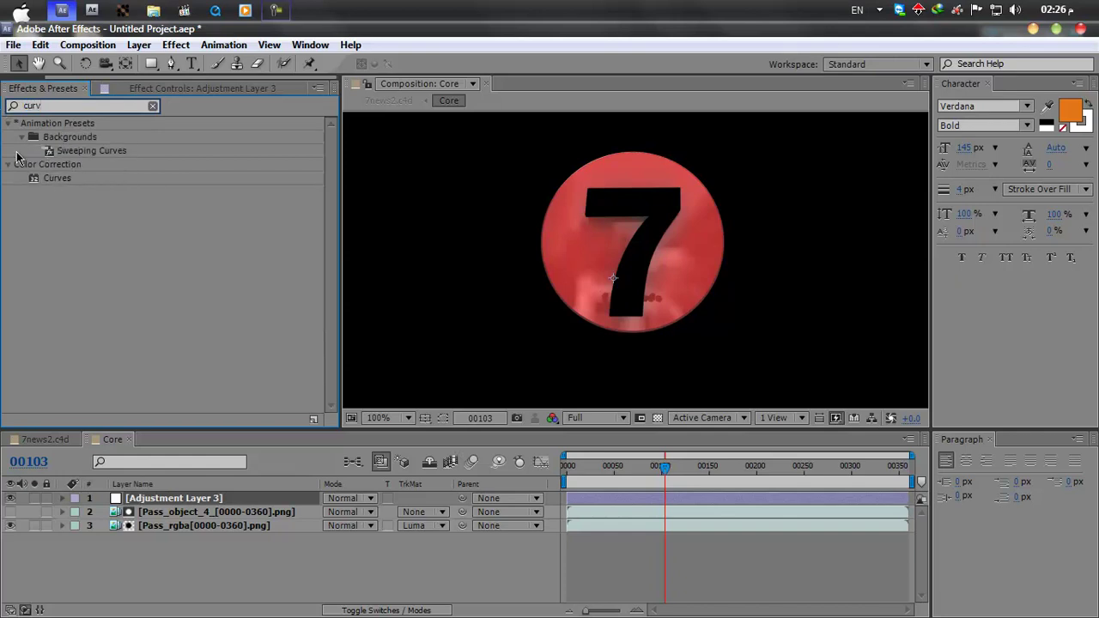
drag(45, 183, 199, 502)
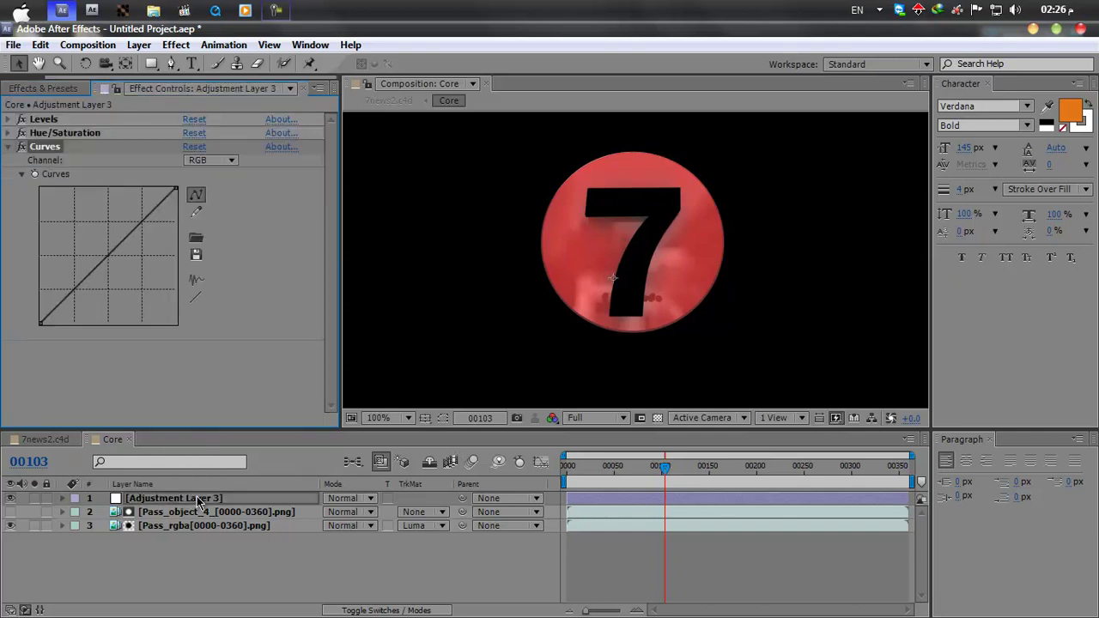
drag(125, 240, 146, 229)
drag(67, 289, 83, 306)
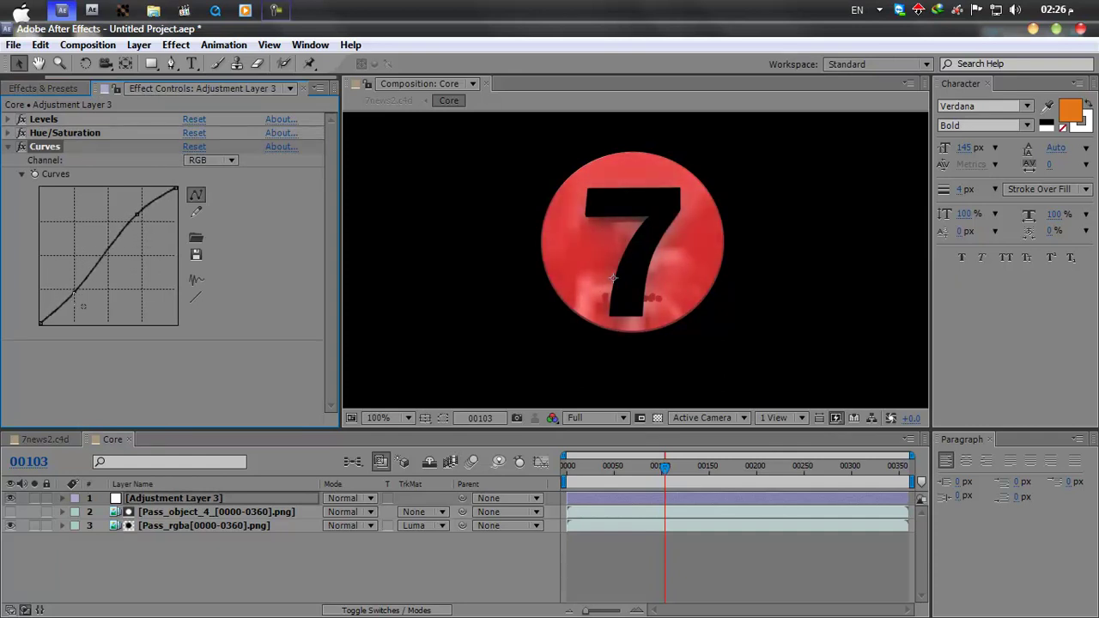
Close the Core composition and compare the logo with and without its correction by toggling the Core layer's visibility in 7news2.c4d
click(130, 441)
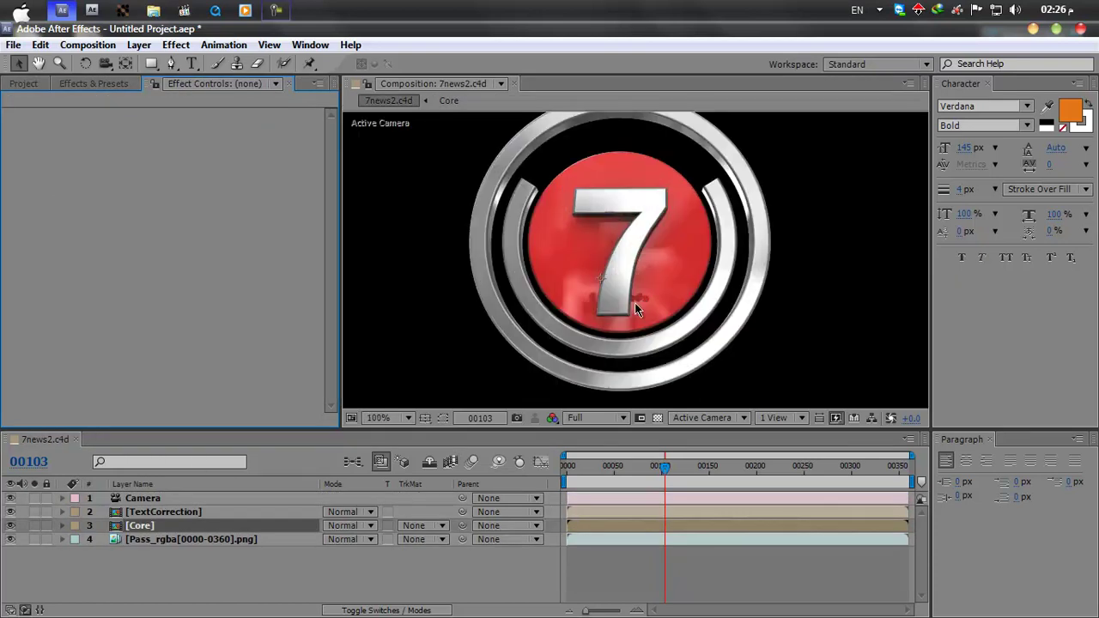
click(10, 526)
click(10, 526)
click(11, 526)
click(10, 527)
Examine the corrected disc at frame 36 and the disc and lettering up close at frame 121 in 7news2.c4d
drag(677, 464, 602, 470)
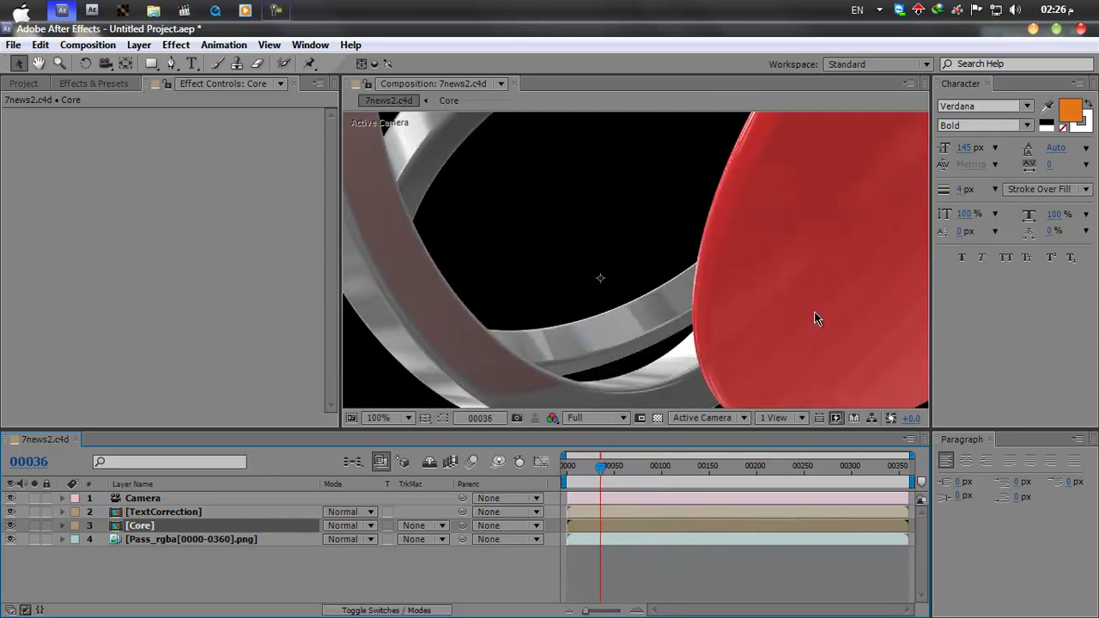
key(comma)
key(period)
key(comma)
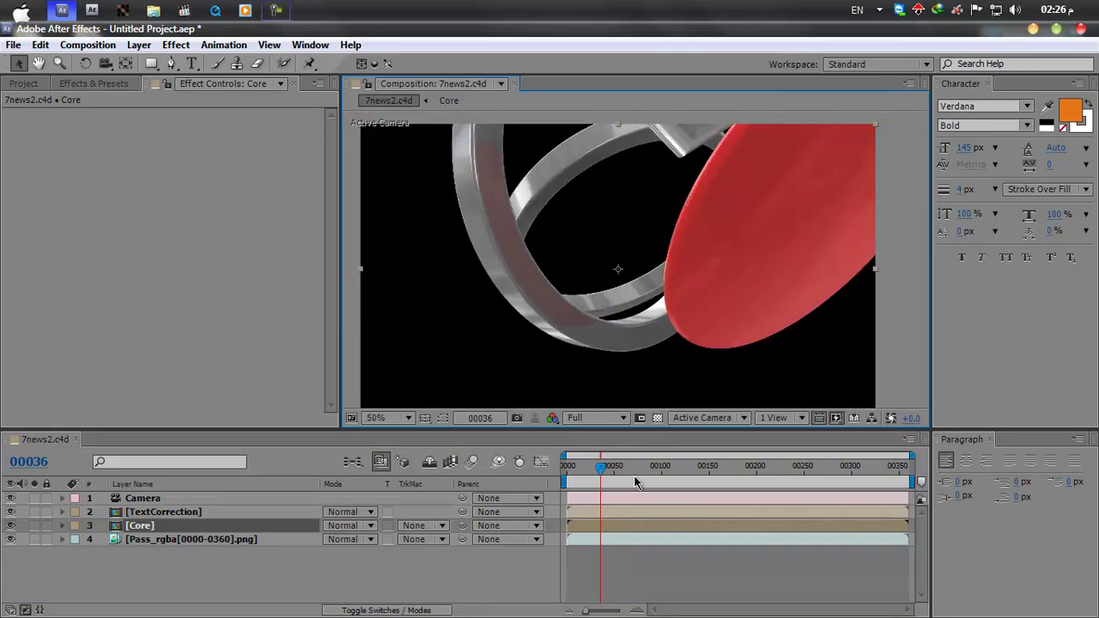
drag(605, 470, 682, 474)
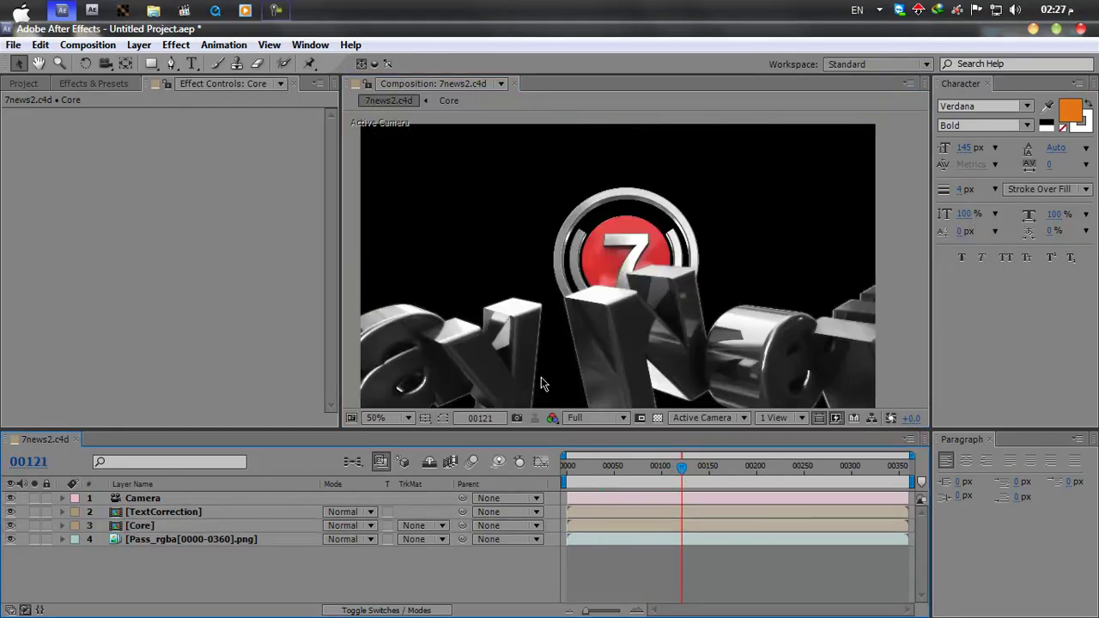
scroll(554, 375, up, 2)
drag(618, 378, 625, 277)
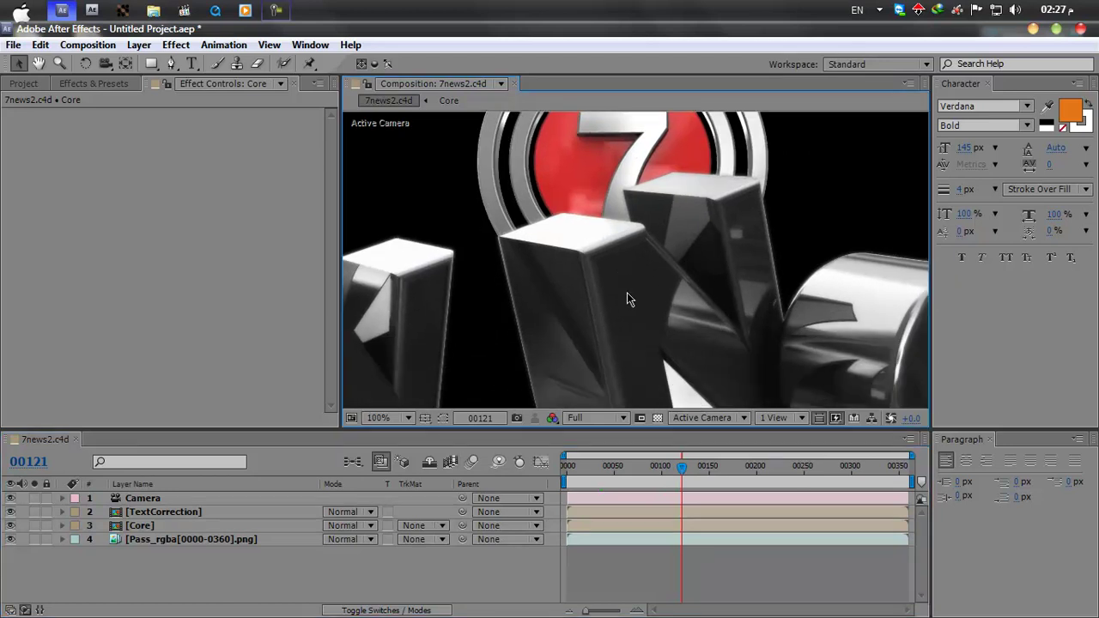
scroll(618, 302, down, 2)
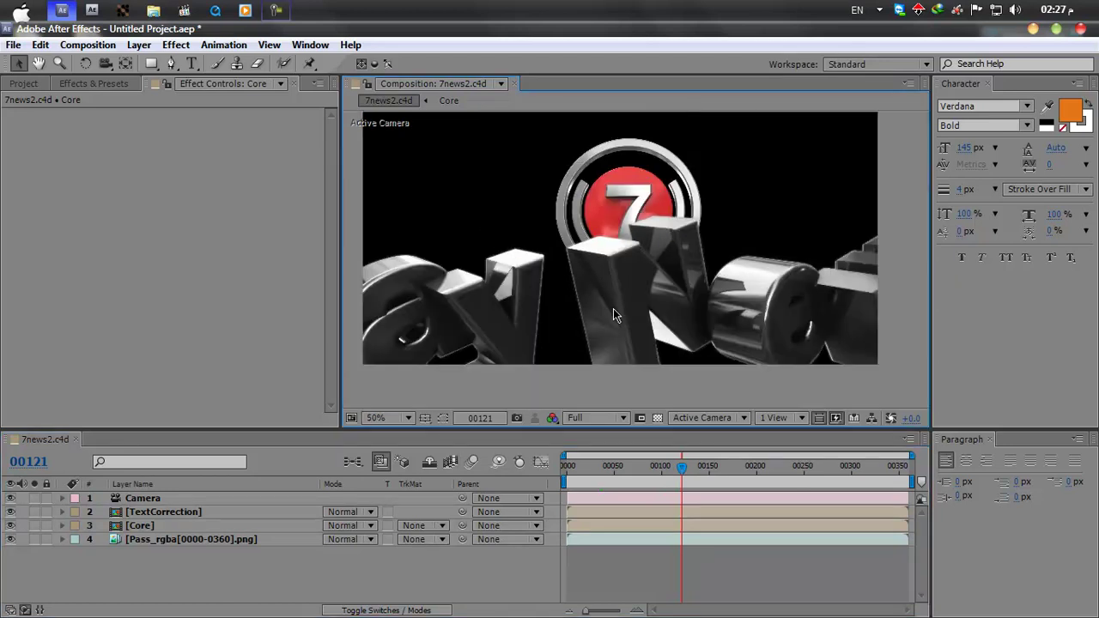
scroll(613, 308, down, 2)
scroll(613, 308, up, 4)
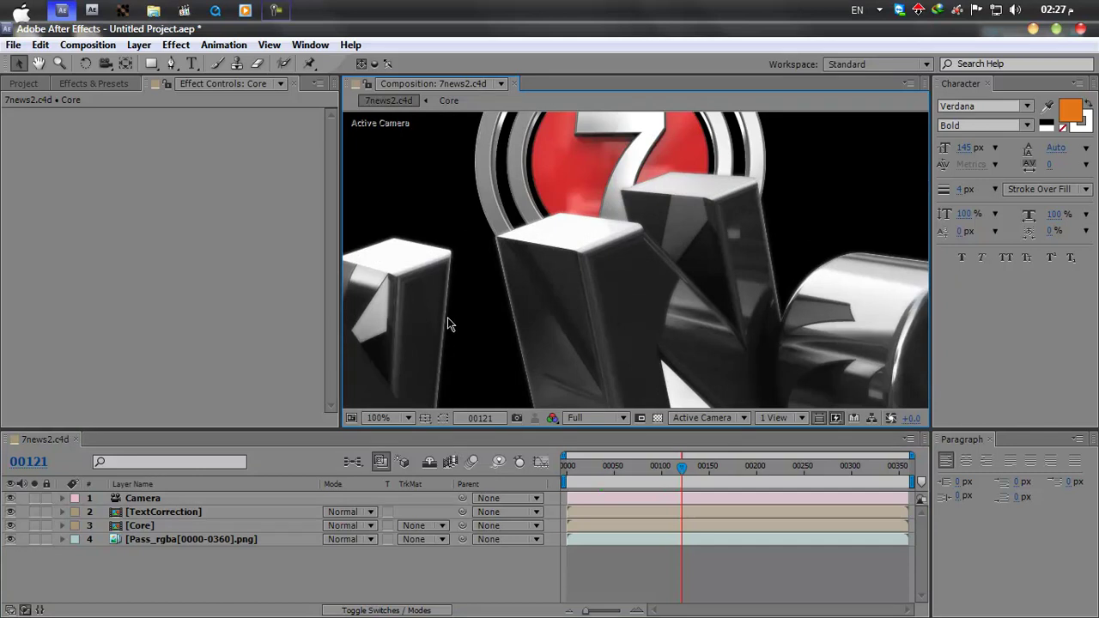
Open the TextCorrection composition and disable Fast Blur on Adjustment Layer 2
click(170, 528)
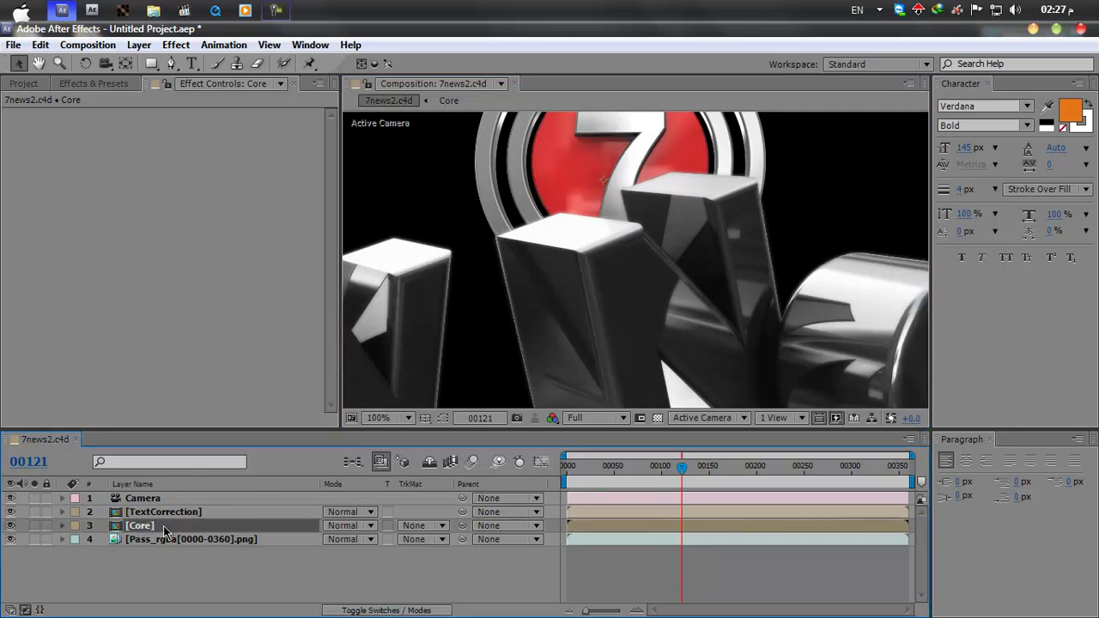
click(165, 514)
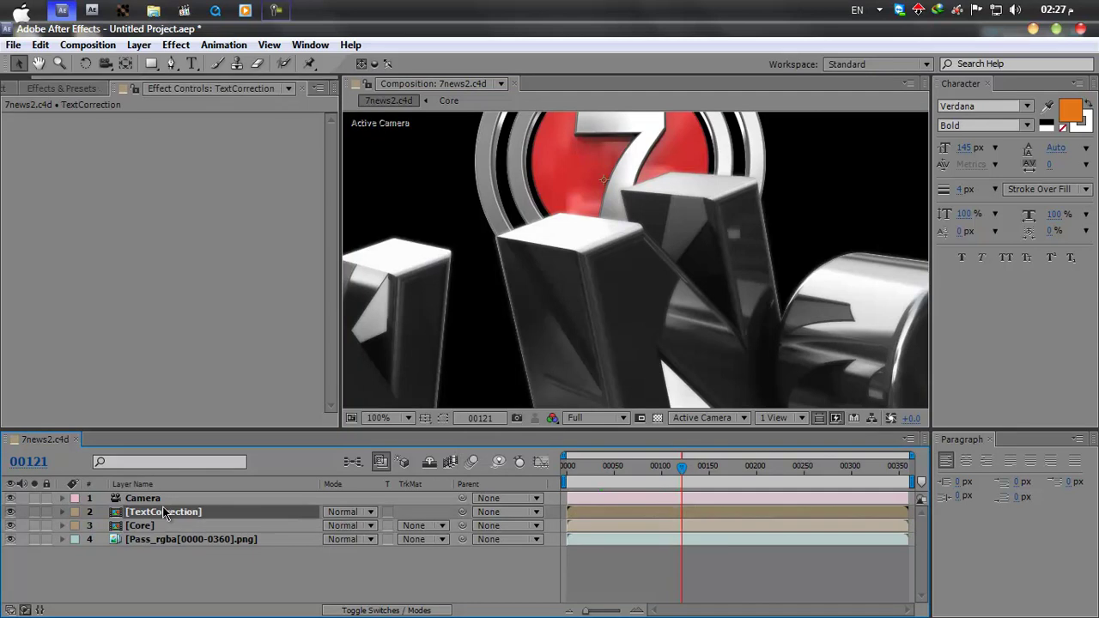
double_click(162, 512)
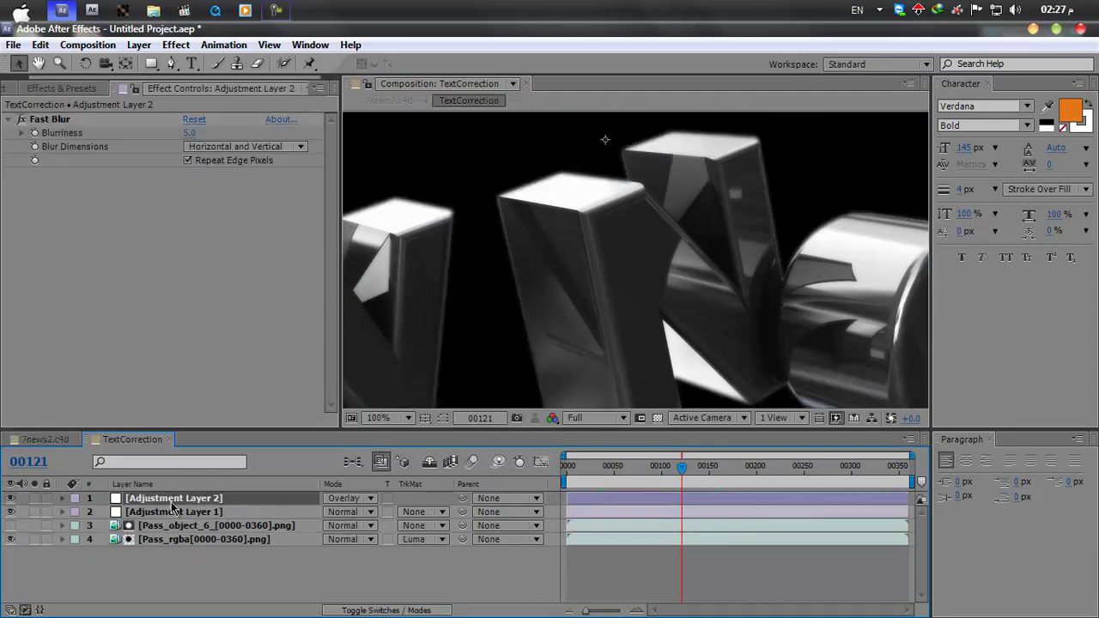
click(22, 120)
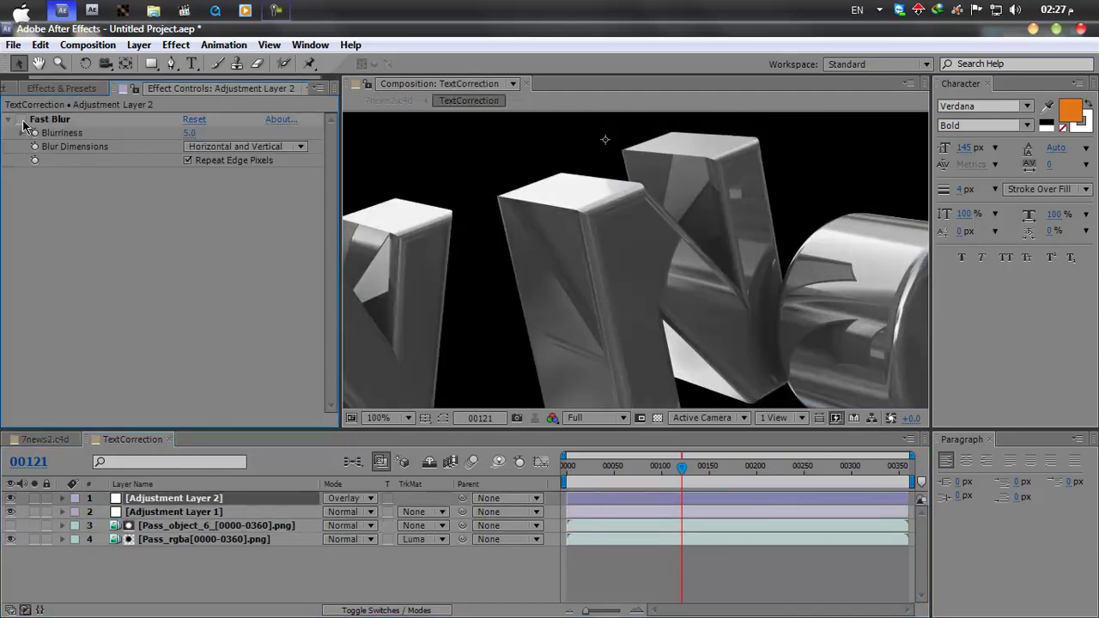
click(22, 121)
click(21, 120)
Set TextCorrection's fast preview mode to OpenGL—Interactive and close the composition
click(836, 419)
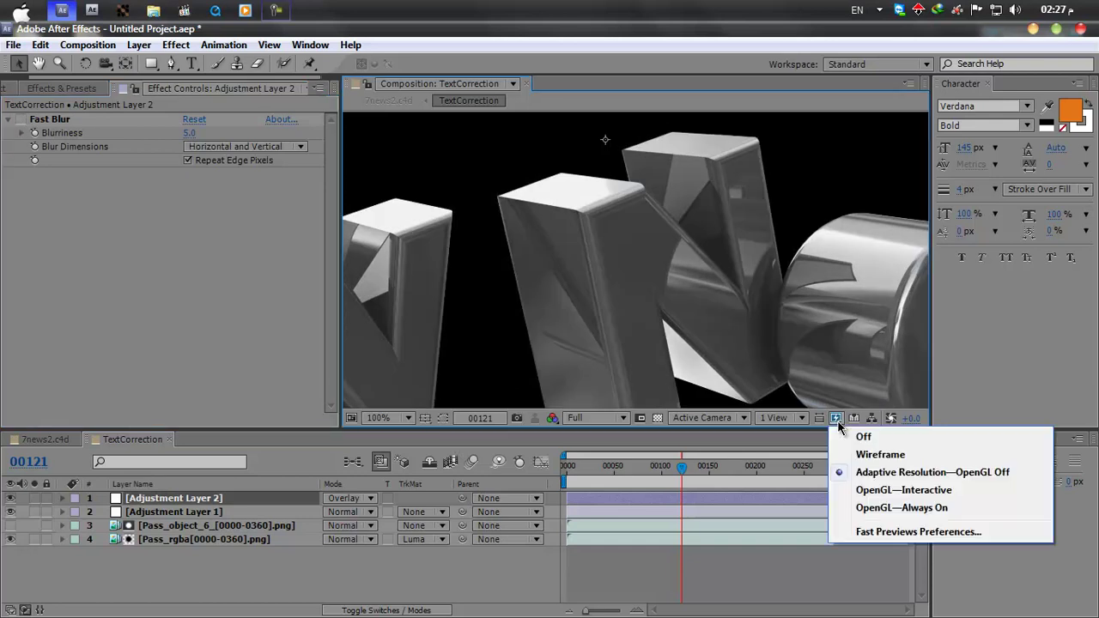
click(919, 491)
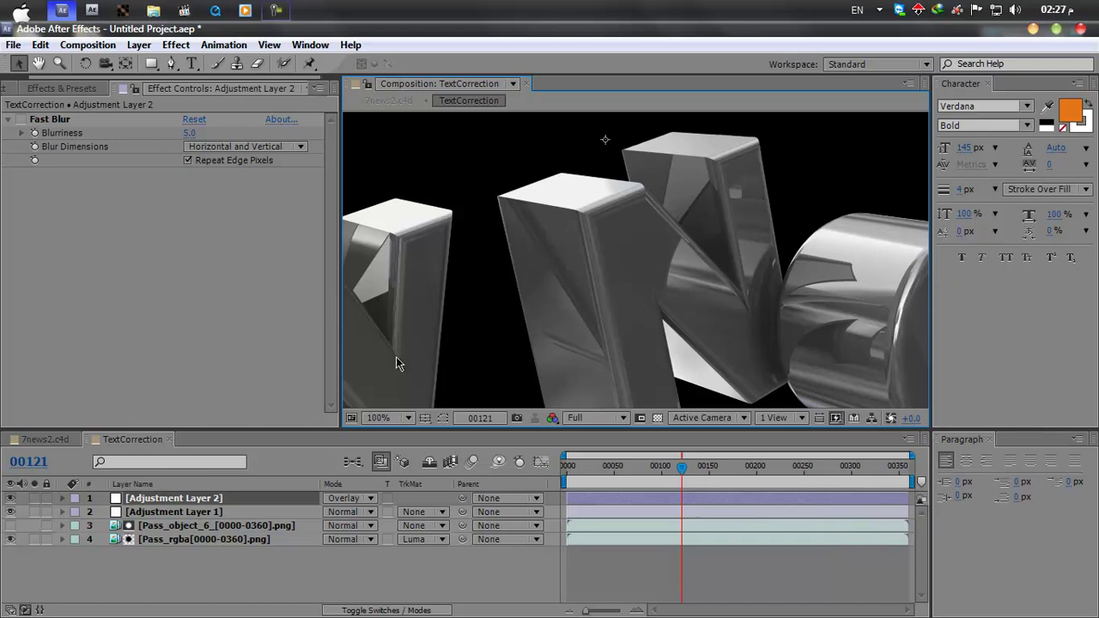
click(169, 442)
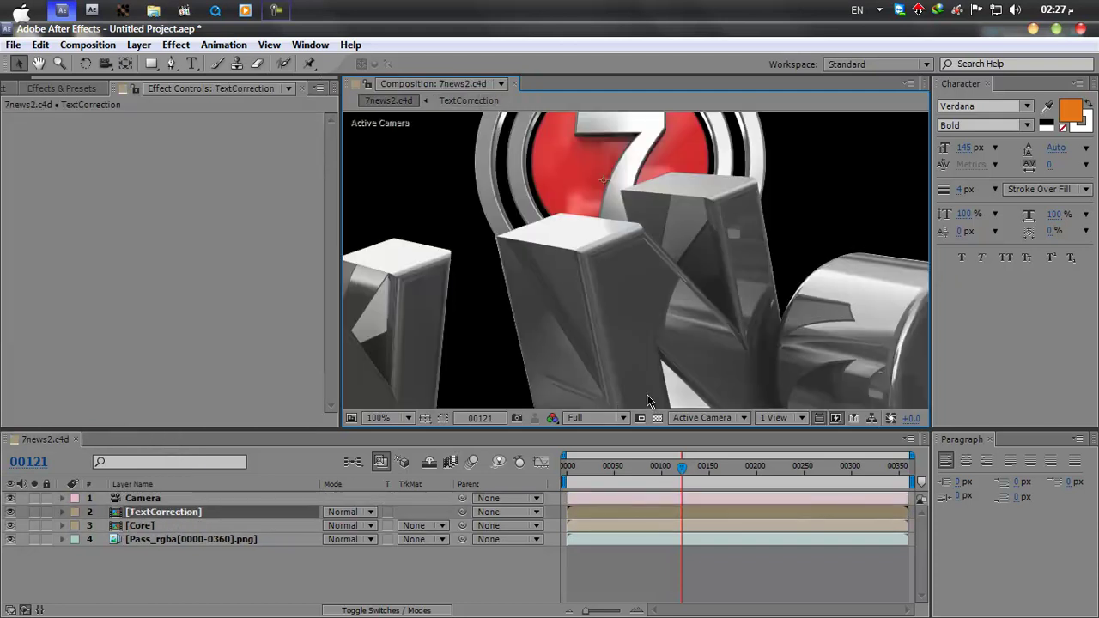
Examine the logo rings, disc and 7 Day News lettering at frames 156 and 199 in 7news2.c4d
drag(685, 477, 714, 472)
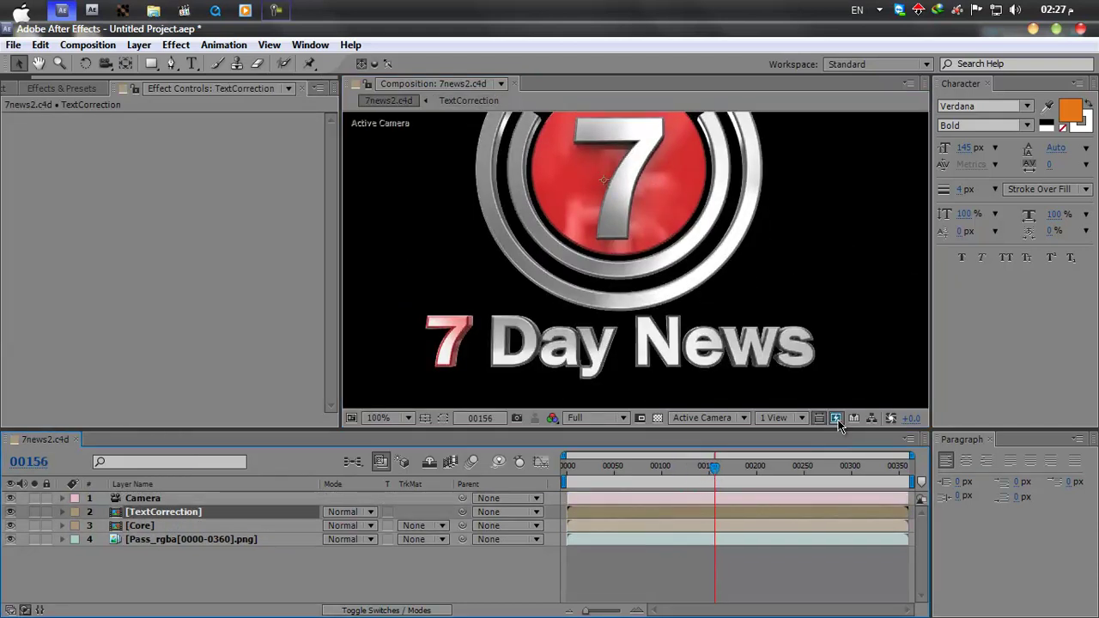
click(835, 417)
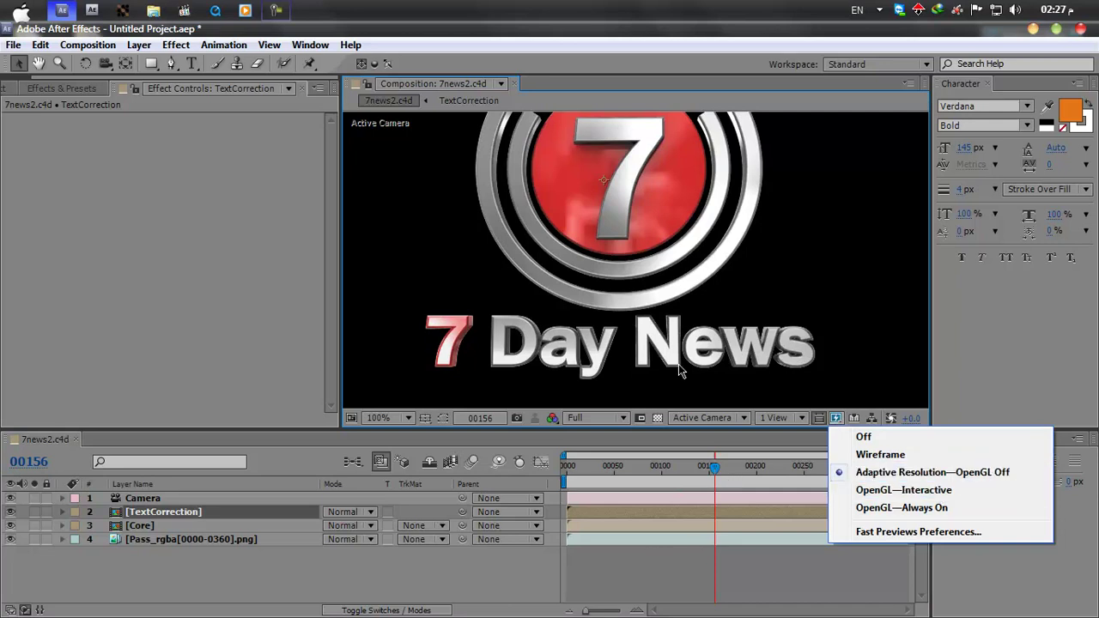
click(636, 599)
drag(715, 472, 755, 474)
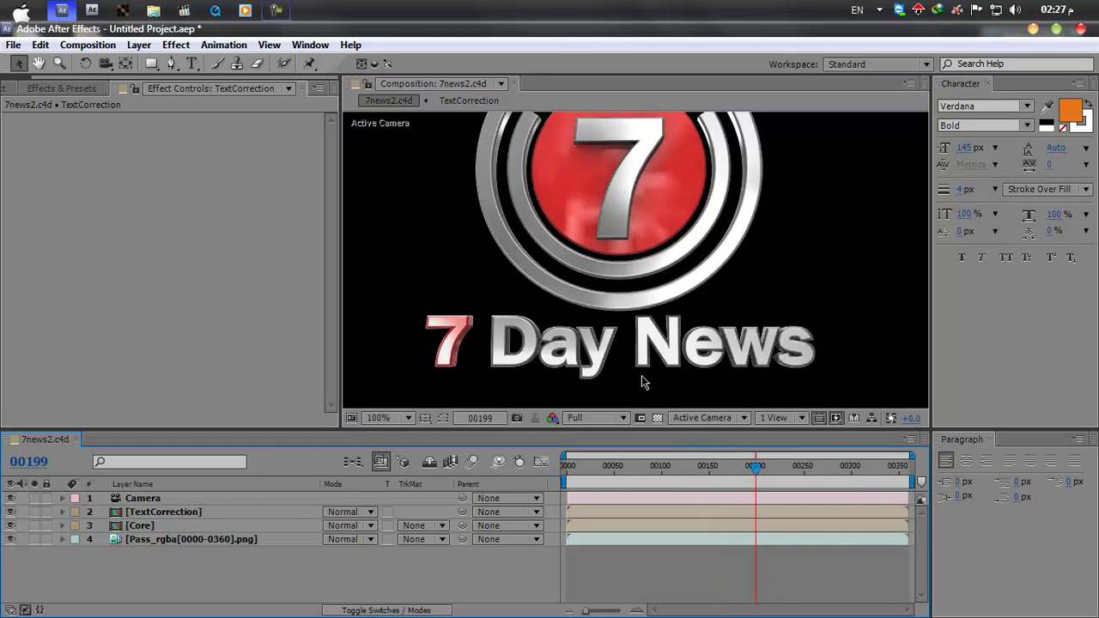
scroll(641, 375, up, 2)
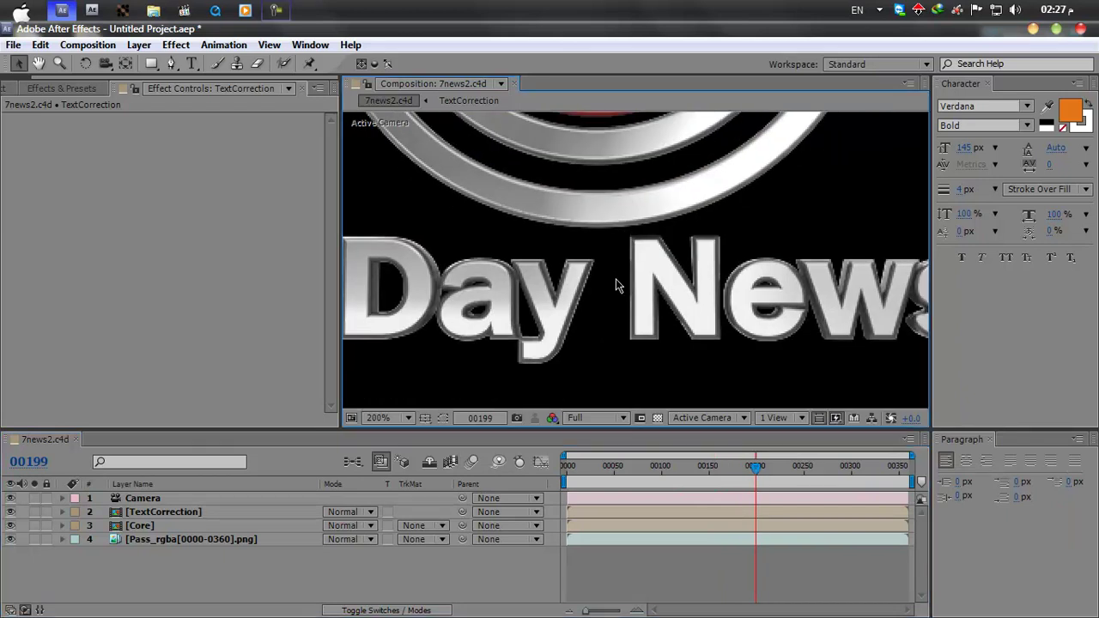
scroll(618, 284, down, 2)
drag(674, 209, 671, 365)
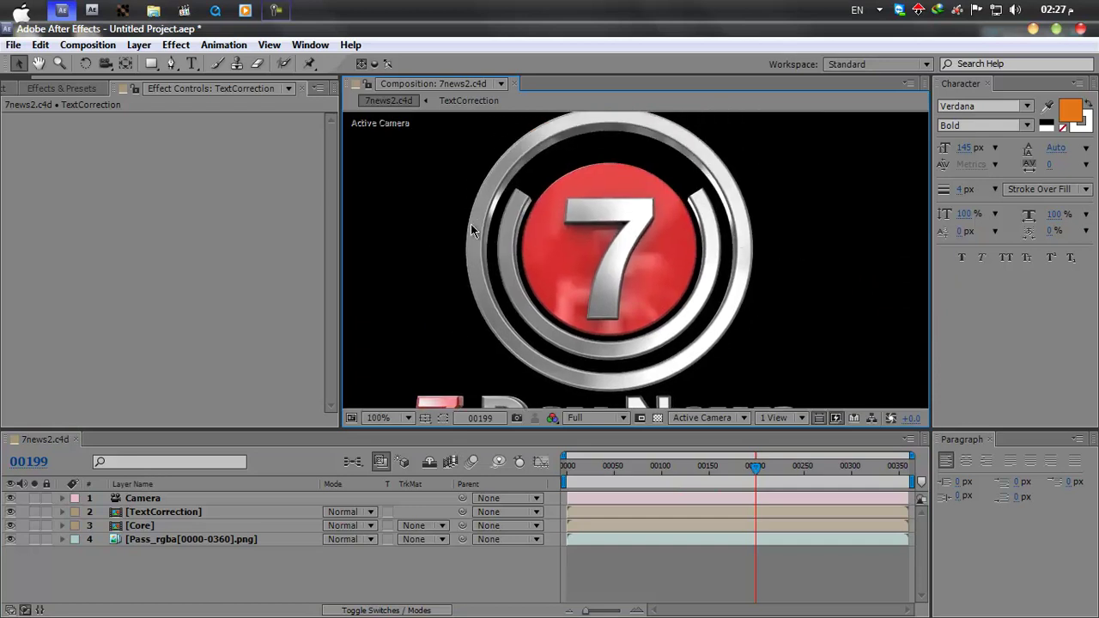
drag(624, 279, 653, 238)
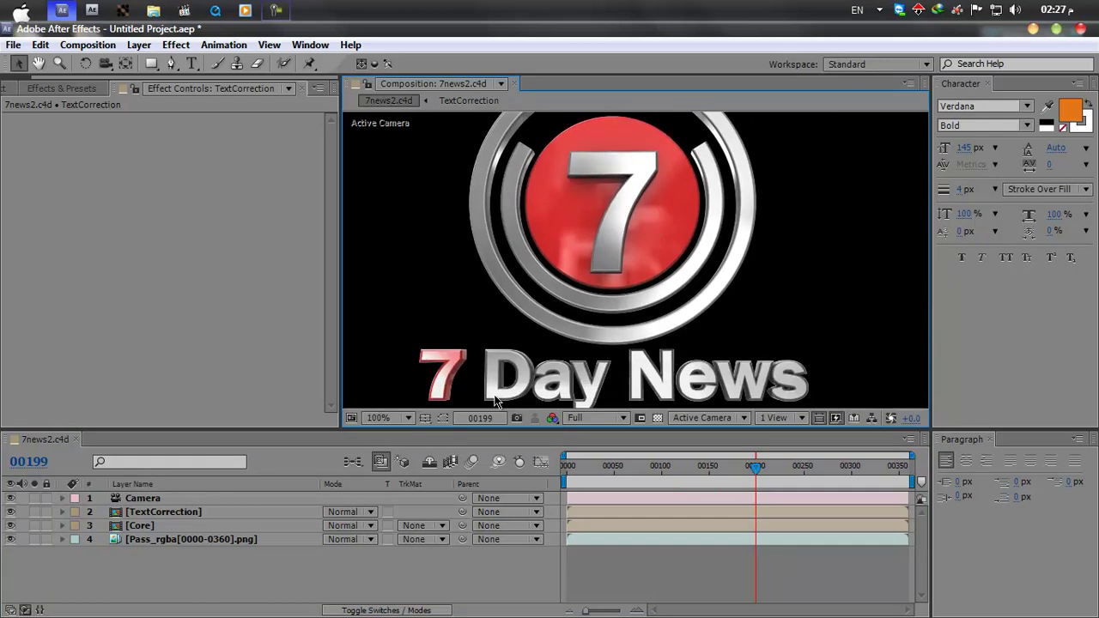
click(199, 559)
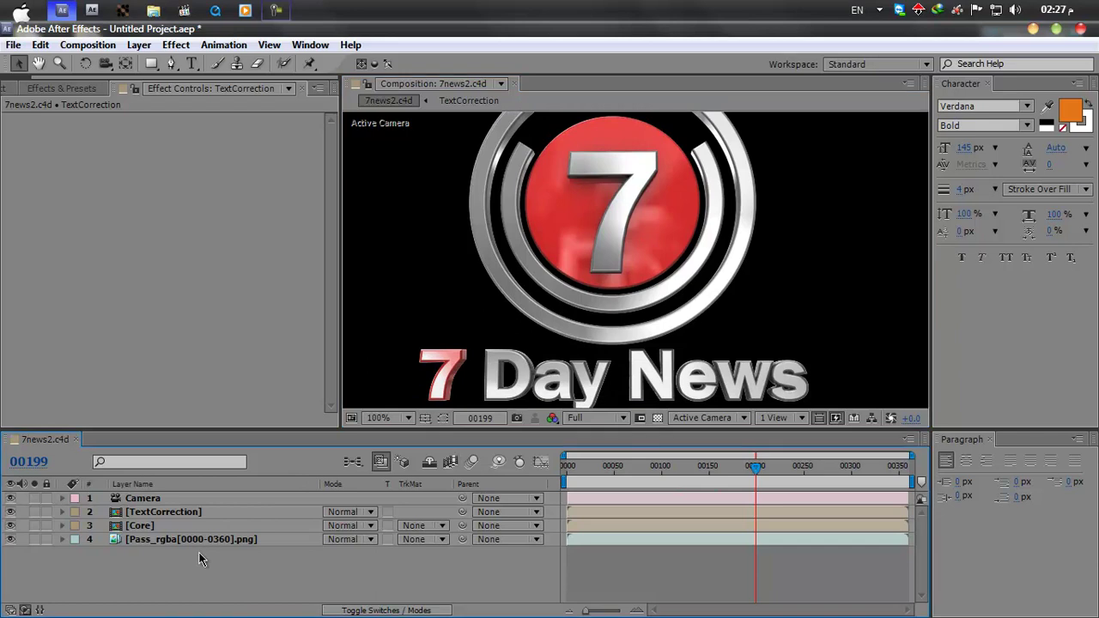
key(comma)
key(comma)
key(period)
key(period)
Go to frame 103 of 7news2.c4d and turn on the transparency grid
drag(752, 468, 664, 468)
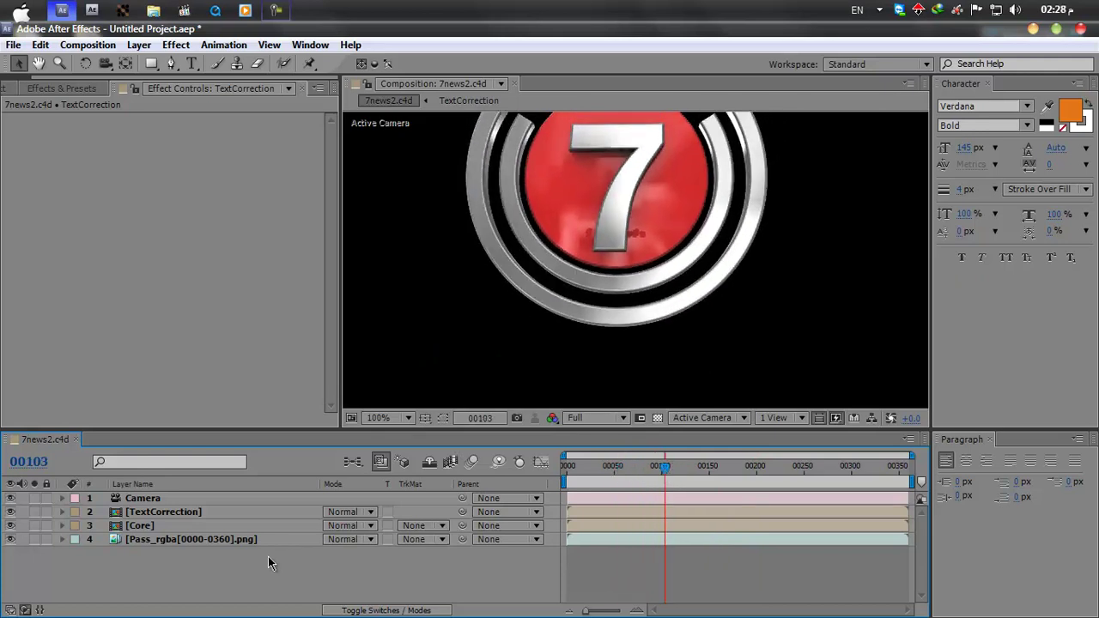
key(comma)
click(657, 418)
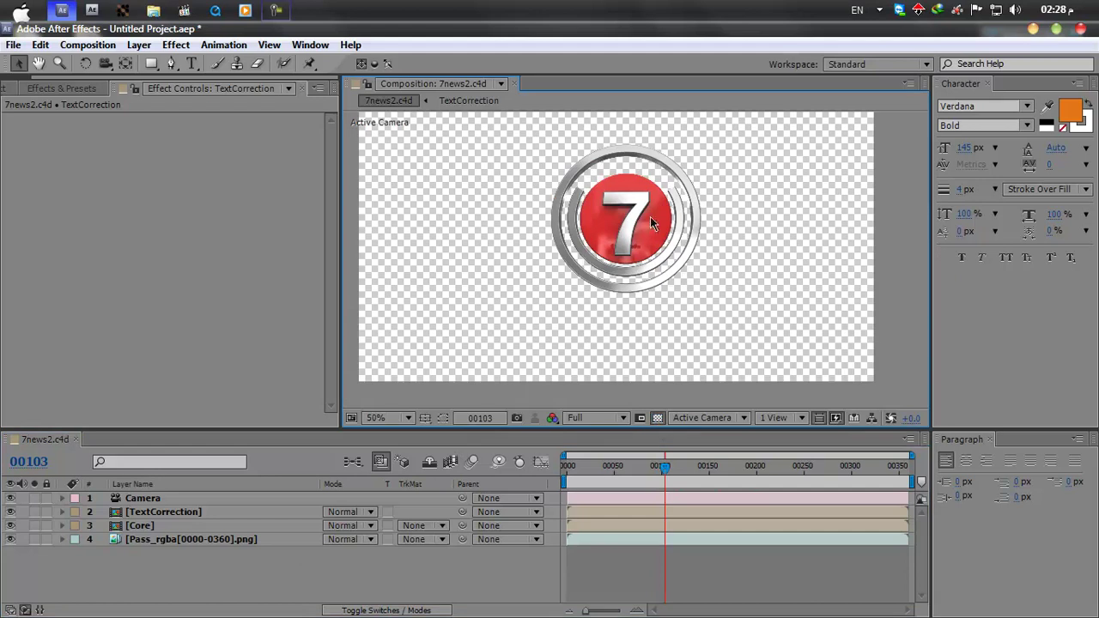
Create a black 1280 × 720 px solid named BG in 7news2.c4d
click(138, 44)
mouse_move(258, 48)
click(484, 65)
key(Caps_Lock)
text(BG)
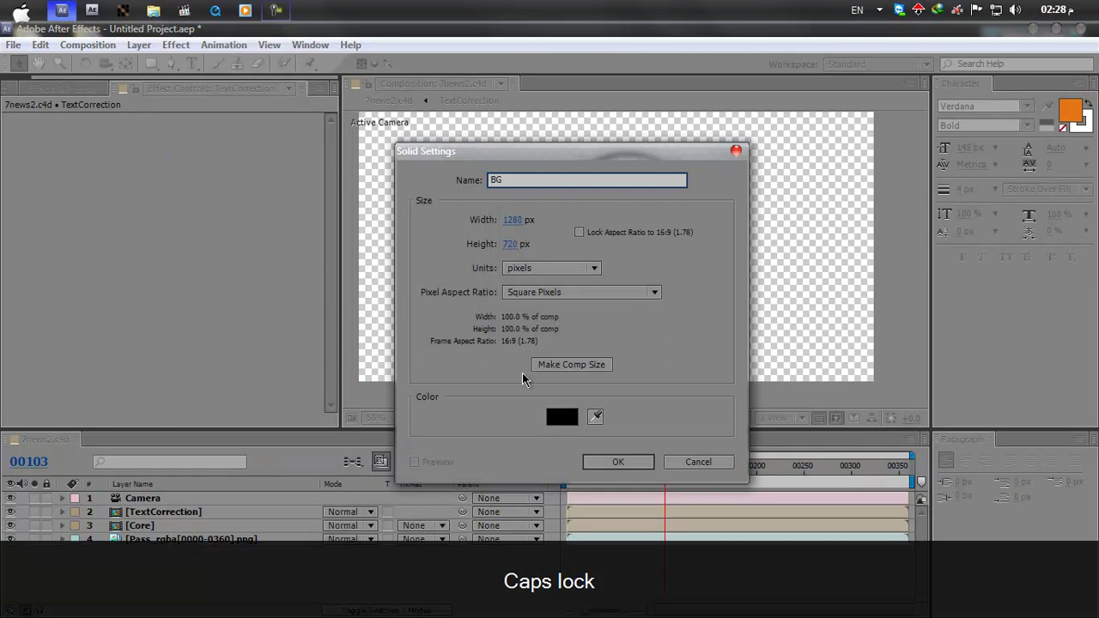
click(617, 462)
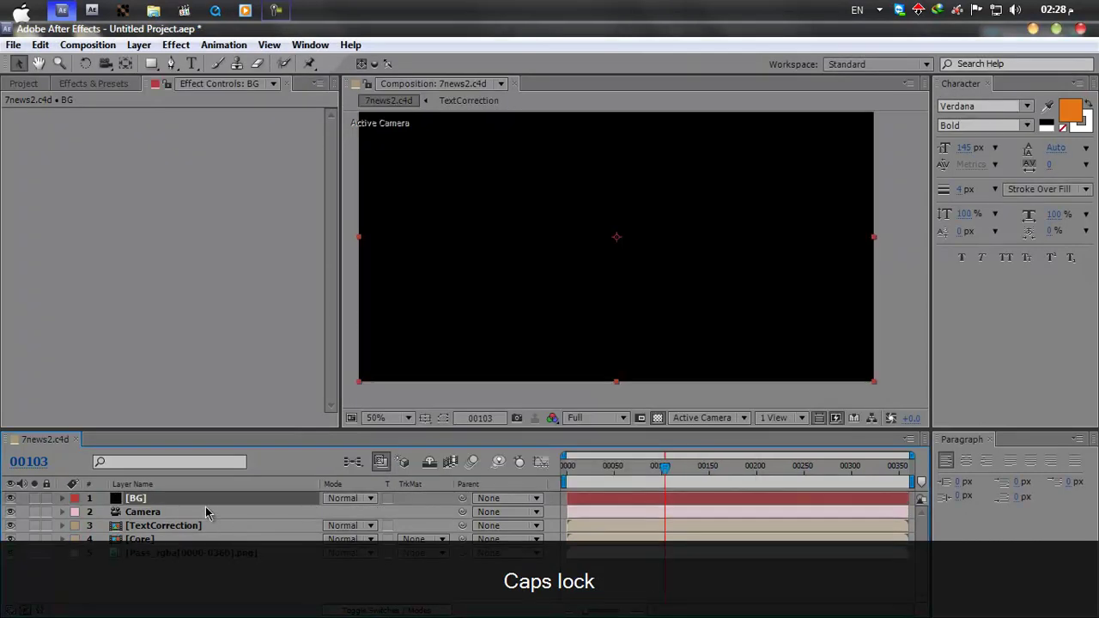
Place the BG solid at the bottom of the layer stack, beneath the RGBA pass, and go to frame 86
drag(207, 513, 197, 560)
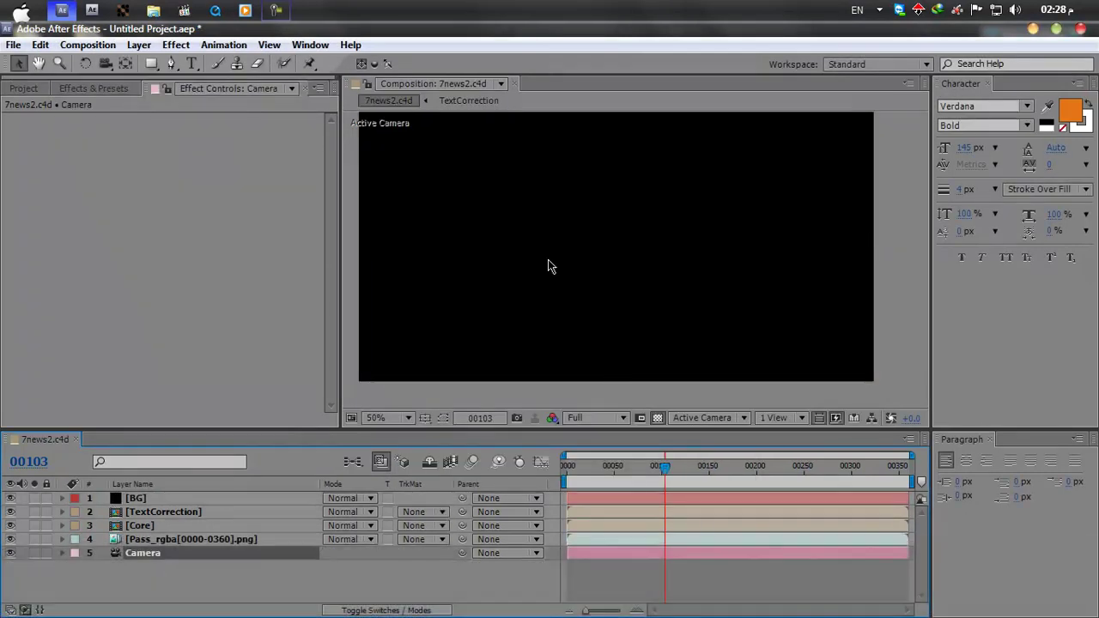
click(667, 468)
drag(691, 469, 648, 471)
drag(126, 558, 148, 571)
click(137, 512)
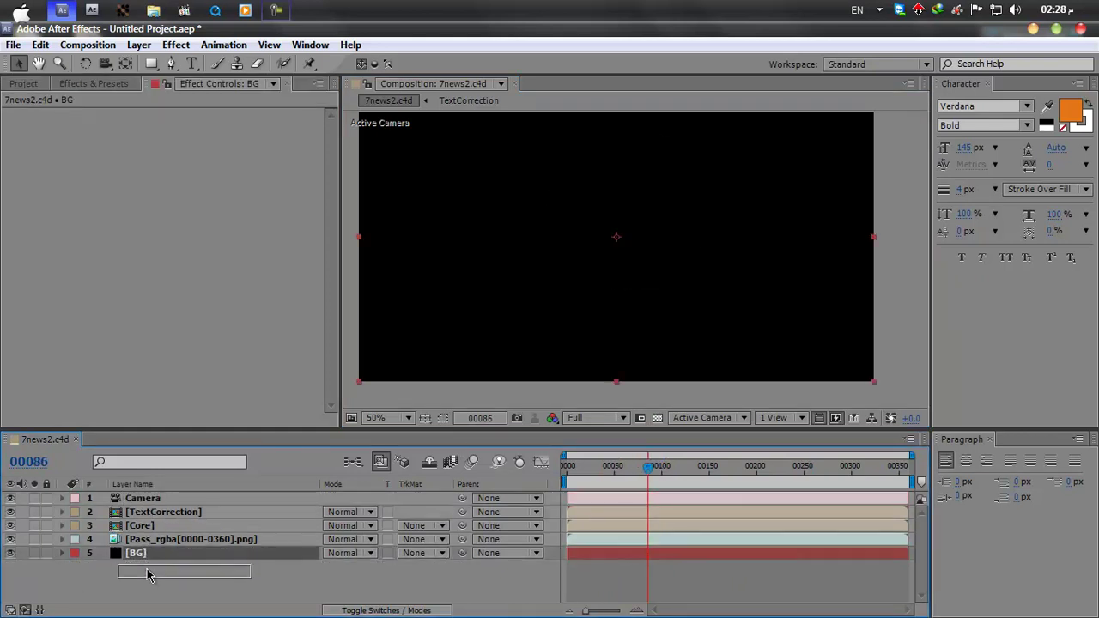
Apply the Ramp effect to the BG solid and set its shape to Radial Ramp
click(95, 84)
click(86, 101)
text(ramp)
drag(66, 137, 268, 554)
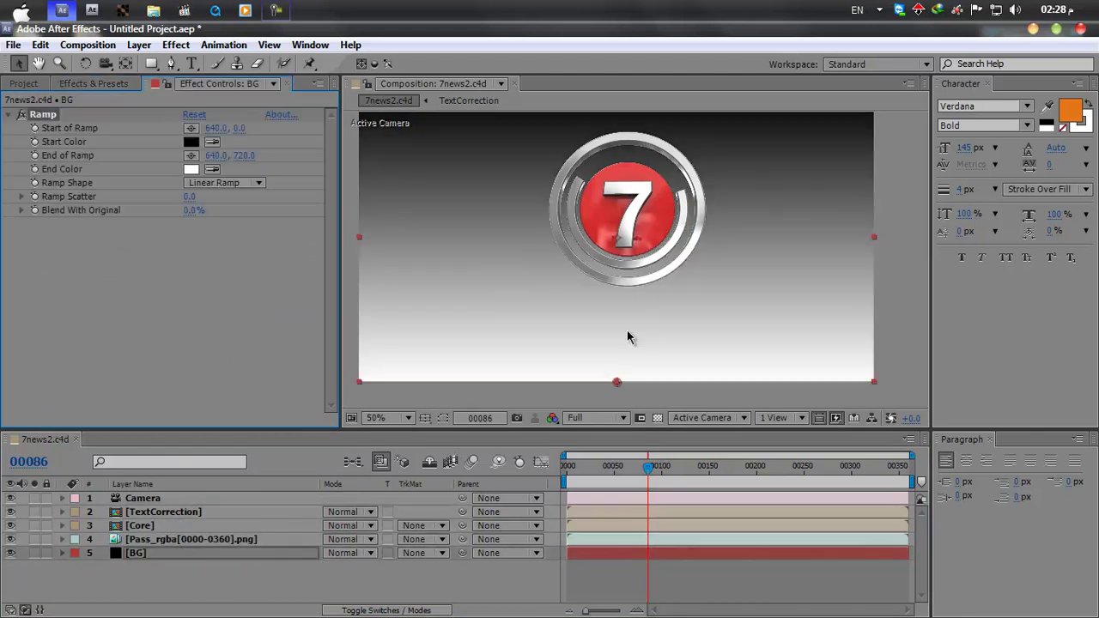
click(227, 182)
click(258, 216)
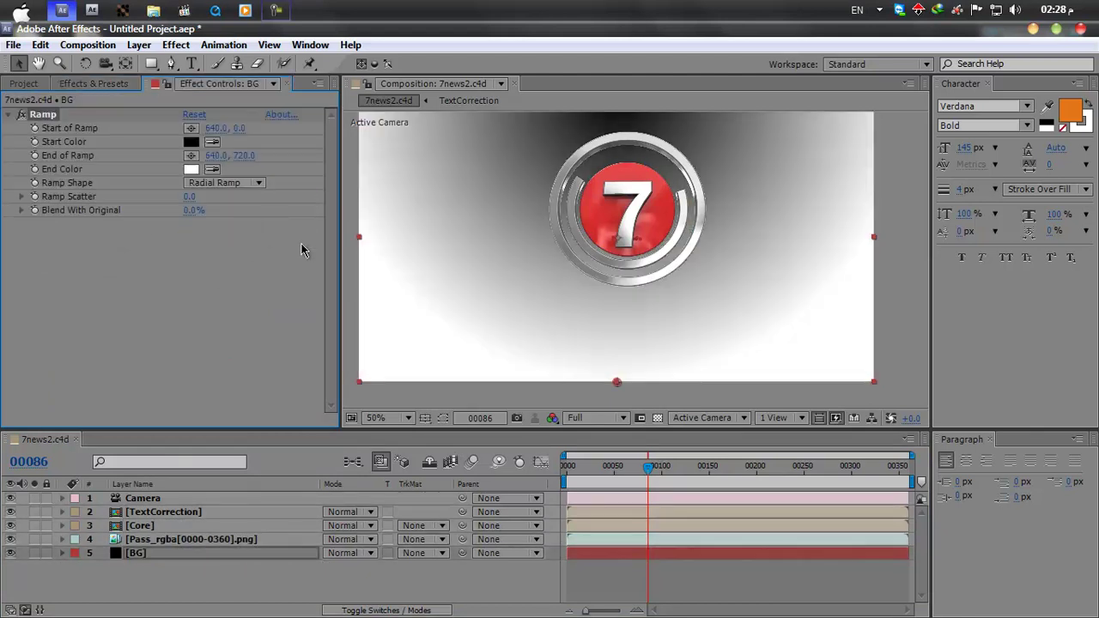
Move BG's ramp start point above the frame to about 656, -252 and its end point below to about 640, 924
key(comma)
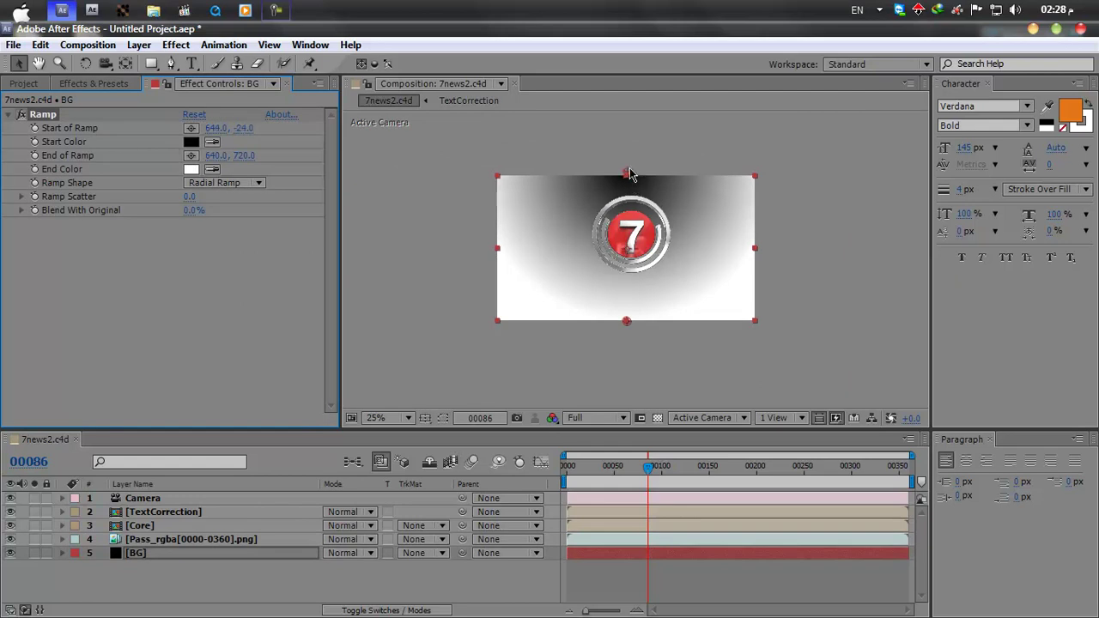
drag(628, 182, 631, 160)
drag(627, 324, 624, 366)
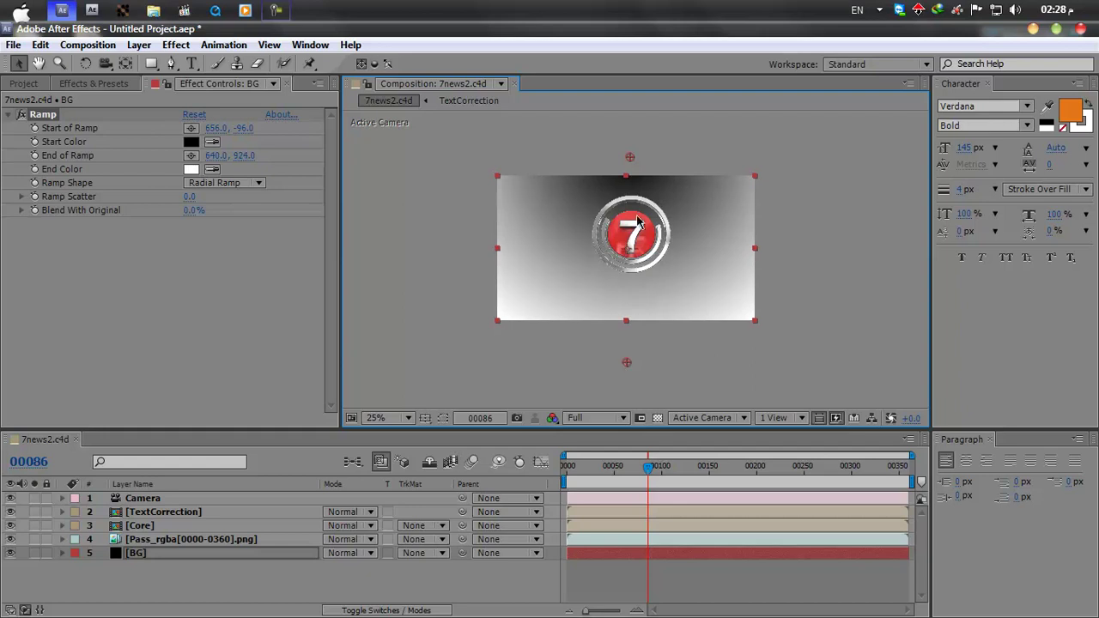
drag(630, 162, 630, 132)
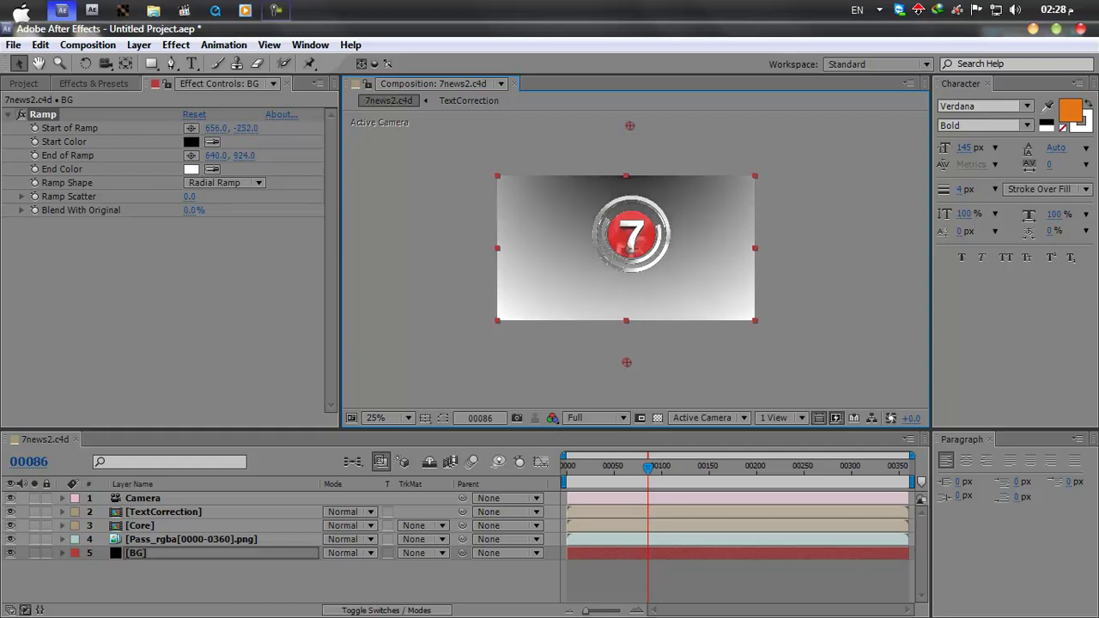
Set the Start Color of BG's ramp to a saturated reddish orange
click(193, 143)
drag(295, 431, 295, 419)
click(273, 340)
click(253, 273)
click(412, 231)
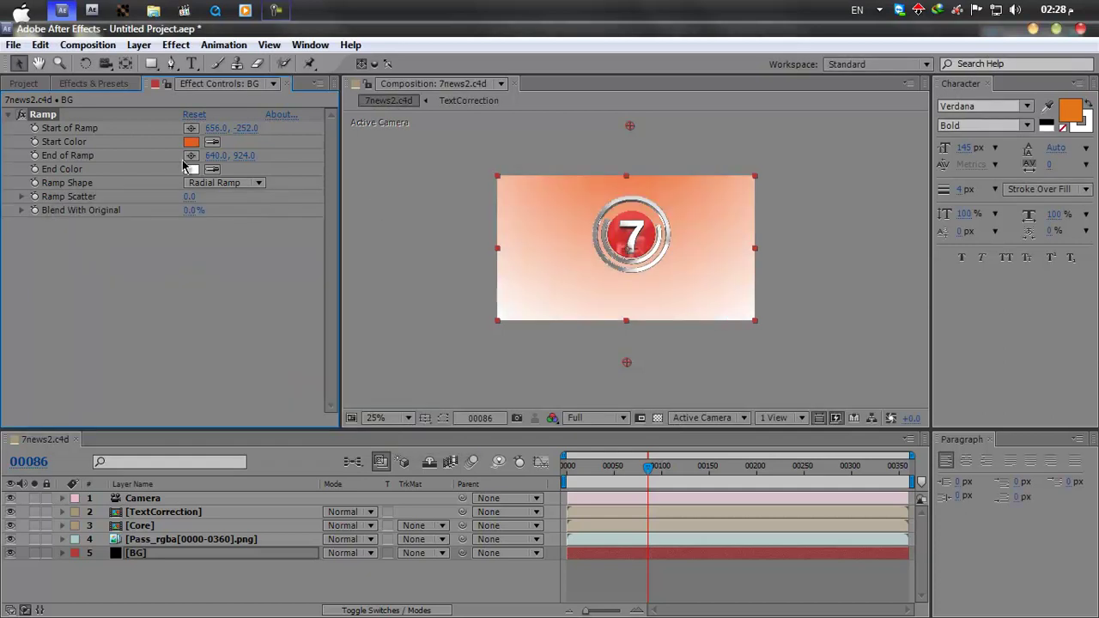
Set the End Color of BG's ramp to the orange-red E24126
click(190, 169)
click(298, 433)
click(238, 254)
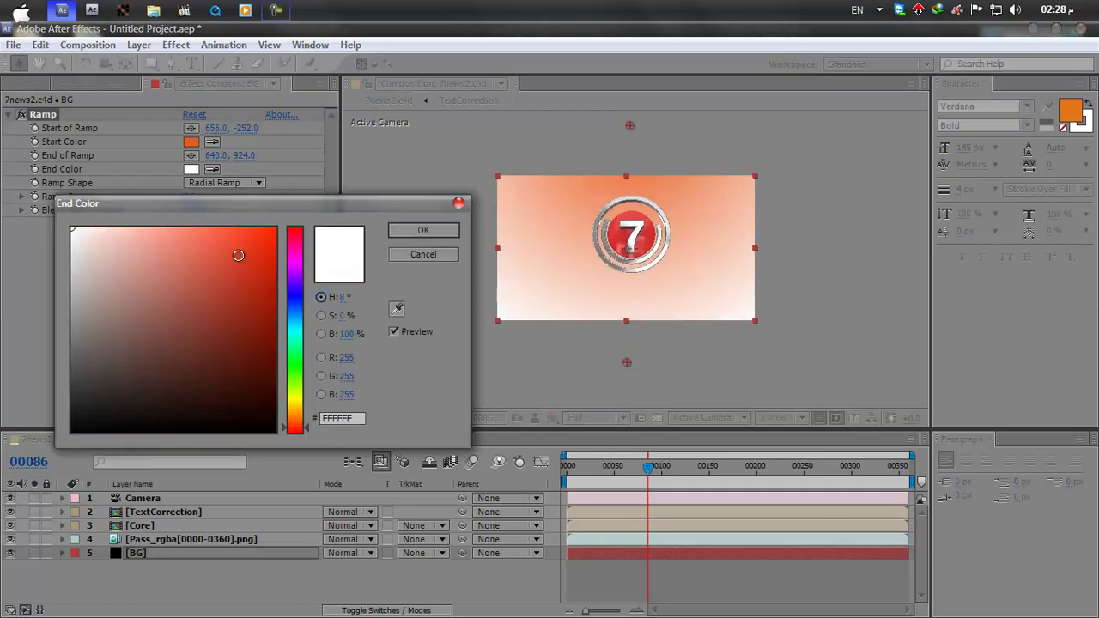
mouse_move(238, 253)
mouse_down()
mouse_move(218, 248)
mouse_move(241, 253)
mouse_up()
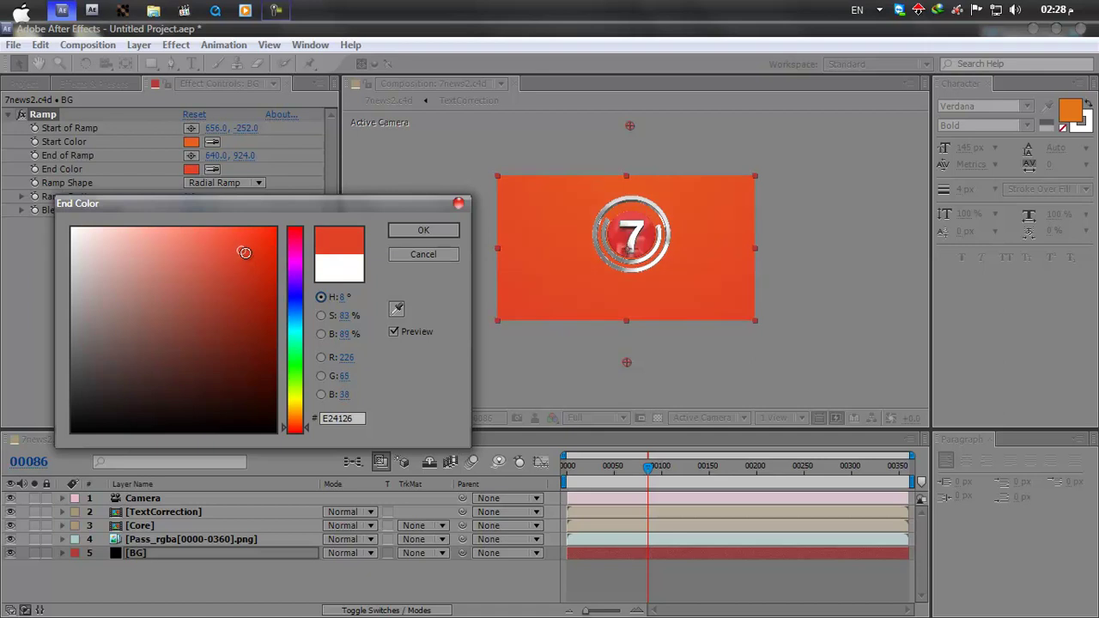
click(420, 232)
Shift the hue of the ramp's Start Color to a yellower orange, about E88720
click(192, 141)
drag(293, 422, 293, 415)
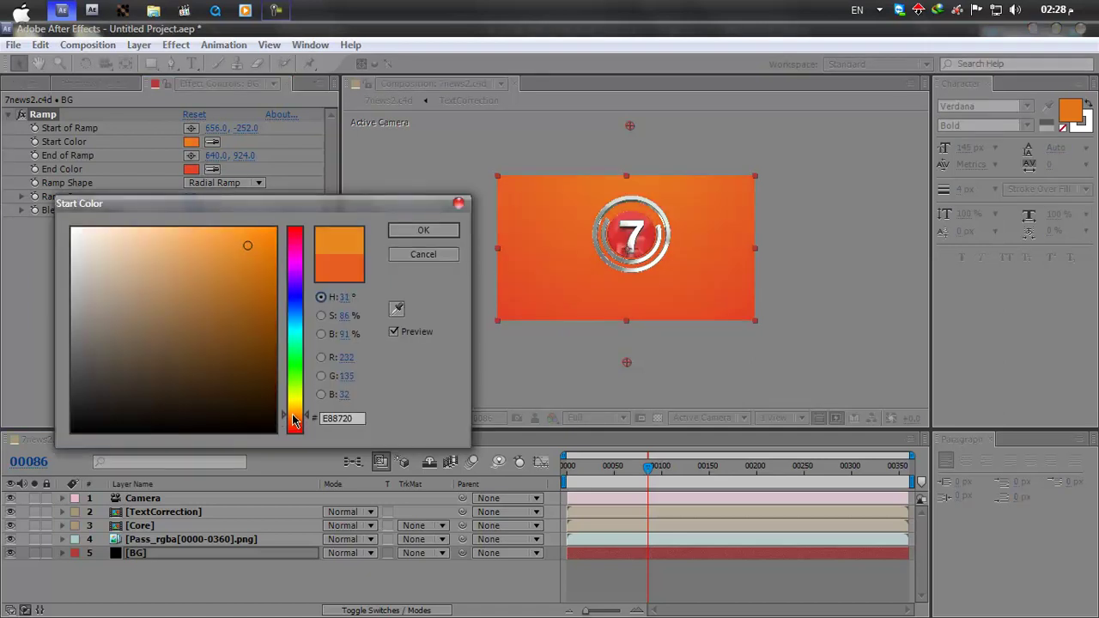
click(430, 231)
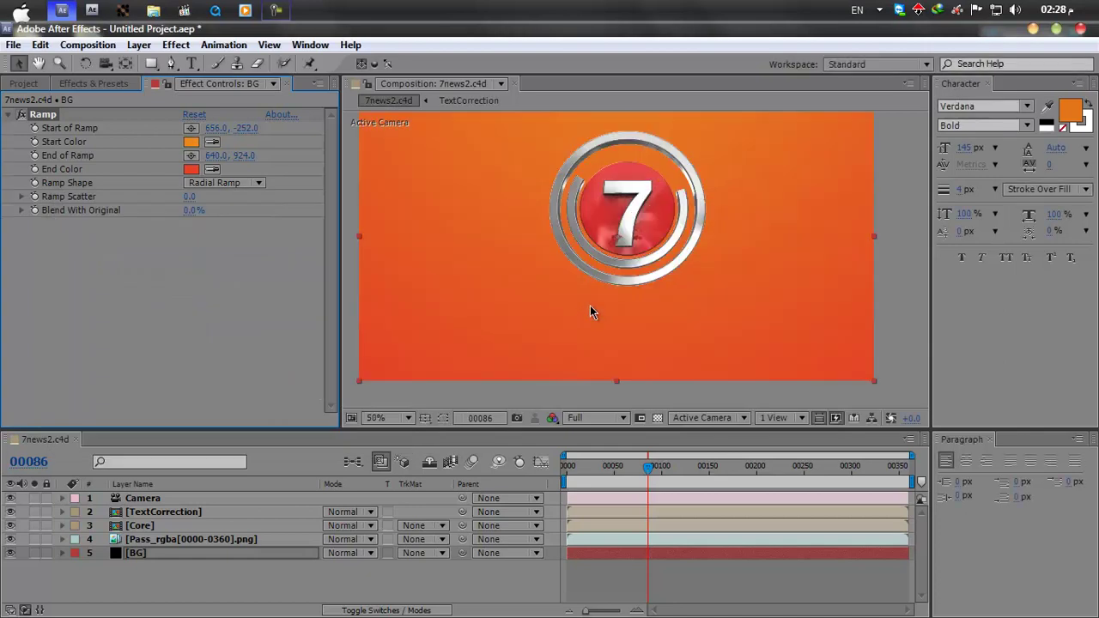
Deselect the BG solid and hide the Camera, TextCorrection, Core and RGBA pass layers
key(comma)
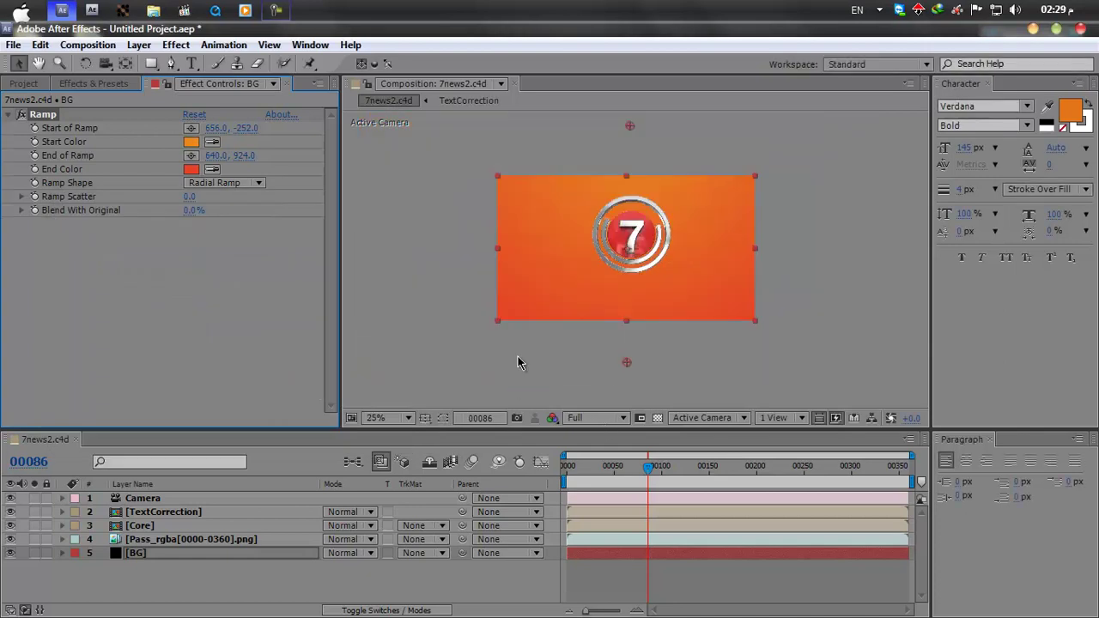
click(354, 566)
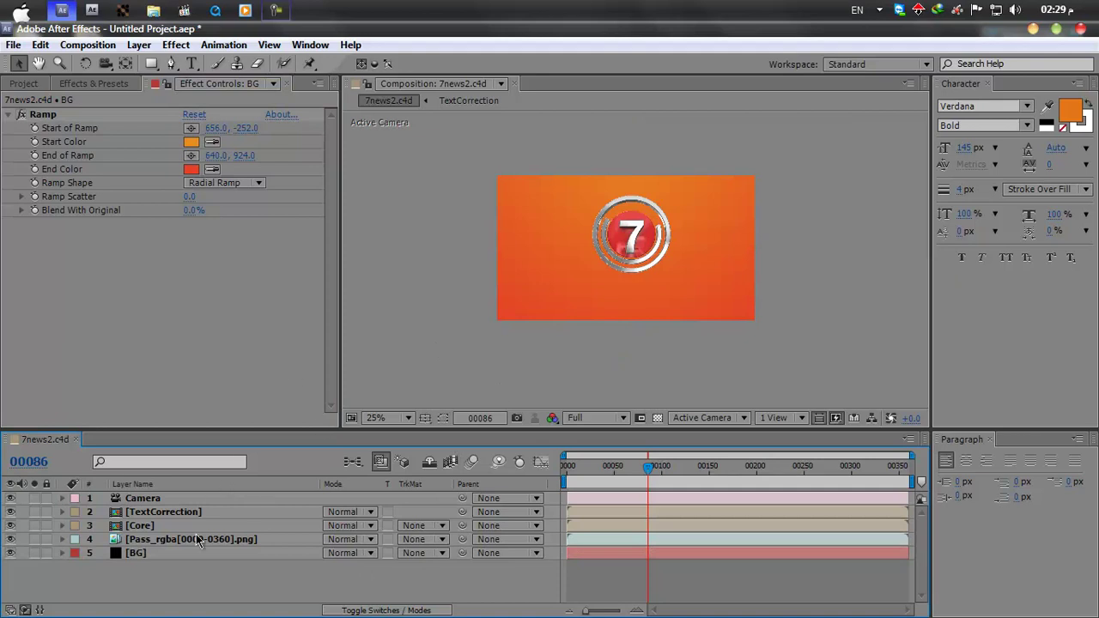
drag(10, 539, 10, 498)
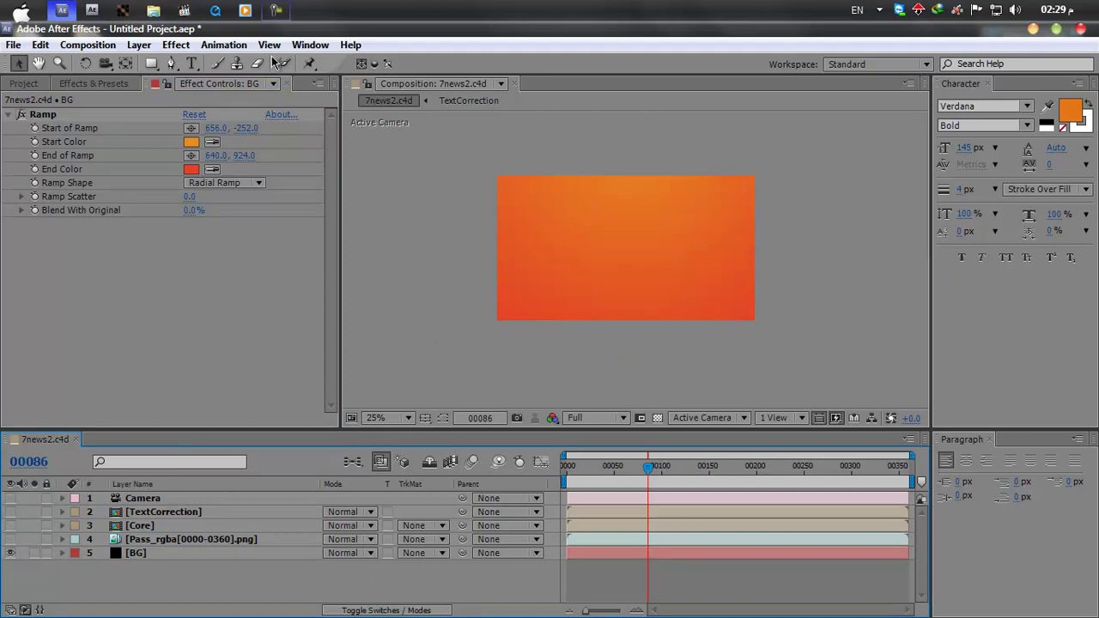
Create a new solid named OF in 7news2.c4d
click(176, 45)
mouse_move(139, 45)
mouse_move(205, 50)
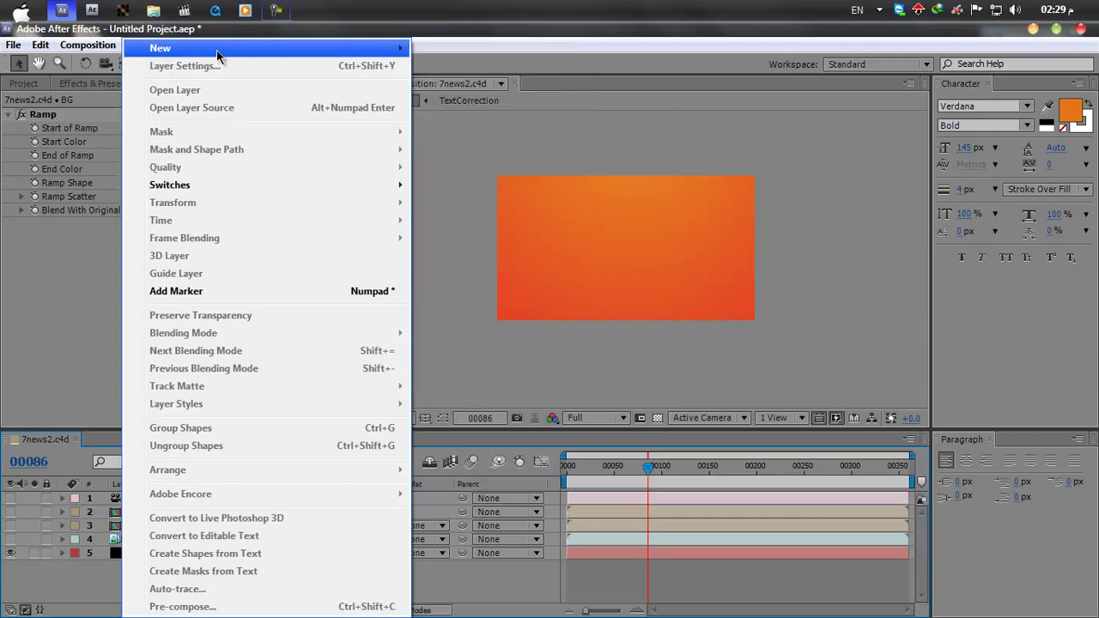
click(449, 65)
key(Caps_Lock)
text(OF)
click(618, 461)
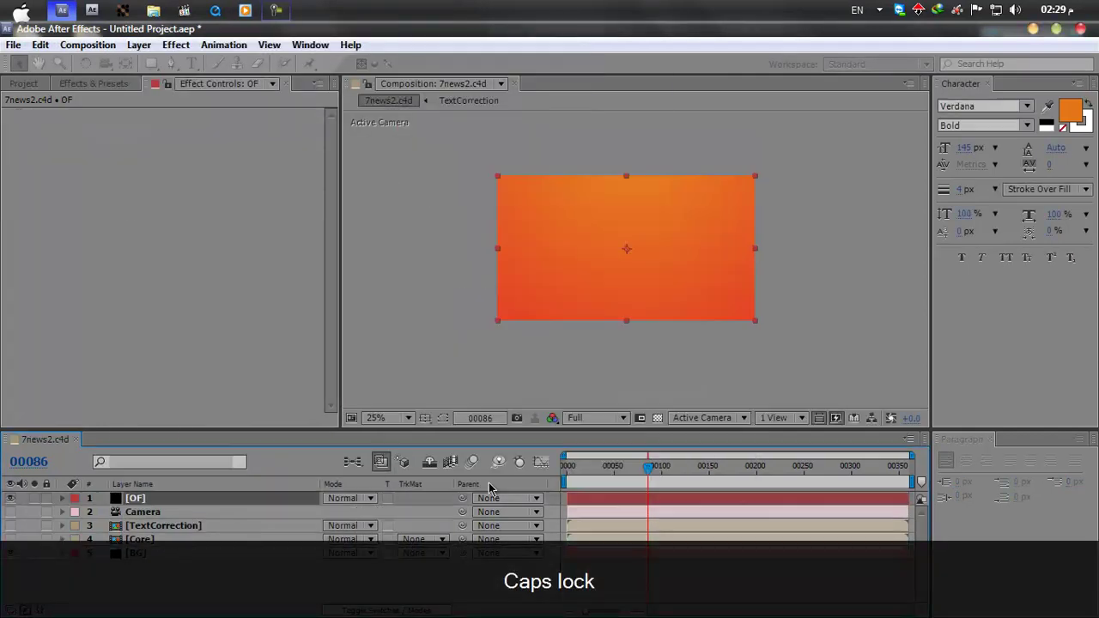
Move the OF solid just above BG in the layer stack and apply the Optical Flares effect to it
drag(198, 556, 197, 560)
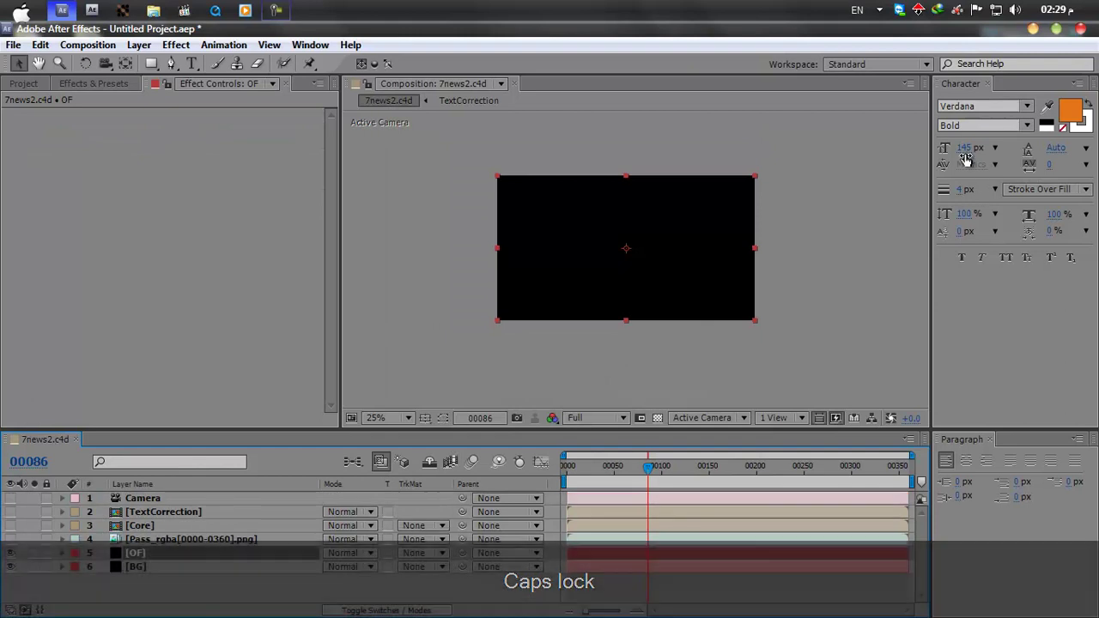
click(96, 83)
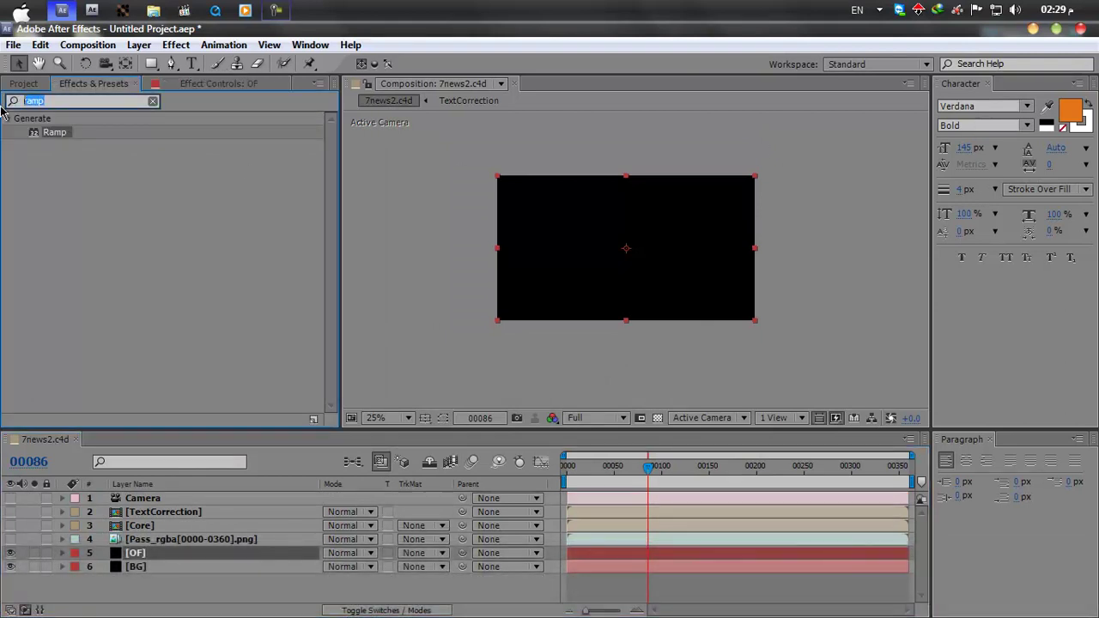
text(opti)
drag(87, 160, 197, 554)
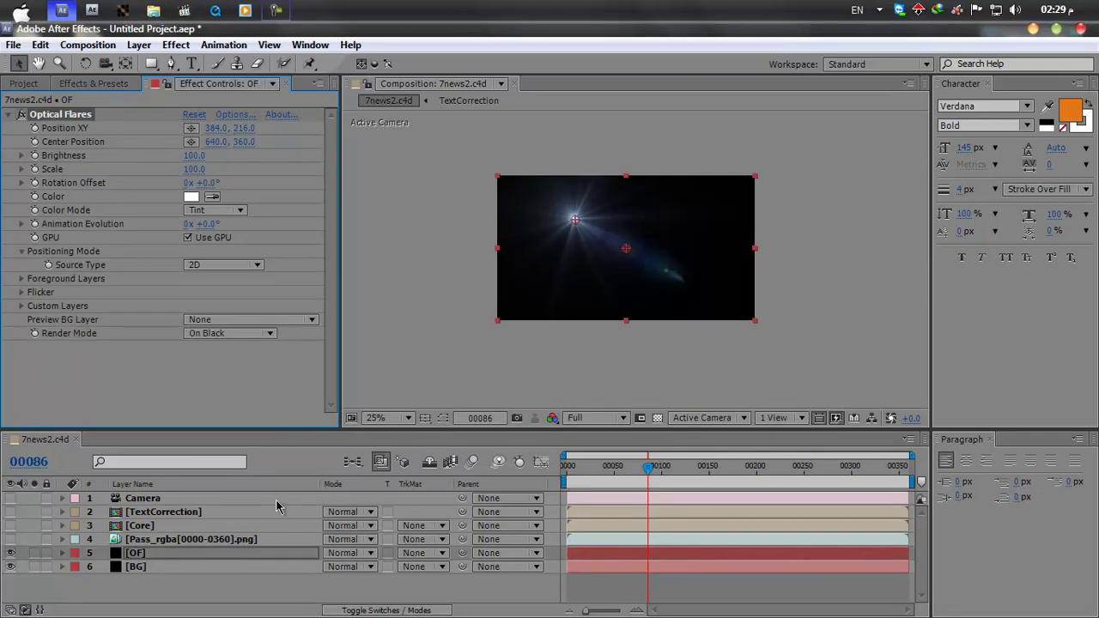
Position the flare at 664, 276 over the logo's 7, showing the RGBA pass only while placing it
click(10, 539)
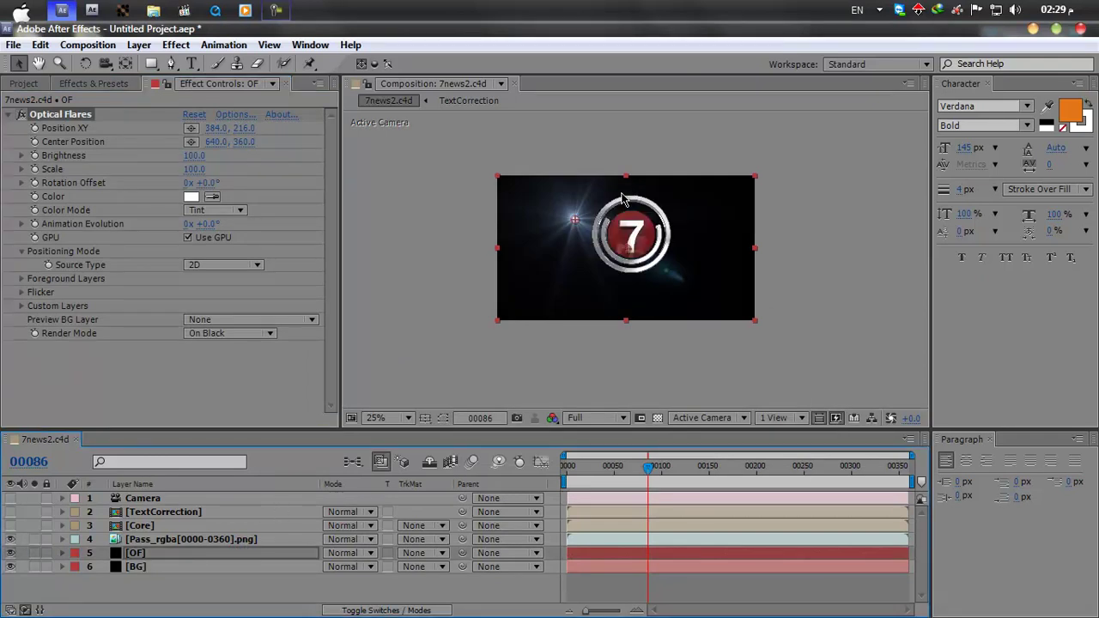
click(623, 232)
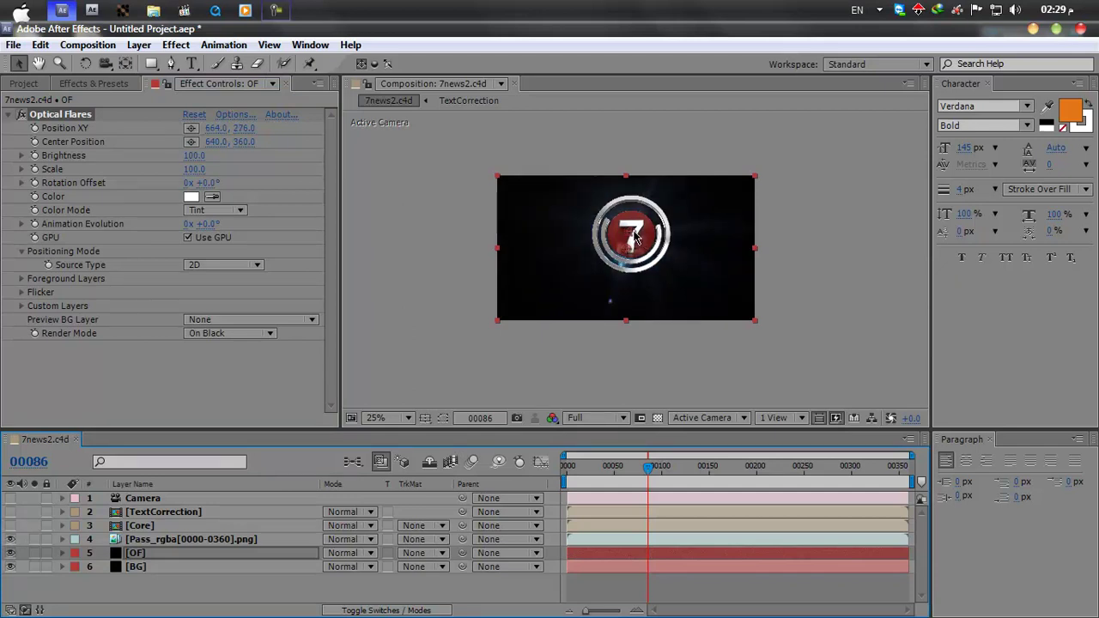
click(11, 539)
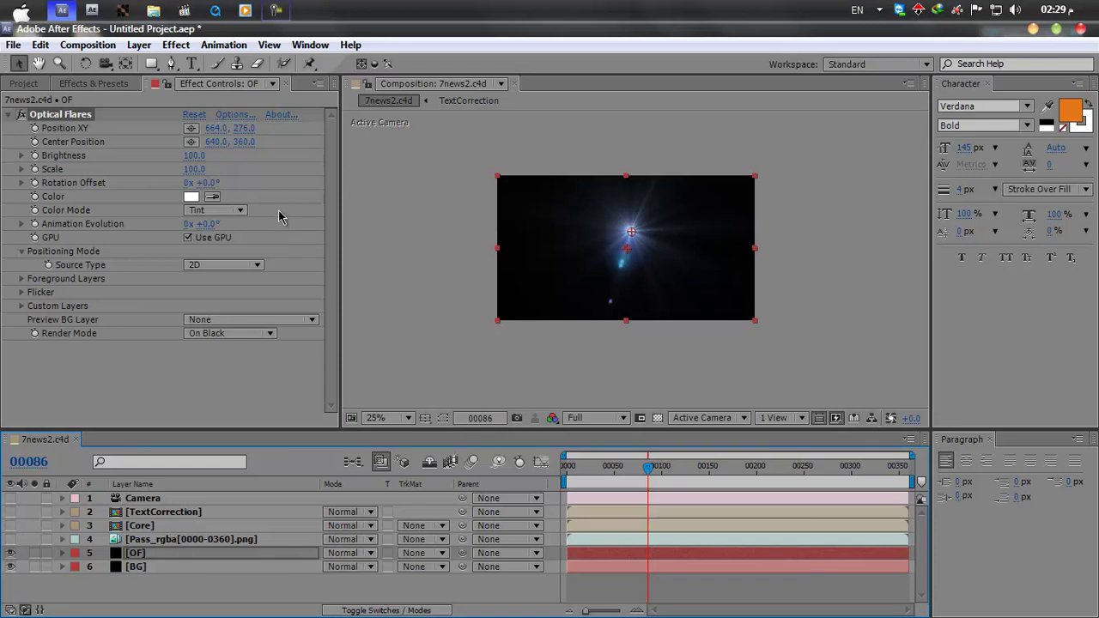
Open the Optical Flares options and load the Vertical Limit preset from the Motion Graphics presets
click(234, 115)
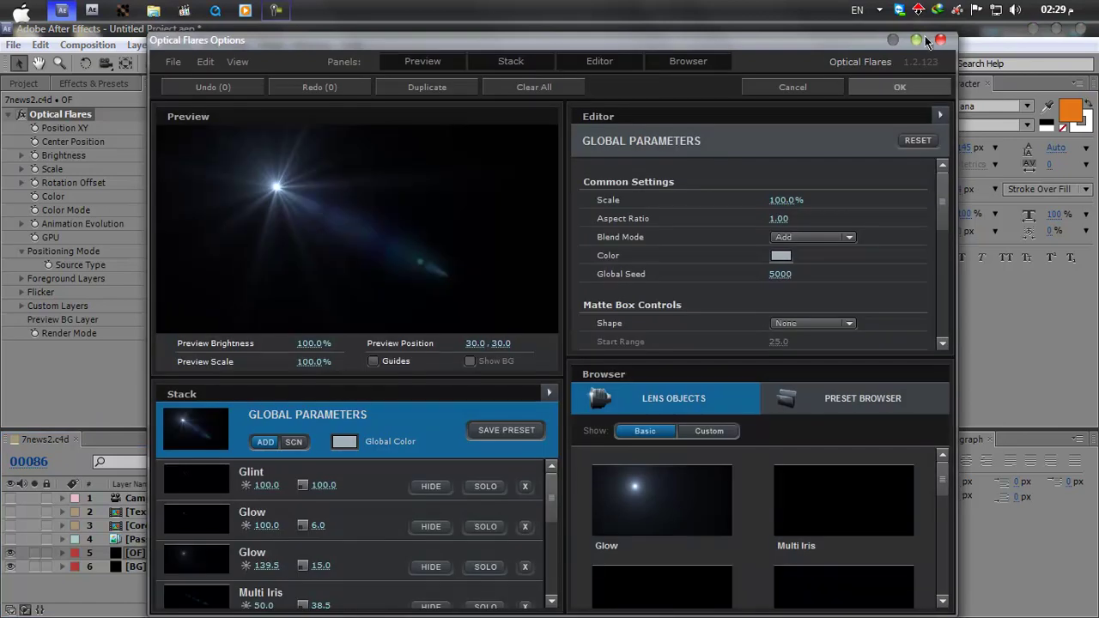
double_click(656, 43)
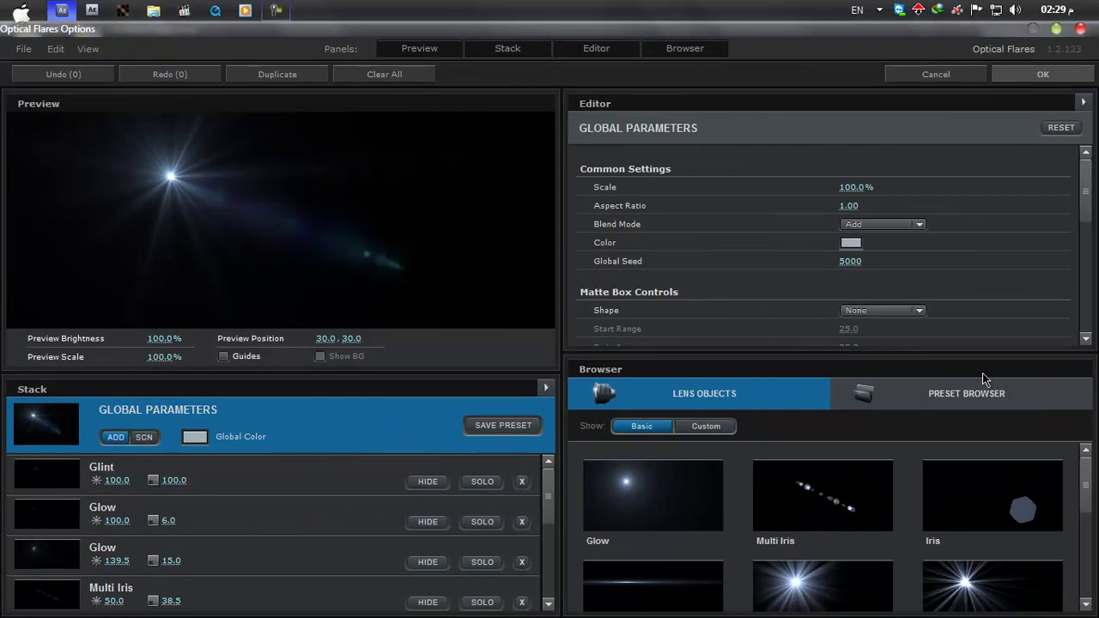
drag(978, 354, 972, 262)
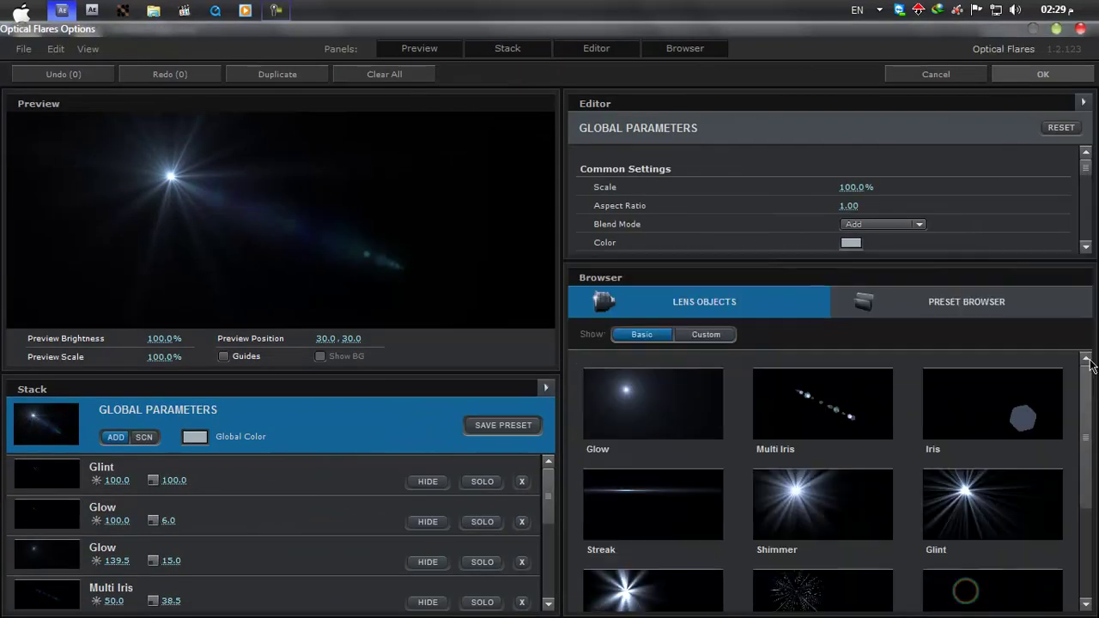
click(725, 340)
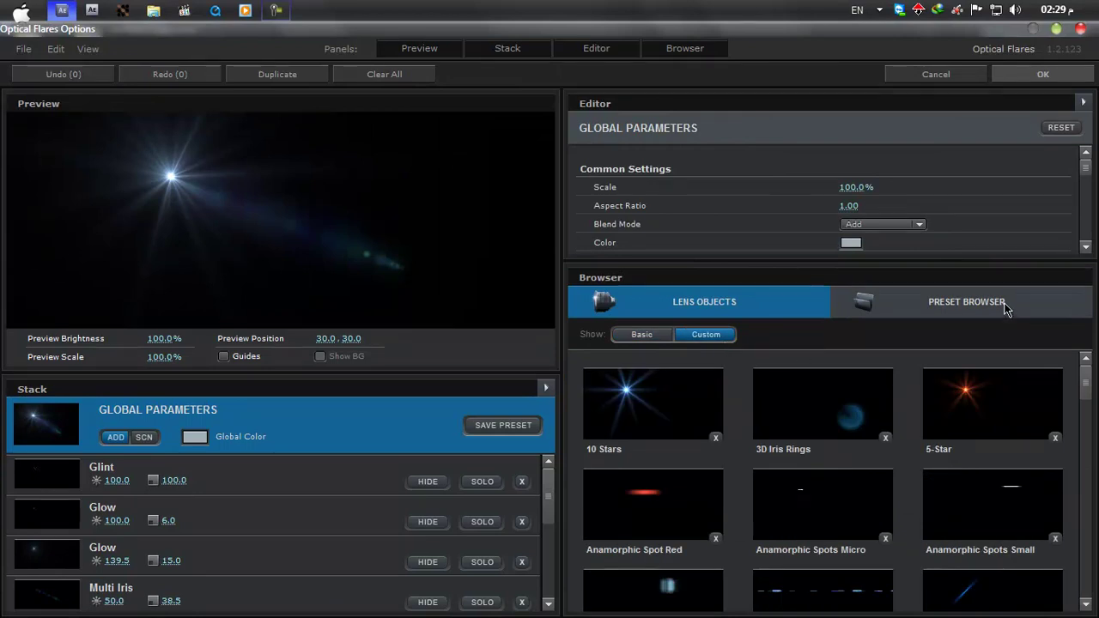
click(1003, 305)
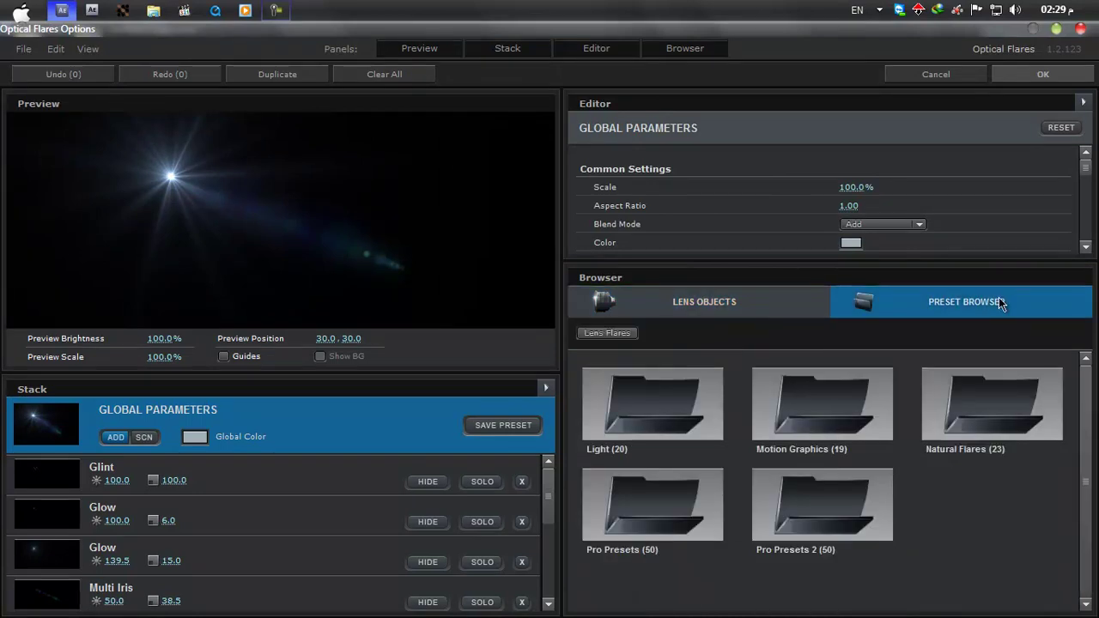
click(827, 412)
drag(1090, 421, 1064, 575)
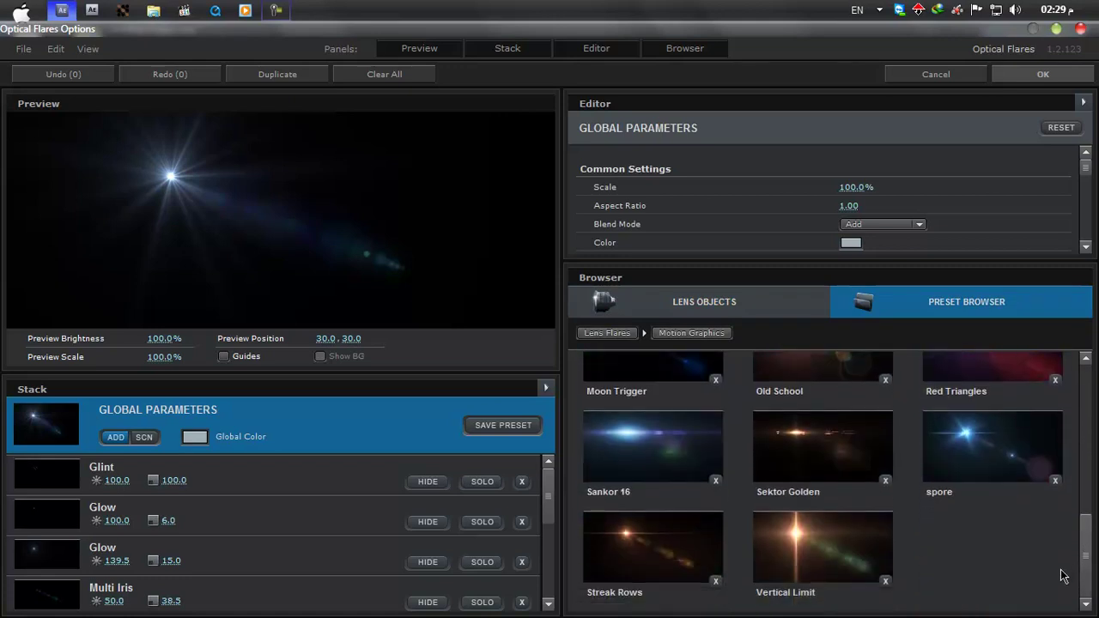
click(824, 573)
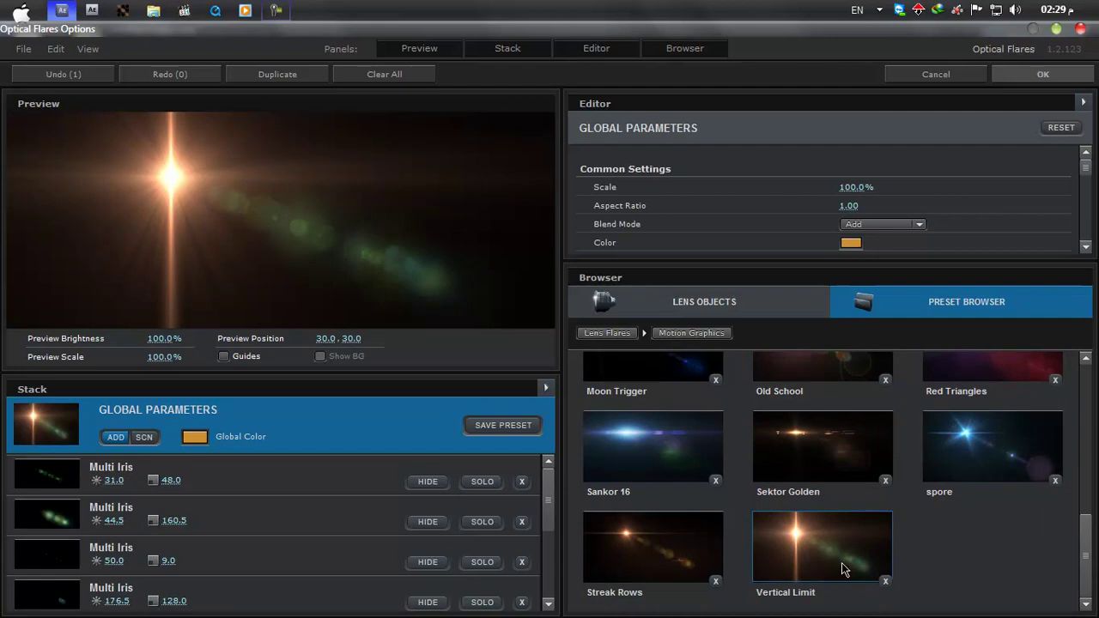
Delete all four Multi Iris objects from the flare's stack
drag(392, 374, 387, 298)
click(60, 434)
click(368, 411)
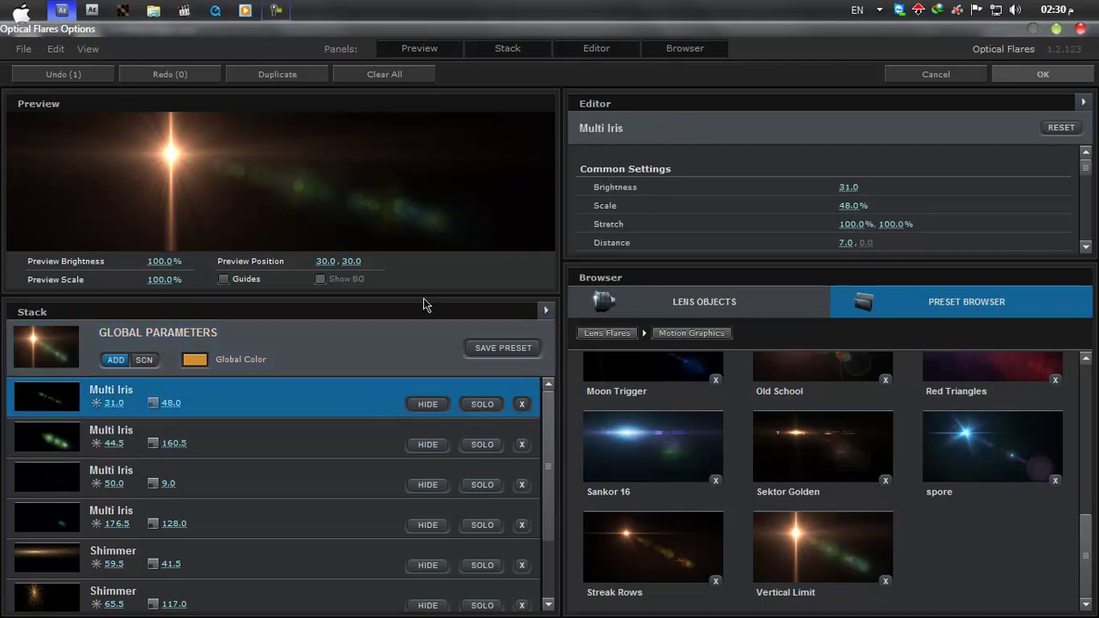
drag(424, 295, 403, 339)
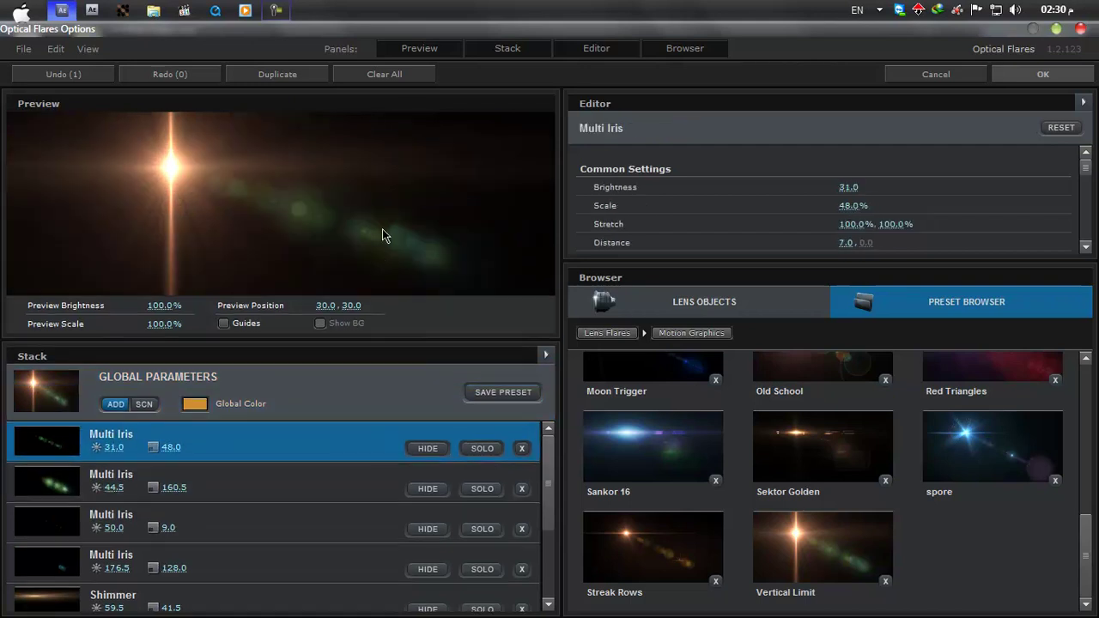
click(521, 448)
click(41, 448)
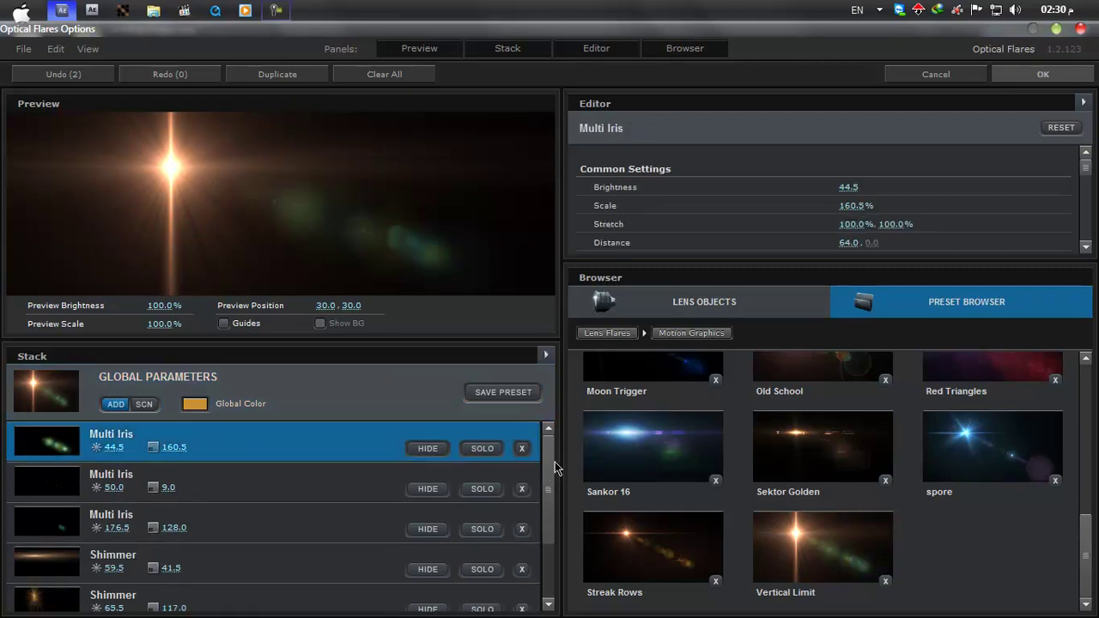
click(521, 448)
click(60, 458)
click(521, 448)
click(446, 455)
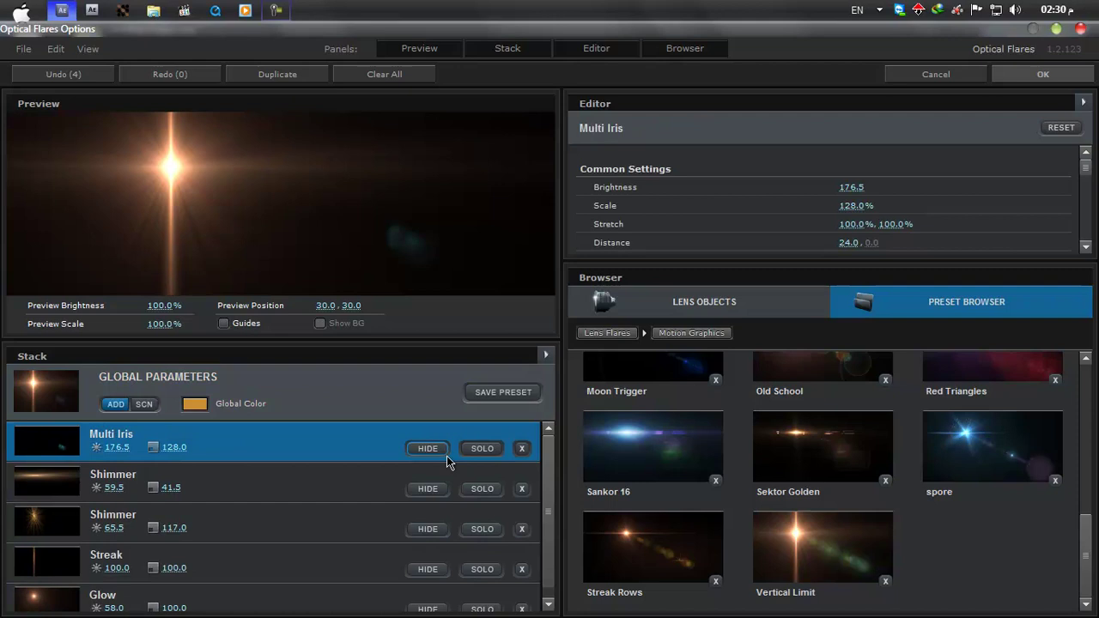
click(522, 450)
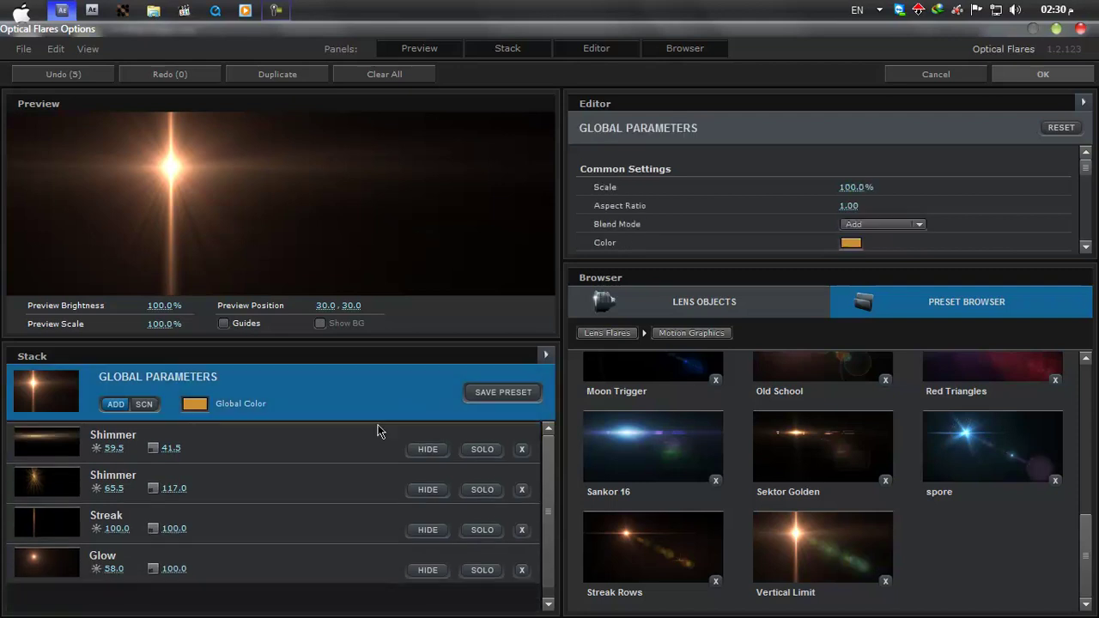
Set the second Shimmer object's brightness to 165.5 and its scale to 132.5%
click(51, 563)
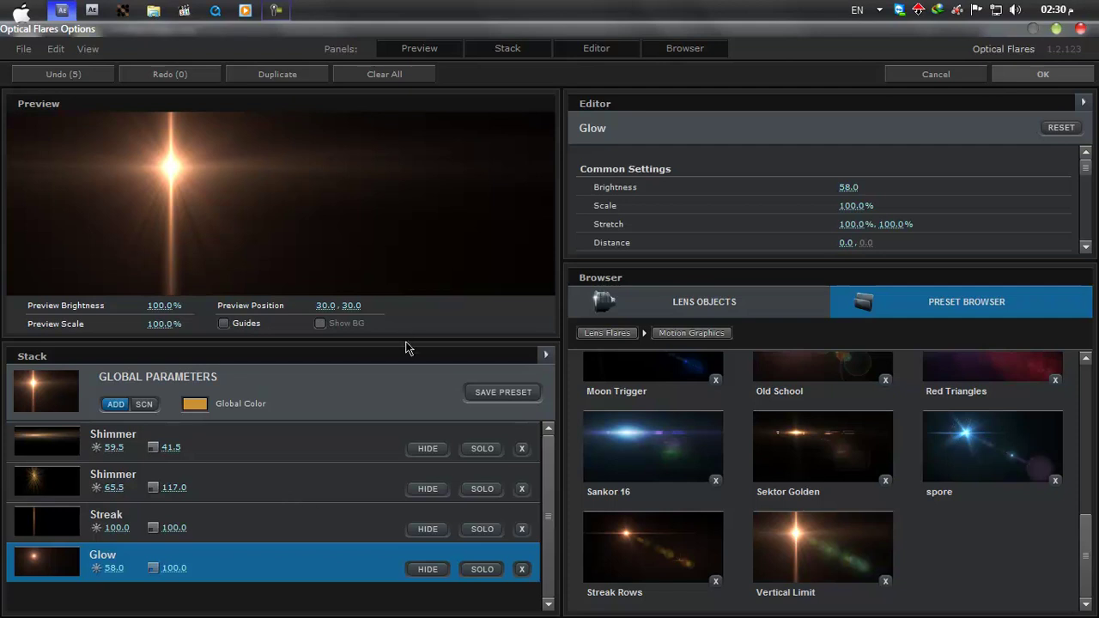
drag(406, 339, 405, 310)
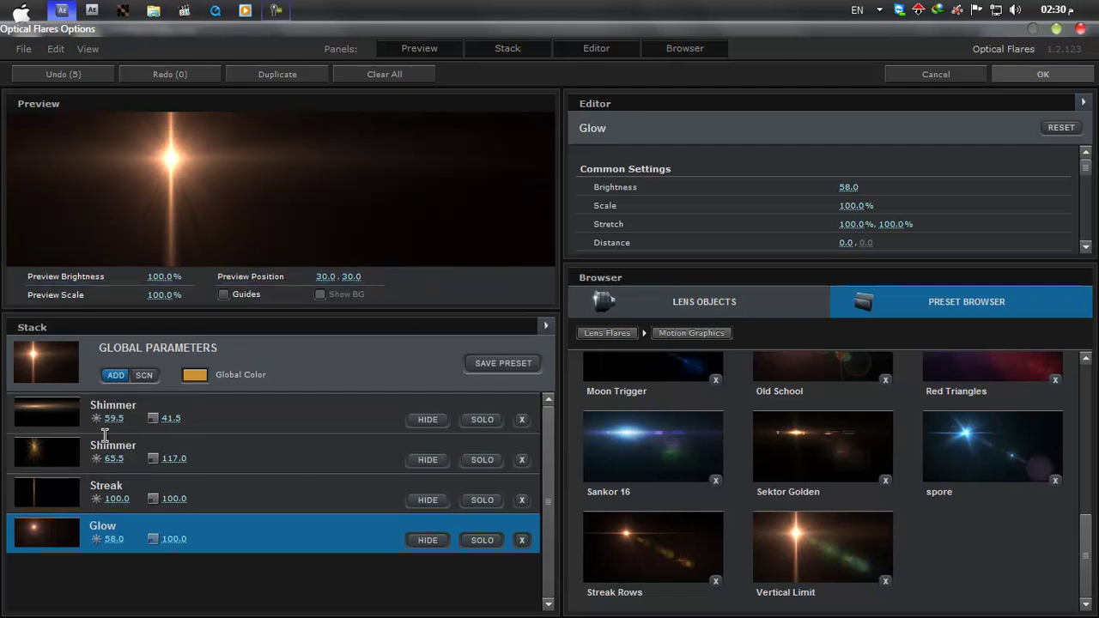
click(59, 462)
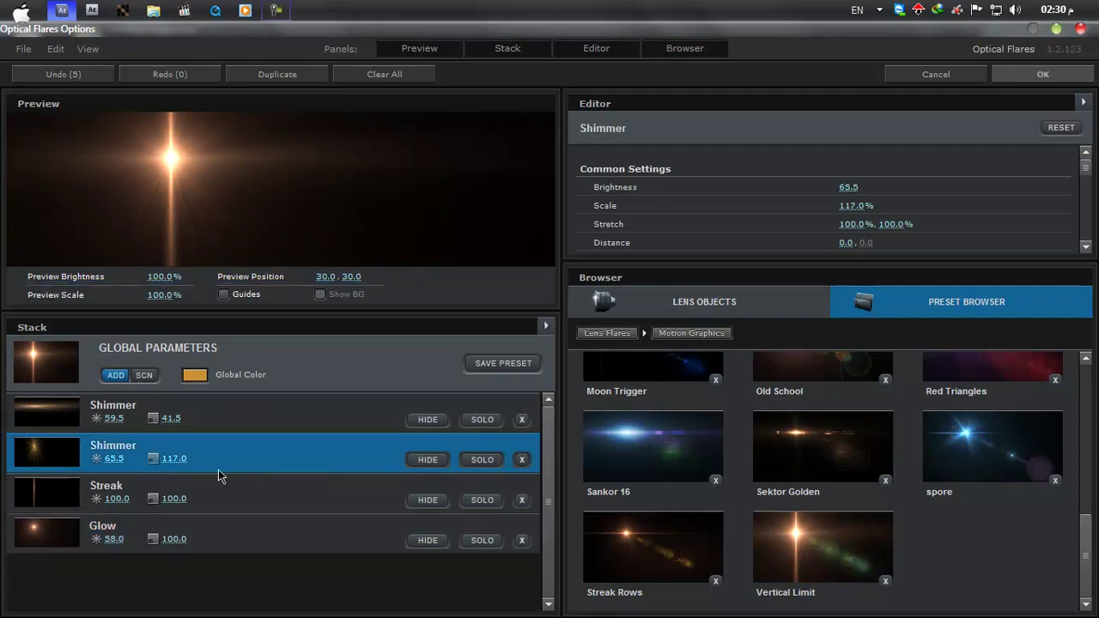
drag(174, 462, 274, 463)
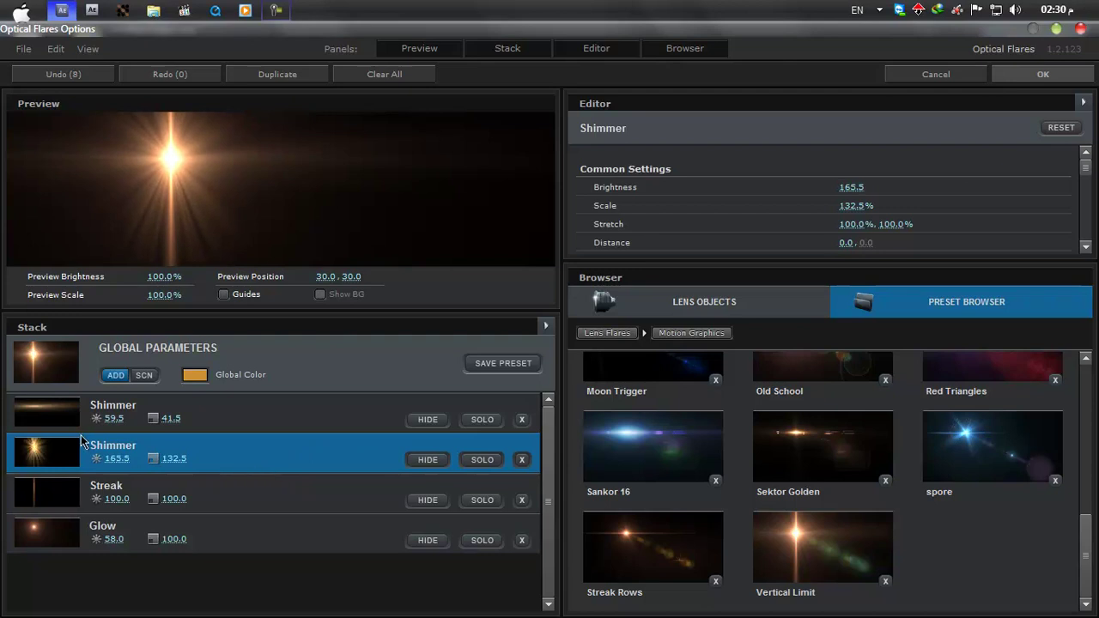
Reduce the Glow object's scale to 42%
click(62, 417)
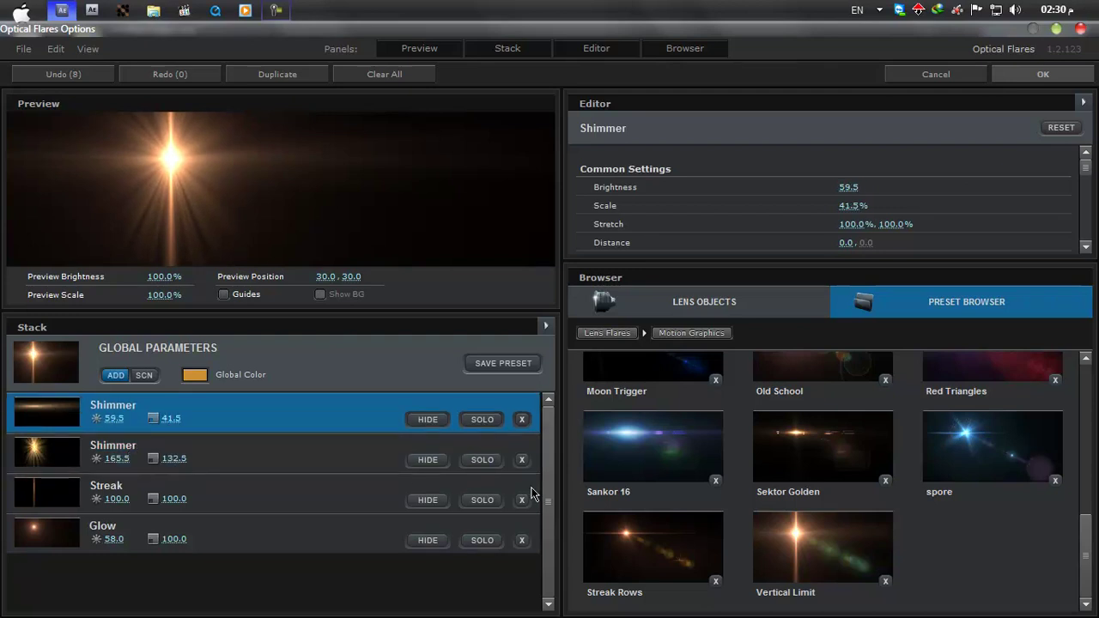
click(65, 529)
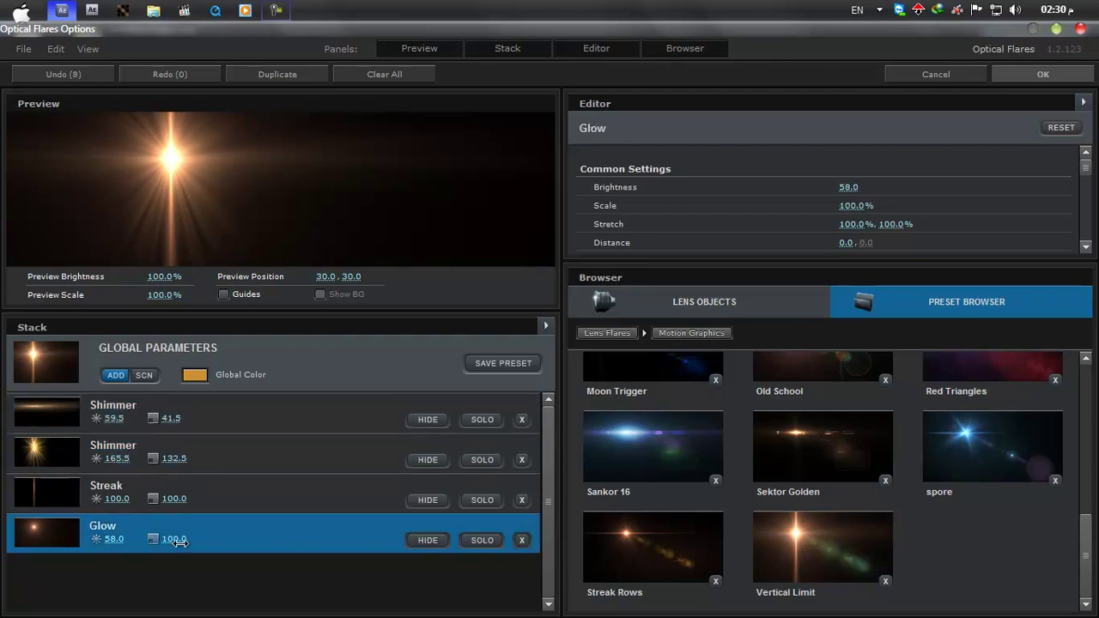
drag(144, 546, 90, 545)
drag(319, 313, 319, 343)
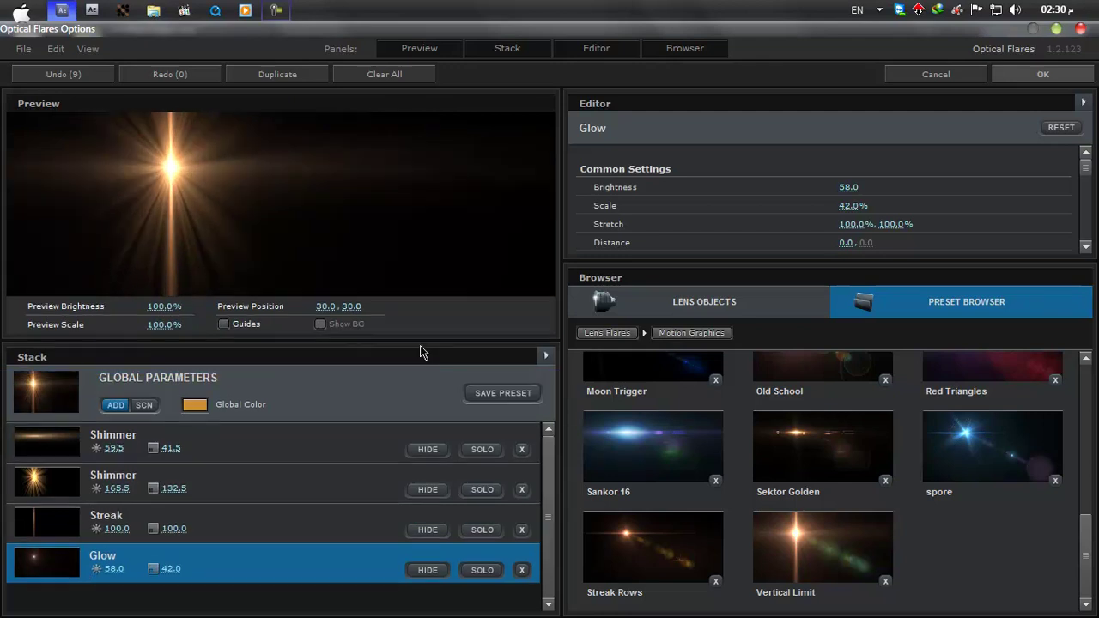
Add a Spike Ball from the basic lens objects with brightness 22 and scale 143.5%
click(611, 334)
click(711, 313)
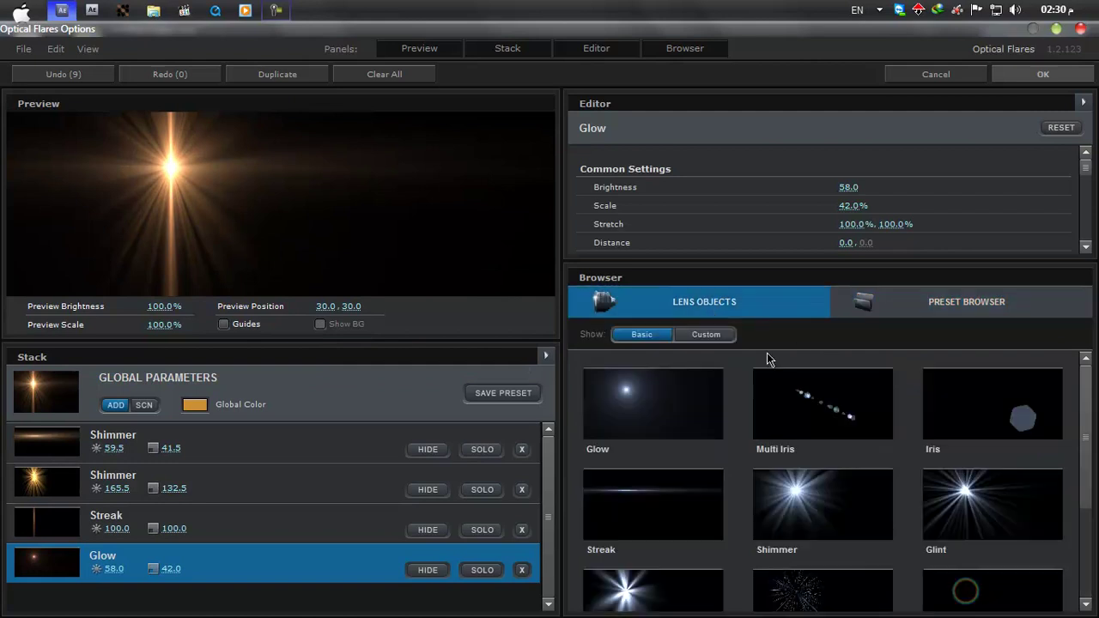
drag(1087, 441, 1087, 484)
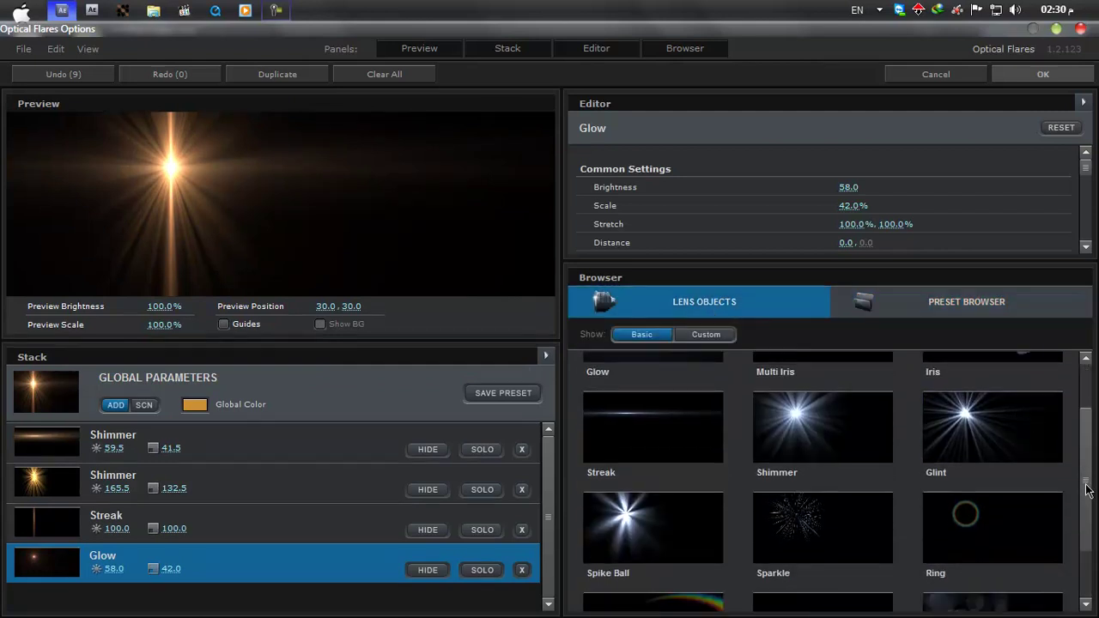
click(638, 517)
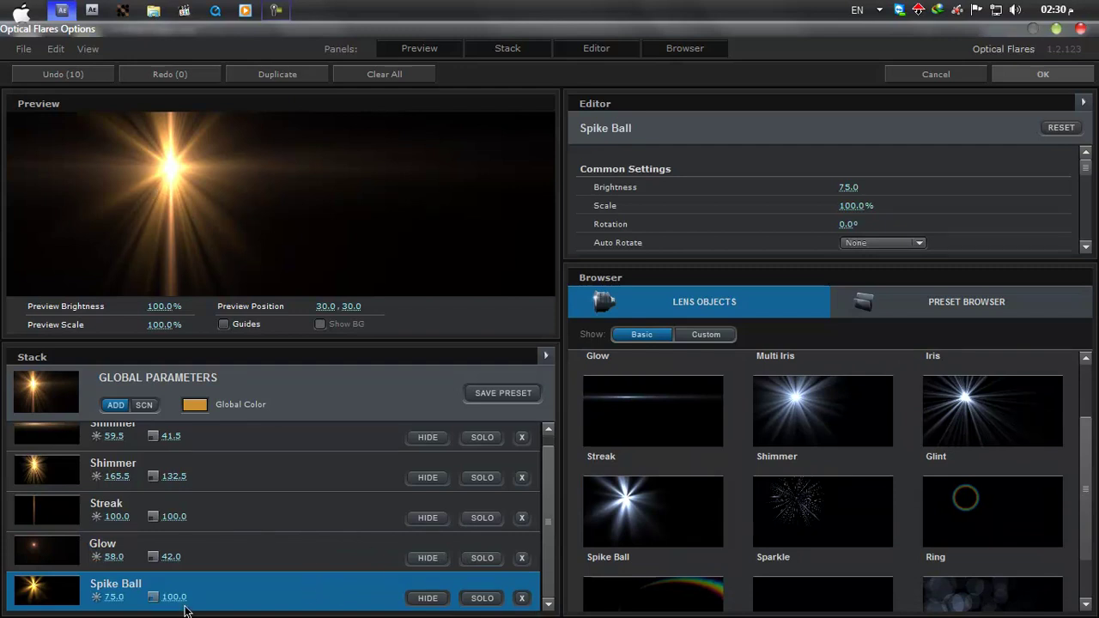
drag(116, 598, 3, 605)
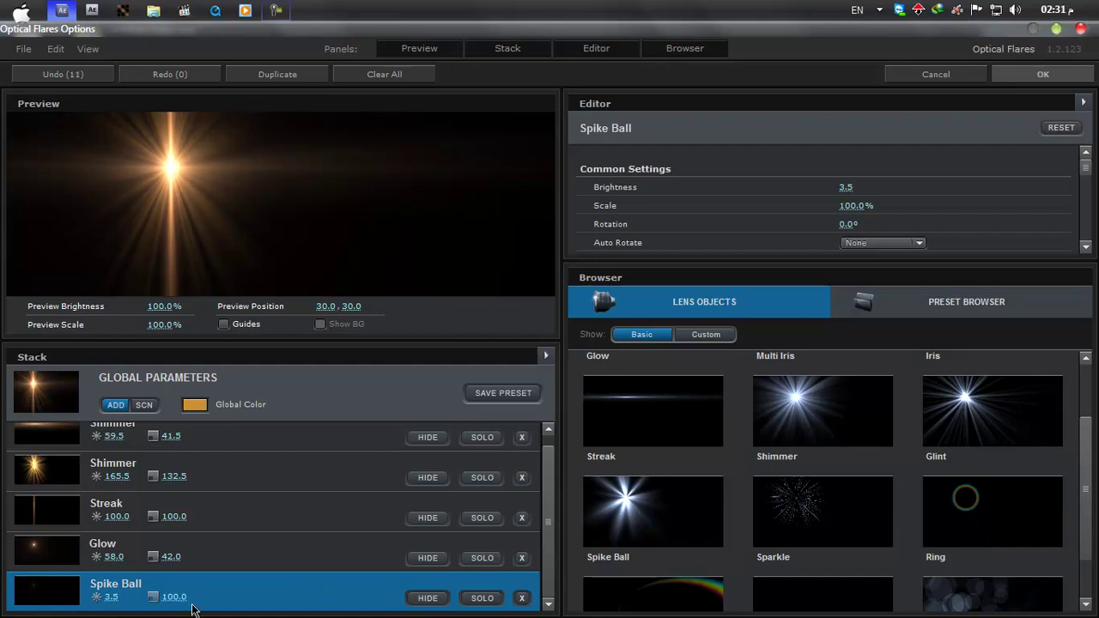
drag(174, 599, 208, 601)
drag(113, 601, 144, 606)
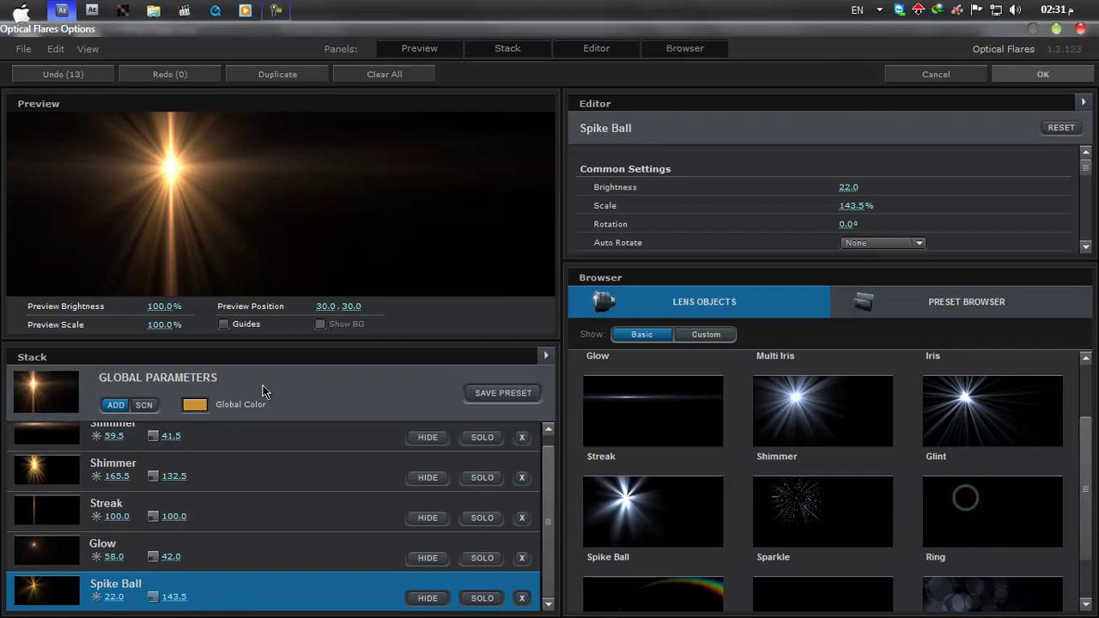
Change the flare's Global Color to a deeper, more saturated orange
click(195, 405)
click(264, 508)
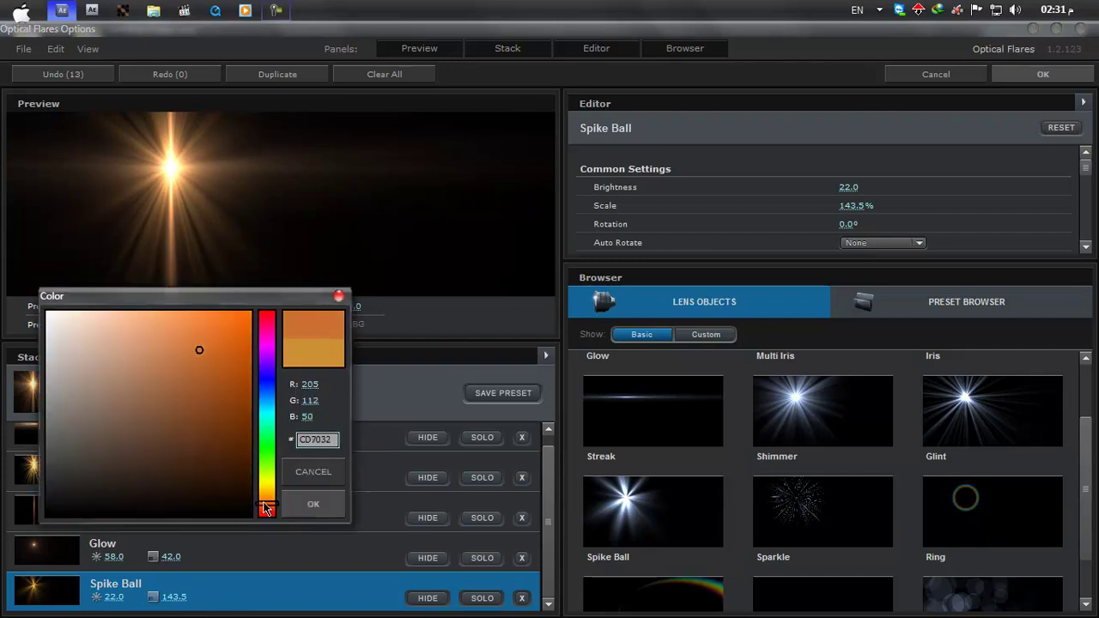
click(219, 334)
click(315, 505)
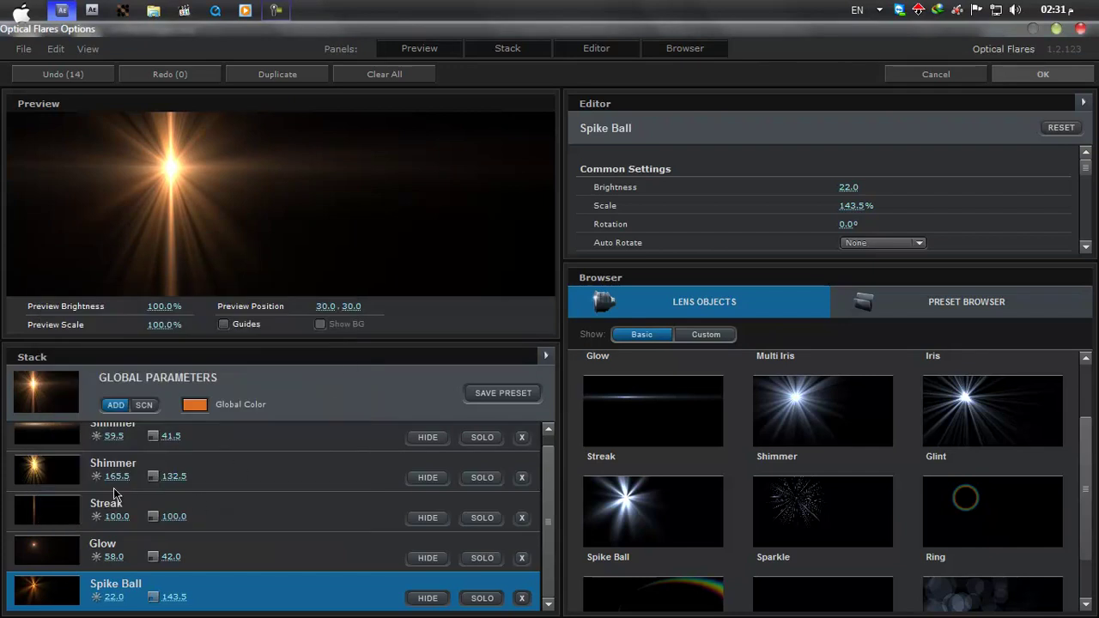
Change the second Shimmer object's Color 1 to a deep saturated orange and apply the flare settings
click(56, 486)
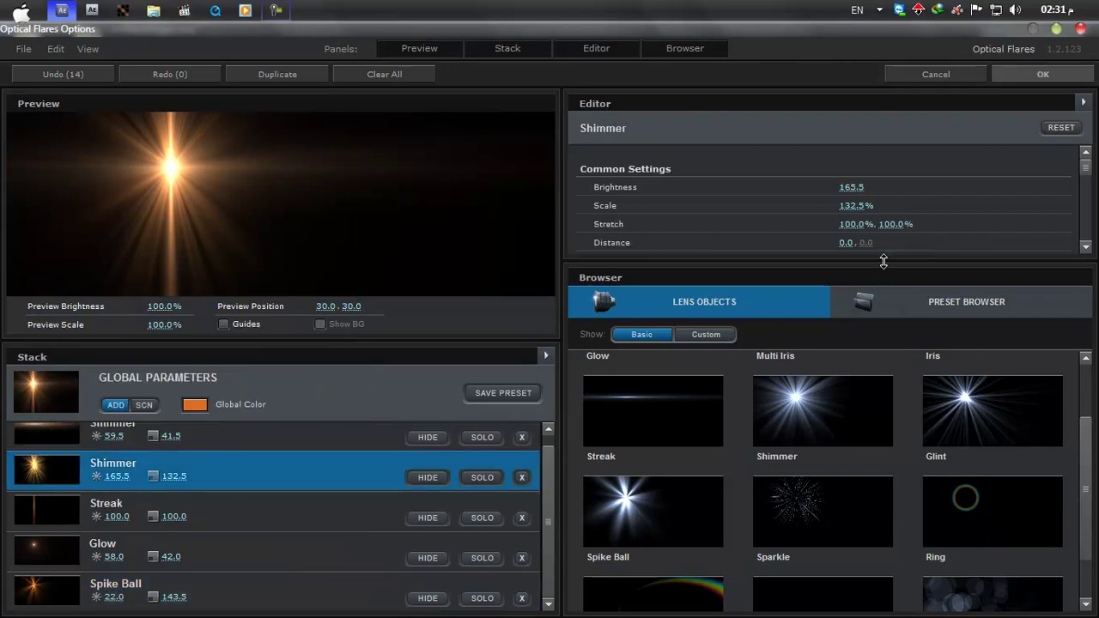
drag(883, 261, 883, 352)
scroll(835, 256, down, 4)
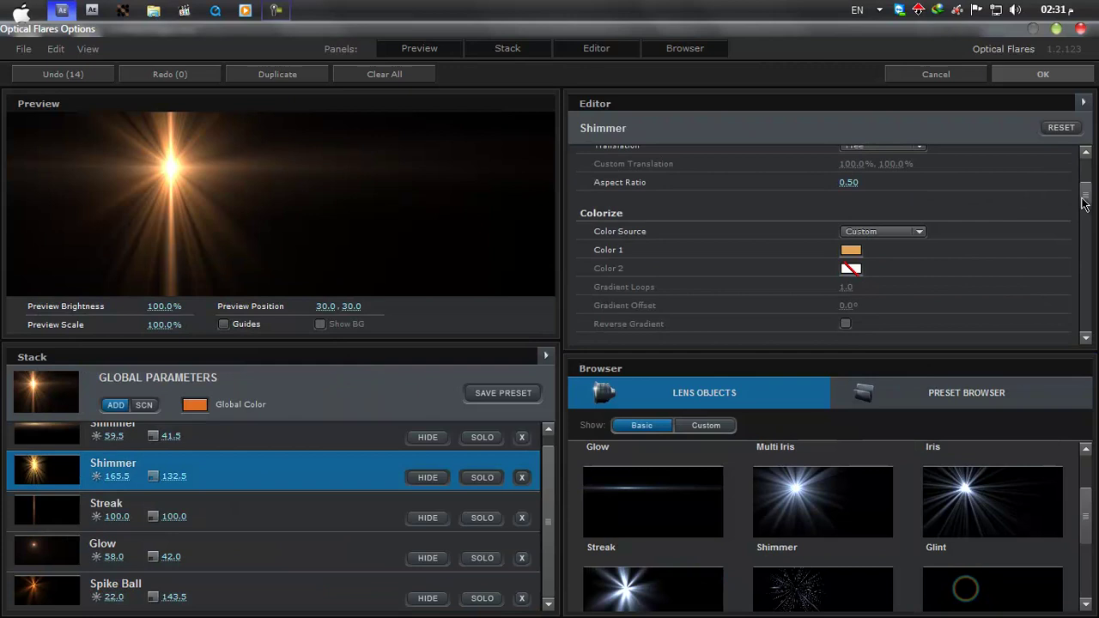
click(849, 250)
click(922, 350)
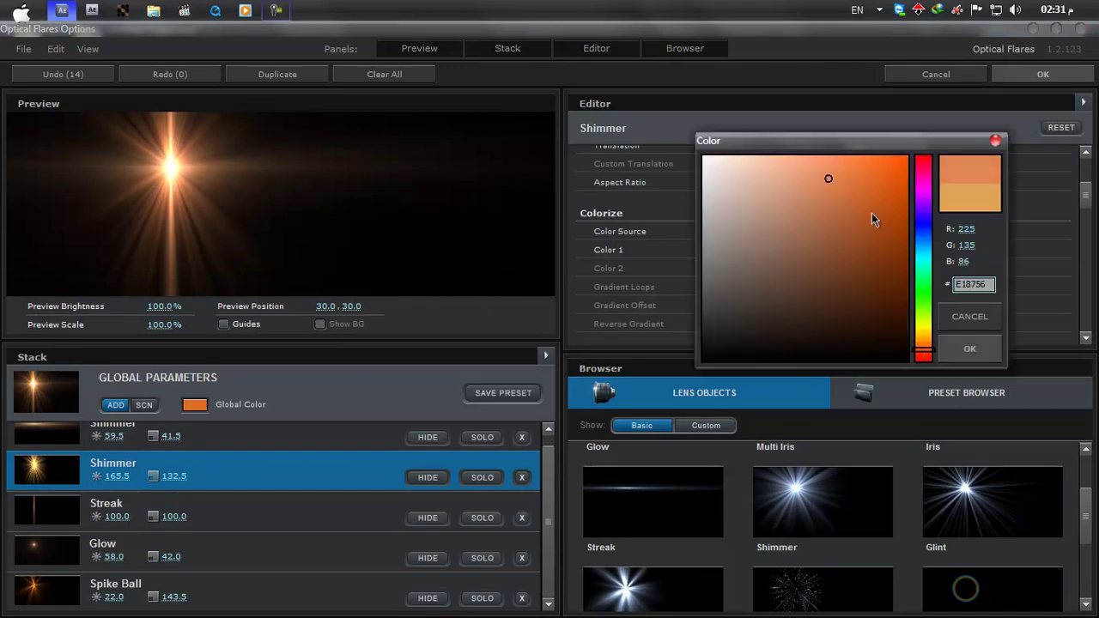
click(876, 178)
click(970, 348)
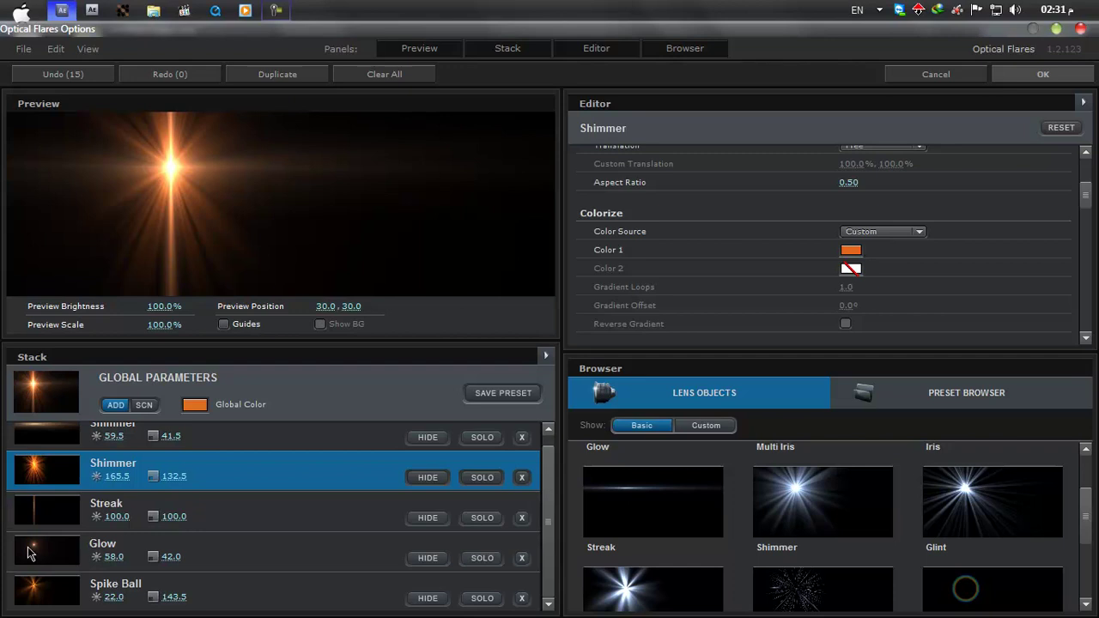
click(1042, 74)
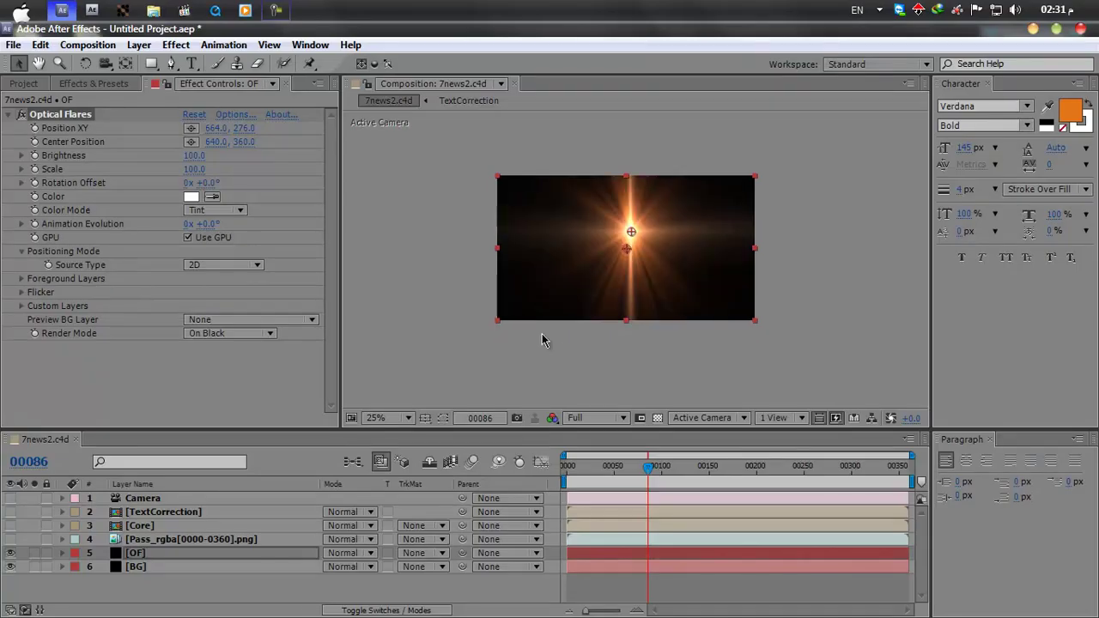
Set the flare's Rotation Offset to 90° and briefly show the Pass_rgba layer to check the flare behind the logo
click(206, 183)
text(90)
key(Return)
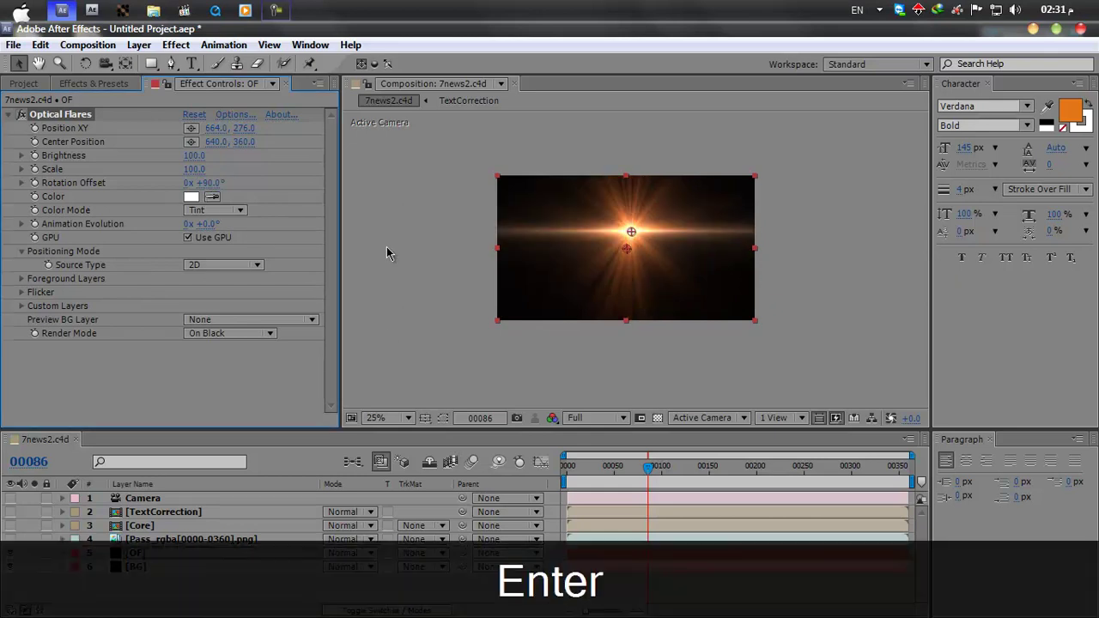
click(11, 539)
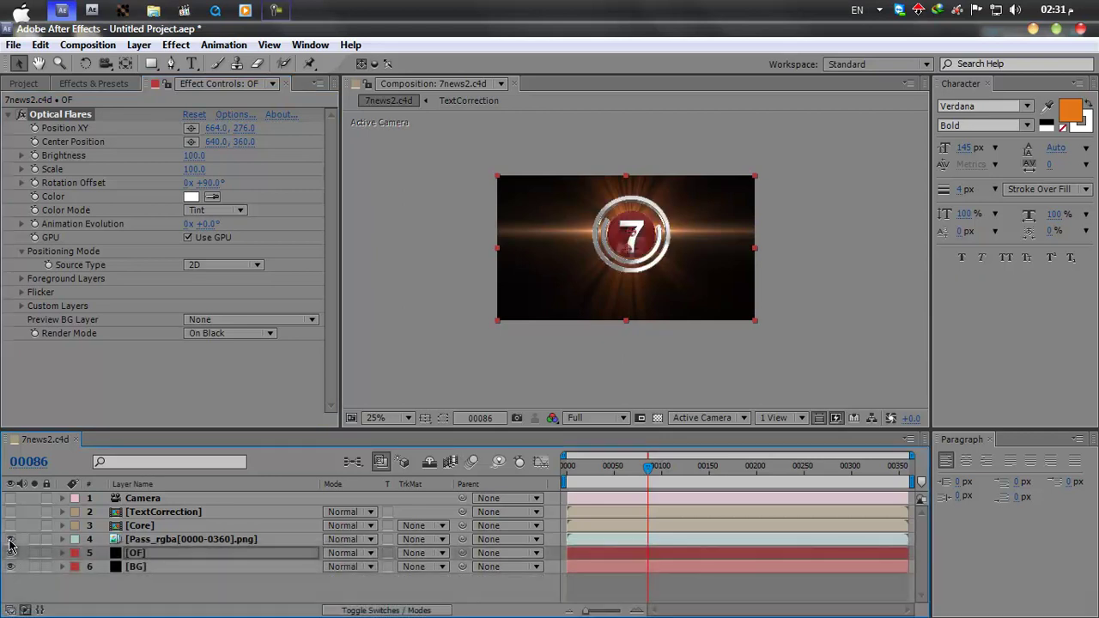
click(11, 539)
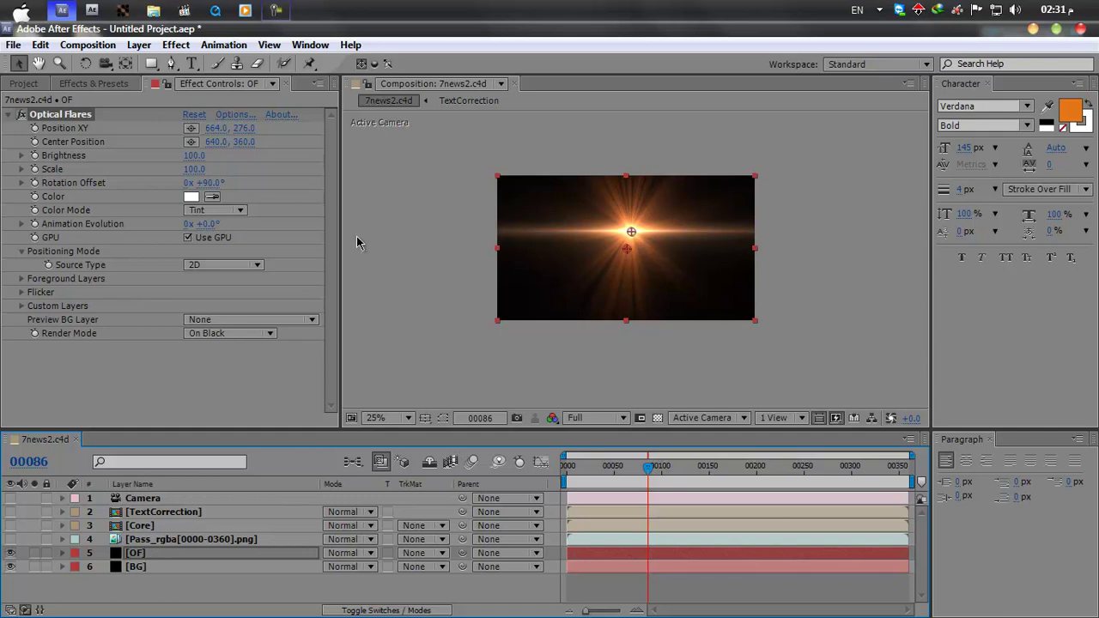
Reopen the flare's options and toggle the first Shimmer and the Streak off and on to compare their contributions
click(233, 115)
click(192, 486)
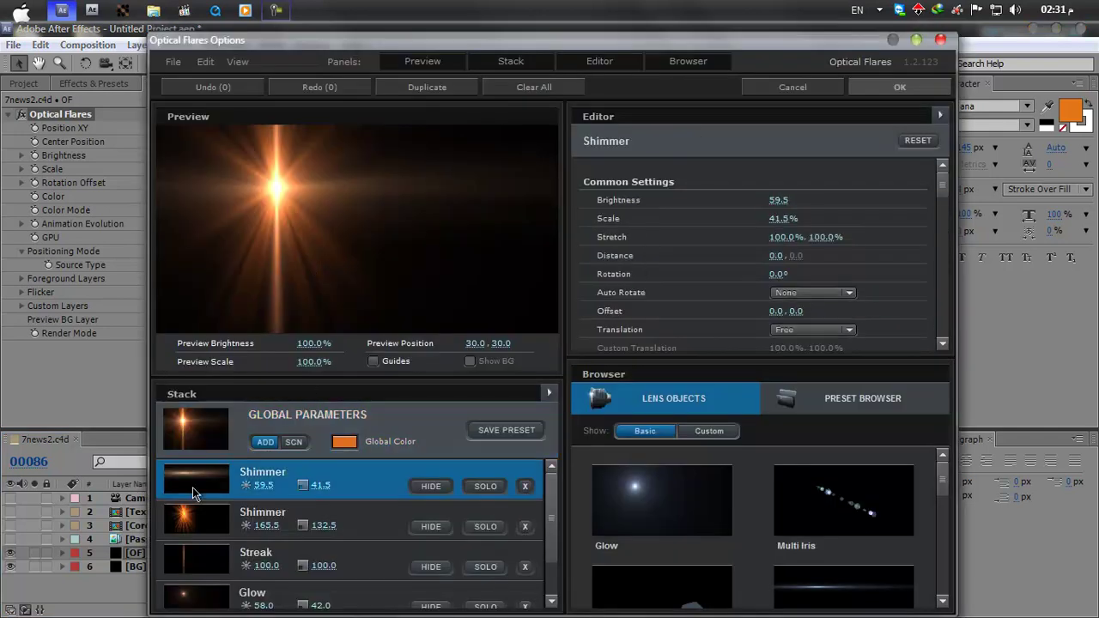
click(426, 487)
click(425, 487)
click(383, 573)
click(429, 567)
click(429, 566)
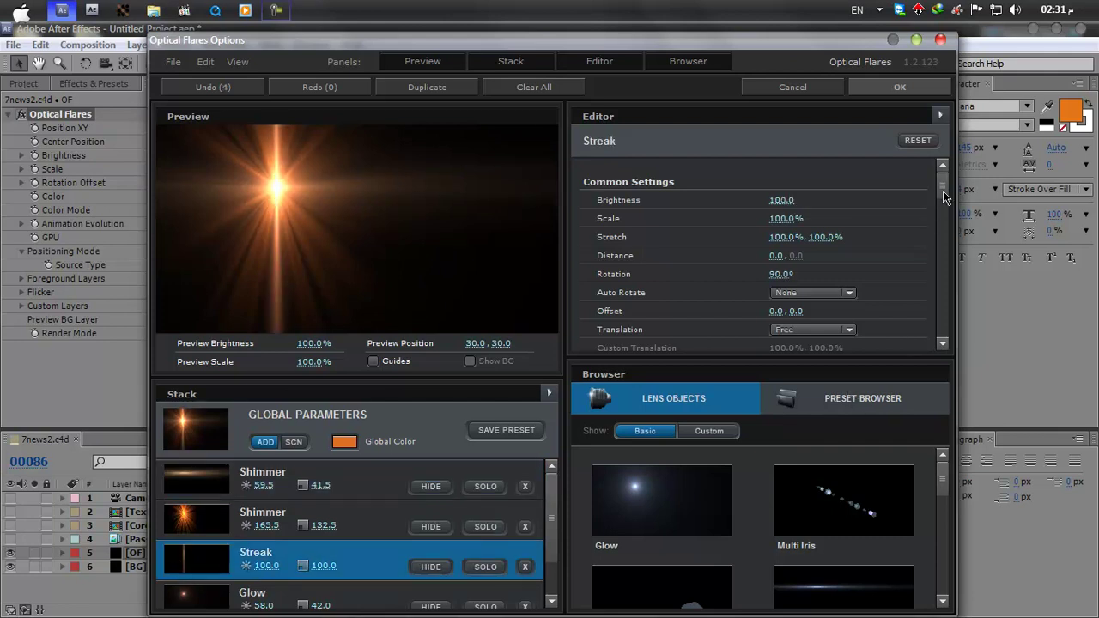
Change the Streak object's Color 1 to a saturated light blue
scroll(939, 204, down, 5)
click(783, 244)
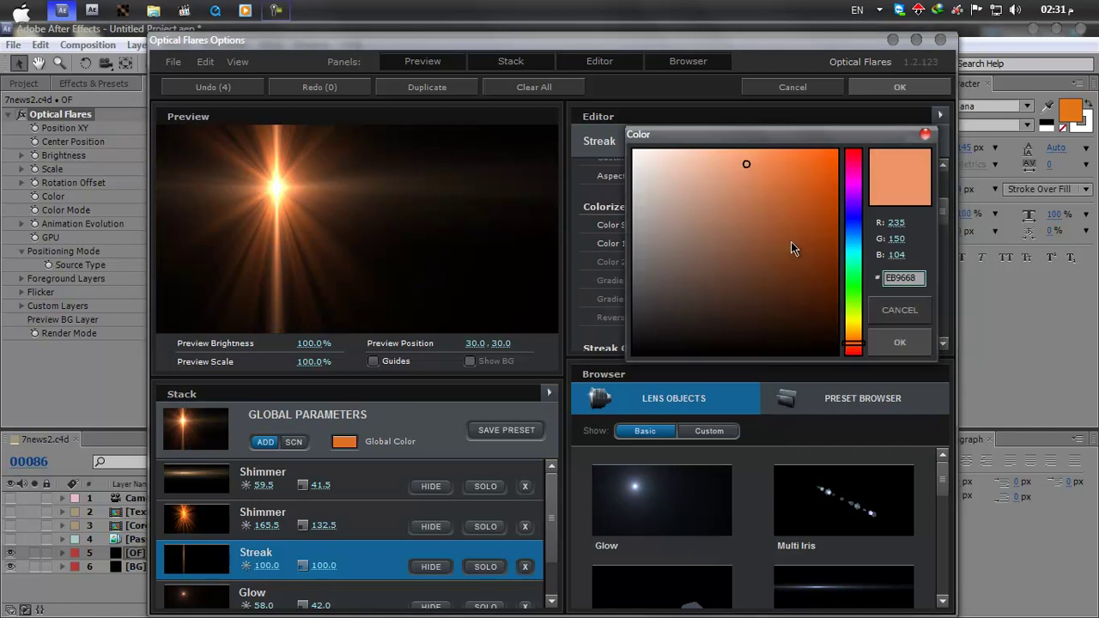
click(854, 240)
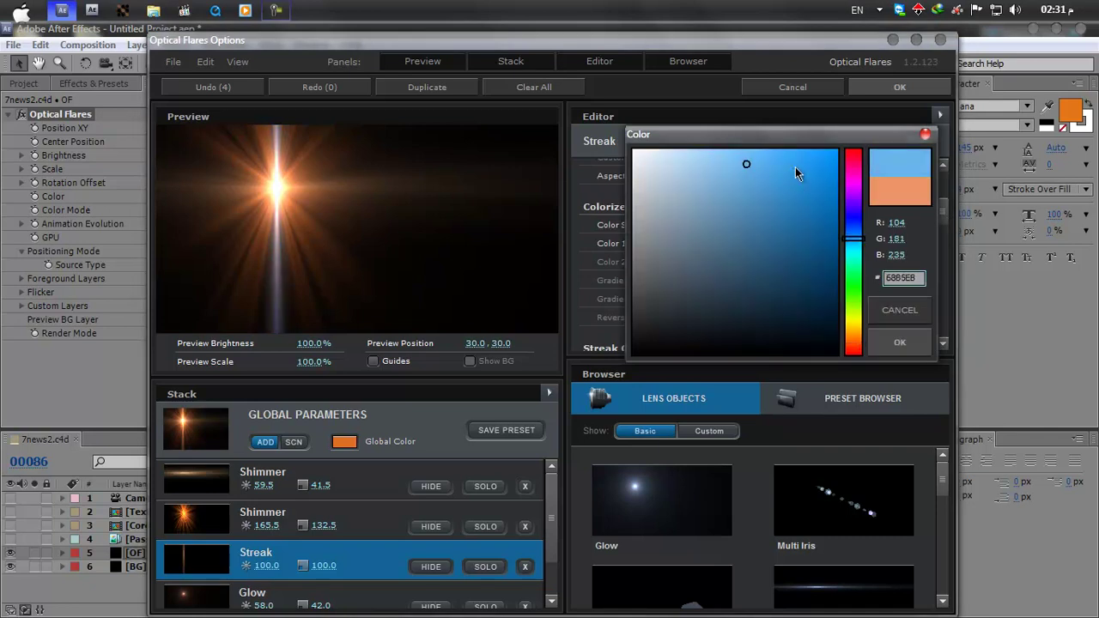
drag(790, 166, 795, 168)
click(898, 343)
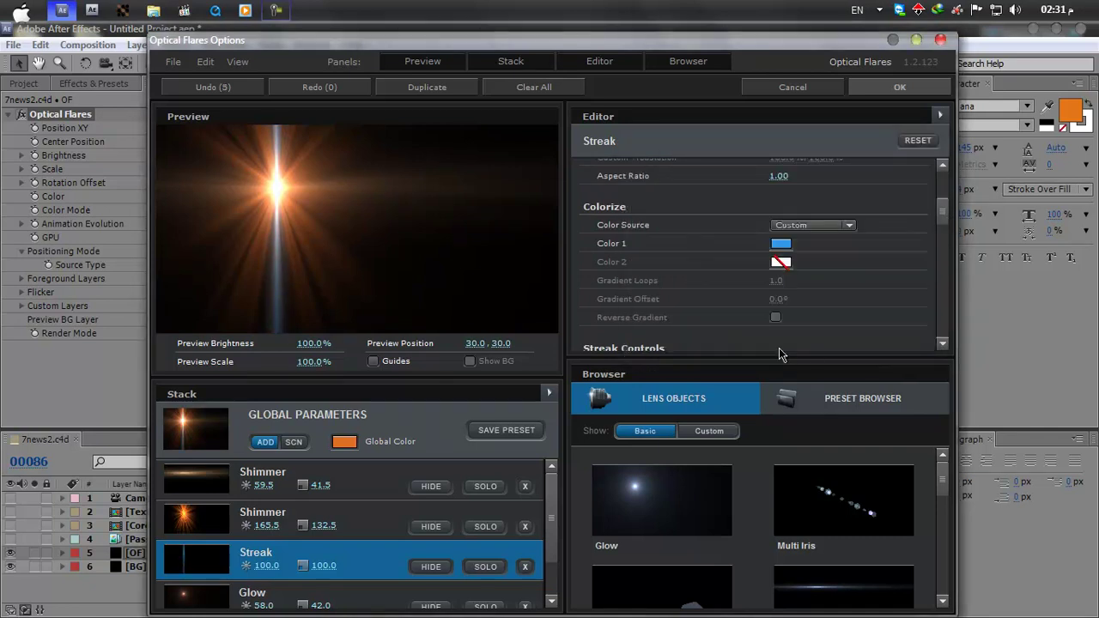
Switch the Streak's Color Source to Gradient and set its Color 2 to a saturated red-orange
click(816, 226)
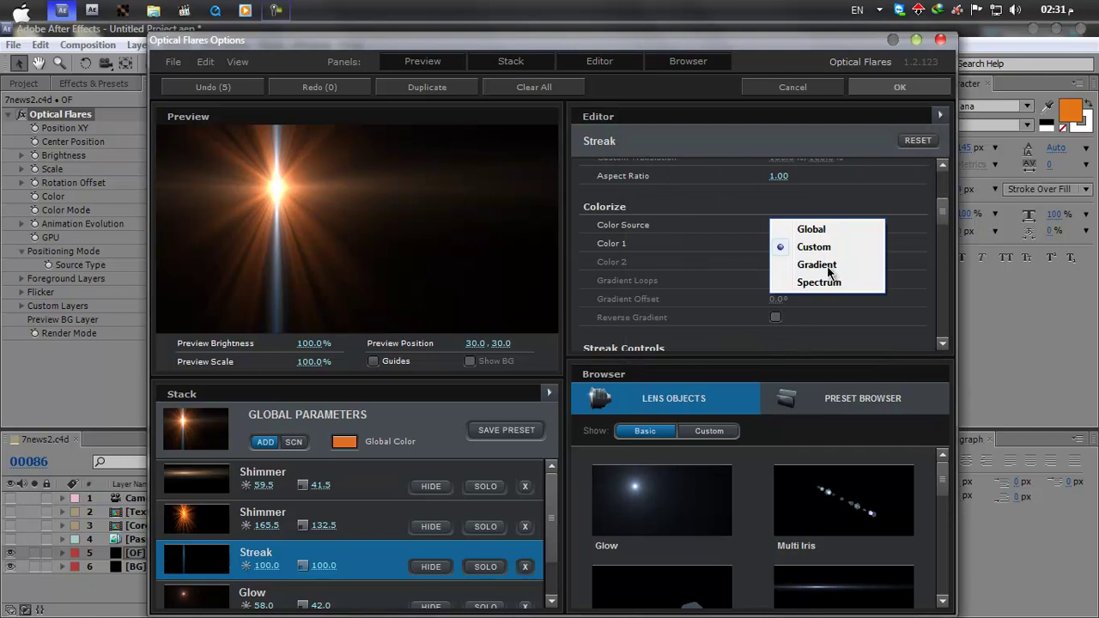
click(813, 262)
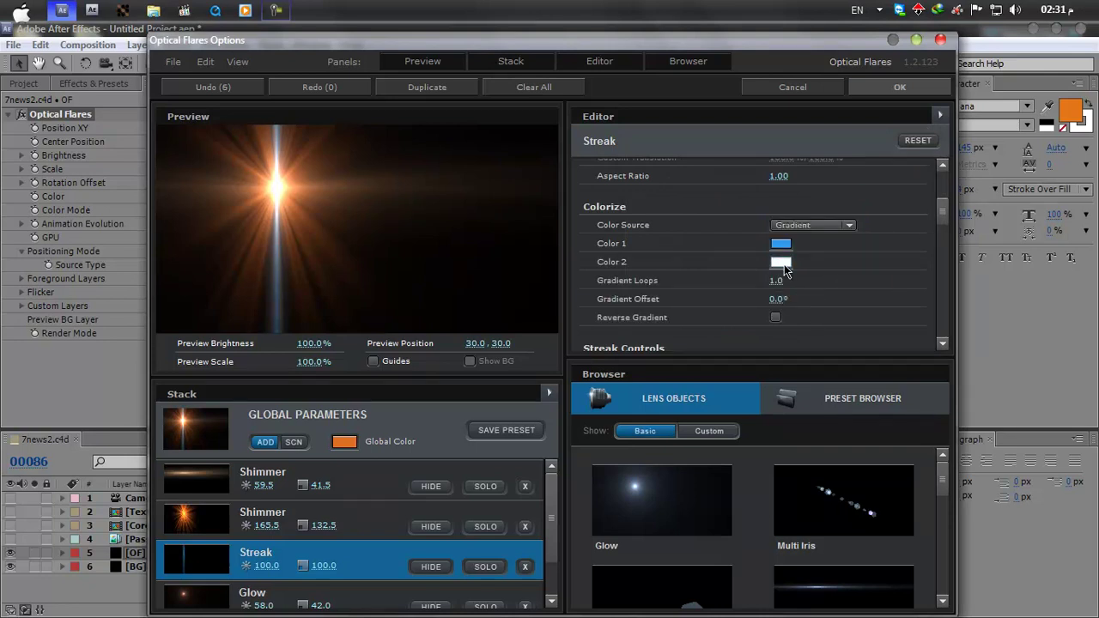
click(784, 264)
click(853, 356)
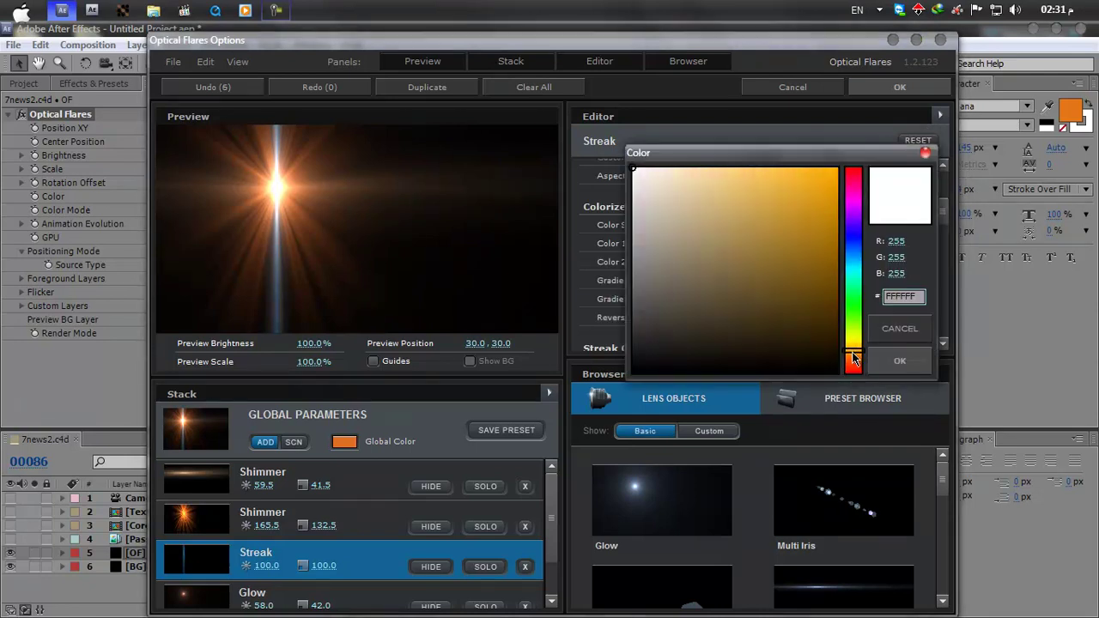
click(853, 356)
click(811, 179)
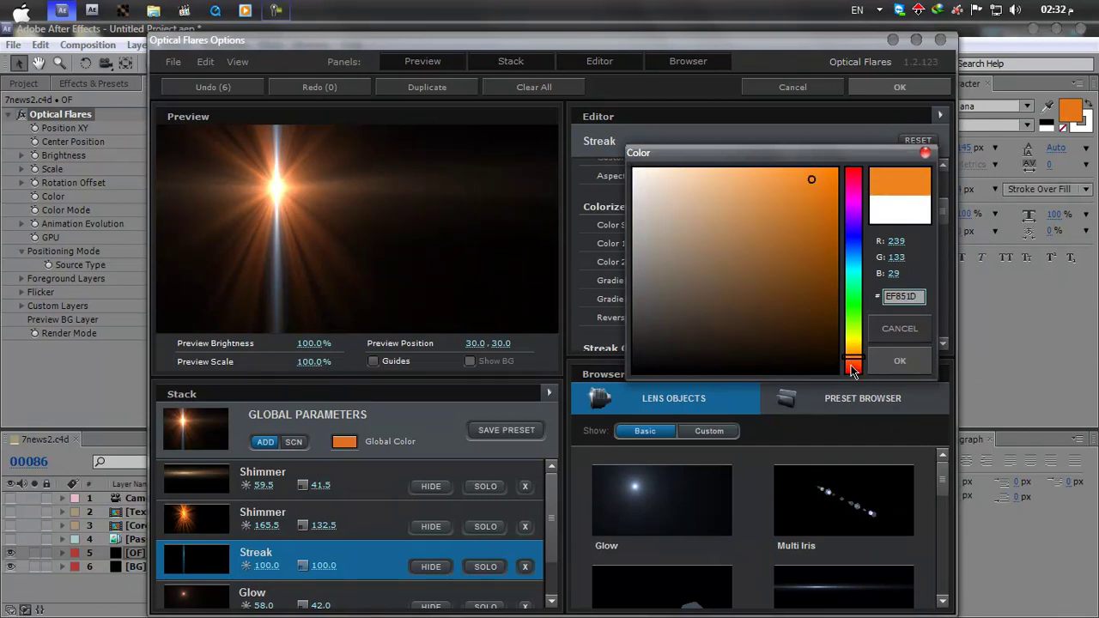
click(853, 366)
click(893, 361)
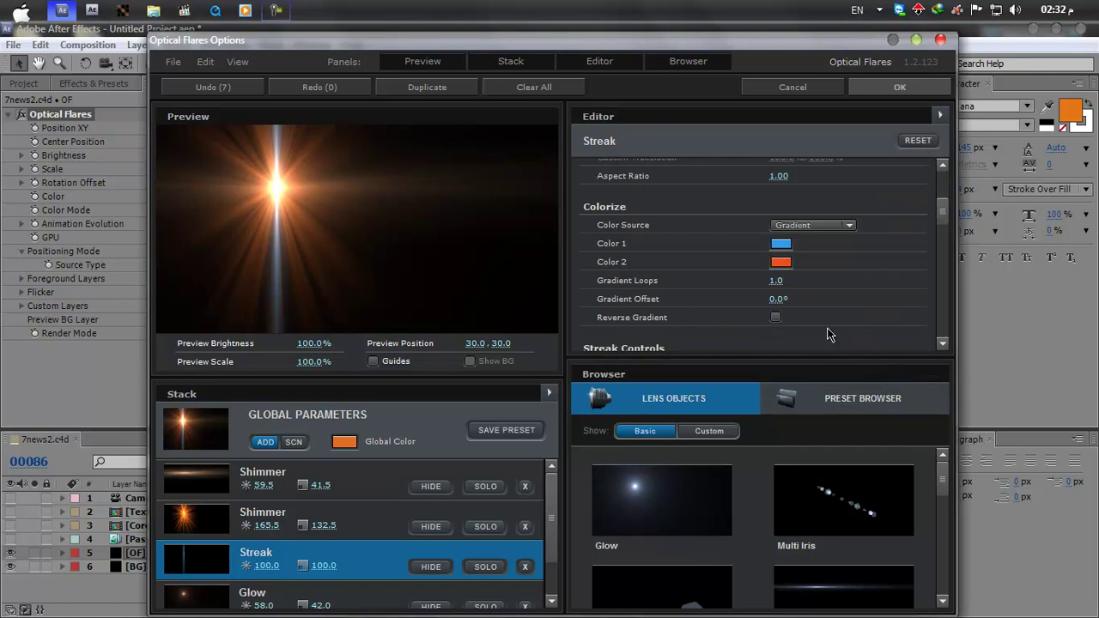
Set the Streak's Gradient Offset to 49°, compare Reverse Gradient on and off, ending with it off, and apply the flare settings
drag(776, 299, 854, 304)
click(776, 317)
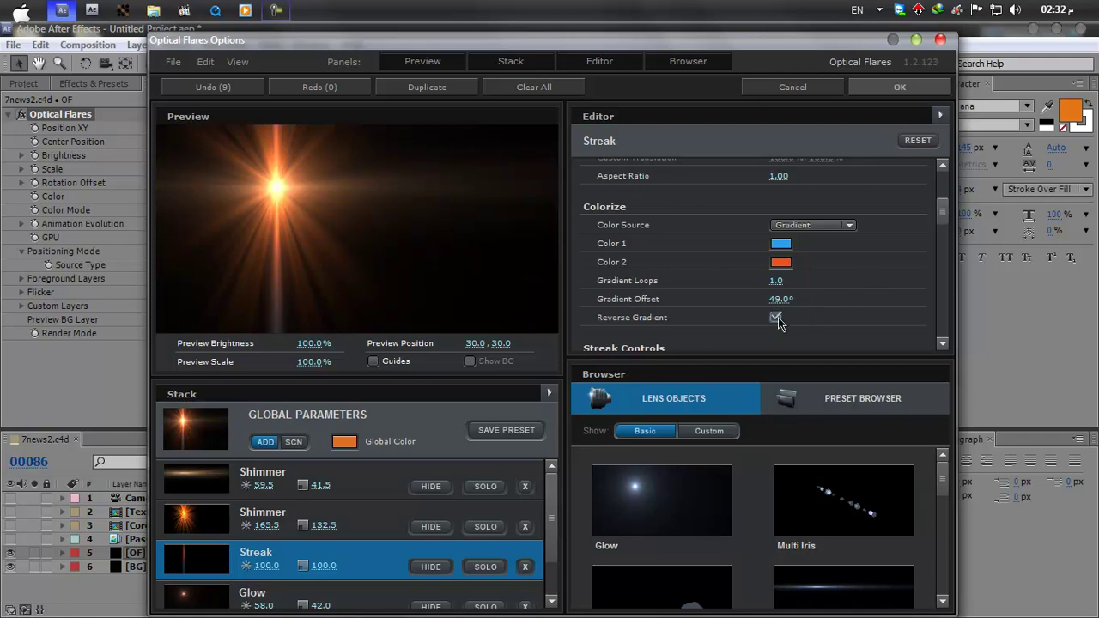
click(776, 317)
click(776, 318)
click(776, 318)
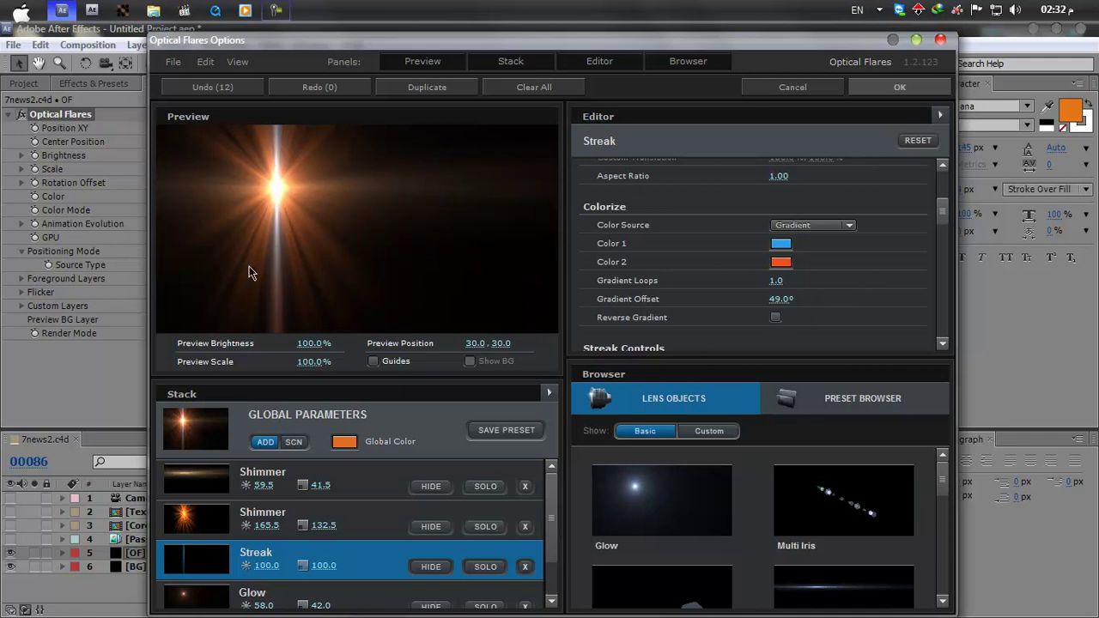
click(898, 87)
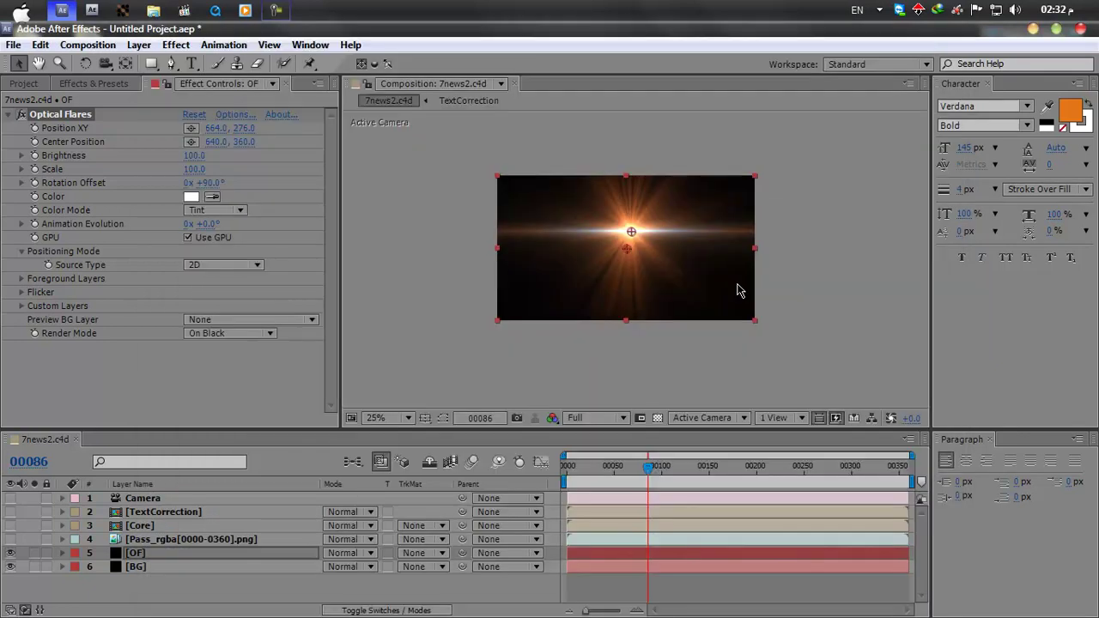
key(period)
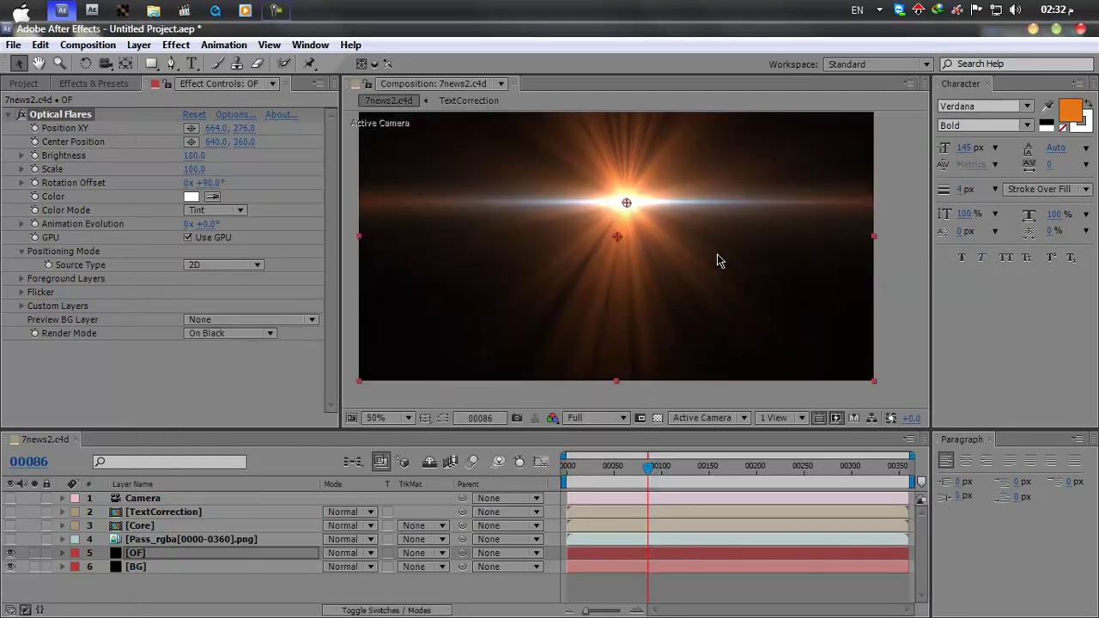
key(comma)
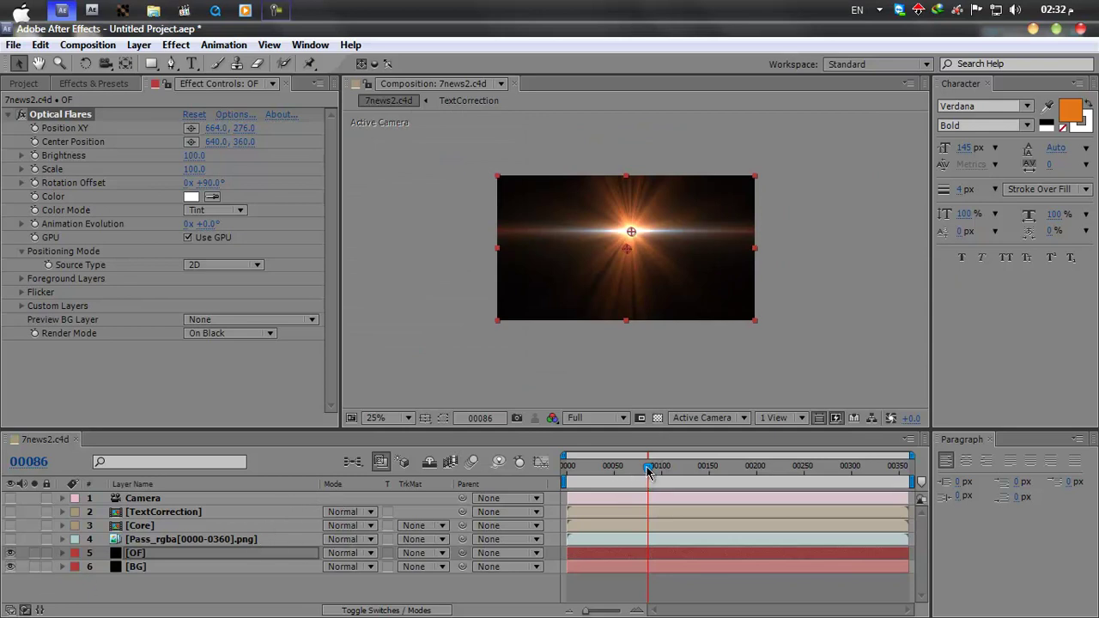
Try the On Transparent and Over Original render modes for the Optical Flares effect on the OF layer
click(148, 573)
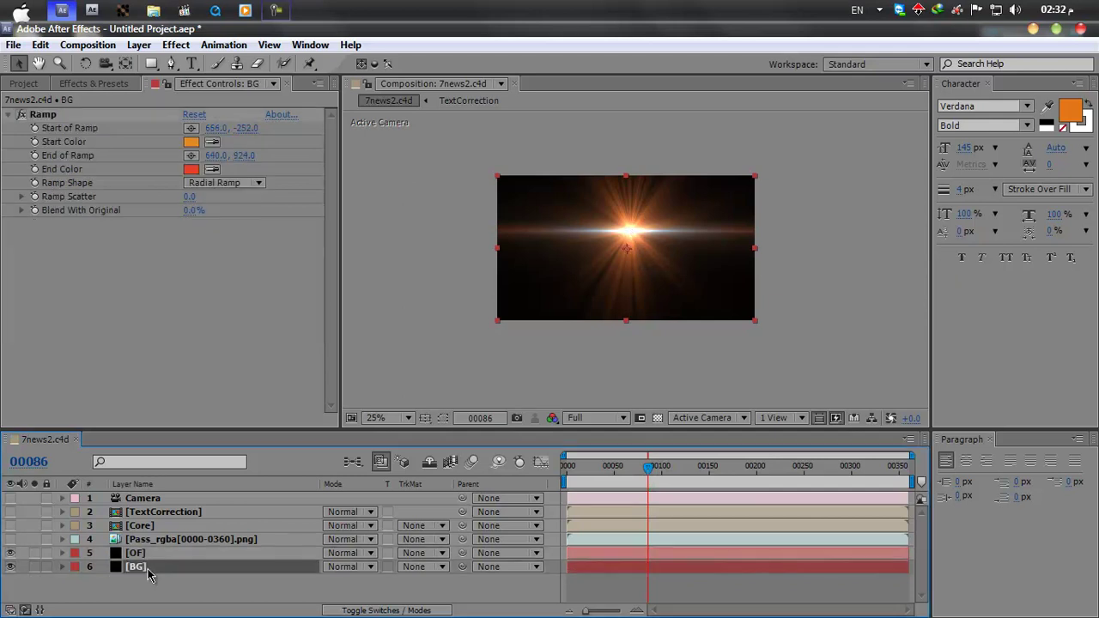
click(158, 556)
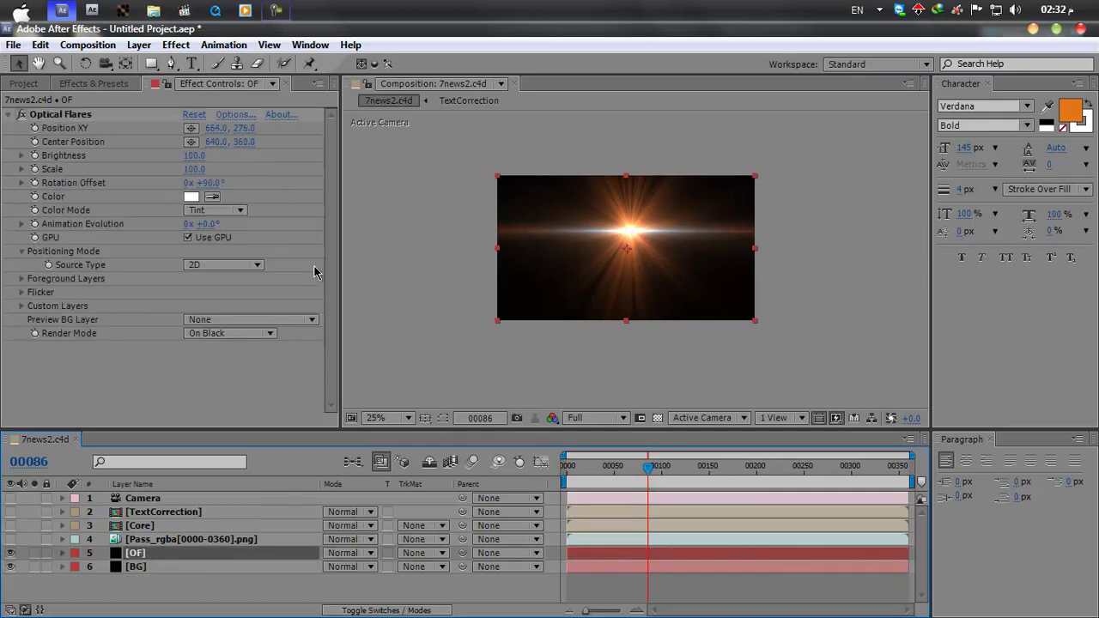
click(225, 334)
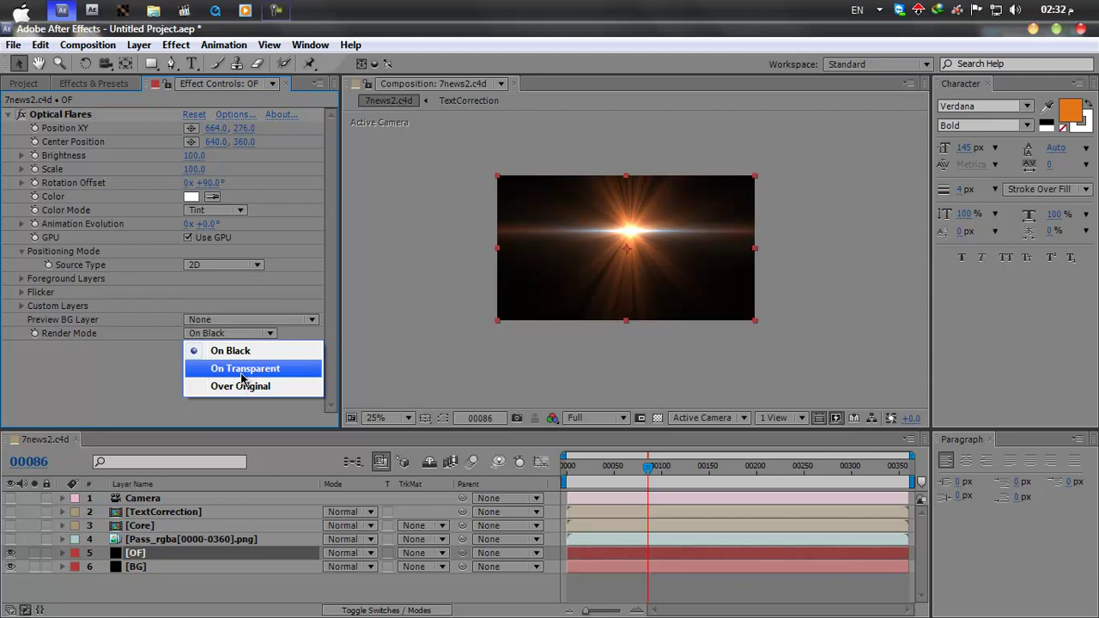
click(240, 369)
scroll(642, 247, up, 2)
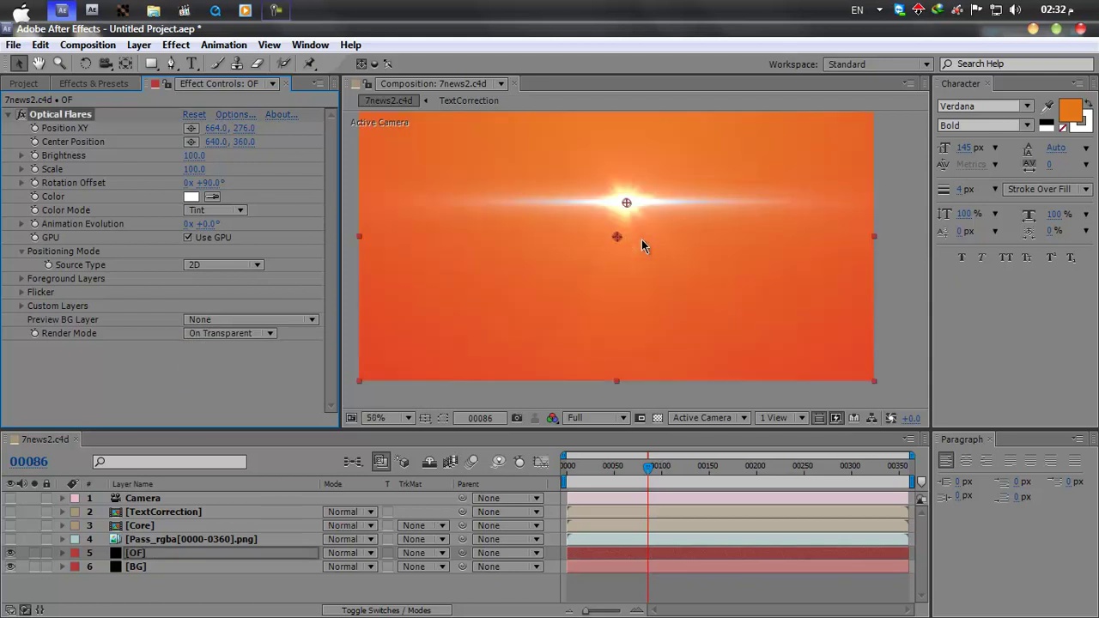
scroll(638, 248, down, 2)
click(249, 333)
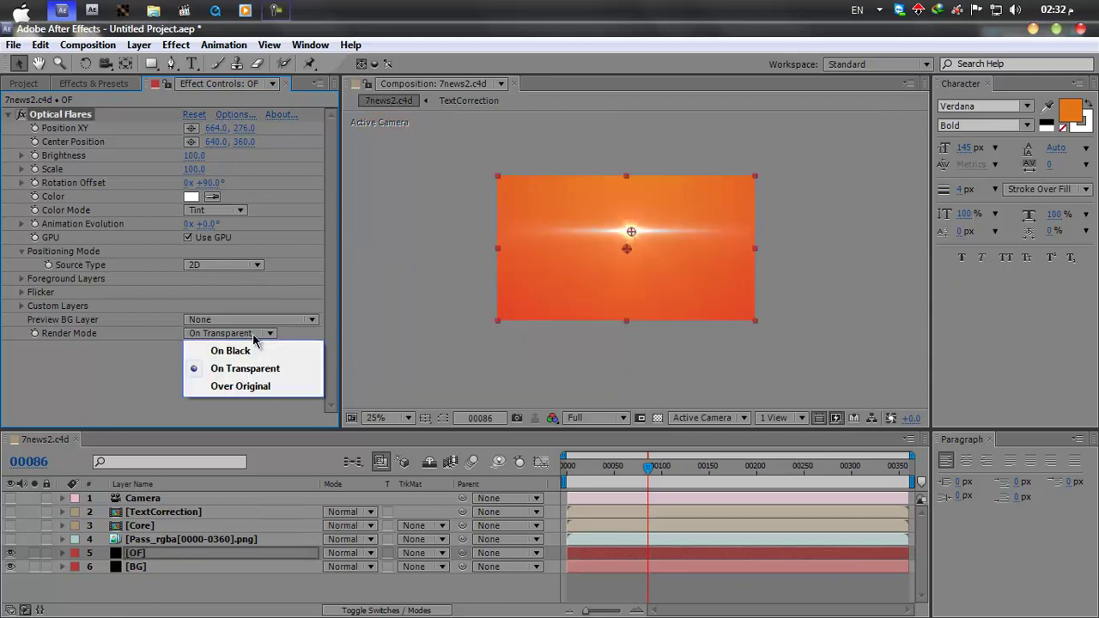
click(251, 388)
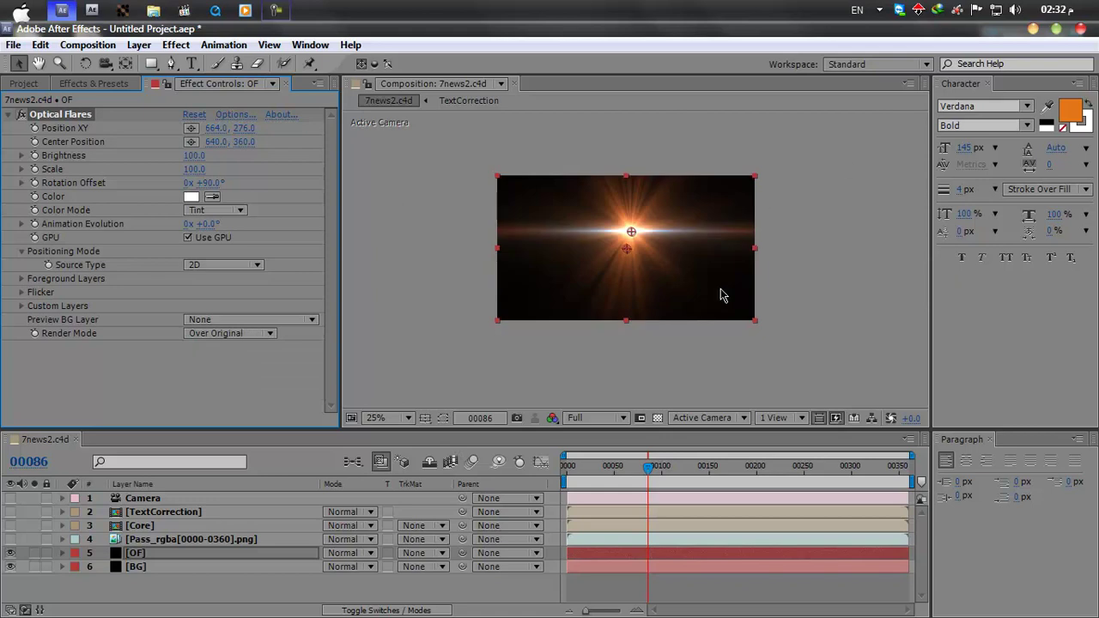
Move the OF layer's flare to about 636, 324 and set its render mode to On Transparent
drag(630, 236, 626, 243)
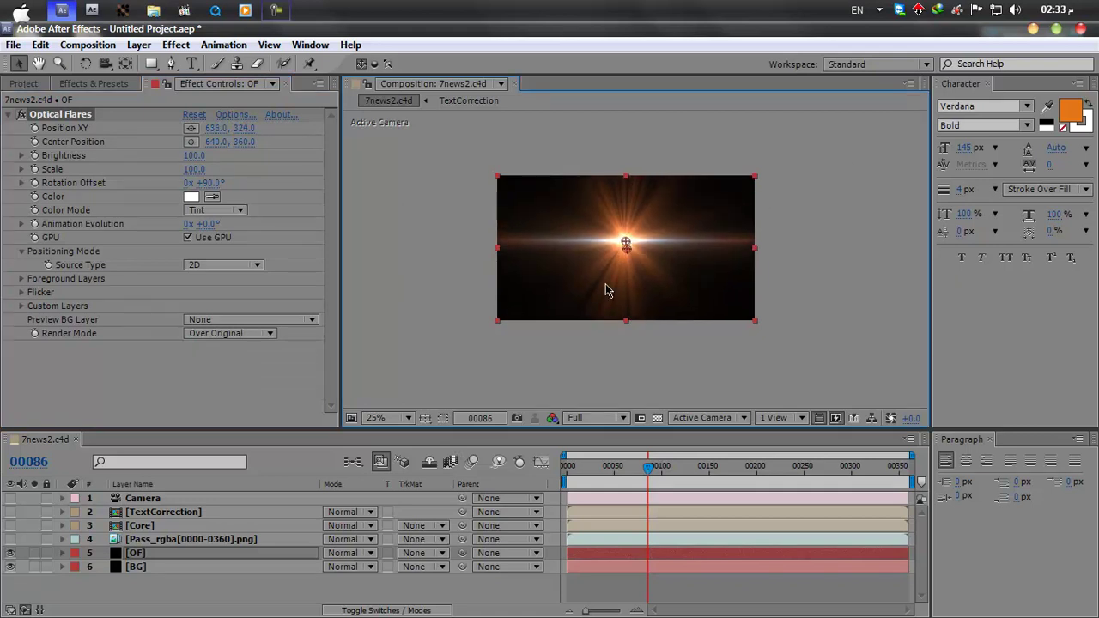
key(period)
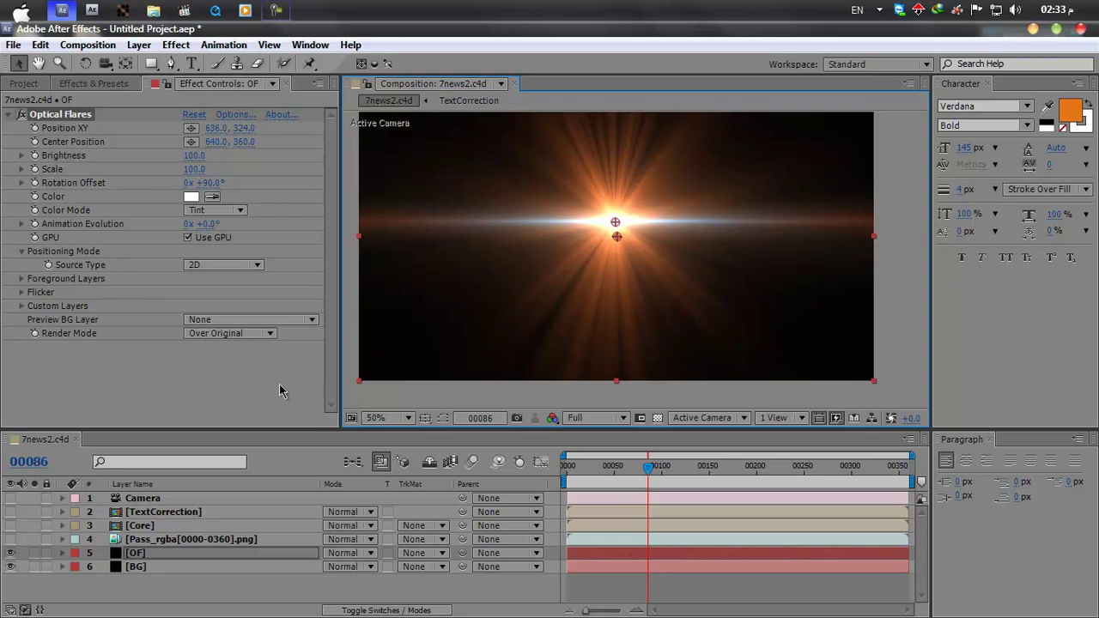
click(253, 334)
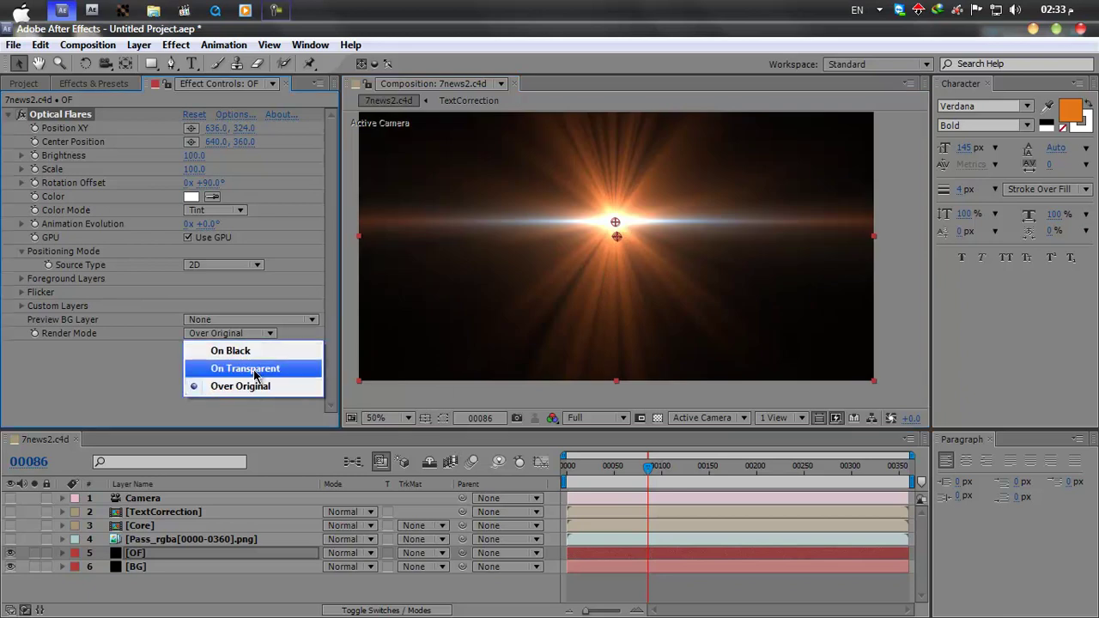
click(255, 369)
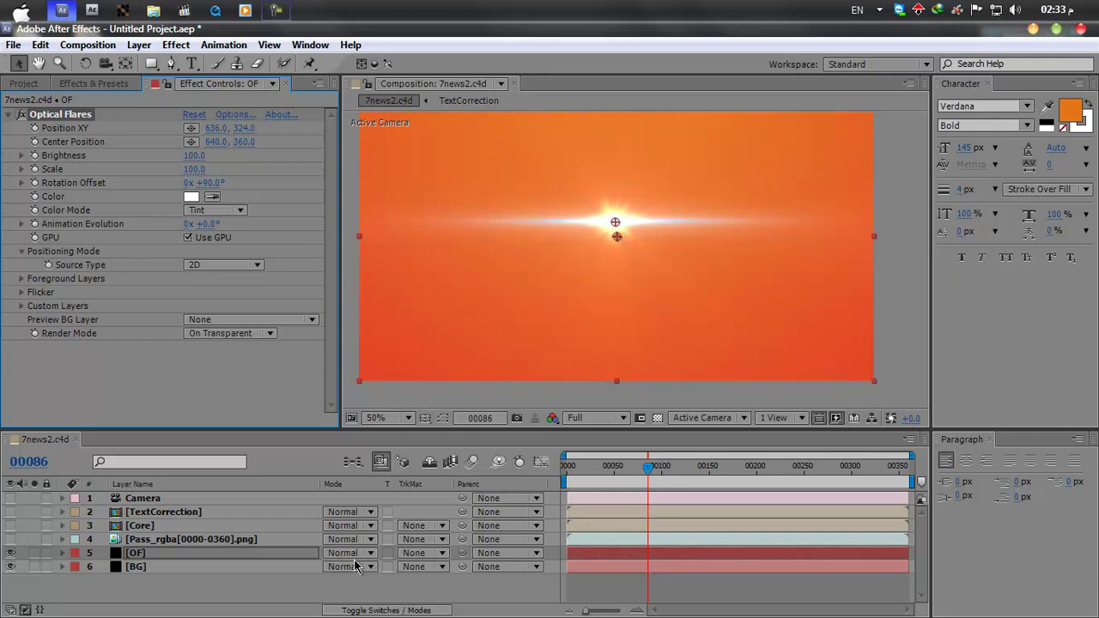
Try the Add blending mode on the OF layer over the orange background
click(353, 554)
click(348, 194)
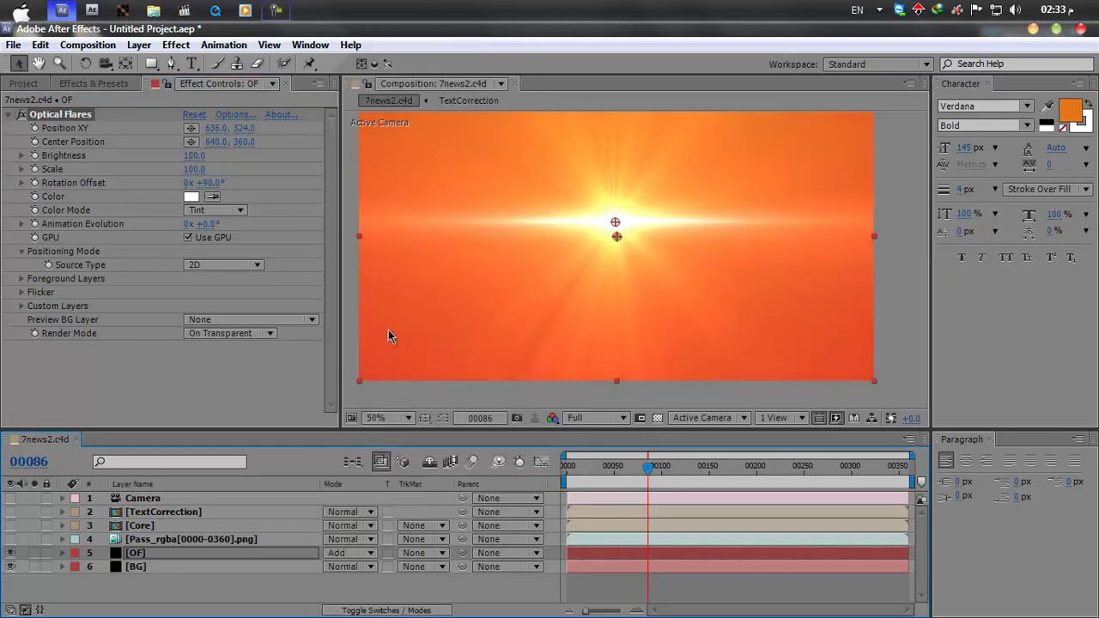
scroll(648, 247, down, 2)
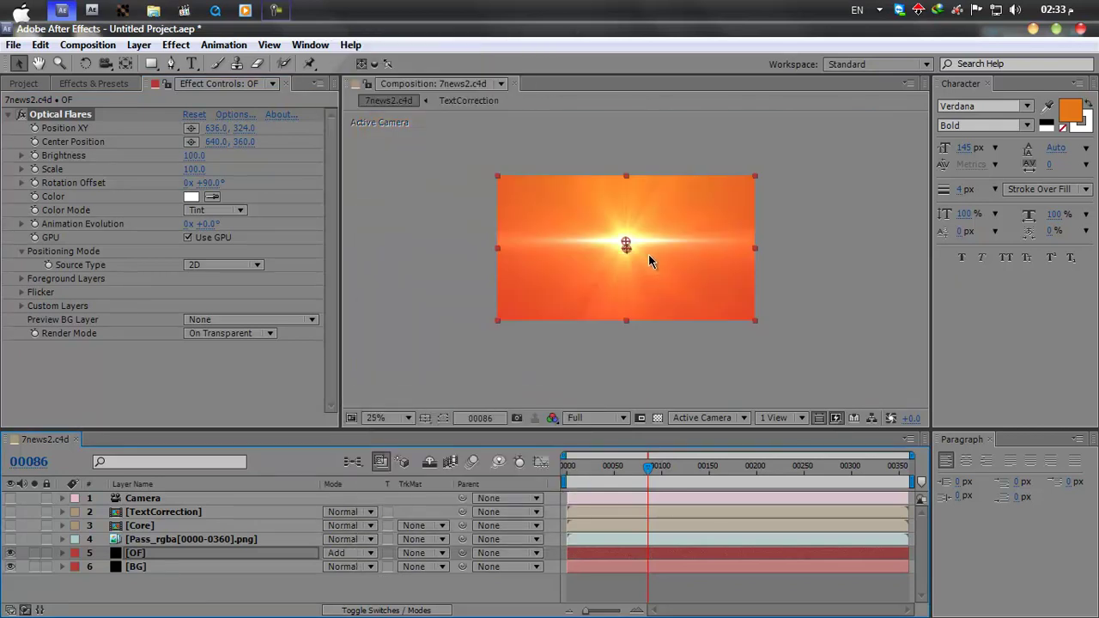
scroll(647, 258, up, 2)
Set the OF layer's blending mode to Screen and enlarge its flare to a scale of 420
click(347, 553)
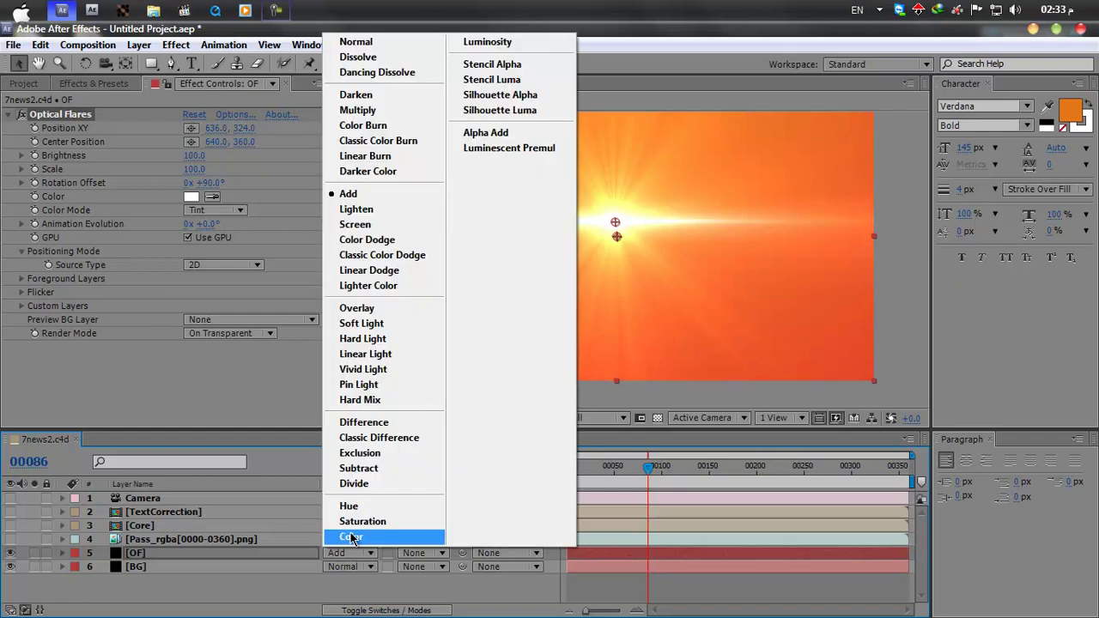
click(368, 229)
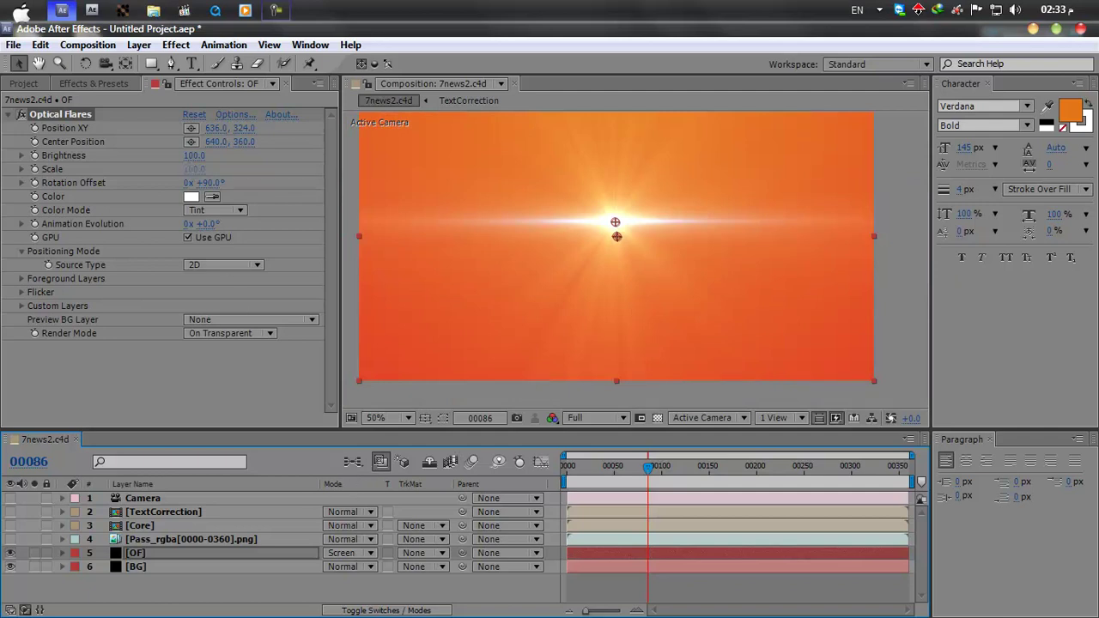
mouse_move(194, 169)
mouse_down()
mouse_move(257, 169)
mouse_move(155, 169)
mouse_move(212, 169)
mouse_up()
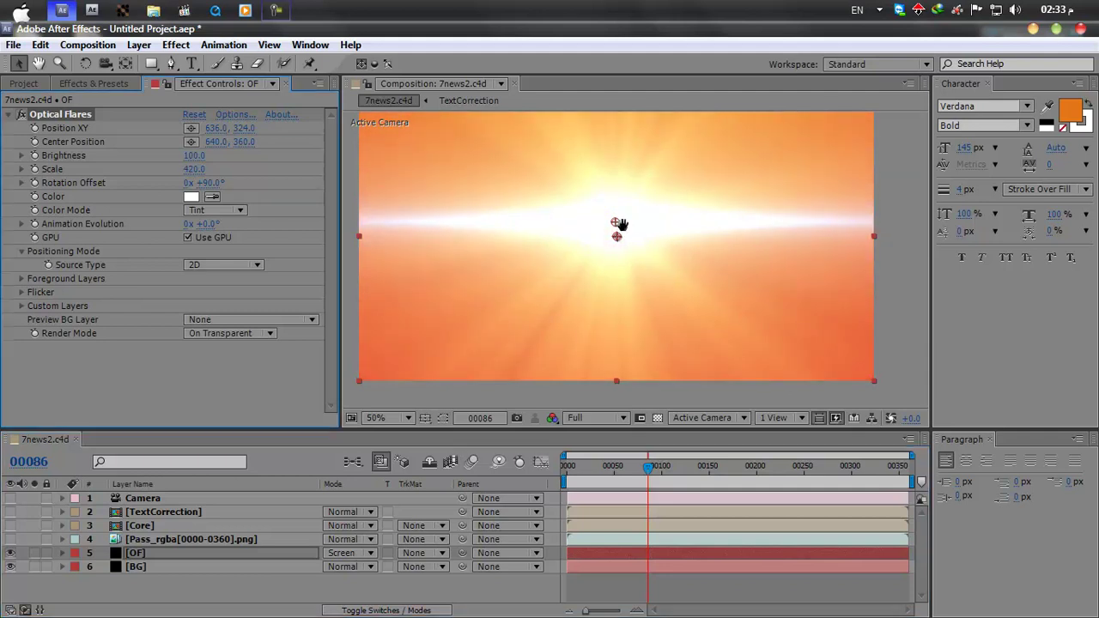
drag(618, 228, 620, 262)
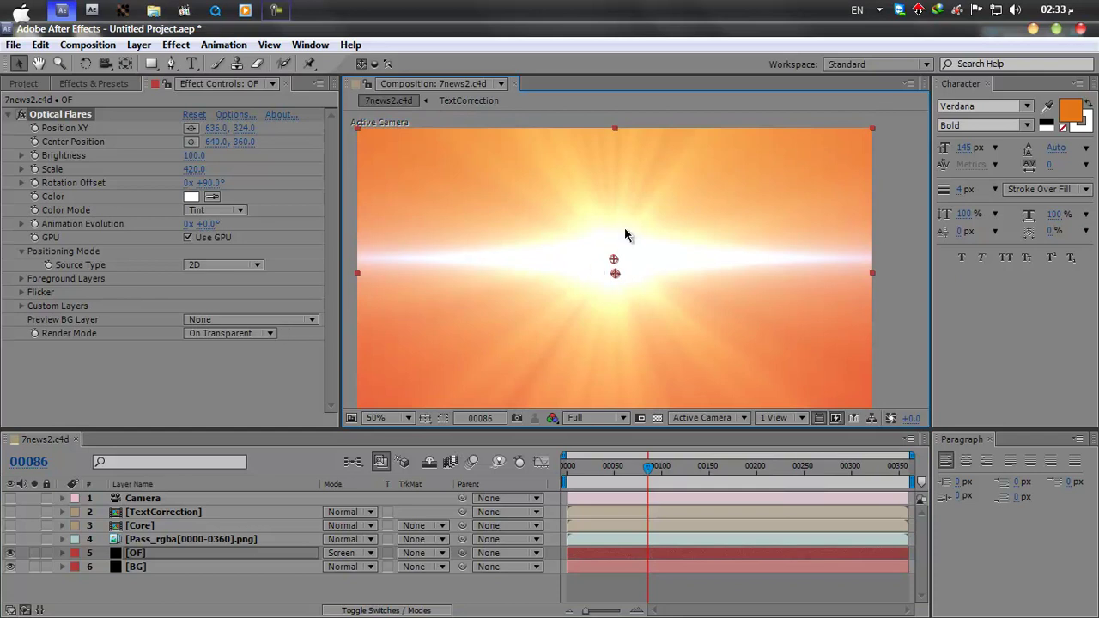
In the Optical Flares options, set the Spike Ball's brightness to 78 and scale to 151.5, and apply the changes
click(241, 115)
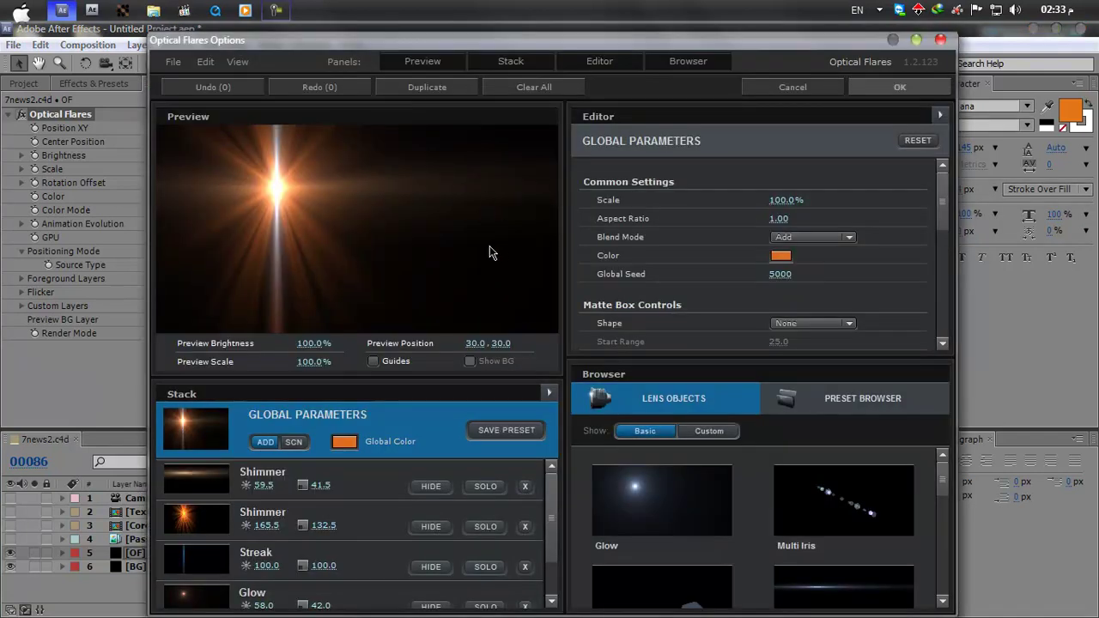
scroll(548, 537, down, 2)
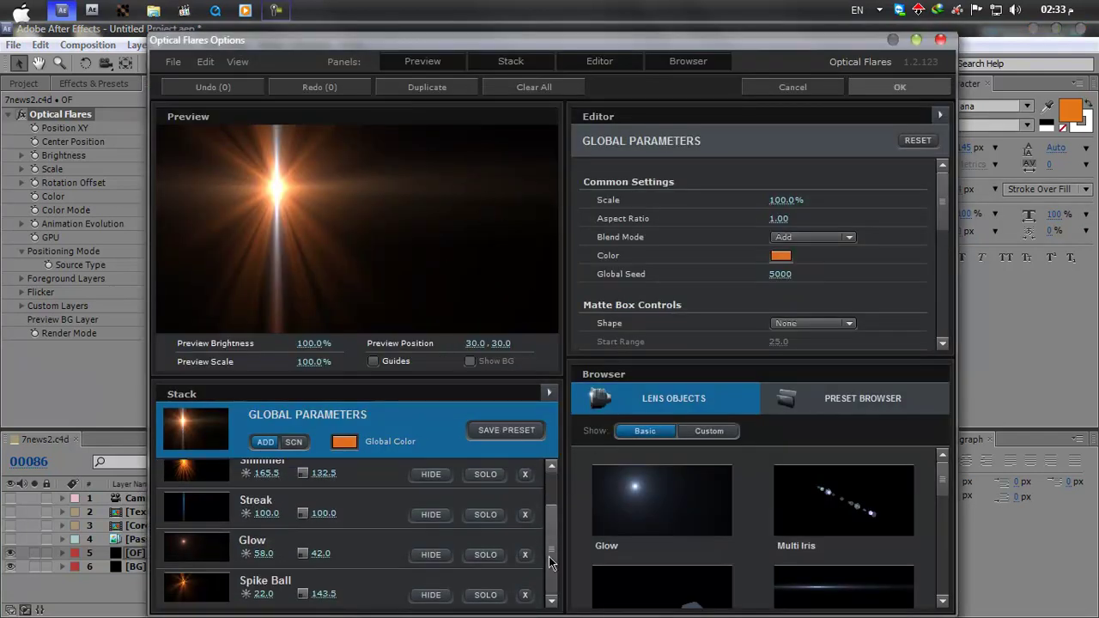
drag(333, 595, 338, 595)
drag(271, 596, 342, 592)
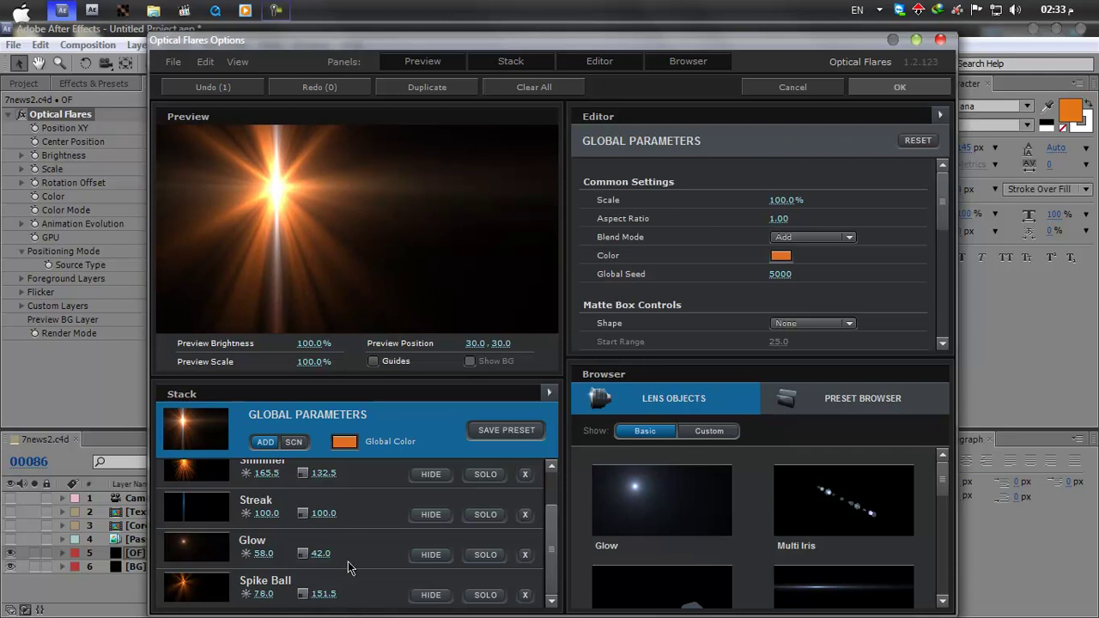
click(900, 87)
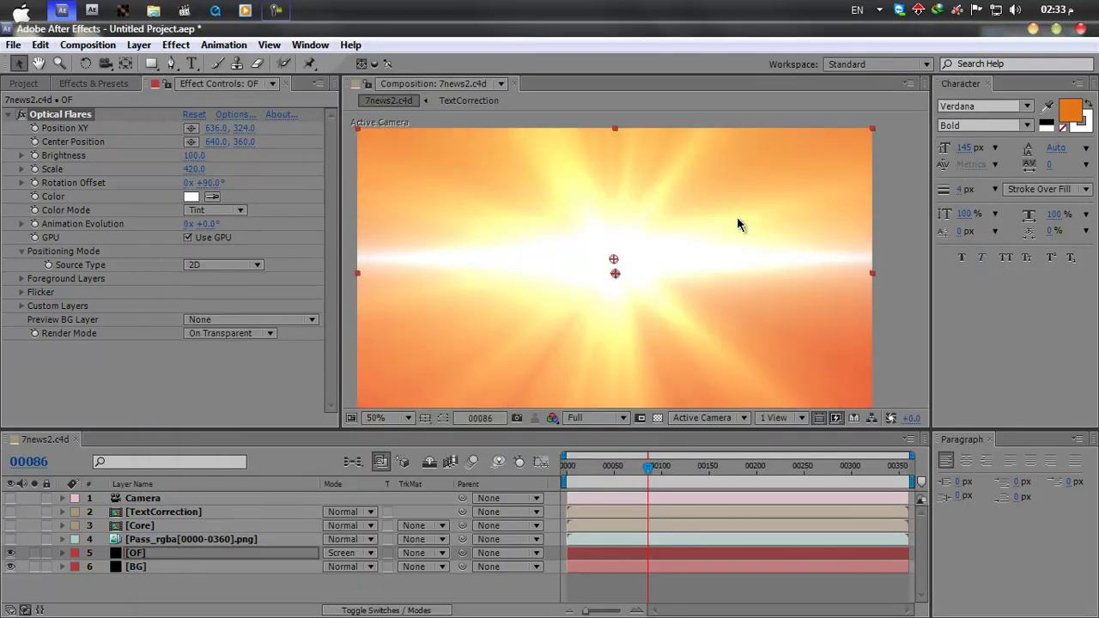
Add a keyframe for the OF layer's flare scale at frame 0
scroll(638, 255, down, 1)
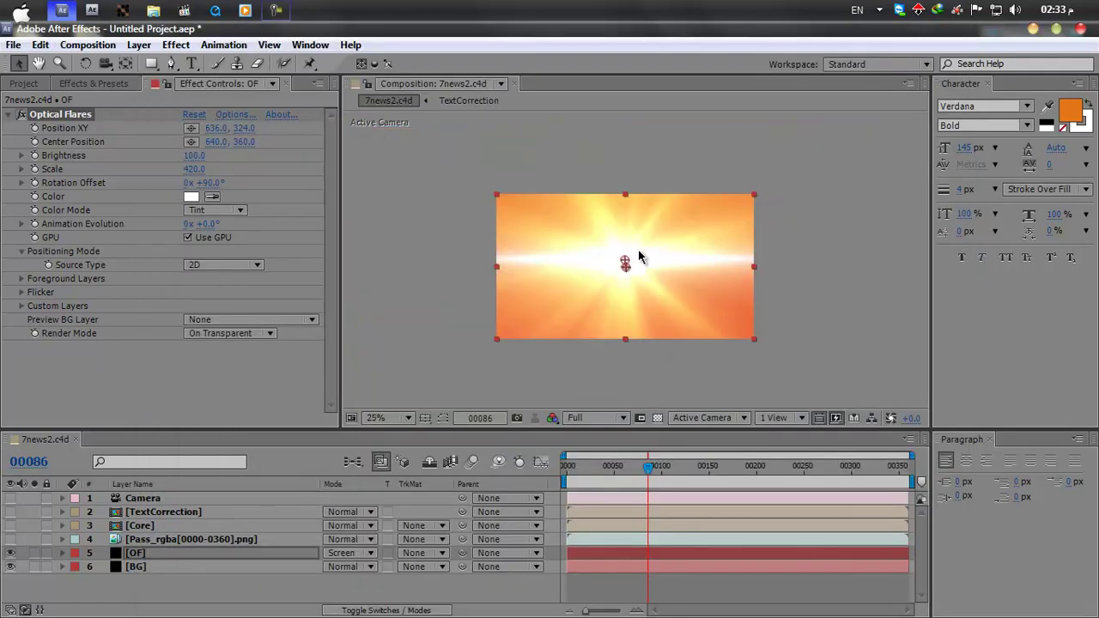
scroll(638, 249, up, 1)
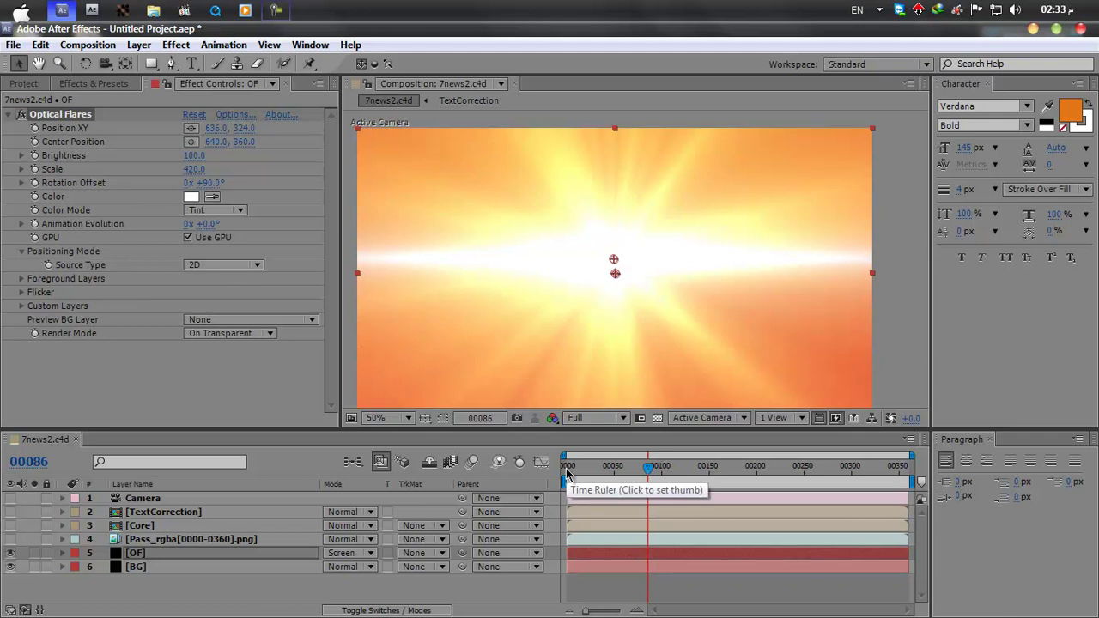
click(566, 468)
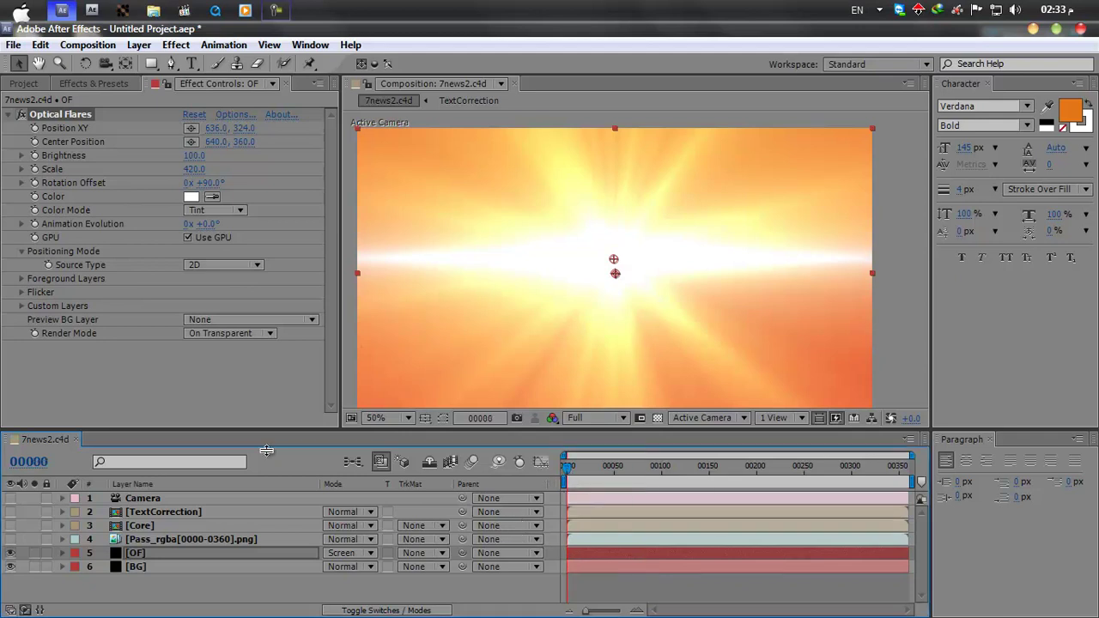
click(34, 170)
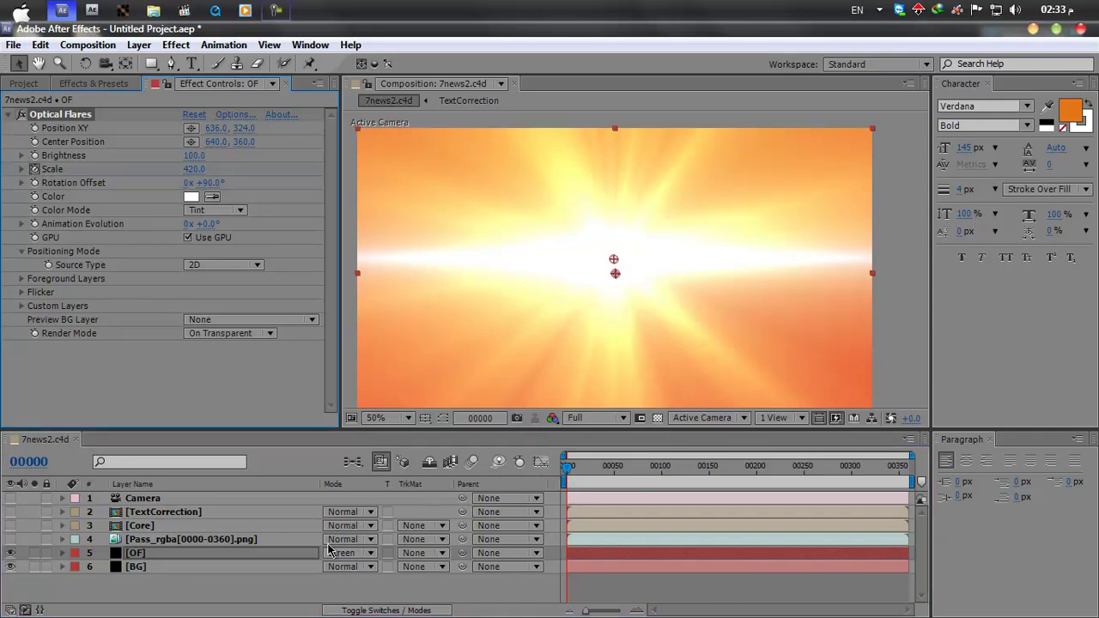
Keyframe the BG layer's ramp Start Color and End Color at frame 0 and set both to black (000000)
click(192, 569)
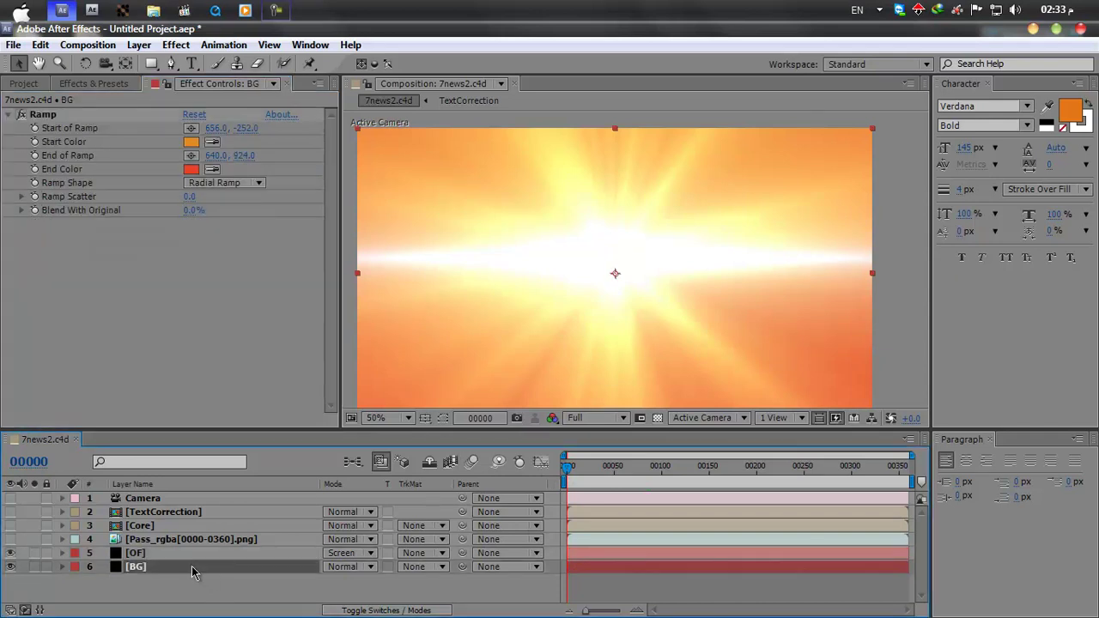
click(34, 143)
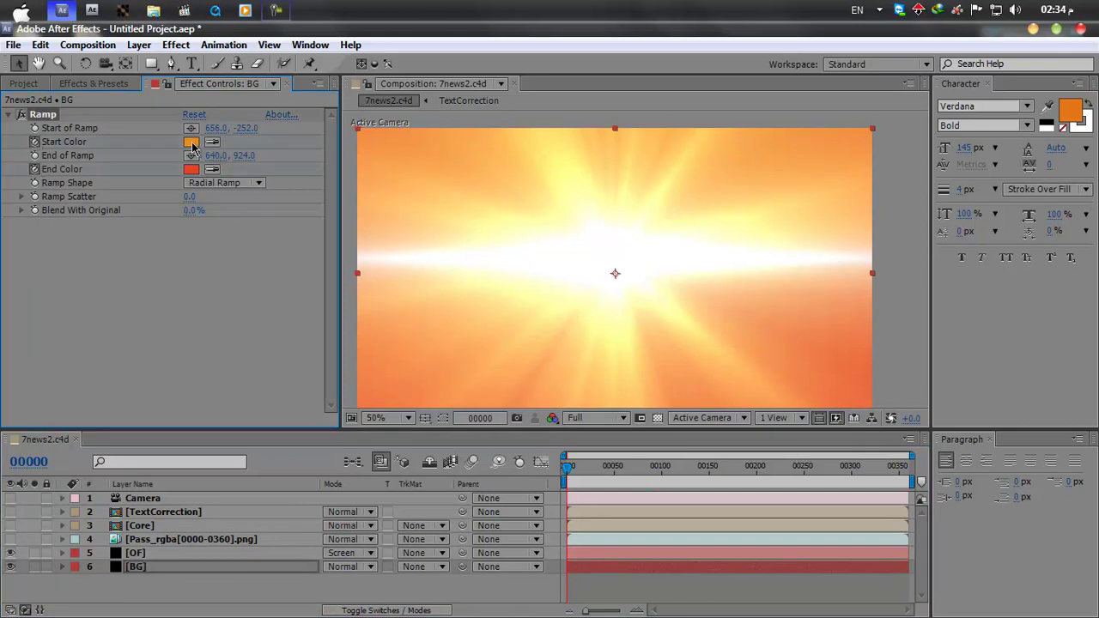
click(190, 142)
click(73, 431)
click(401, 239)
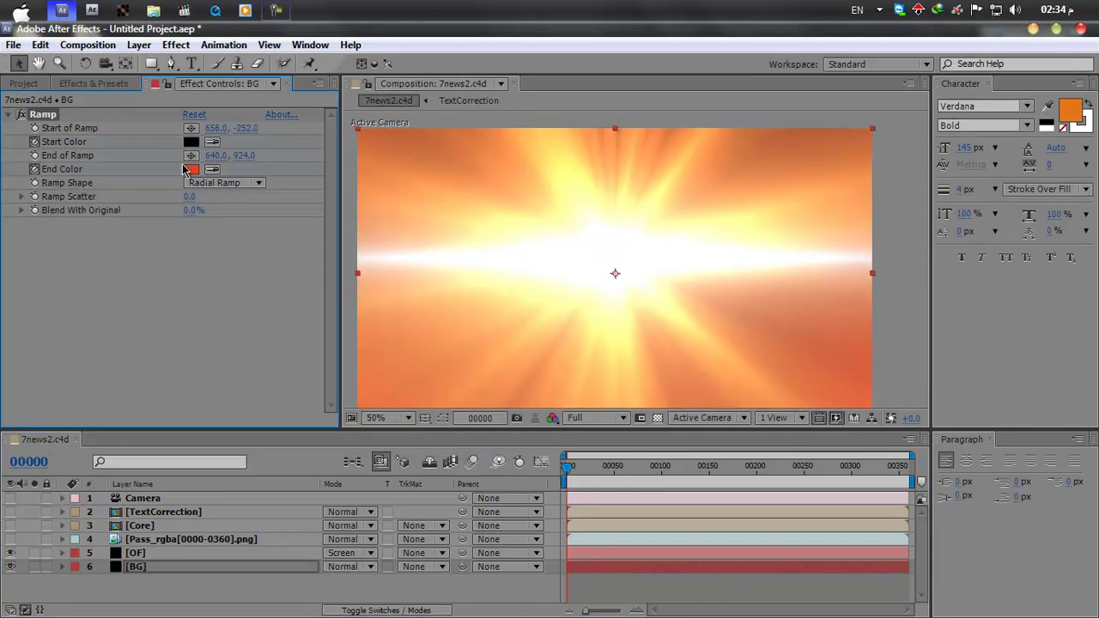
click(191, 169)
click(72, 431)
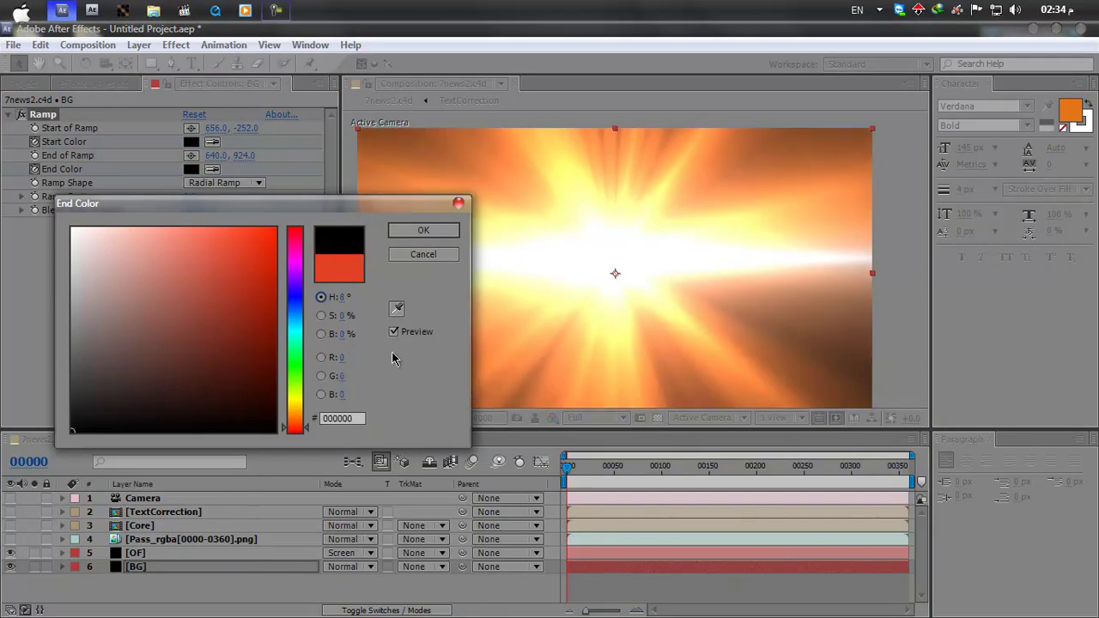
click(423, 230)
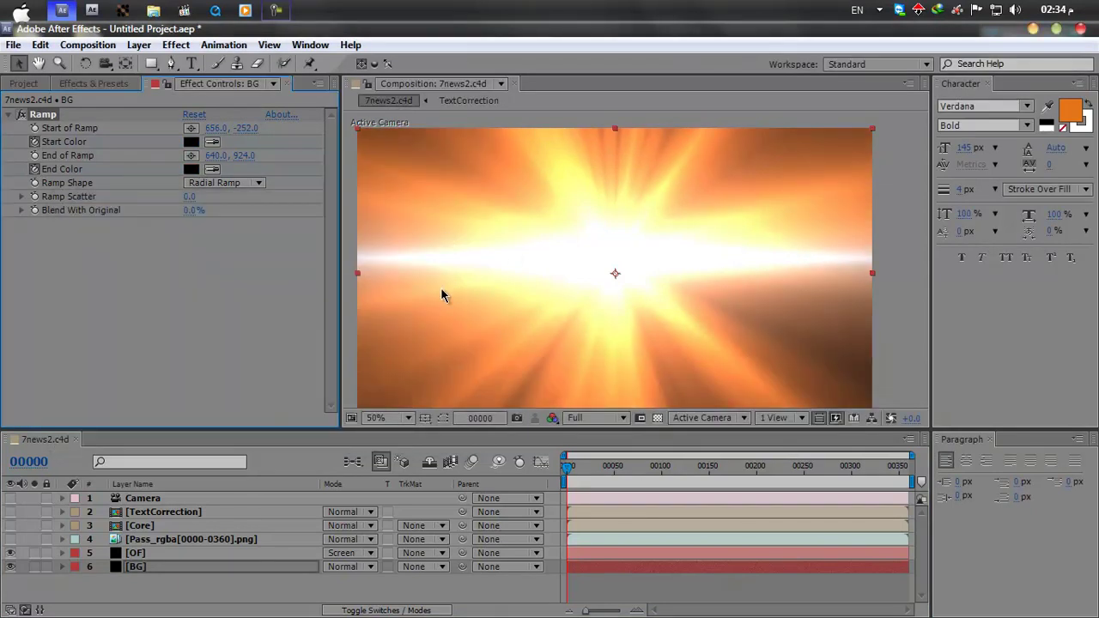
Reveal the keyframed properties of the OF and BG layers and set the flare scale to 0 at frame 0
click(191, 553)
shift+click(183, 568)
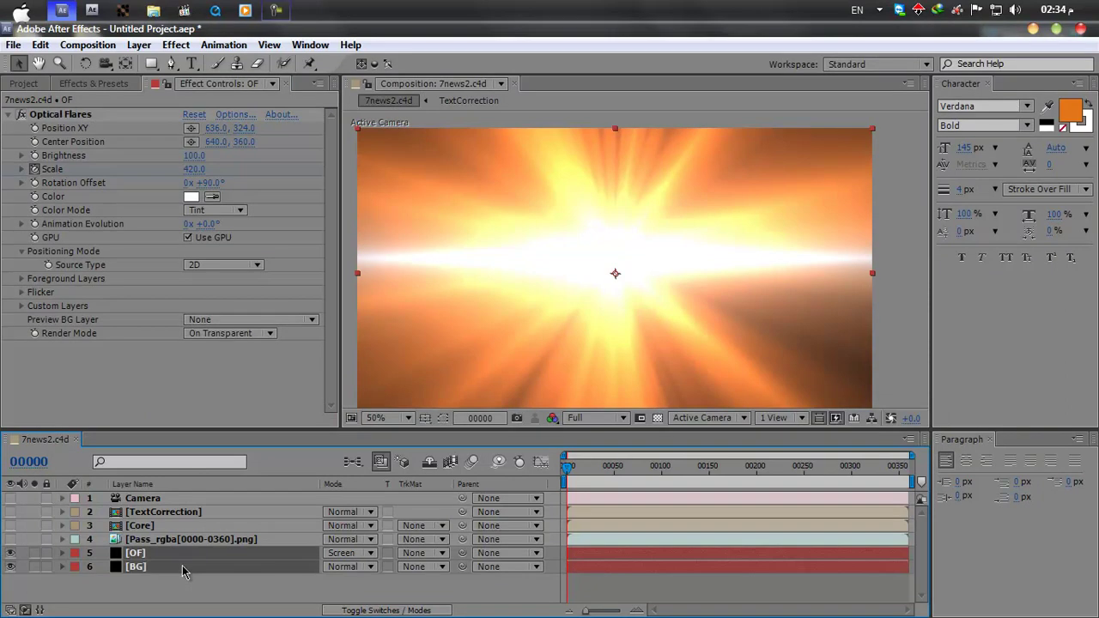
key(u)
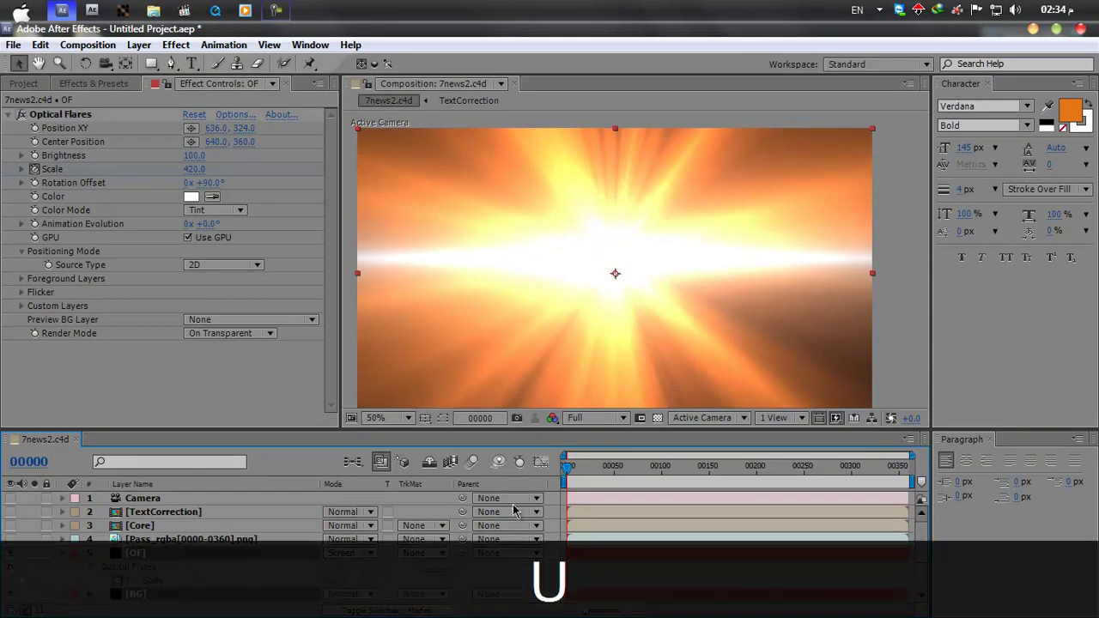
drag(549, 429, 549, 343)
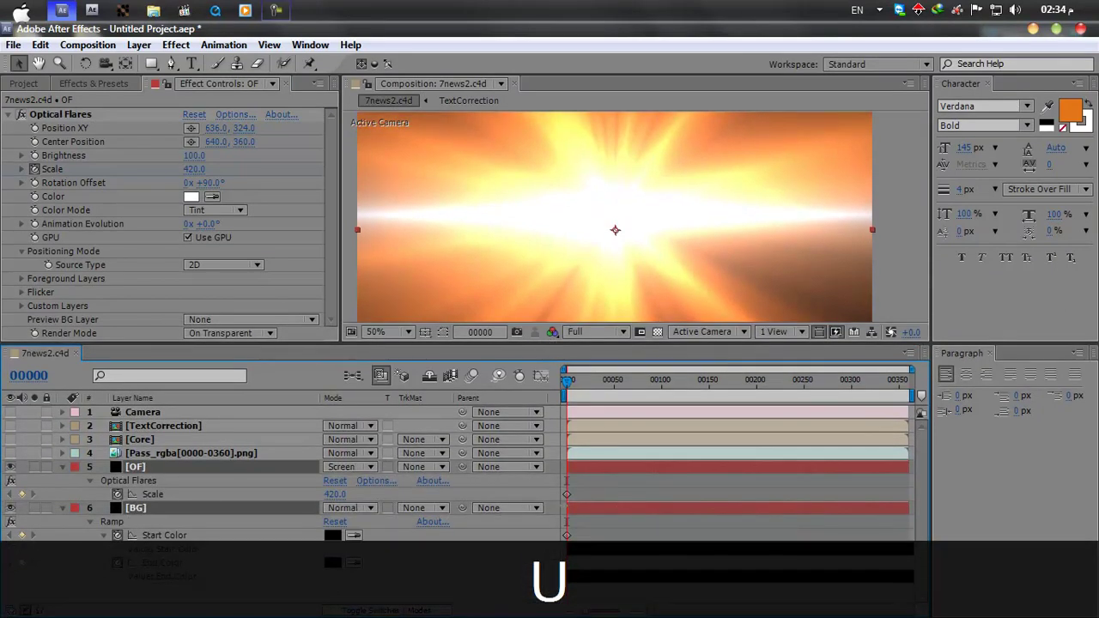
click(335, 494)
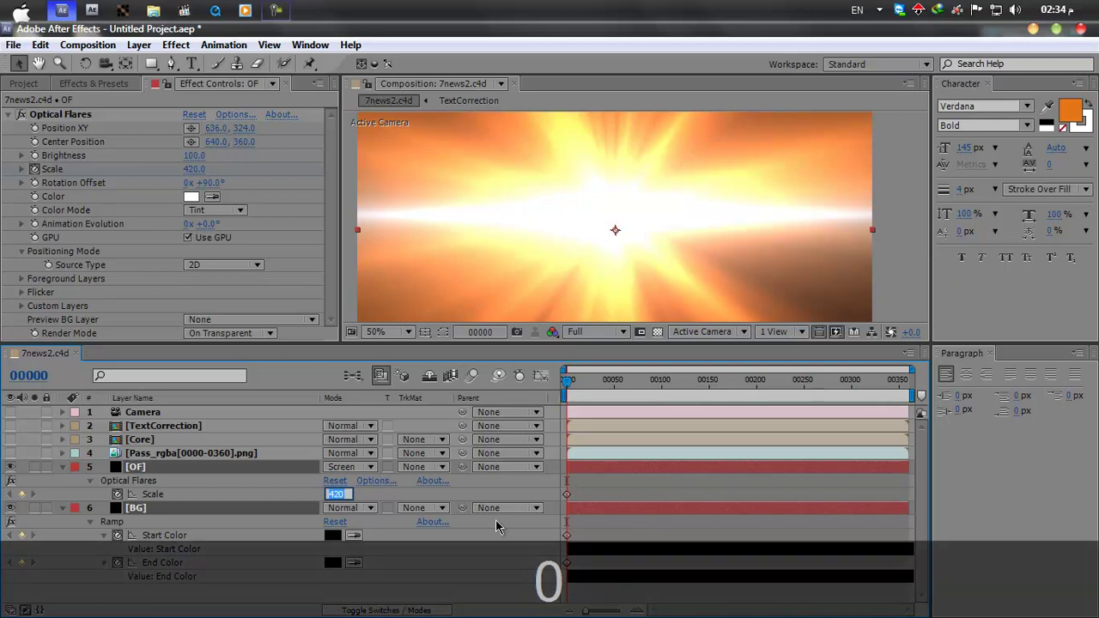
text(0)
key(Return)
click(337, 494)
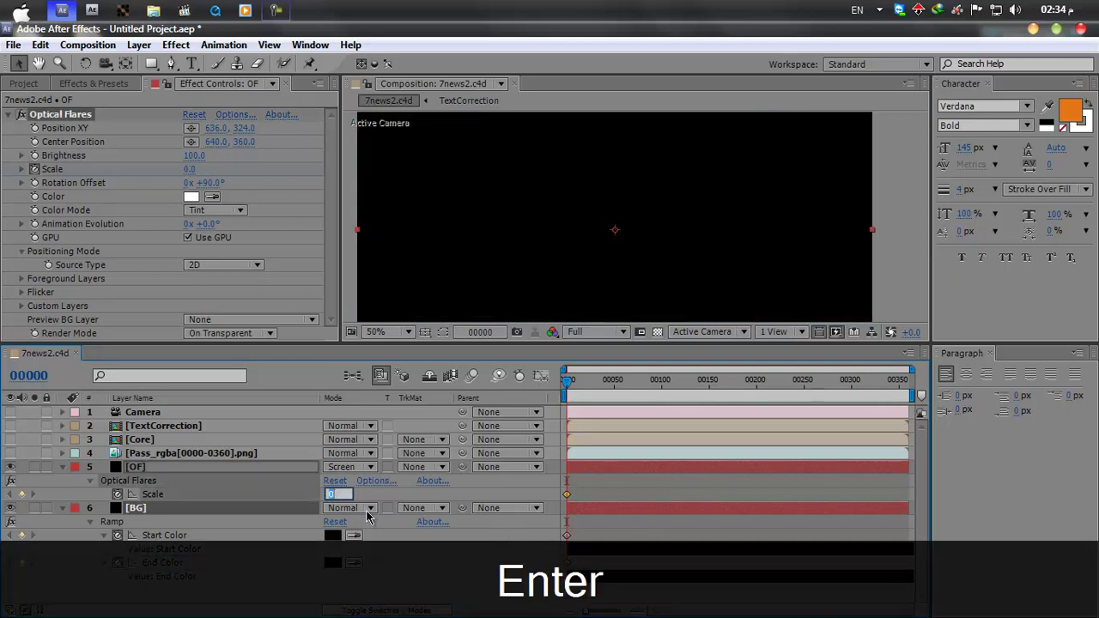
text(0)
key(Return)
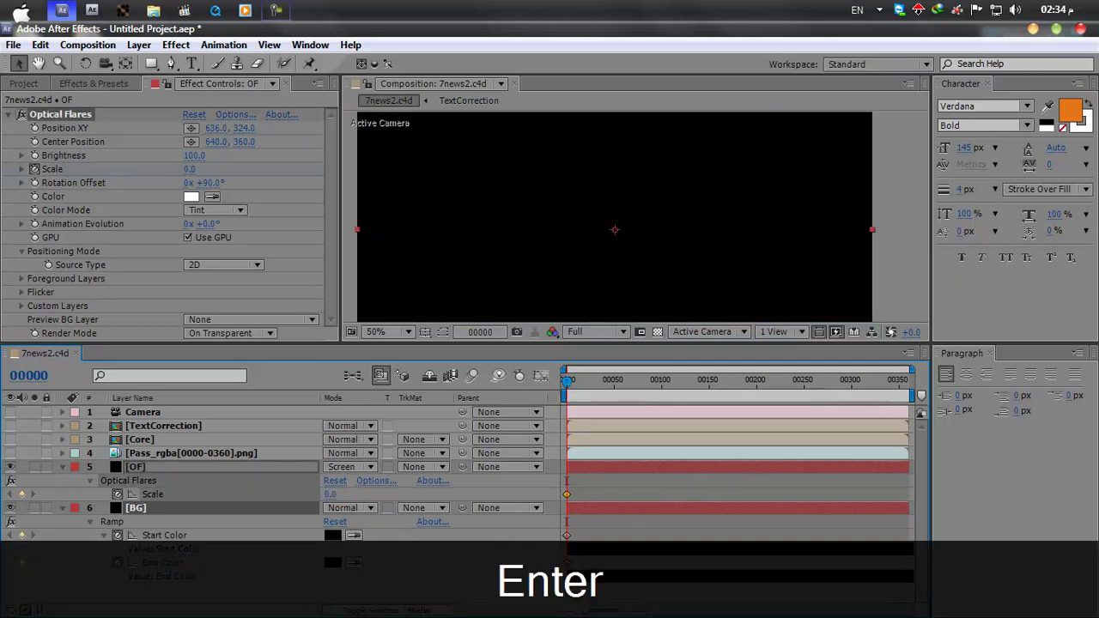
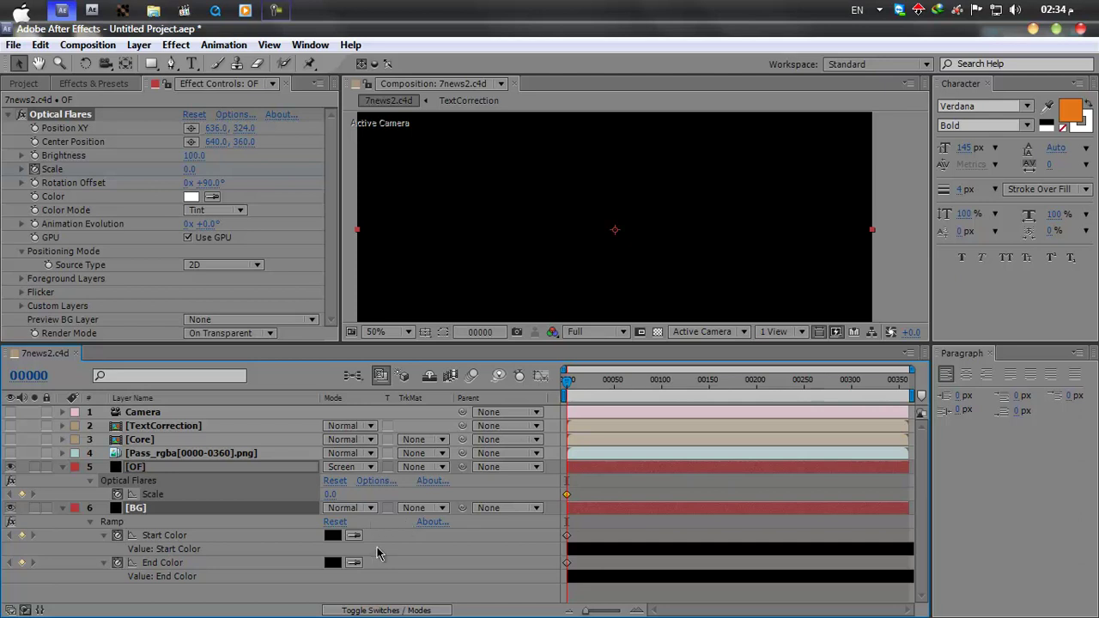
Add a keyframe setting the OF layer's flare scale to 430 at frame 13
drag(567, 390, 586, 389)
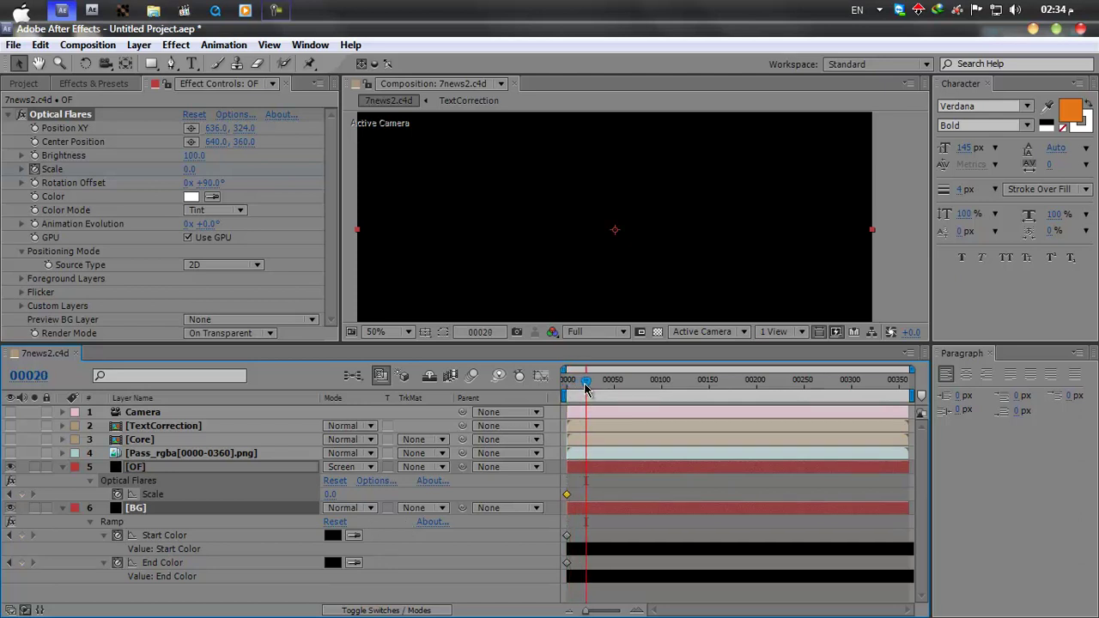
click(11, 454)
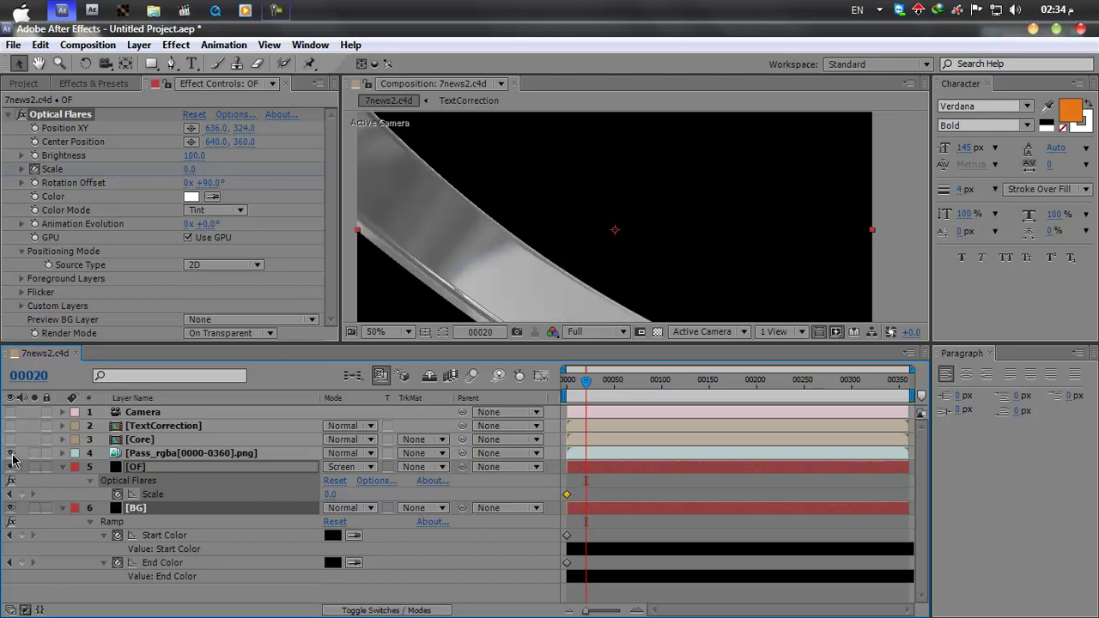
click(12, 455)
click(580, 384)
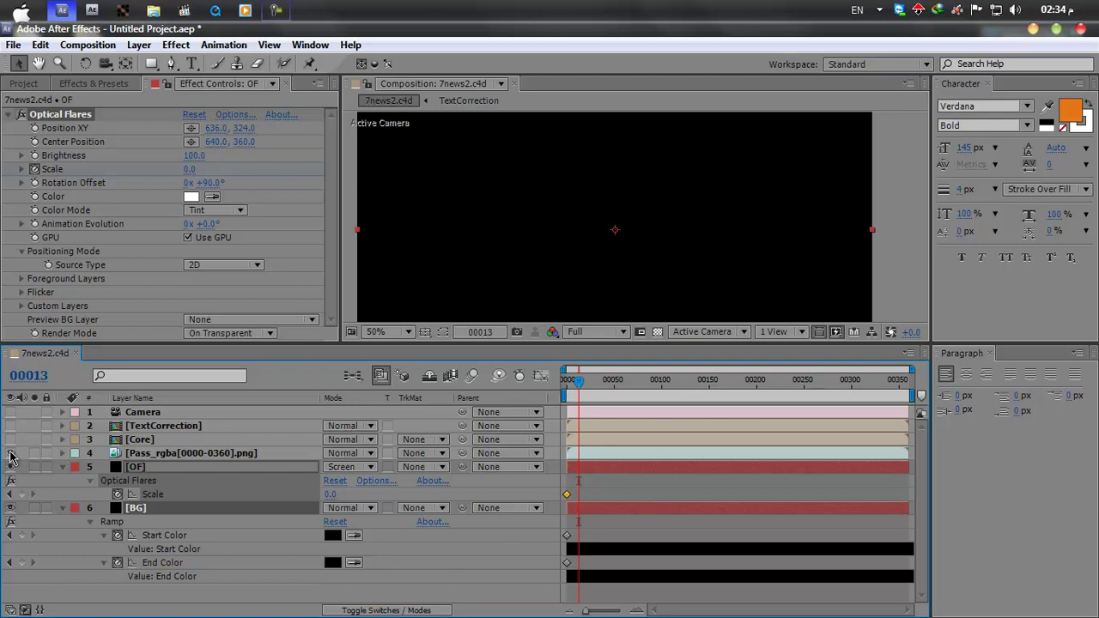
click(331, 494)
text(4)
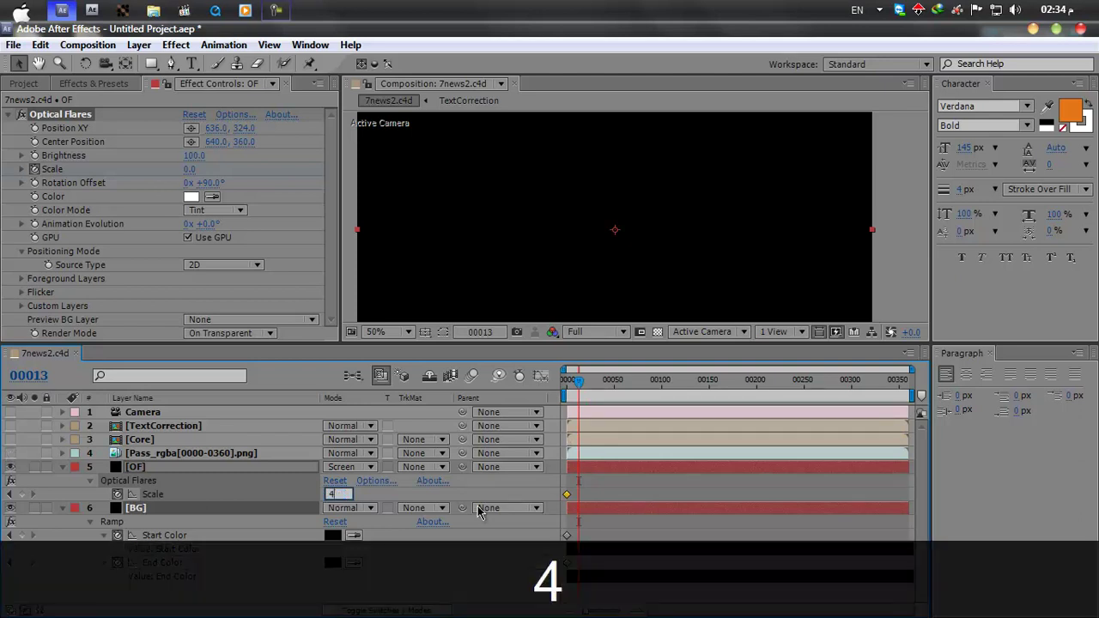
text(30)
key(Return)
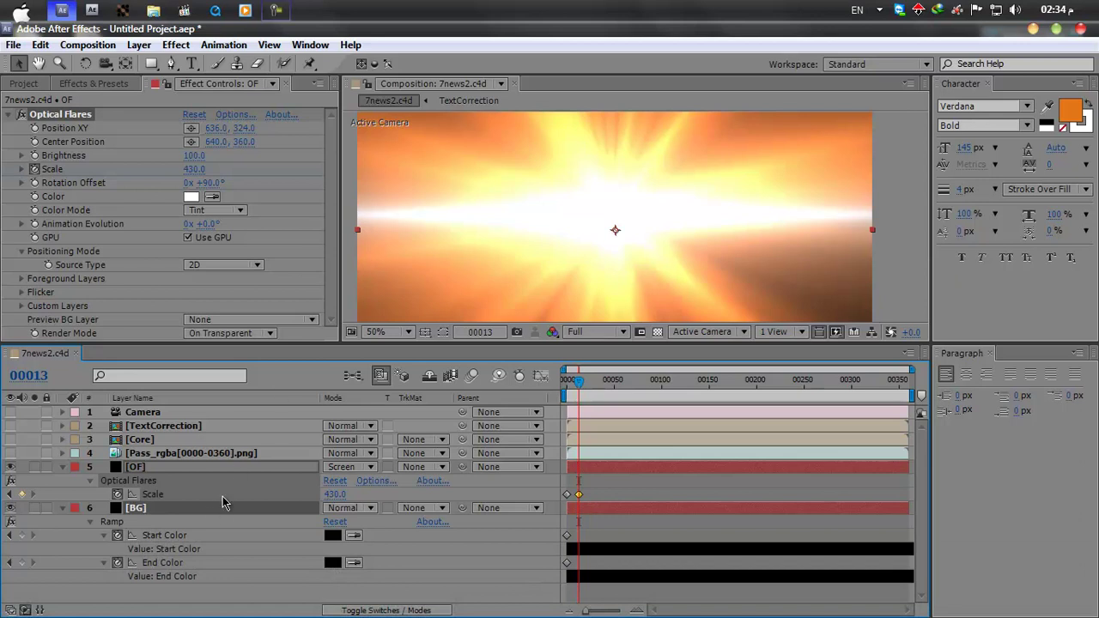
Keyframe the BG layer's ramp at frame 13 with an orange Start Color and a red-orange End Color
click(191, 455)
click(171, 516)
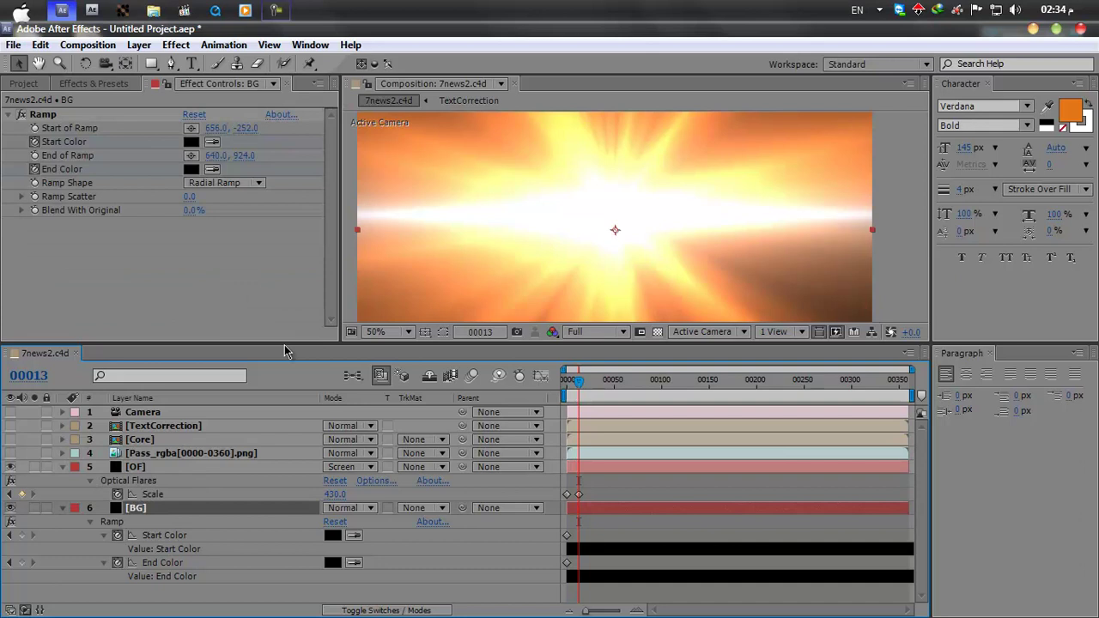
click(192, 142)
mouse_move(302, 420)
mouse_down()
mouse_move(301, 402)
mouse_move(300, 415)
mouse_up()
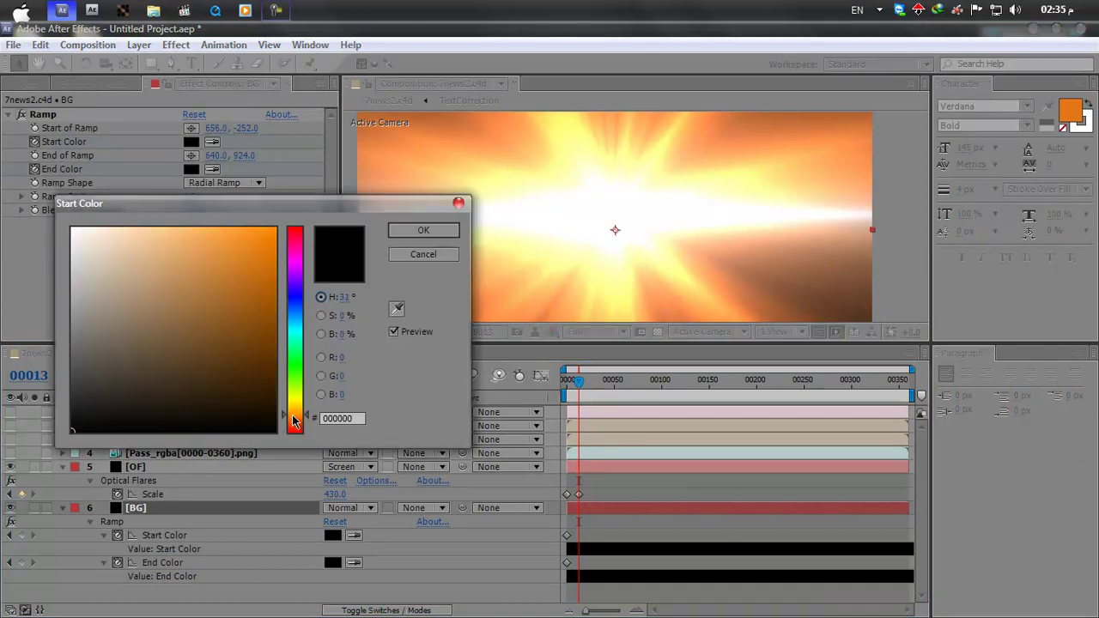
click(258, 236)
click(424, 230)
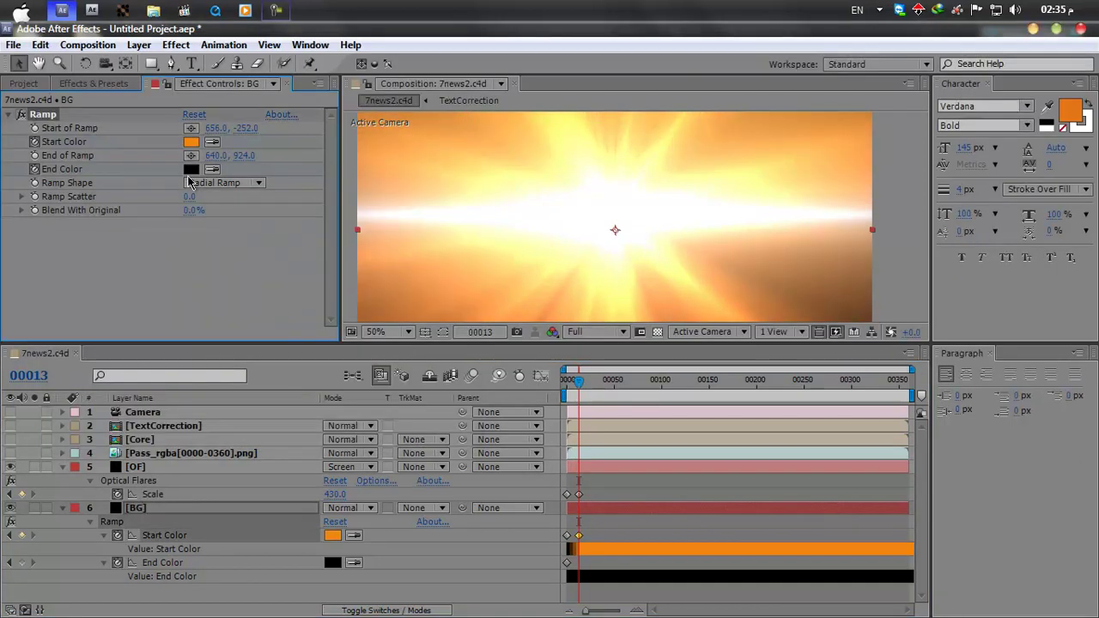
click(190, 169)
drag(289, 430, 289, 422)
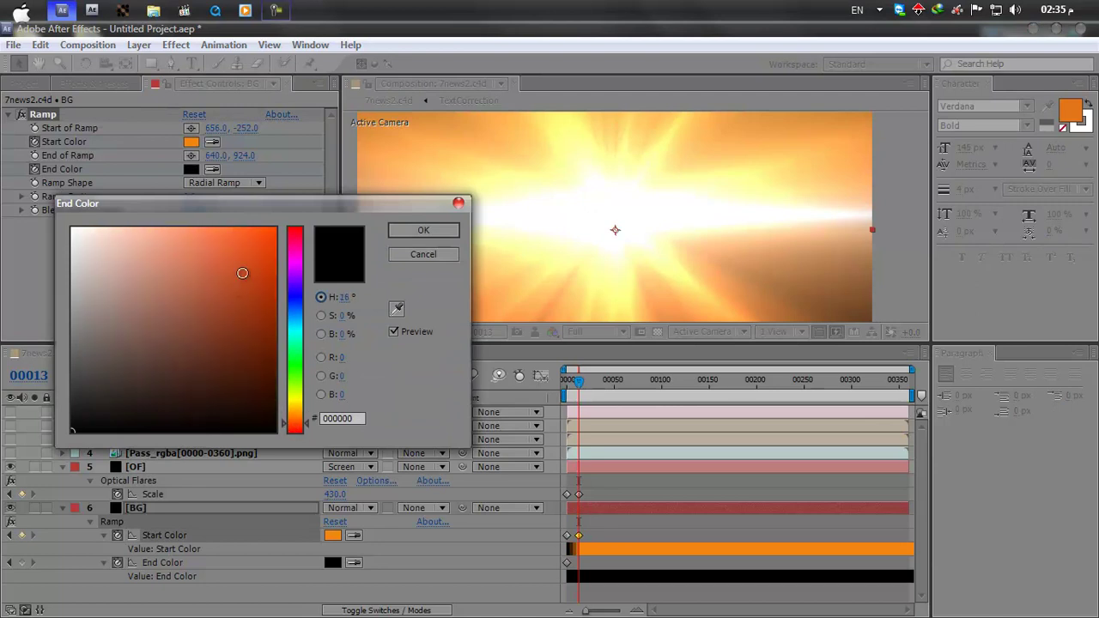
click(249, 244)
click(423, 230)
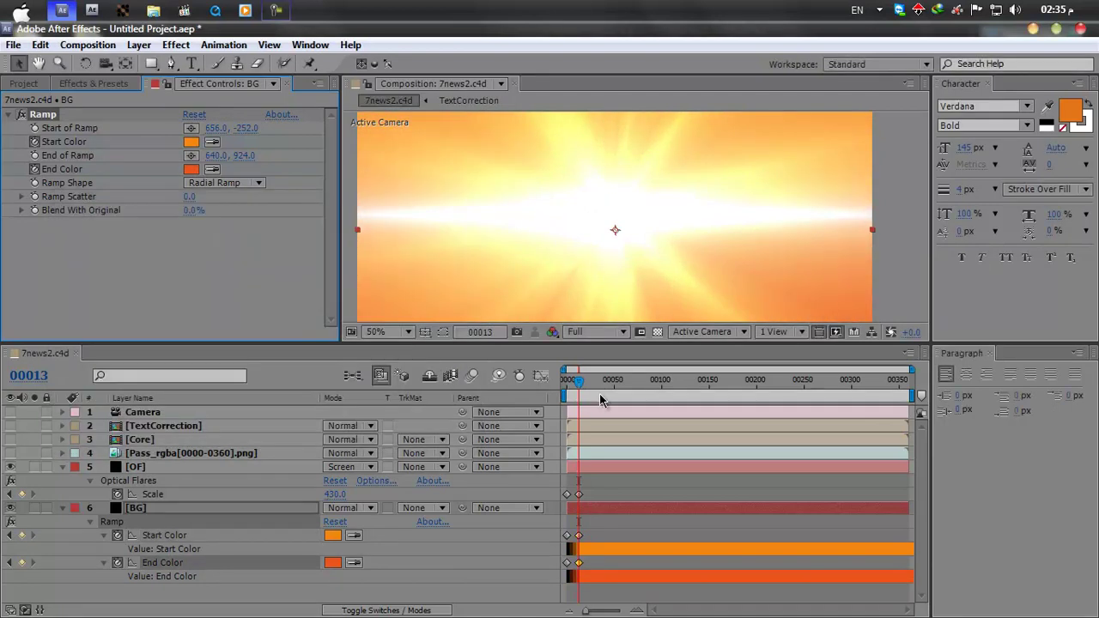
Show the Pass_rgba[0000-0360].png layer and keyframe the OF layer's flare scale at 250 on frame 143
mouse_move(578, 386)
mouse_down()
mouse_move(564, 388)
mouse_move(603, 386)
mouse_move(594, 383)
mouse_up()
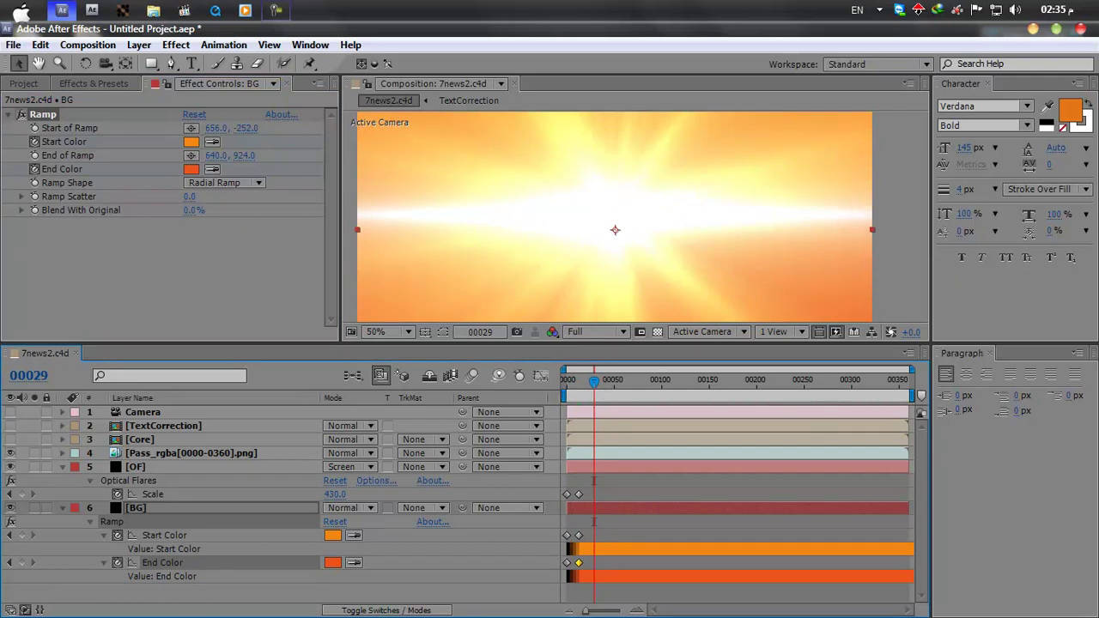
click(11, 453)
drag(594, 380, 700, 373)
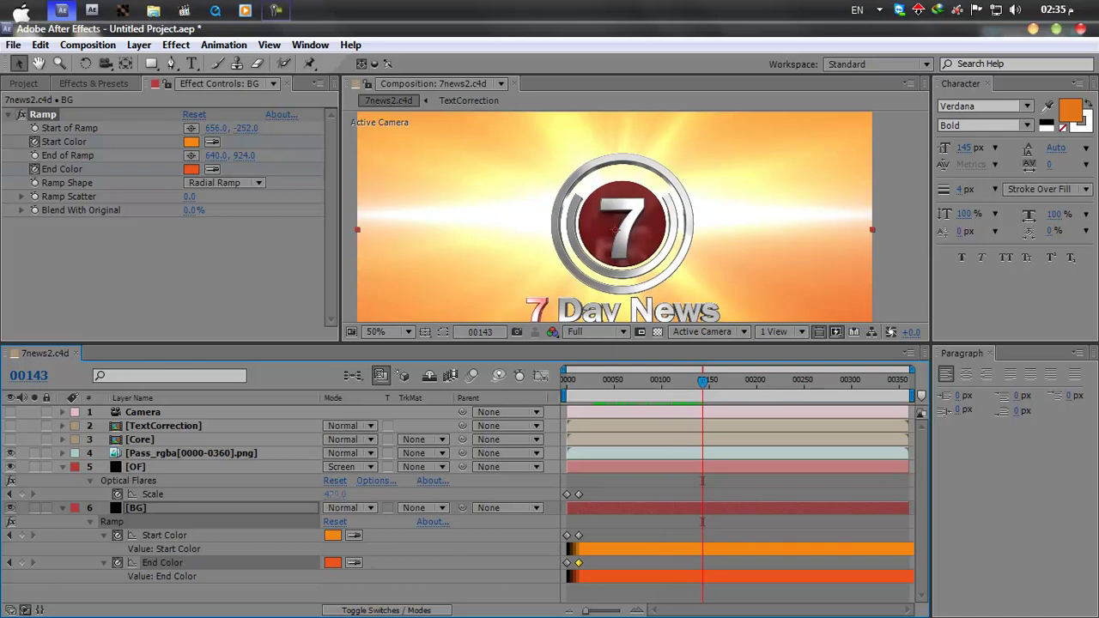
click(334, 494)
text(220)
key(Return)
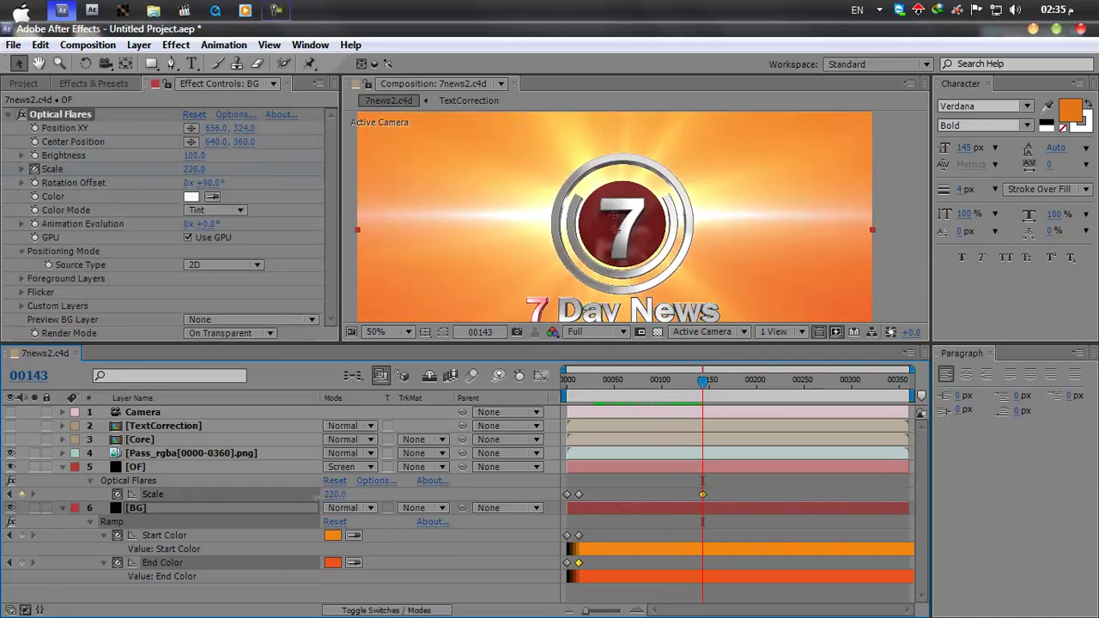
drag(322, 494, 322, 494)
In the Optical Flares options, set the brighter orange Shimmer's scale to 353 and apply the change
click(693, 266)
scroll(697, 243, down, 1)
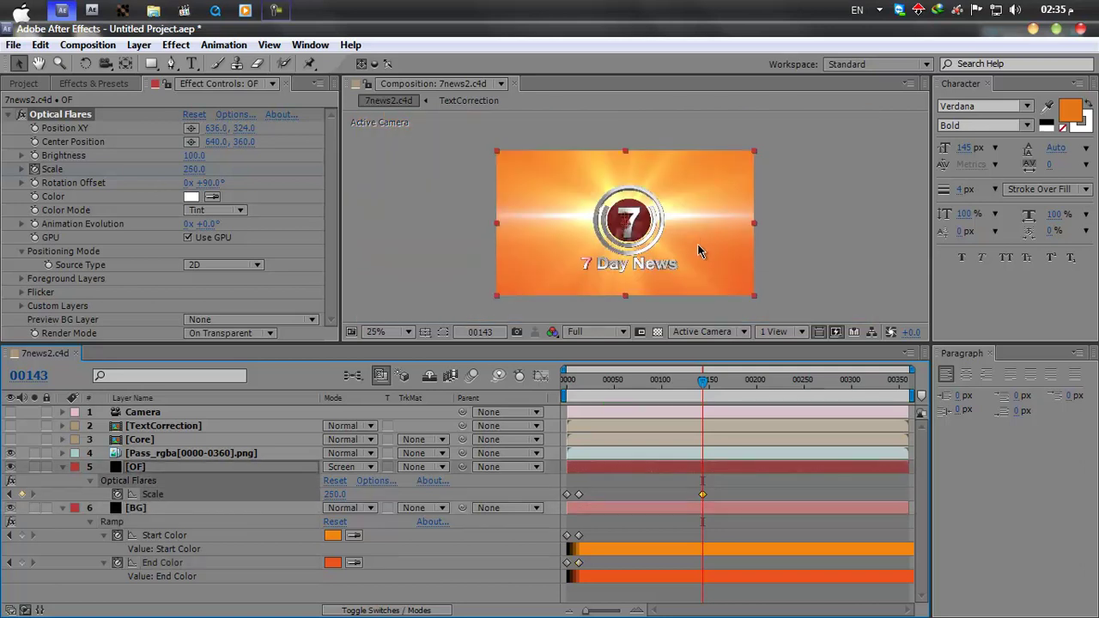
scroll(696, 243, up, 1)
drag(665, 174, 652, 209)
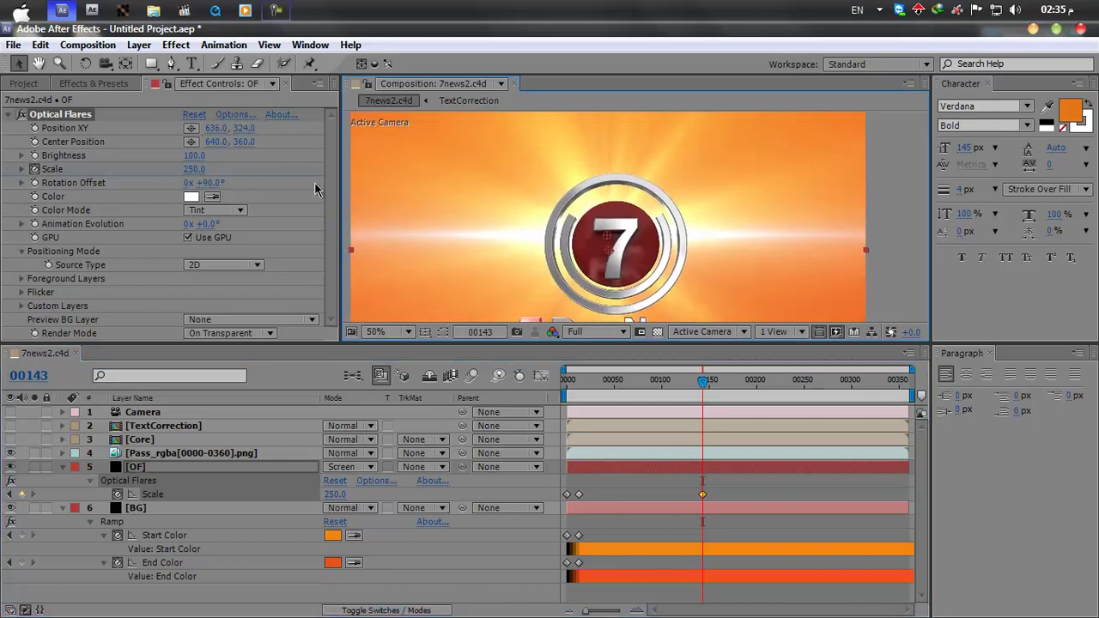
click(234, 115)
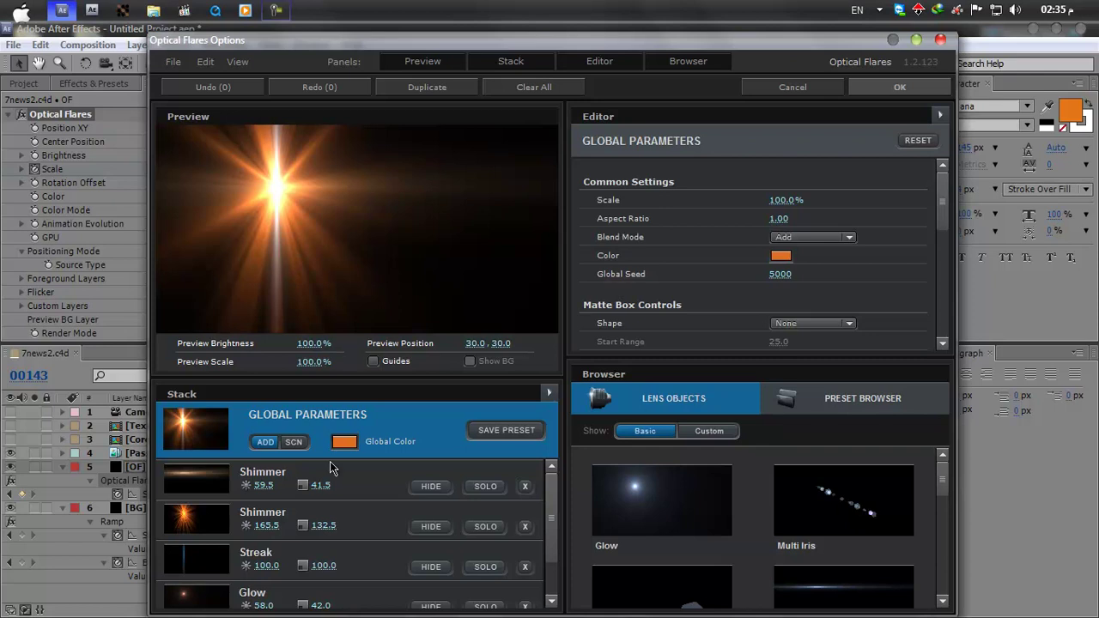
click(206, 571)
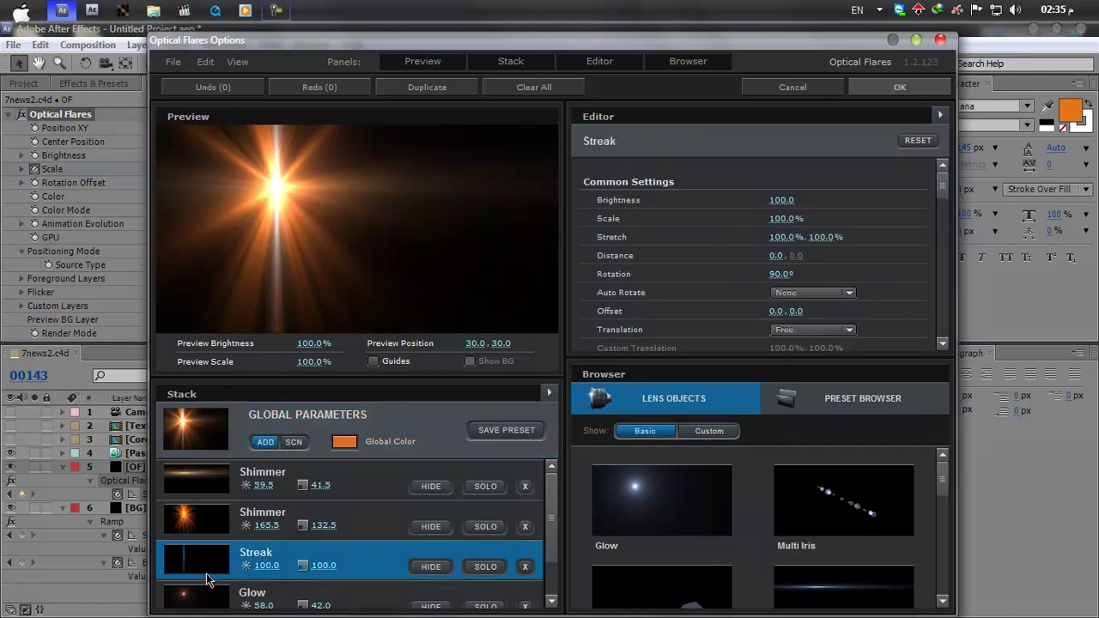
click(206, 525)
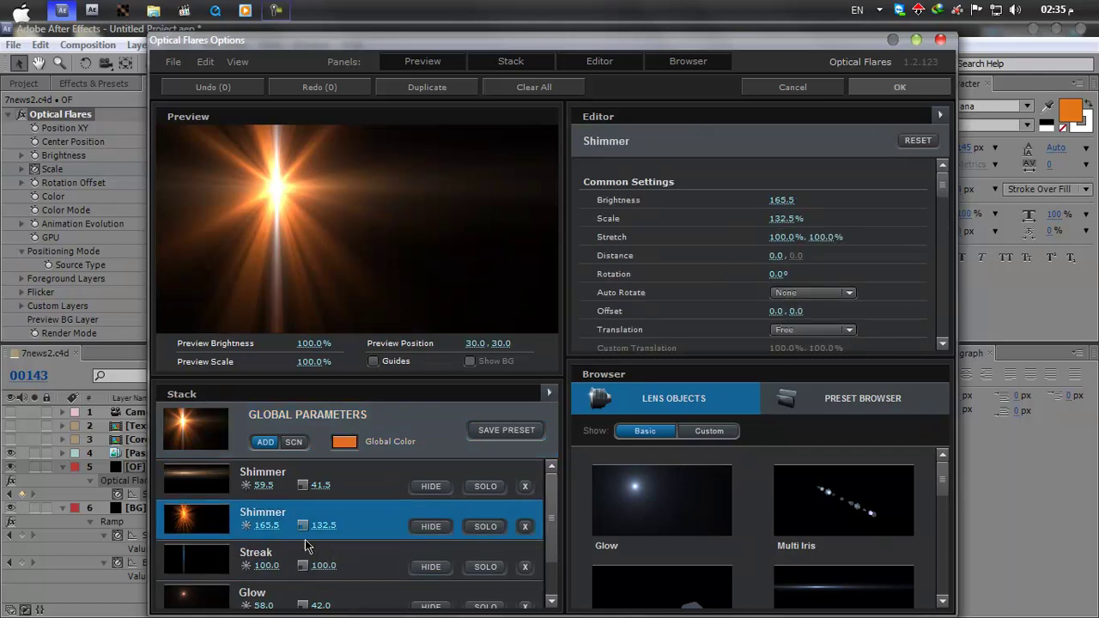
drag(356, 523, 669, 523)
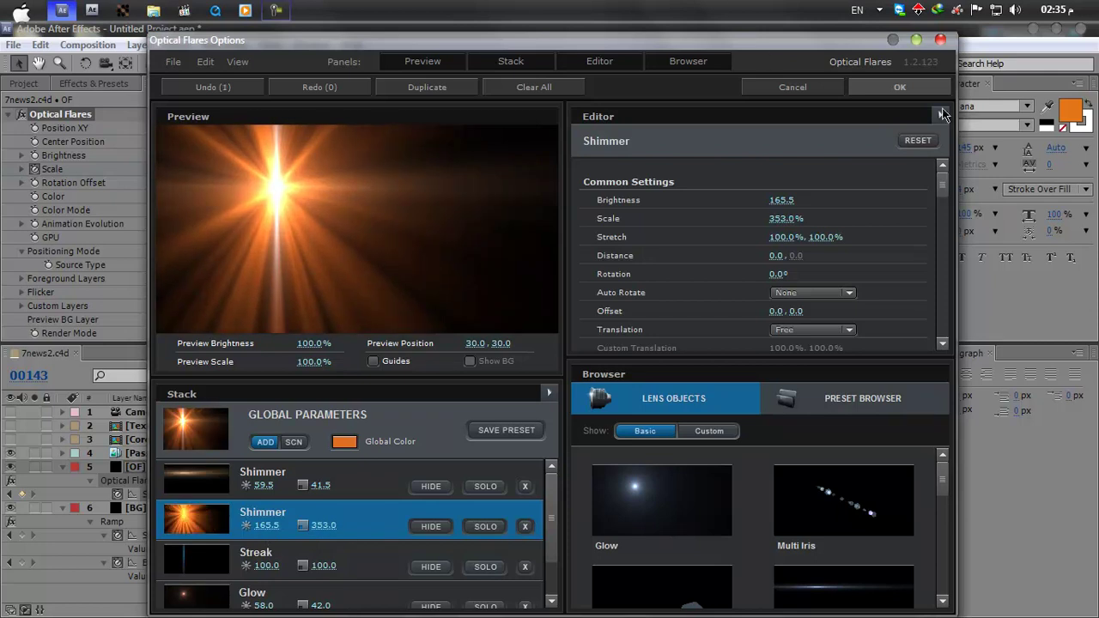
click(899, 87)
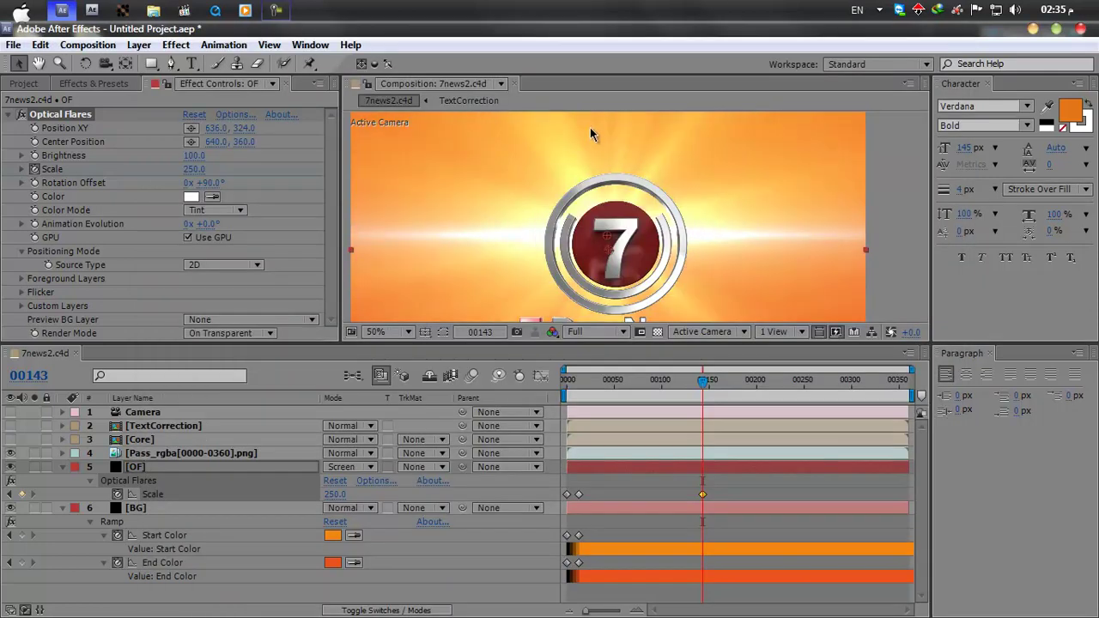
Try Exponential Scale on all three of the OF layer's flare scale keyframes, check the early frames, and undo it
drag(735, 485, 562, 569)
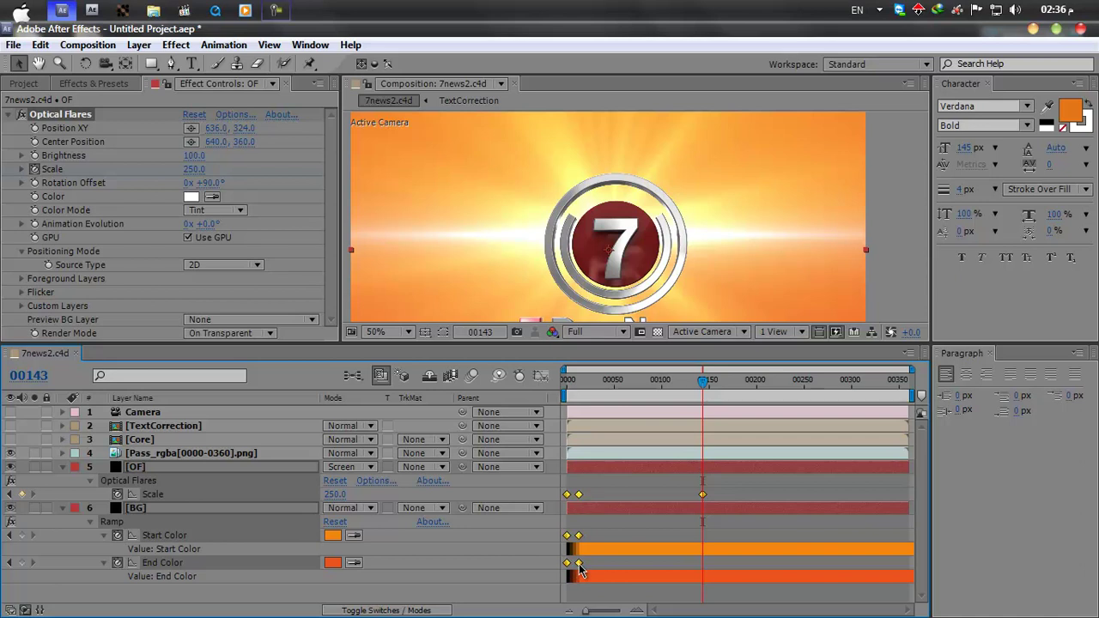
right_click(580, 567)
click(704, 482)
drag(727, 490, 564, 506)
right_click(567, 497)
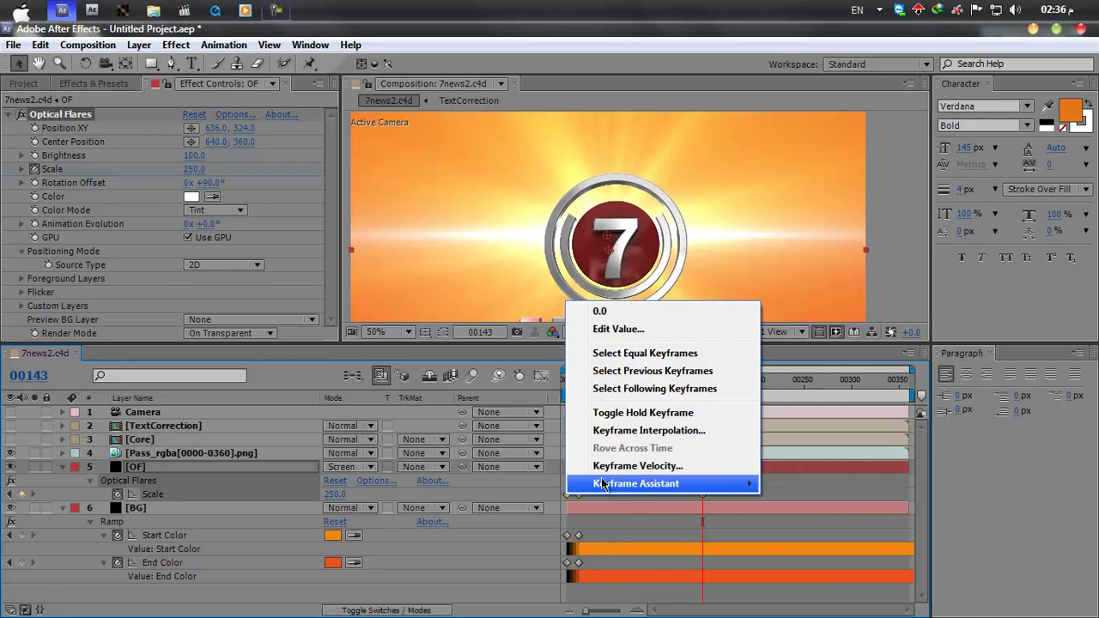
mouse_move(652, 483)
click(820, 484)
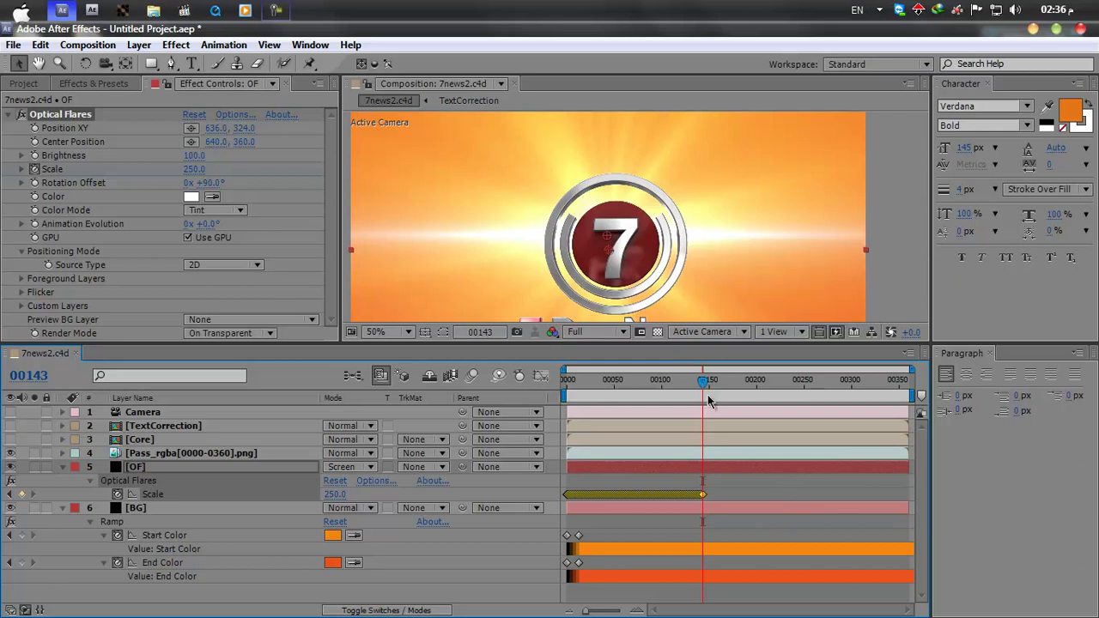
click(622, 386)
drag(622, 393, 580, 393)
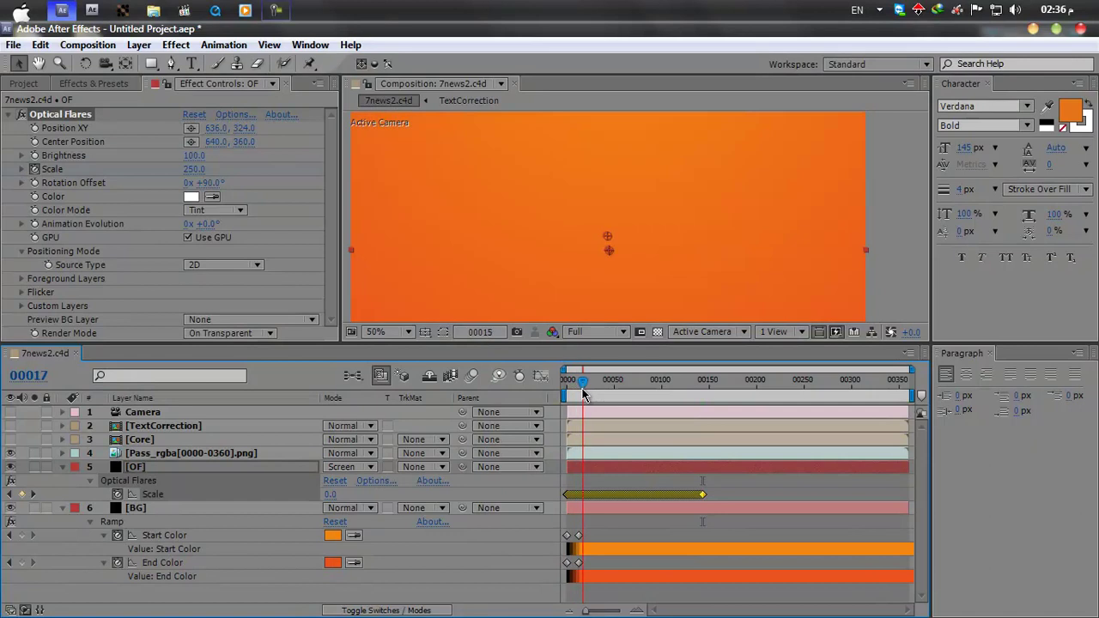
key(ctrl+z)
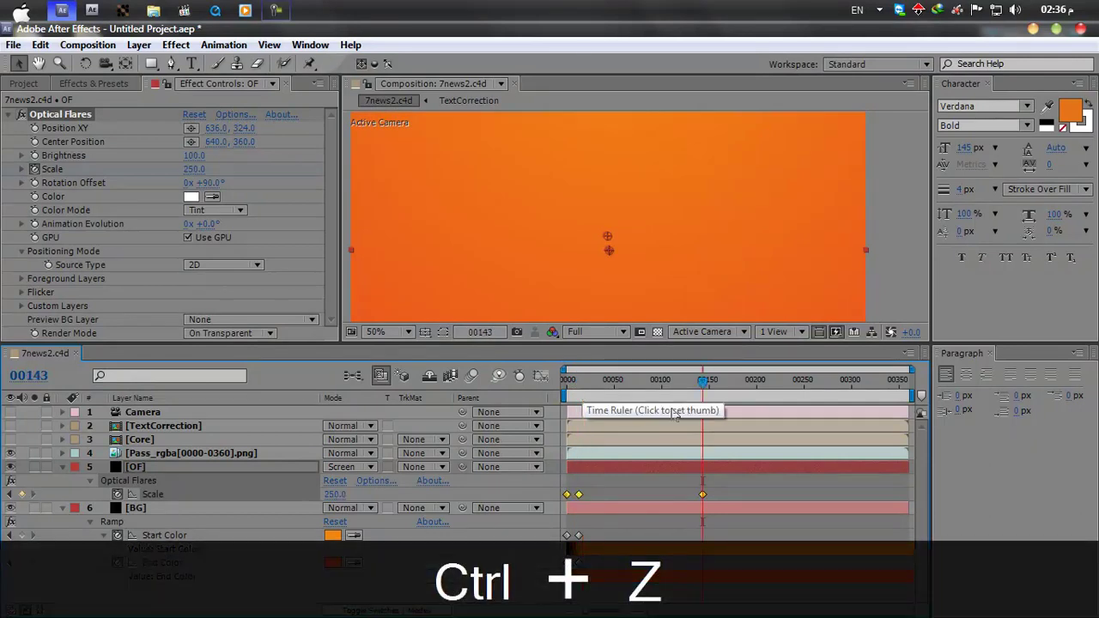
Apply Exponential Scale to the OF layer's flare scale keyframes at frames 13 and 143, and scrub through the animation
drag(700, 397, 576, 404)
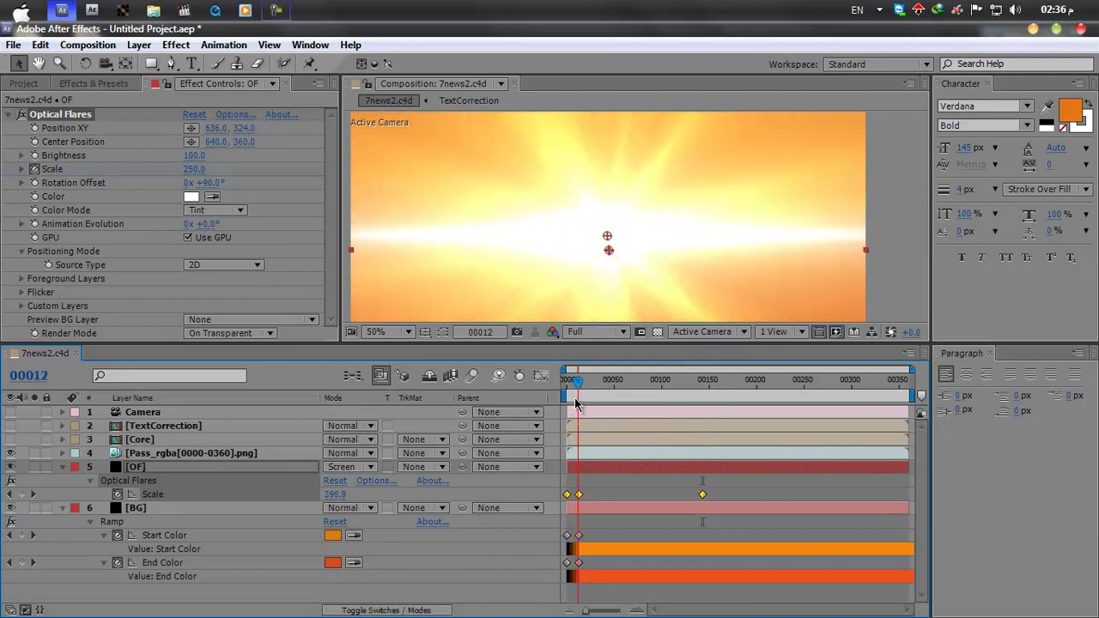
drag(726, 492, 582, 500)
right_click(582, 501)
mouse_move(661, 481)
click(836, 419)
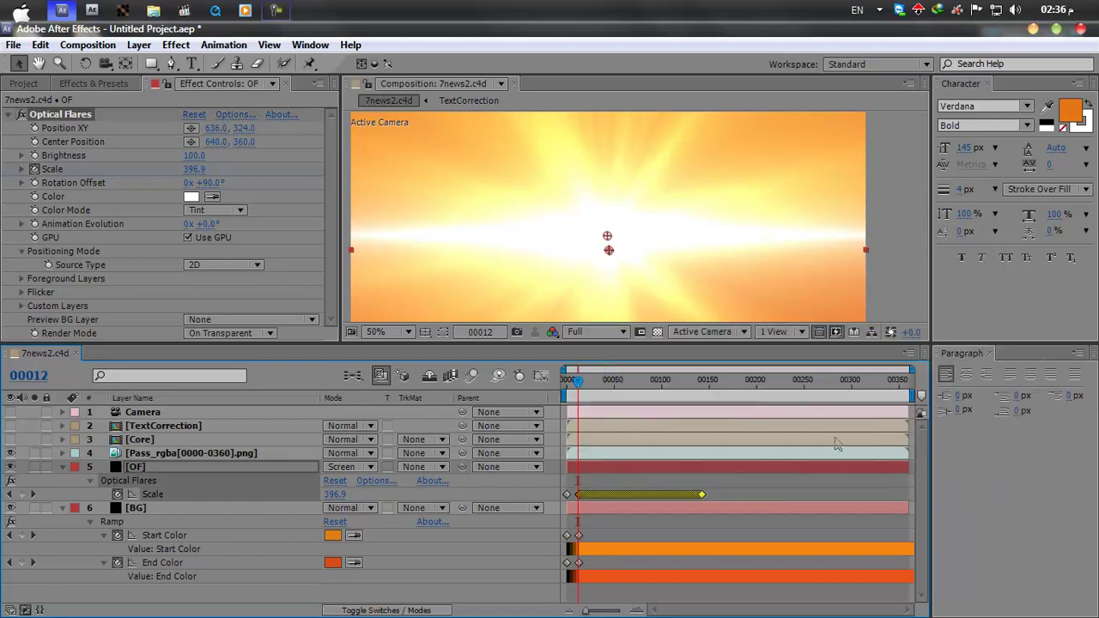
drag(581, 381, 563, 383)
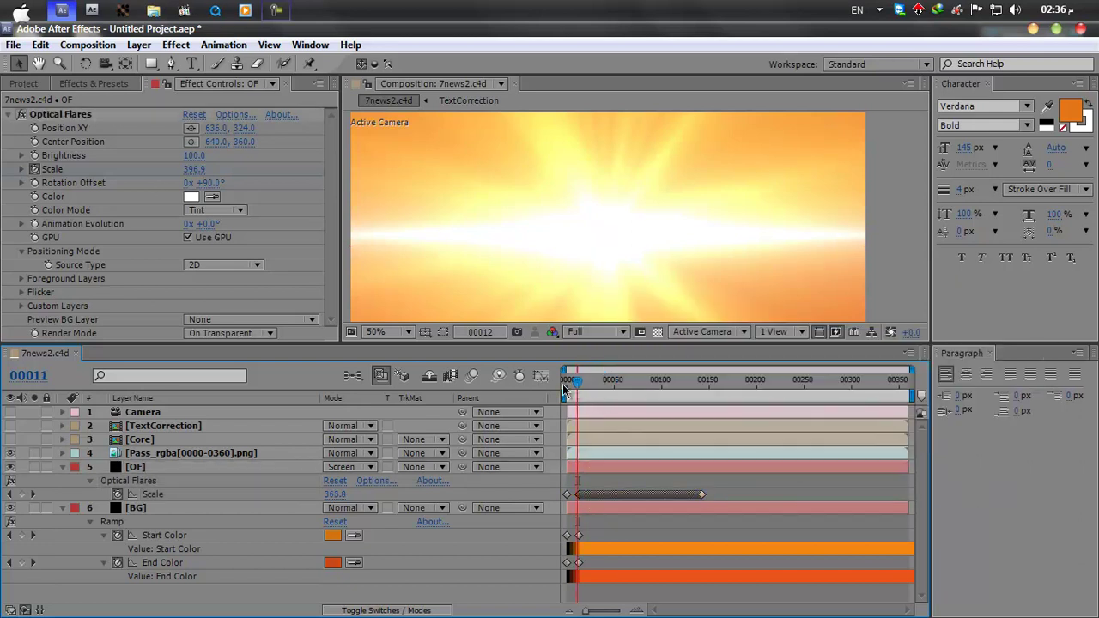
drag(575, 390, 699, 397)
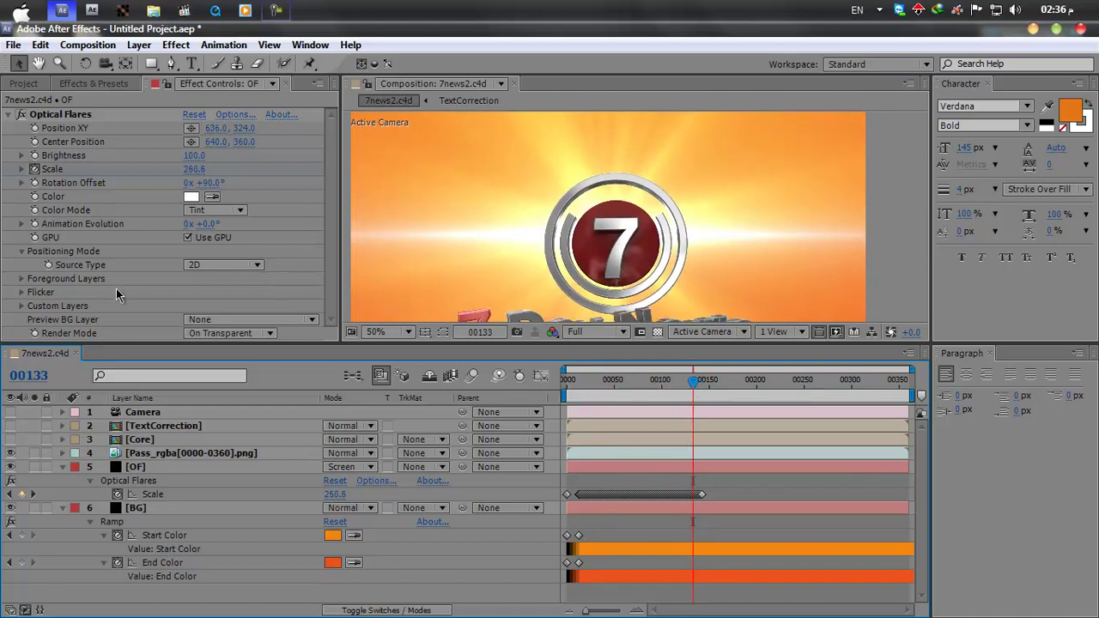
Set the OF layer's flare Animation Evolution to 1x +320°
click(159, 468)
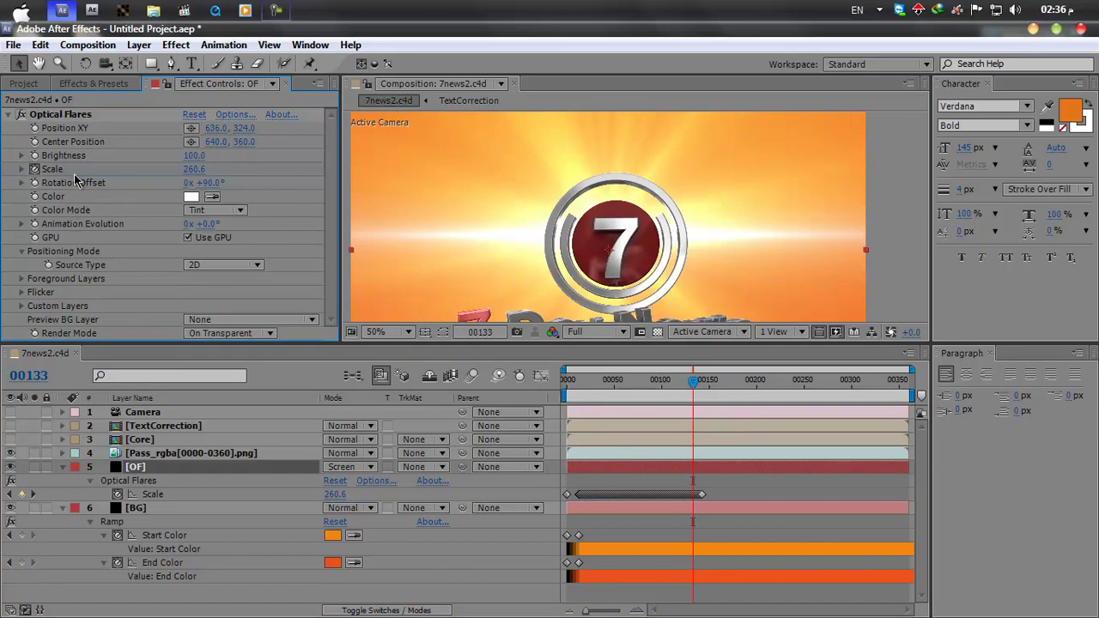
drag(131, 347, 131, 412)
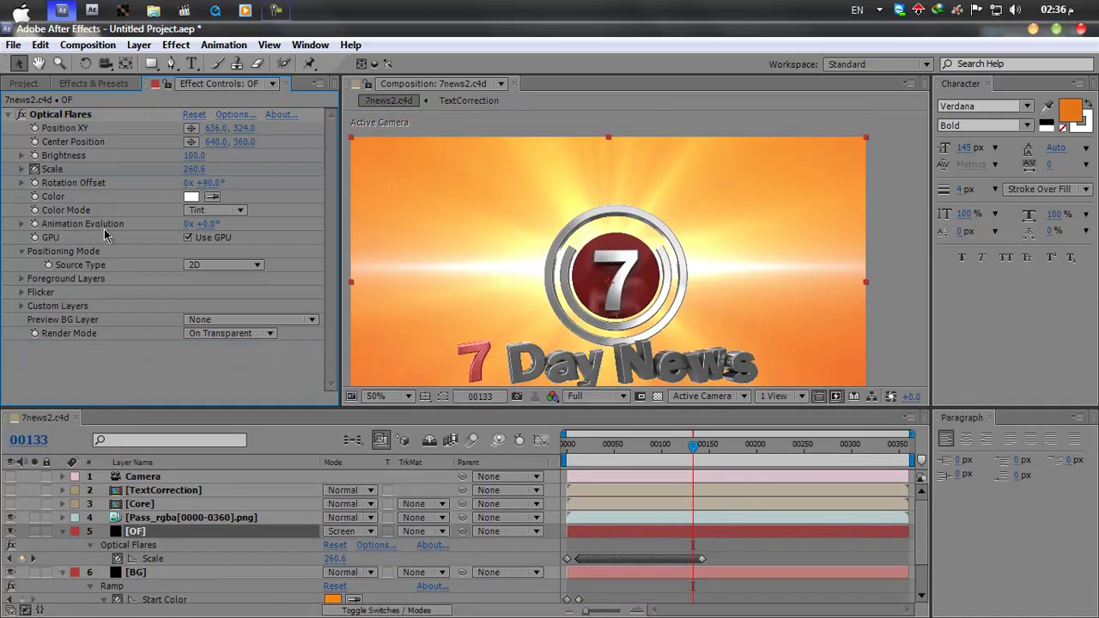
click(206, 223)
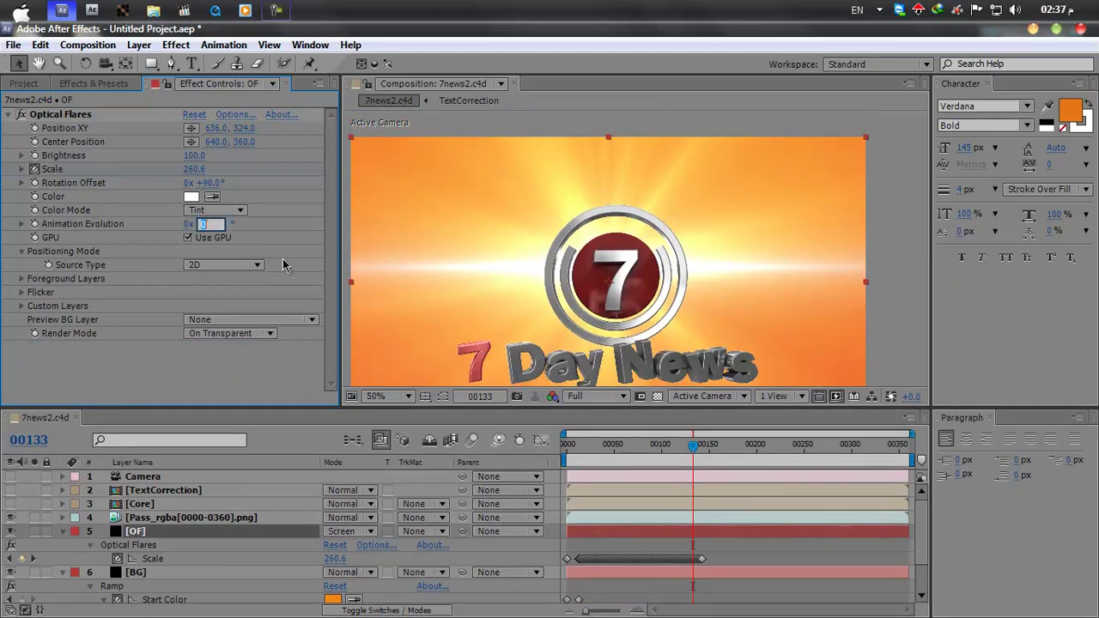
text(320)
key(Return)
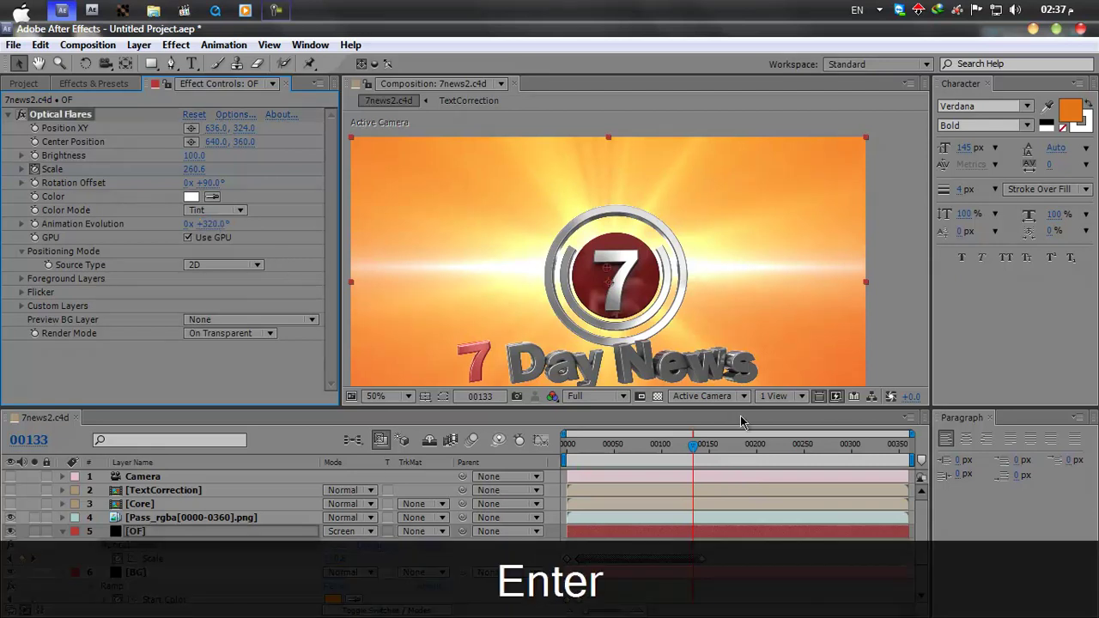
click(187, 224)
text(1)
key(Return)
Solo the OF layer and run a RAM preview of the flare from frame 0
click(35, 532)
drag(668, 452, 541, 445)
key(0)
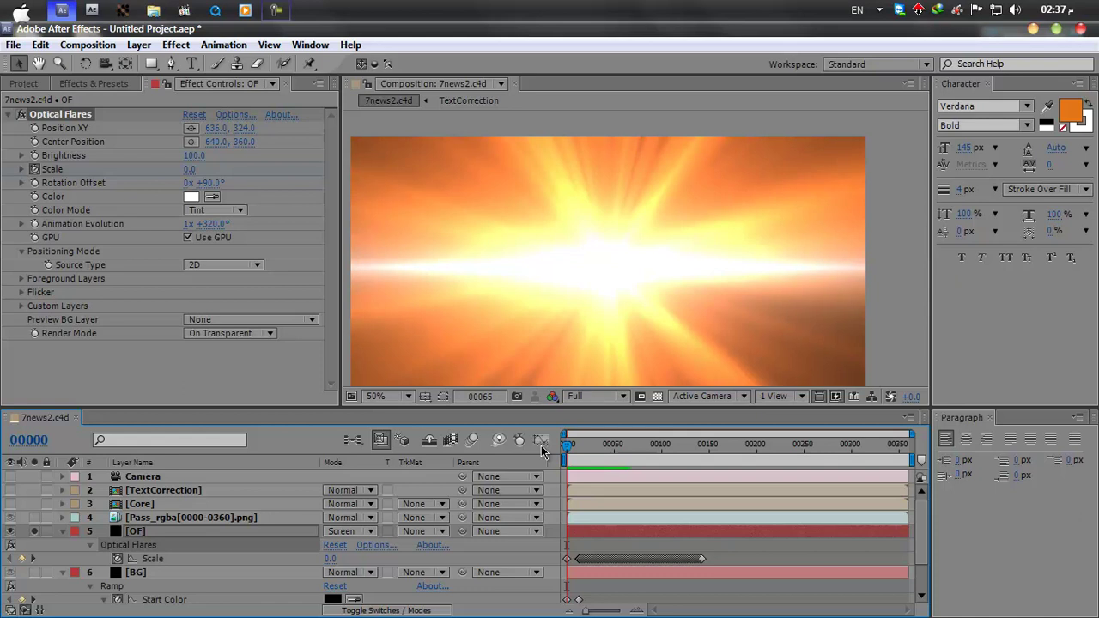
Replay the RAM preview of the soloed flare from frame 0, and move to frame 30
key(KP_0)
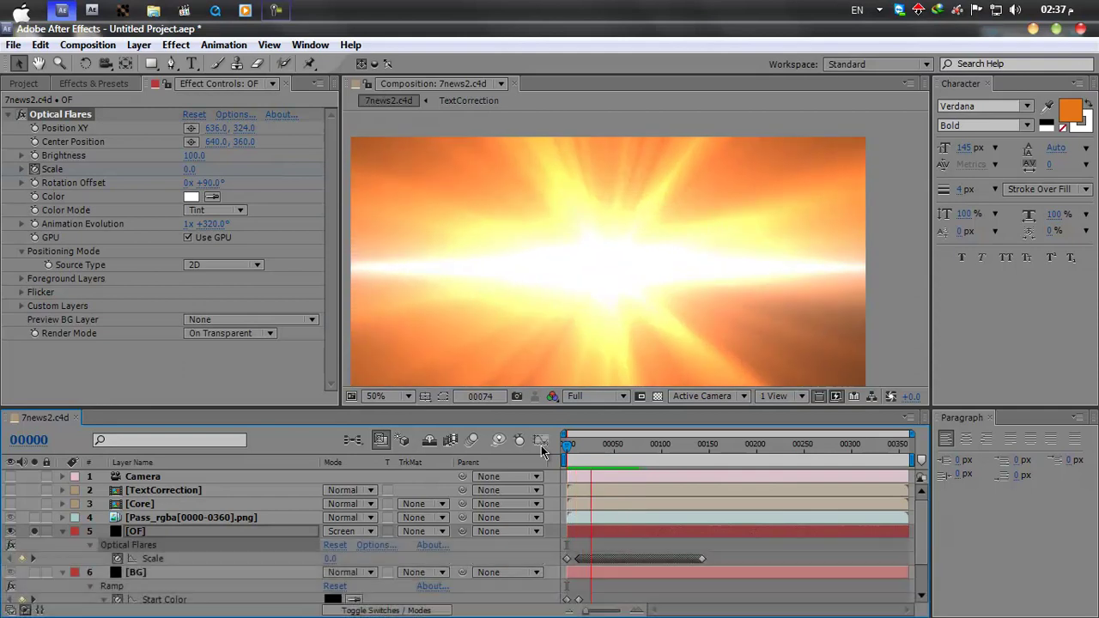
key(KP_0)
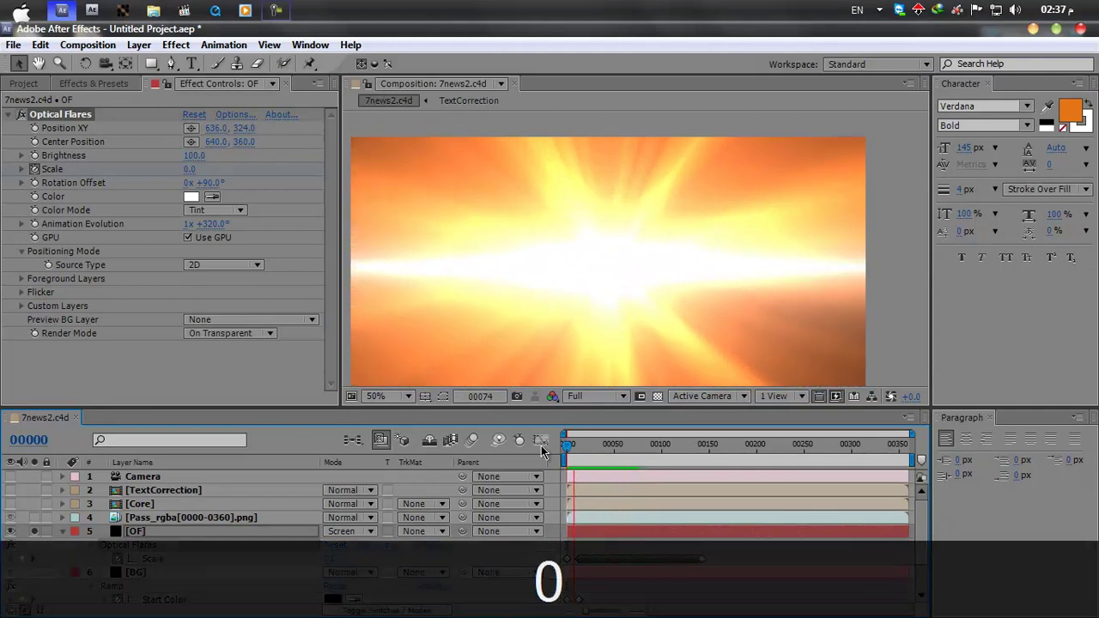
drag(569, 448, 595, 447)
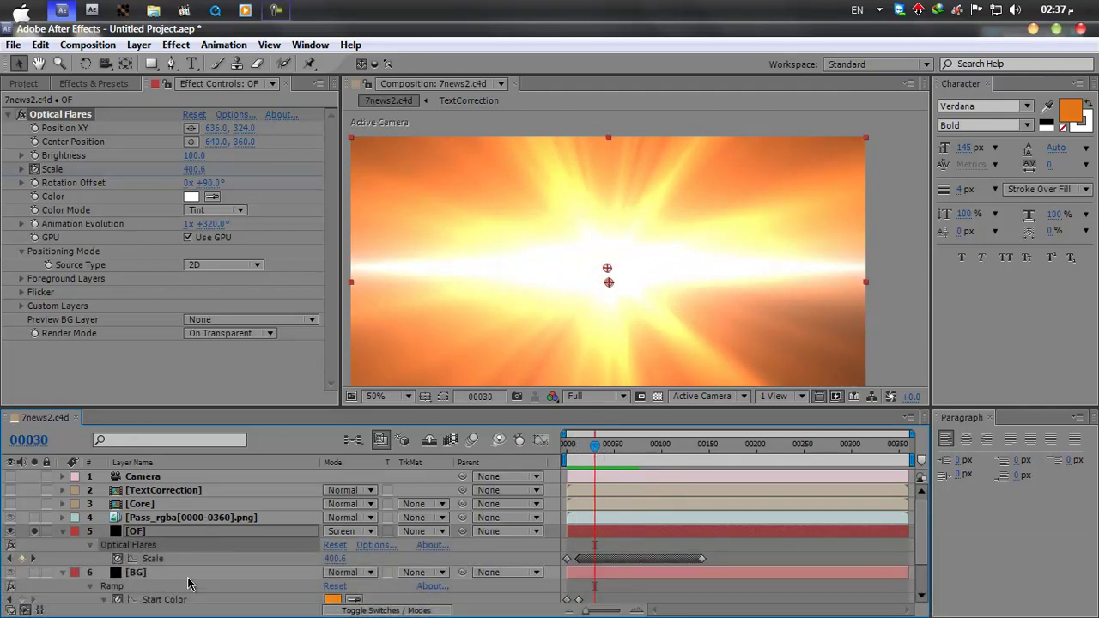
Try the Soft Light and Overlay blending modes on the OF layer, and return it to Screen
click(197, 543)
click(347, 530)
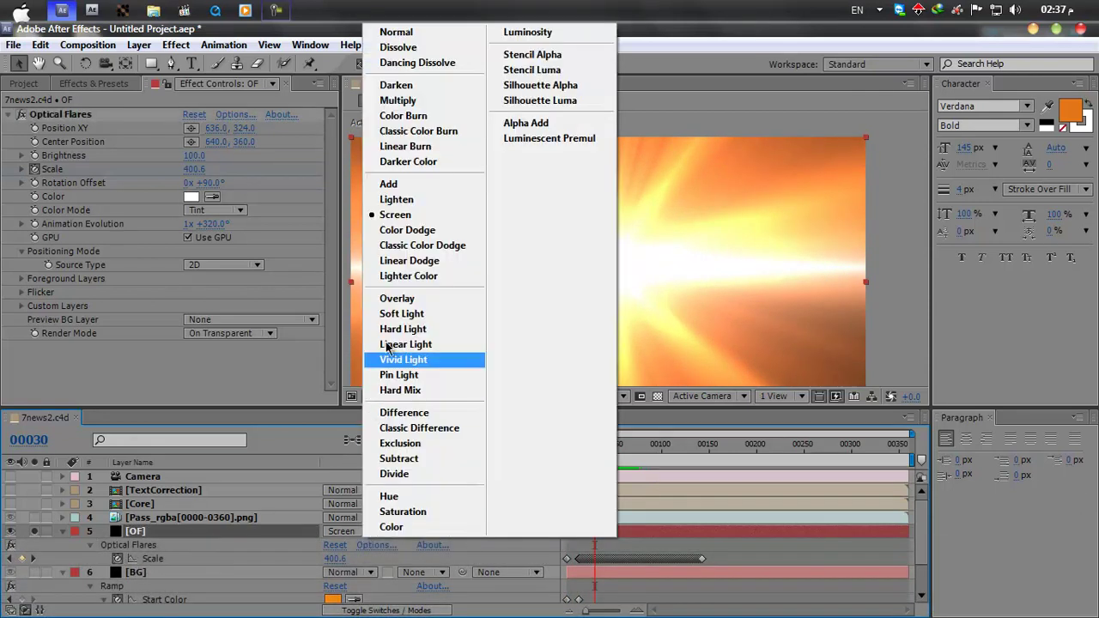
click(399, 314)
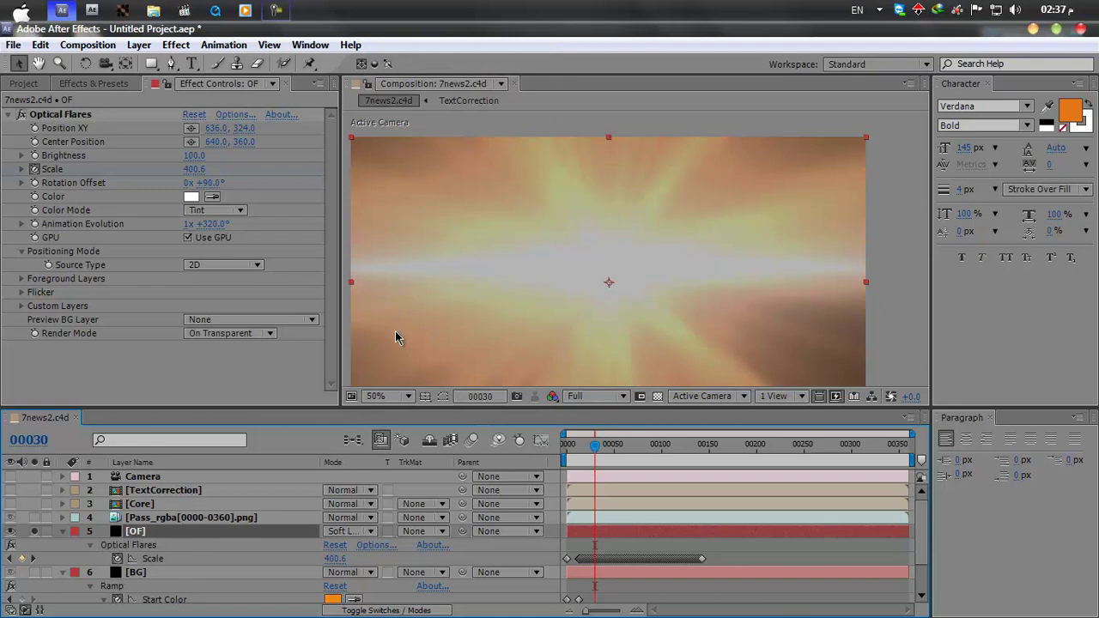
click(359, 531)
click(404, 300)
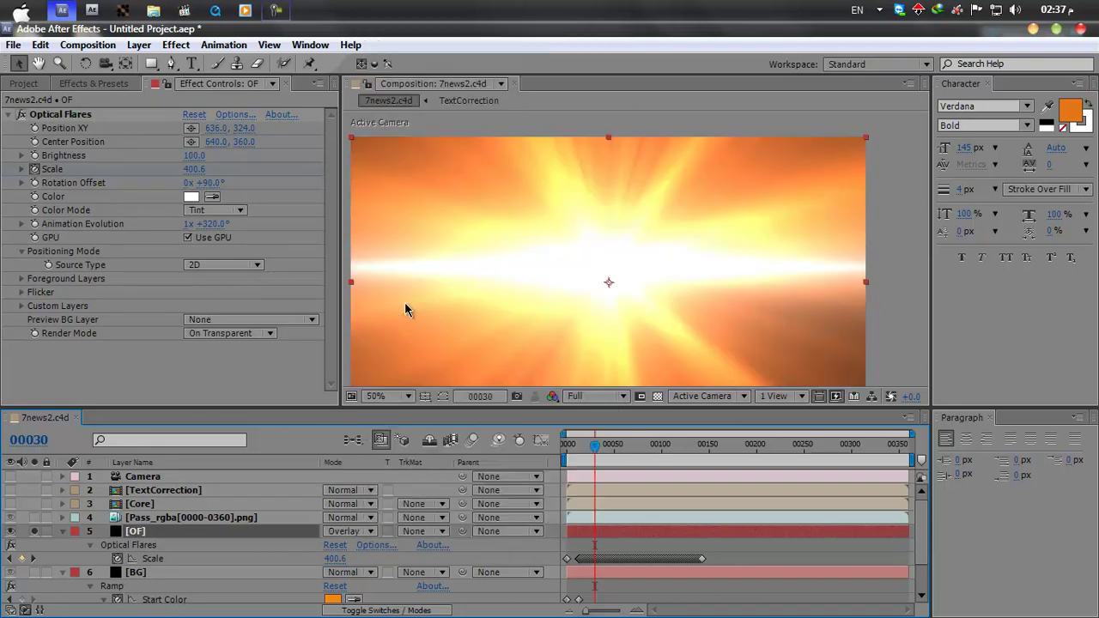
click(359, 532)
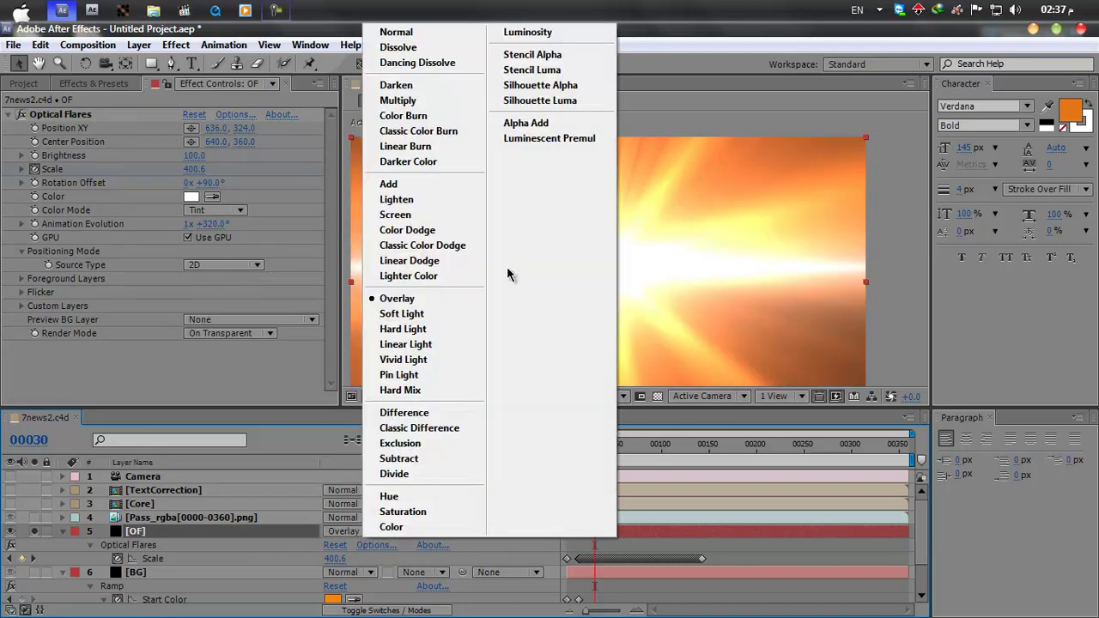
click(414, 215)
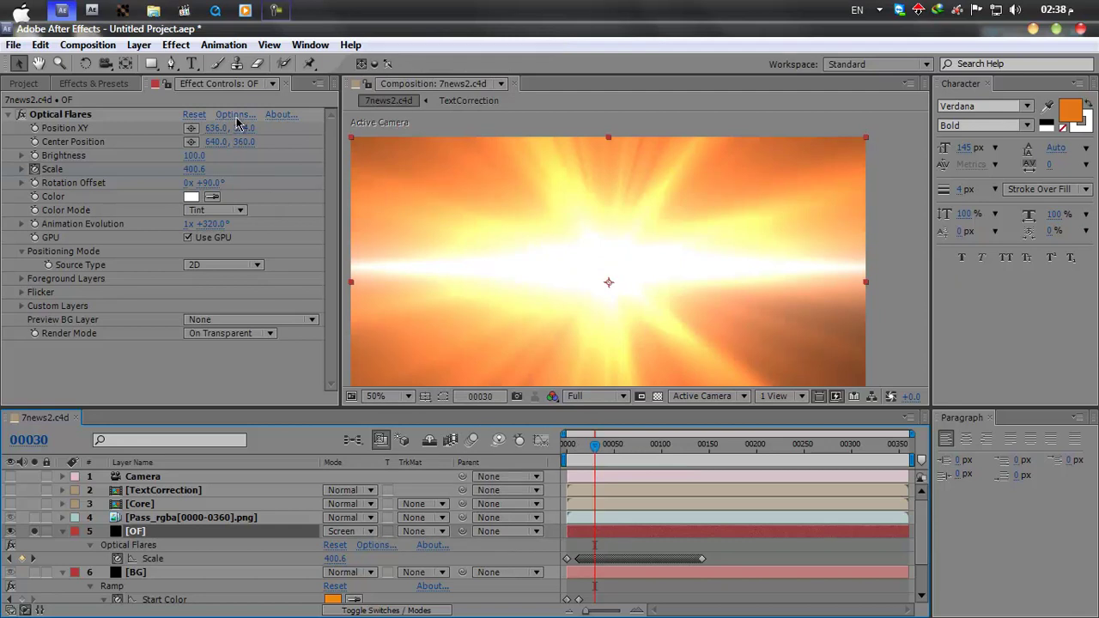
Try tinting the OF layer's flare orange (EF762D), check it at frame 107, and reset the tint to white
click(191, 196)
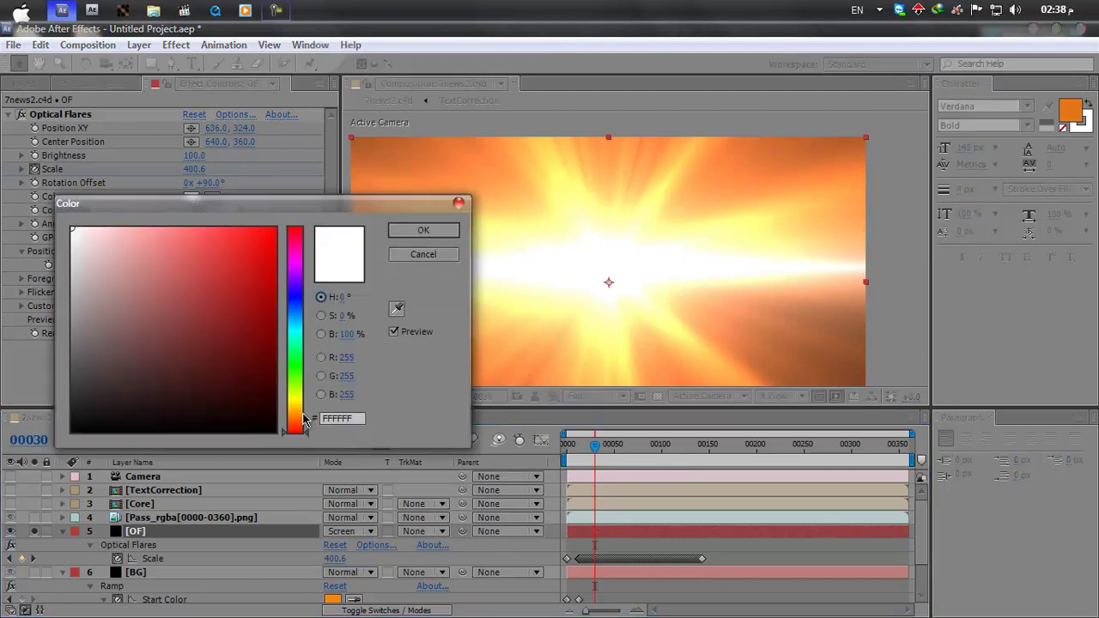
click(295, 410)
drag(295, 414, 296, 417)
click(237, 240)
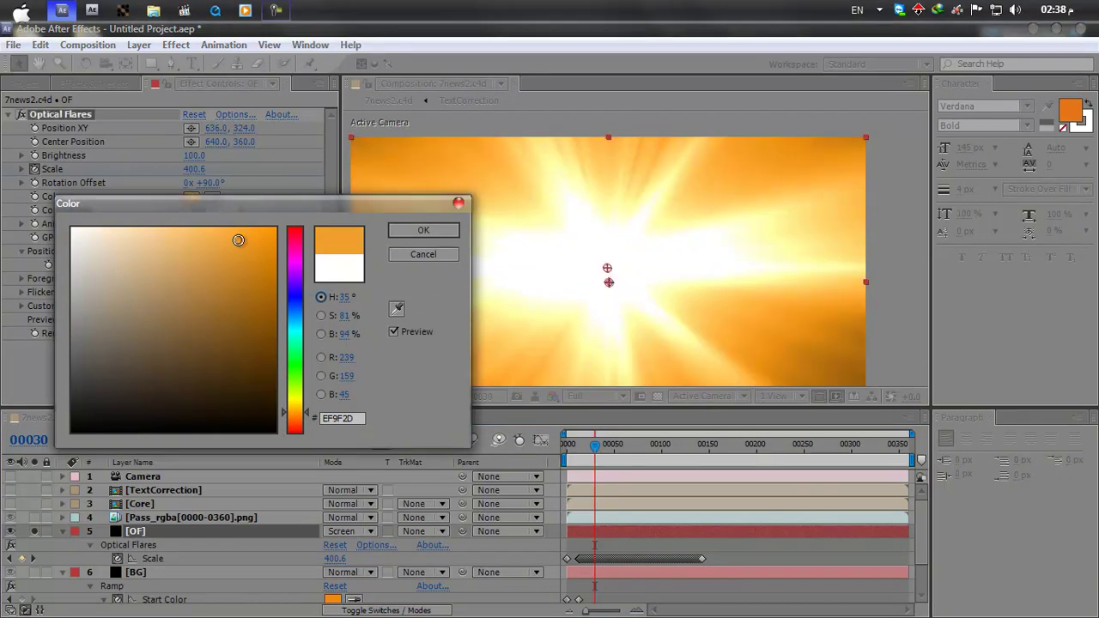
drag(297, 416, 295, 421)
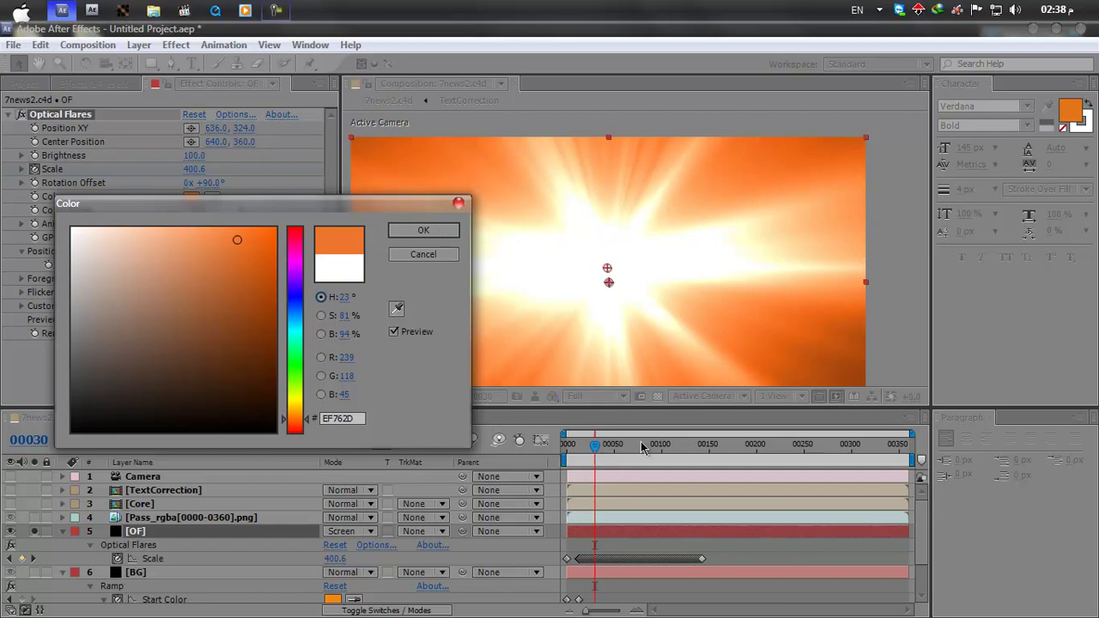
click(423, 230)
click(667, 446)
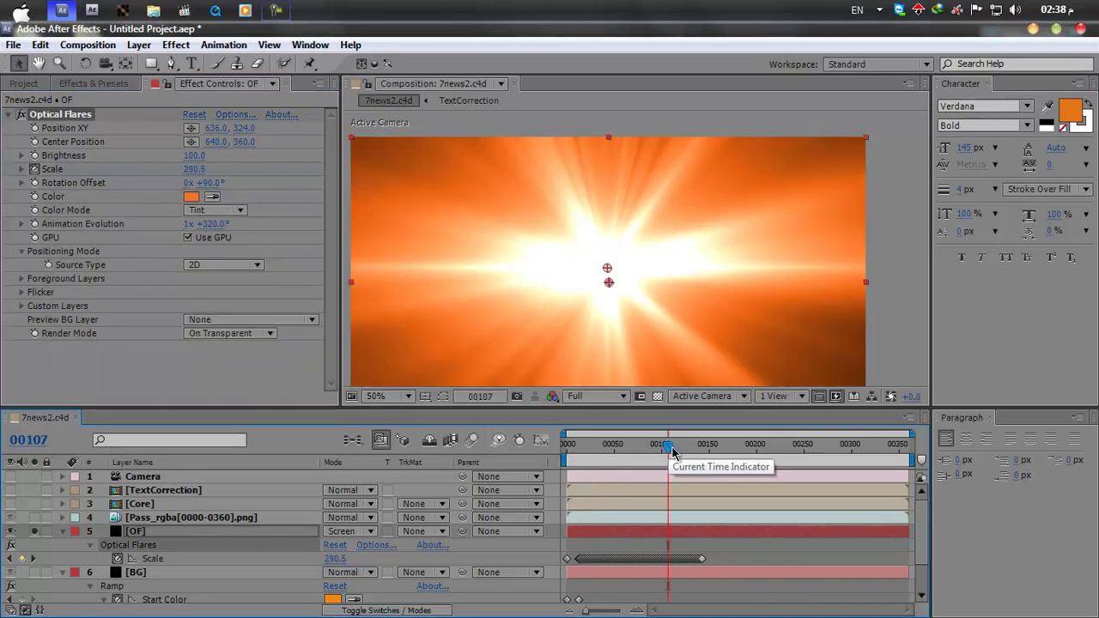
click(191, 197)
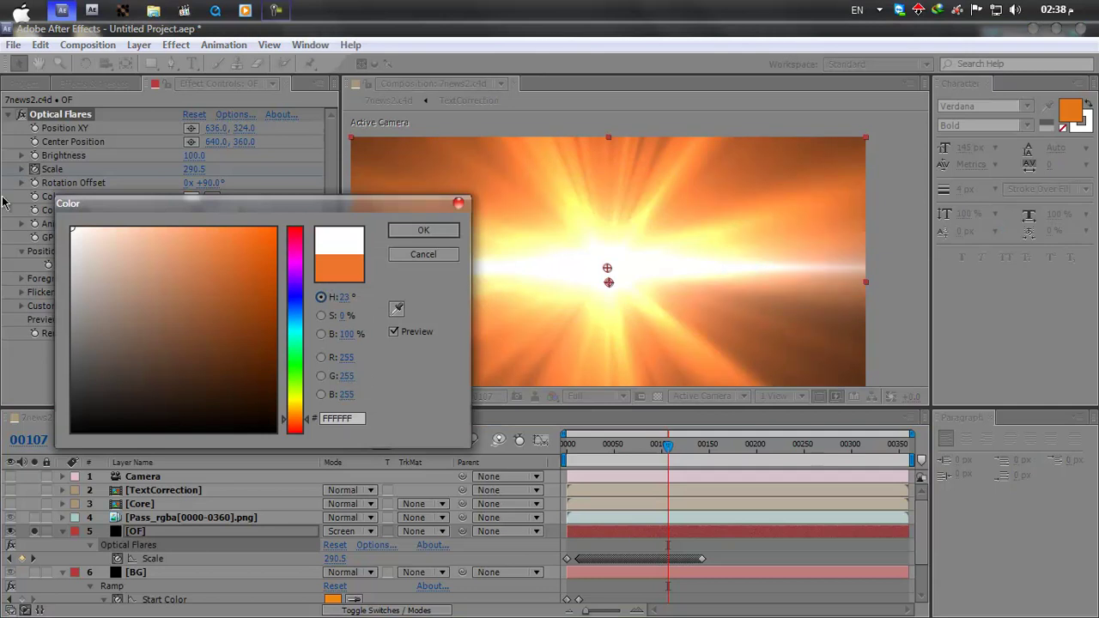
click(423, 254)
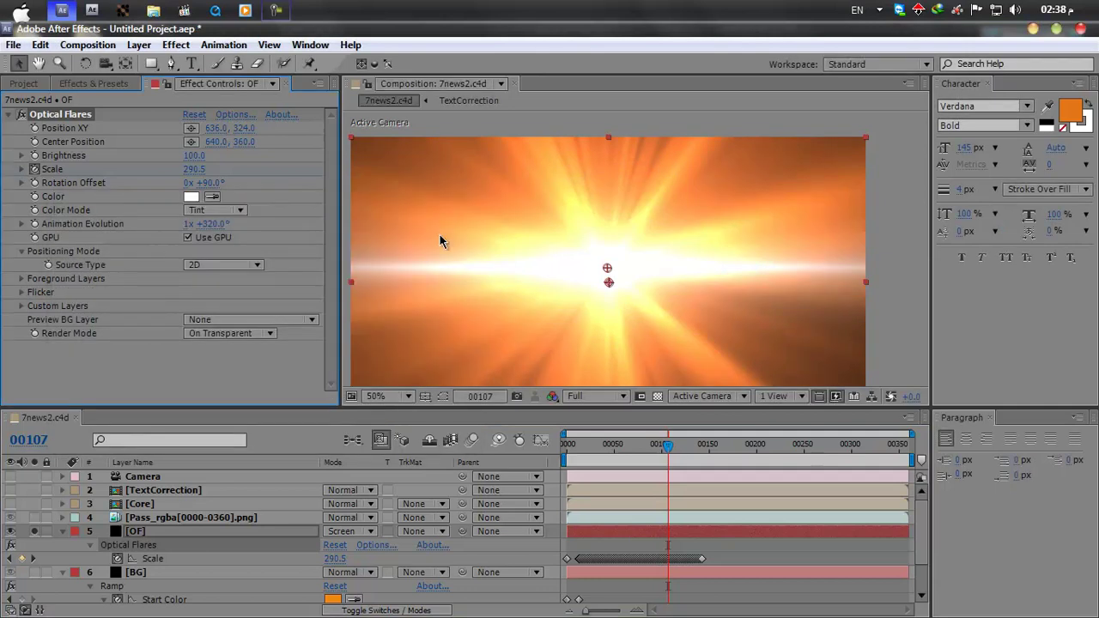
Go to frame 112 and solo the BG layer together with the OF flare
key(comma)
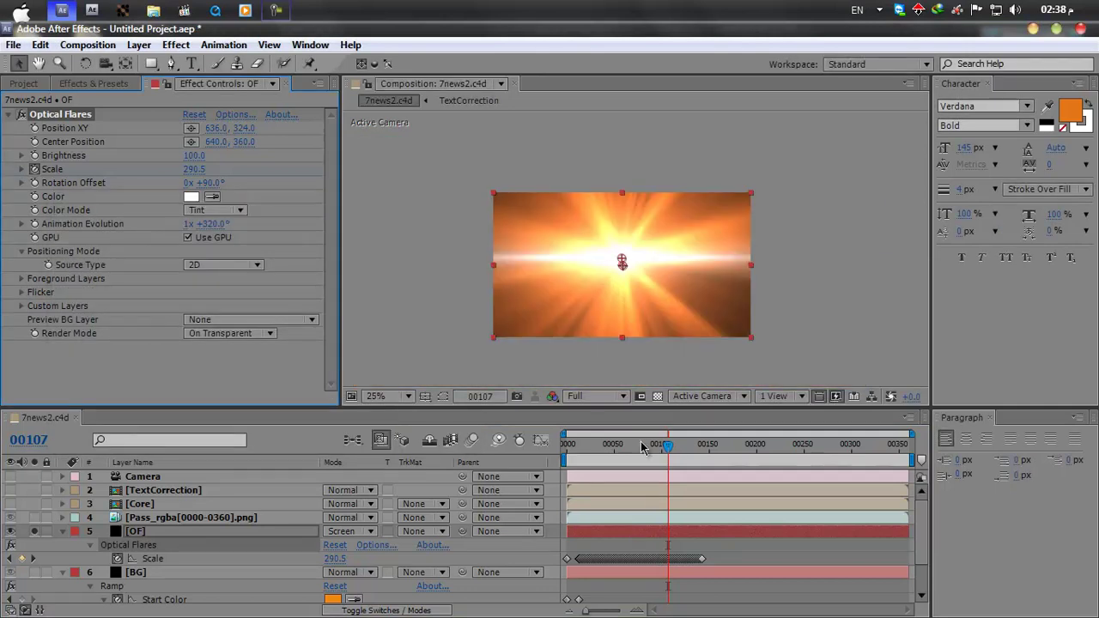
click(723, 448)
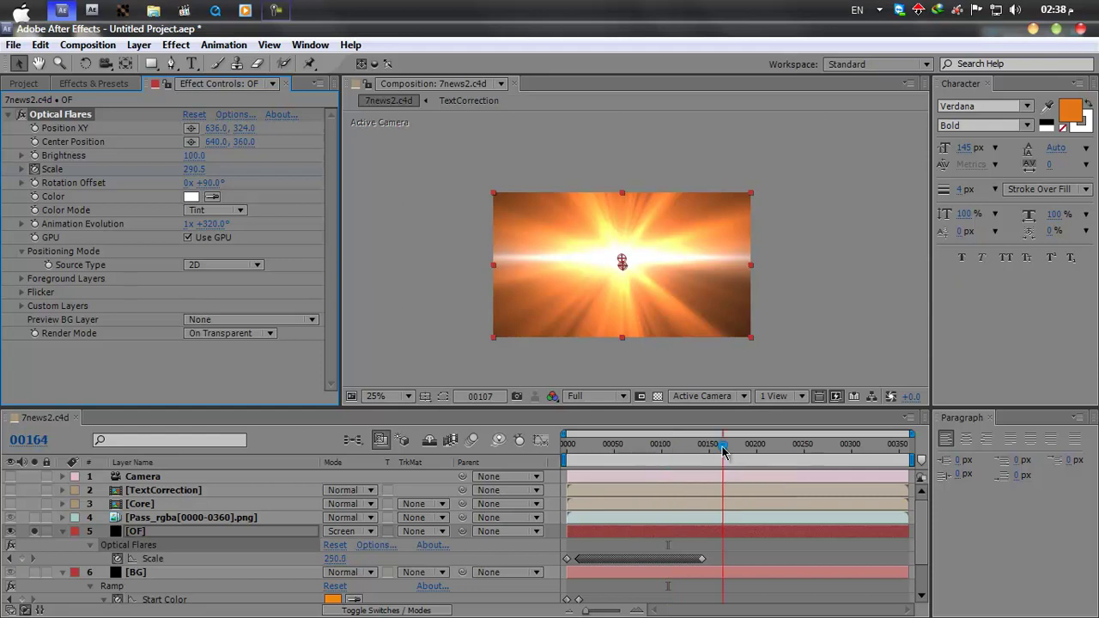
click(673, 448)
scroll(267, 581, down, 2)
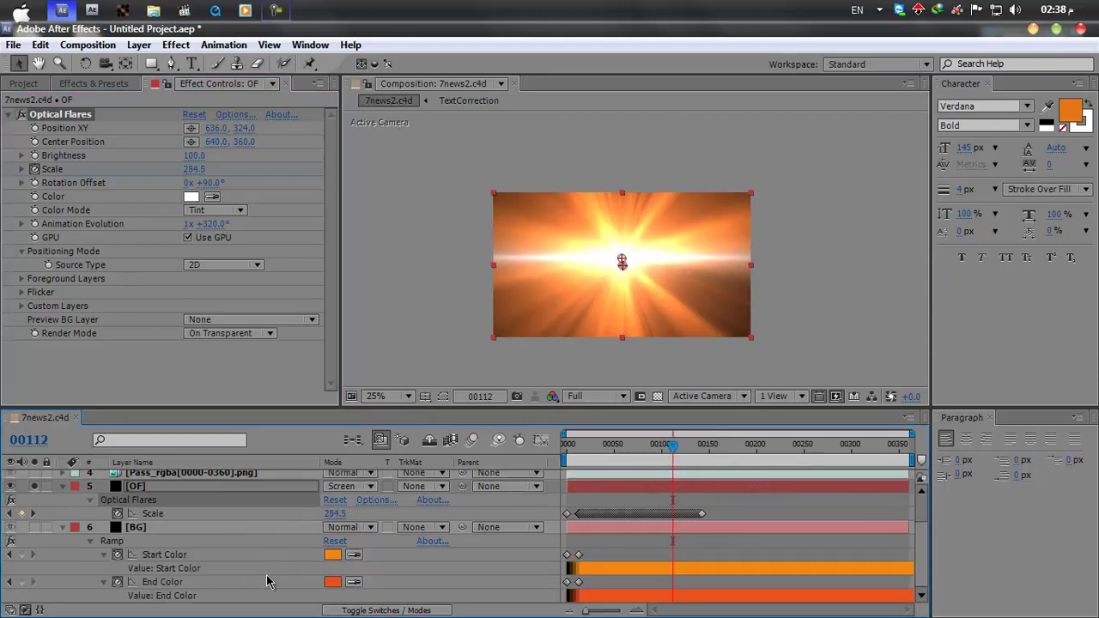
click(35, 527)
scroll(642, 515, up, 2)
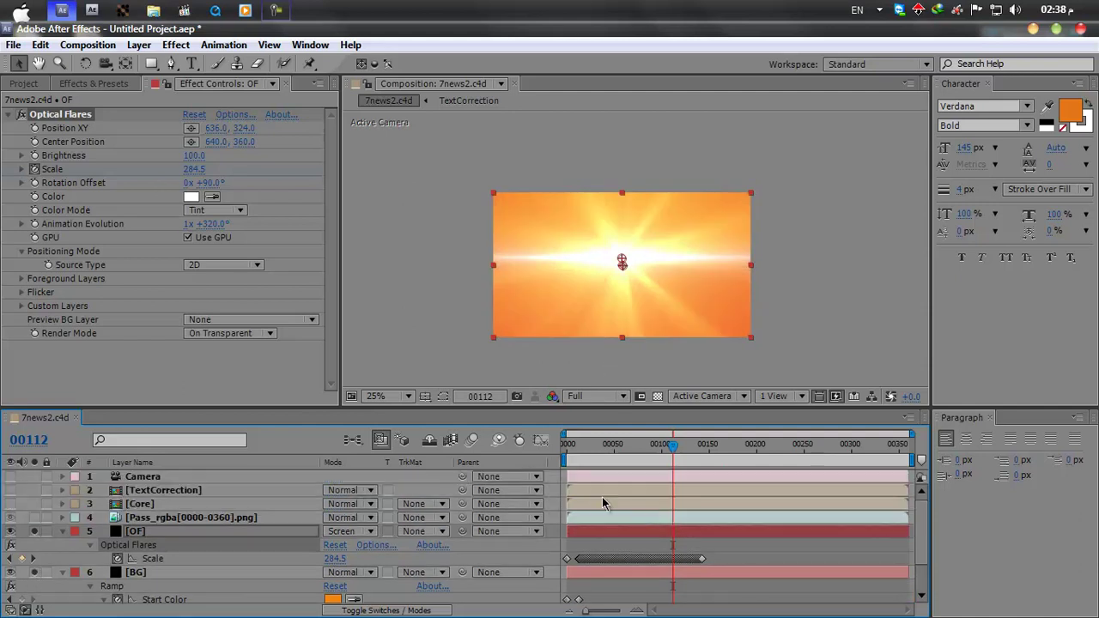
Try an orange flare tint (EE991F) over the gradient background, and set the OF flare's color back to white (FFFFFF)
click(192, 197)
click(295, 406)
drag(295, 410, 294, 419)
drag(248, 272, 250, 241)
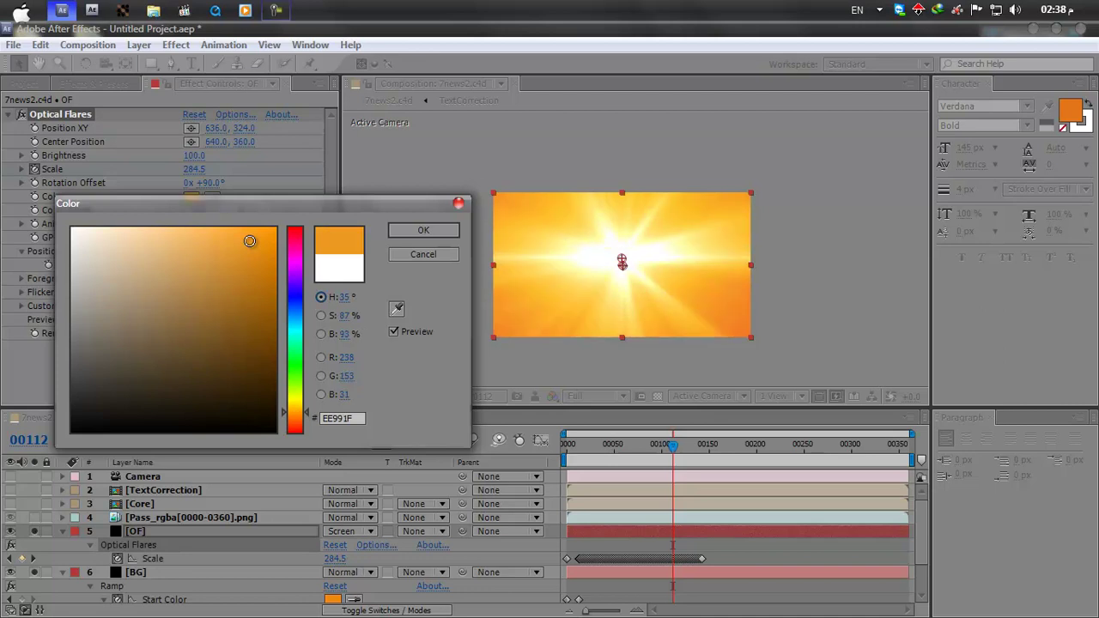
click(72, 229)
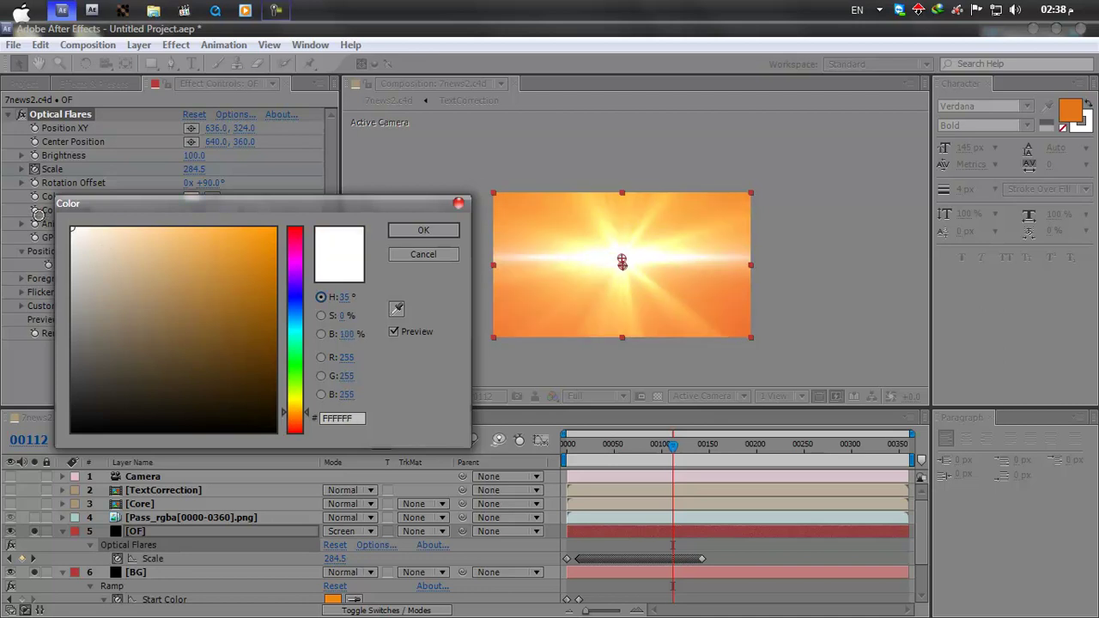
click(416, 232)
Set the global blend mode to Screen in the OF layer's Optical Flares options
click(235, 115)
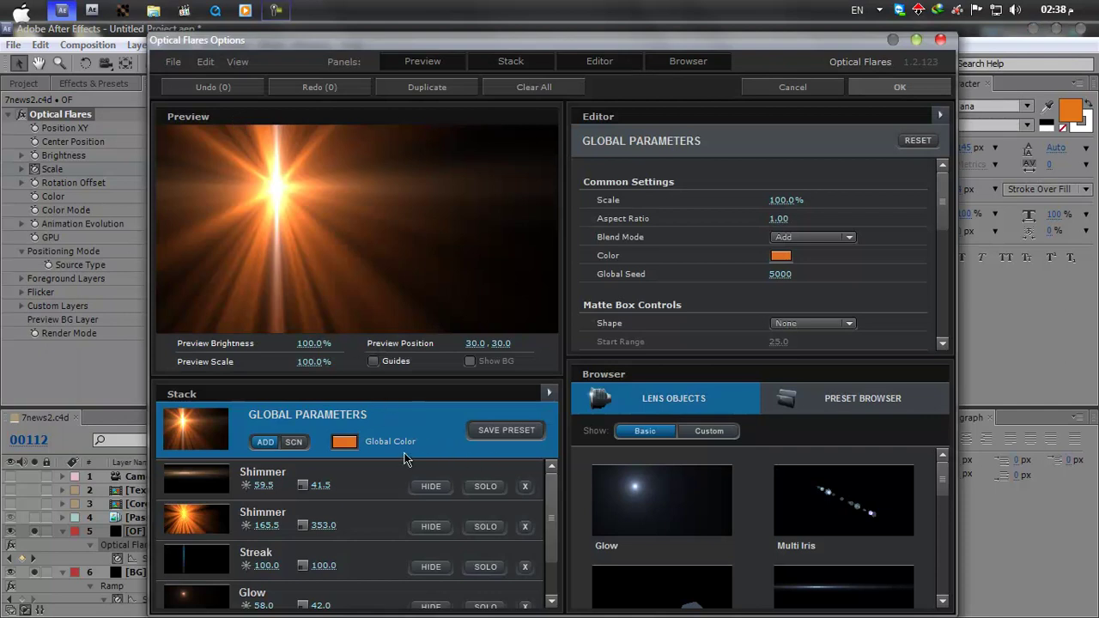
click(292, 442)
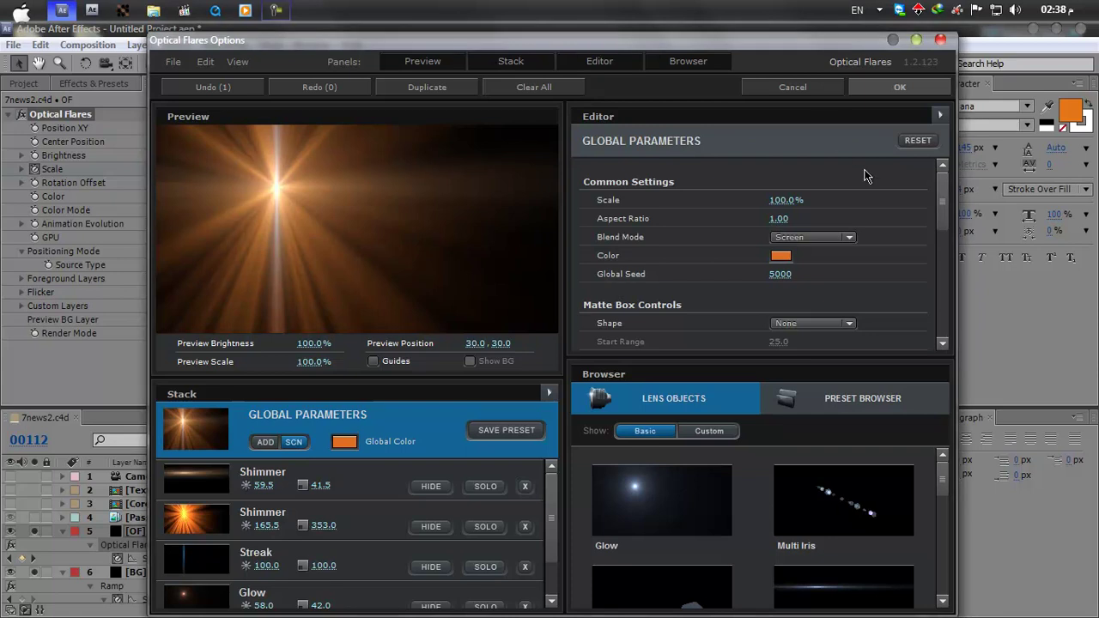
click(900, 87)
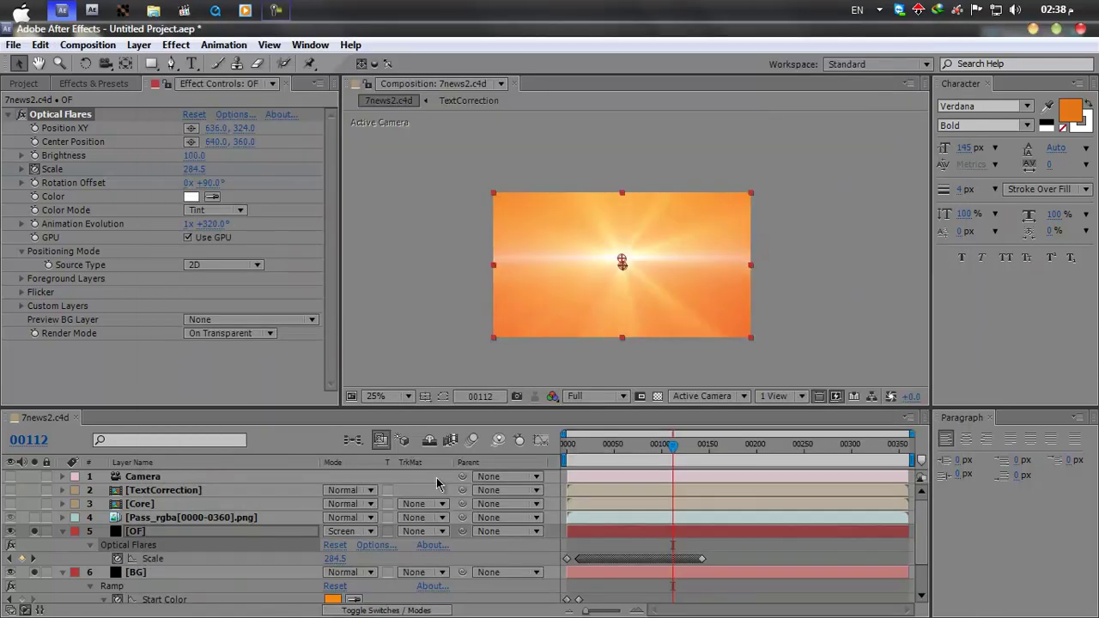
Try the Add blending mode on the OF layer, and return it to Screen
click(339, 531)
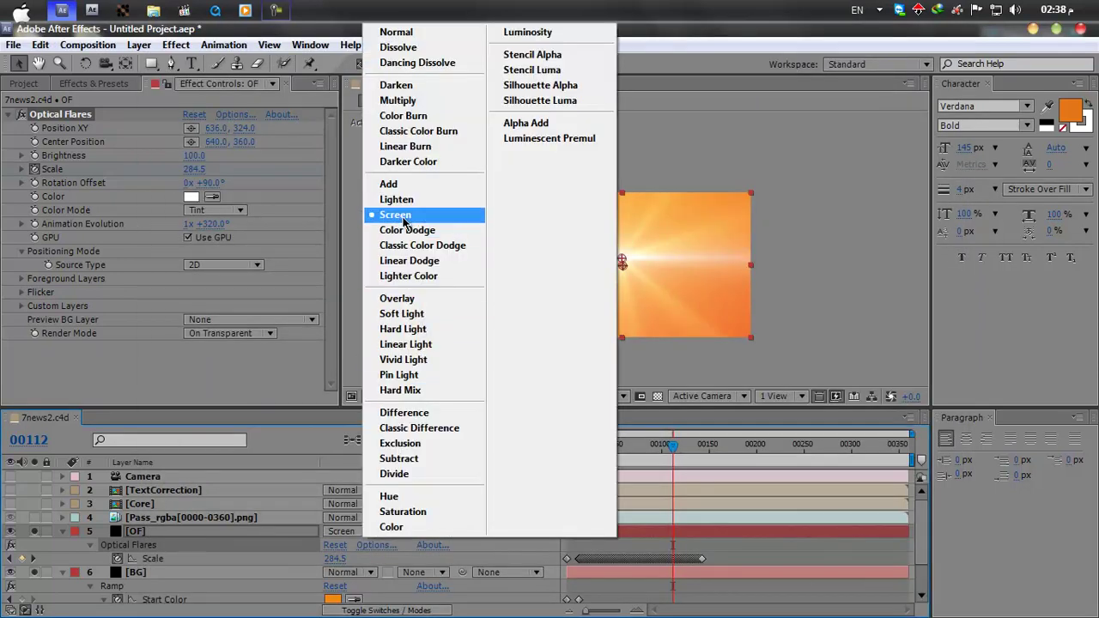
click(388, 184)
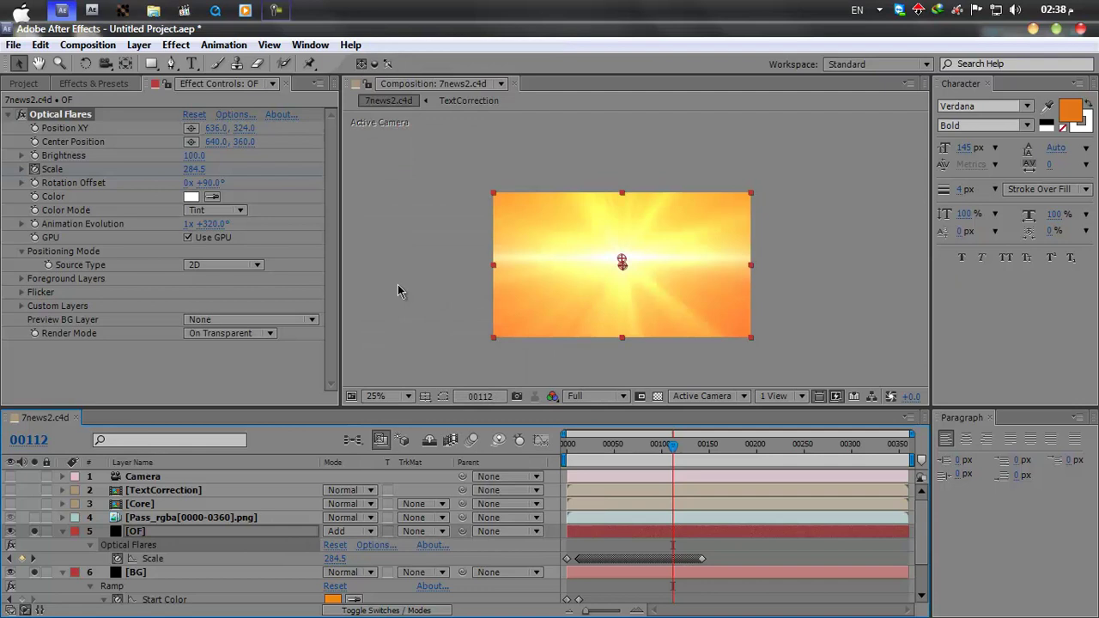
click(342, 532)
click(401, 215)
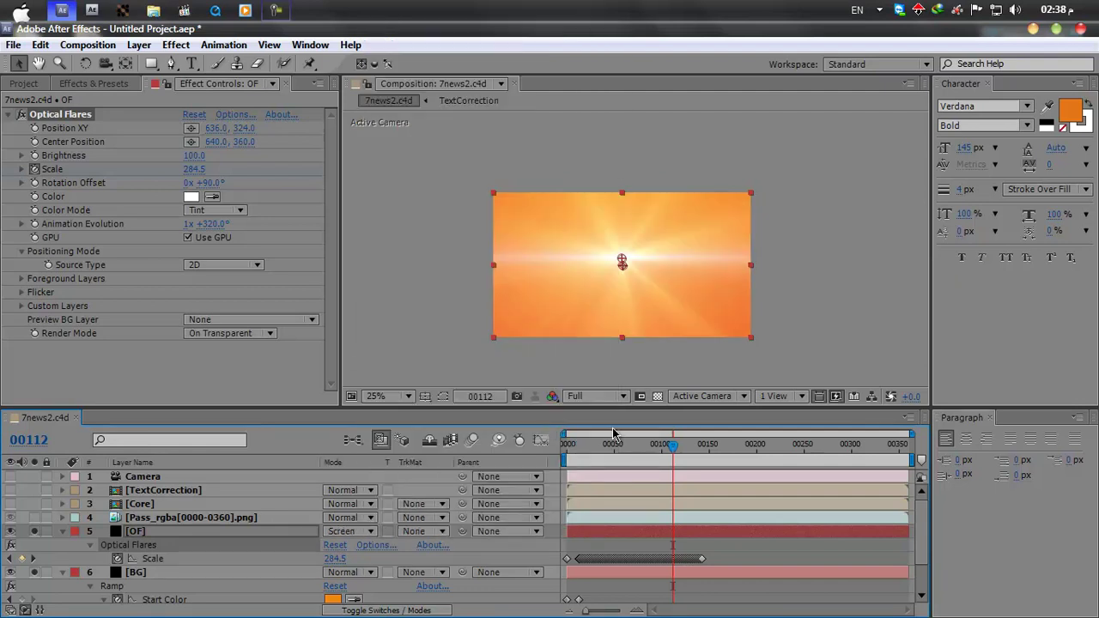
Set the Optical Flares global blend mode back to Add, and check the flare from frame 17 to frame 131
drag(673, 444, 580, 456)
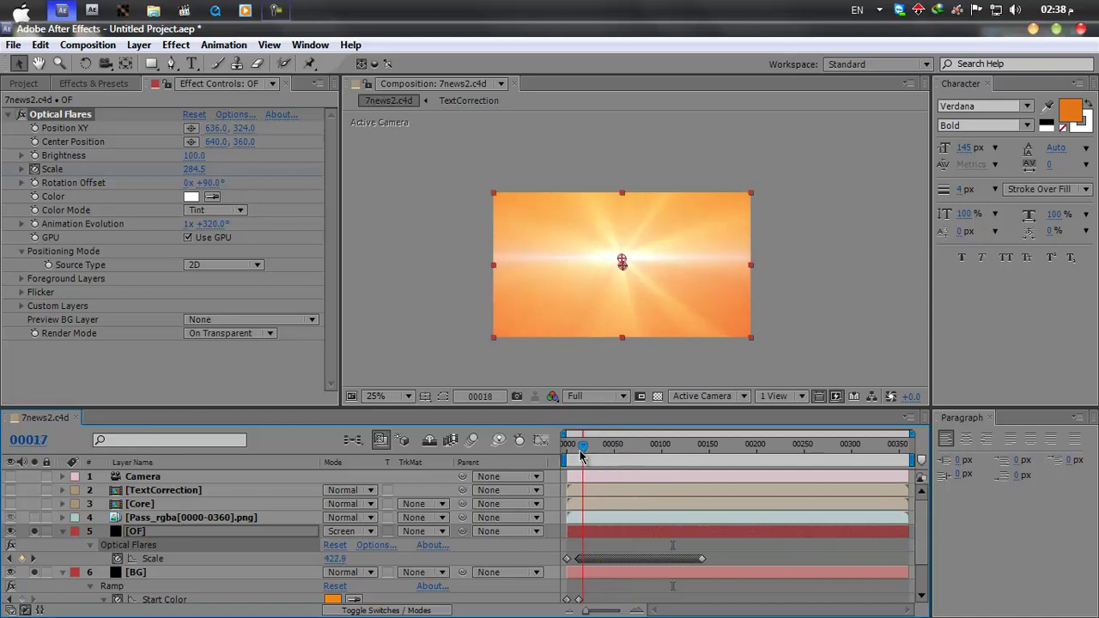
click(234, 114)
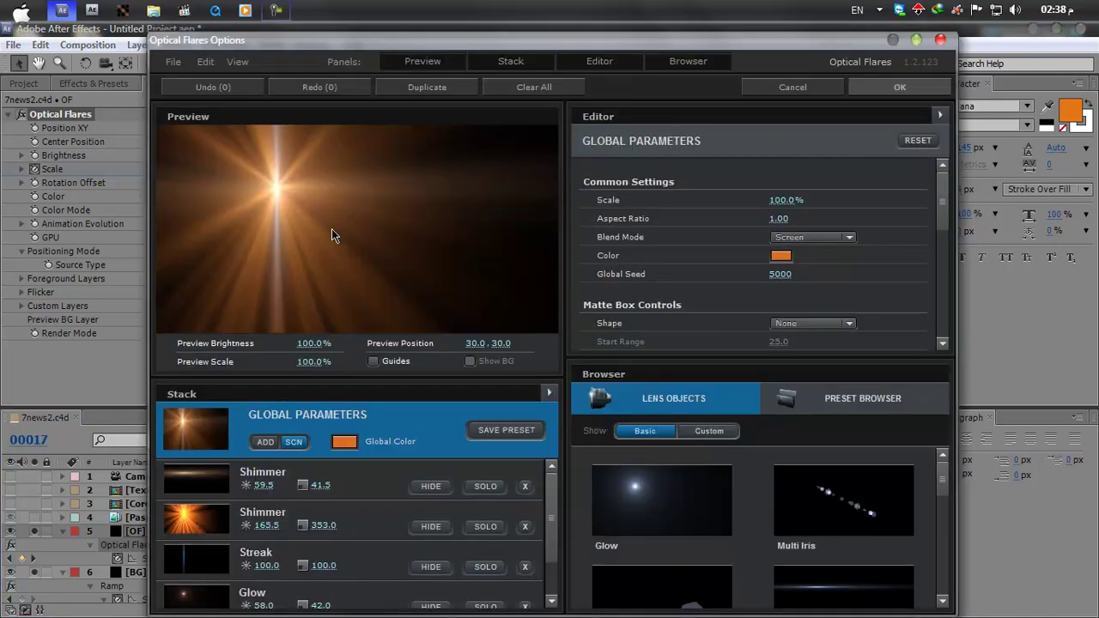
click(266, 442)
click(895, 89)
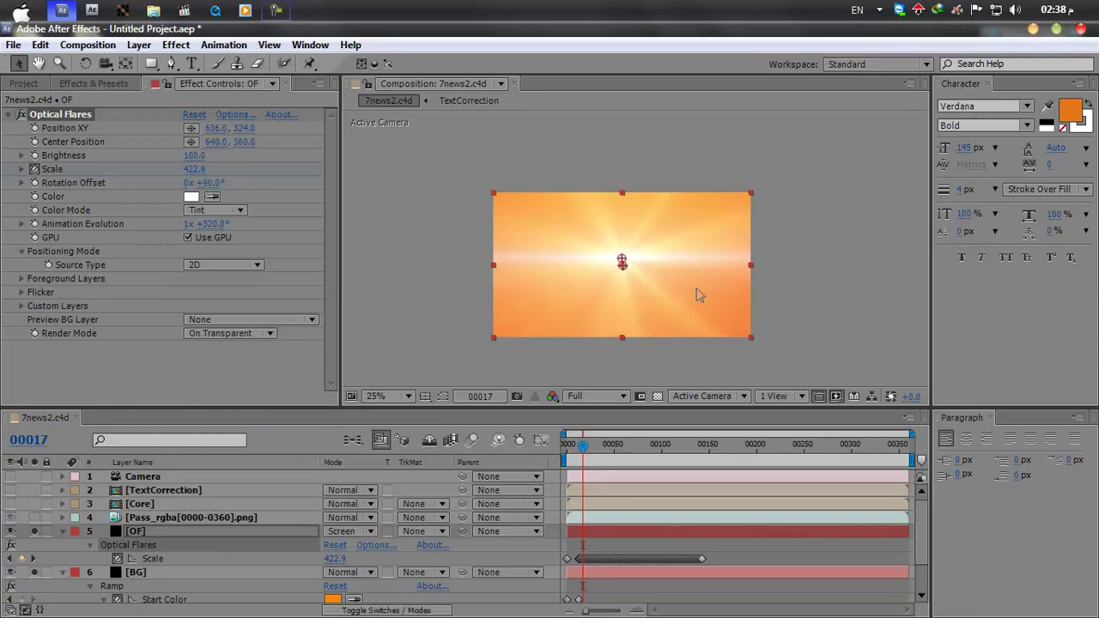
click(583, 447)
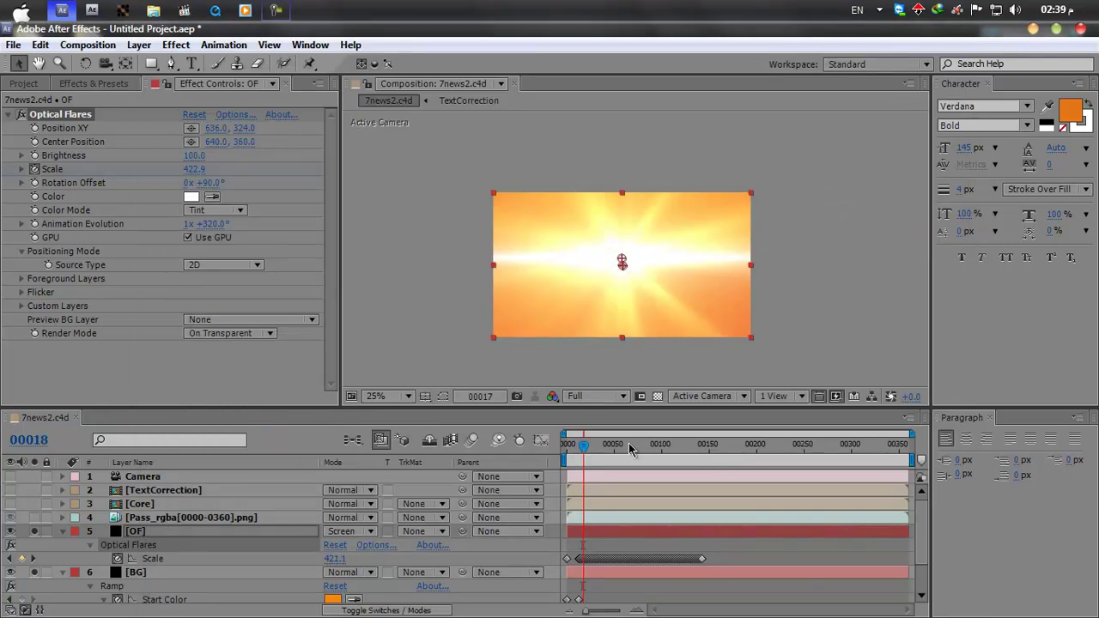
drag(643, 450, 692, 450)
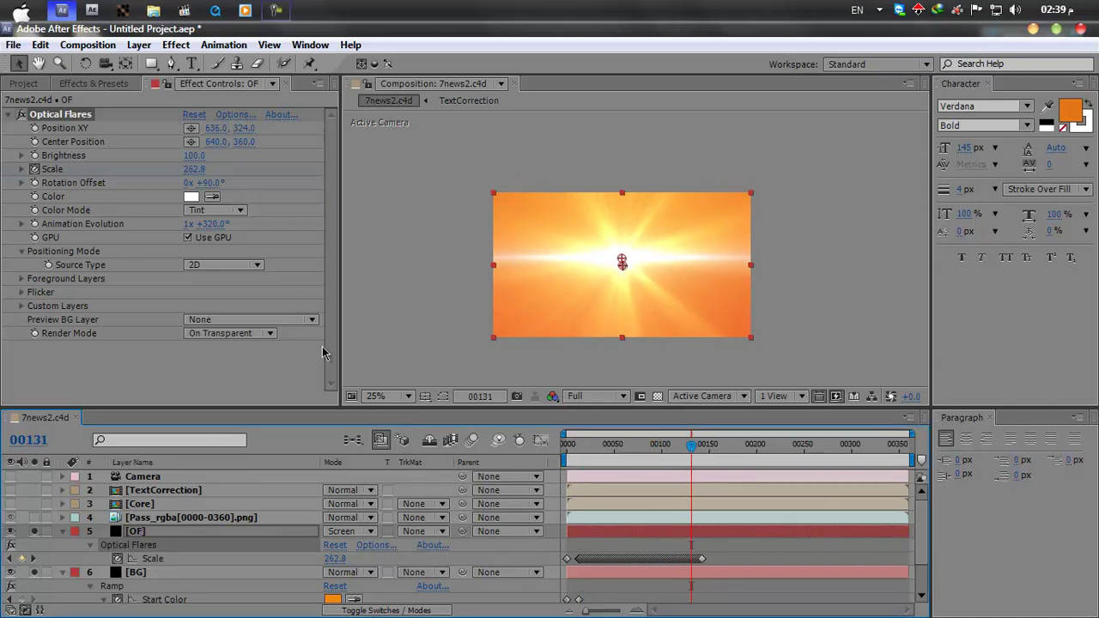
Set the BG layer's Ramp End Color keyframe at frame 13 to a deeper, darker orange-red
scroll(258, 581, down, 2)
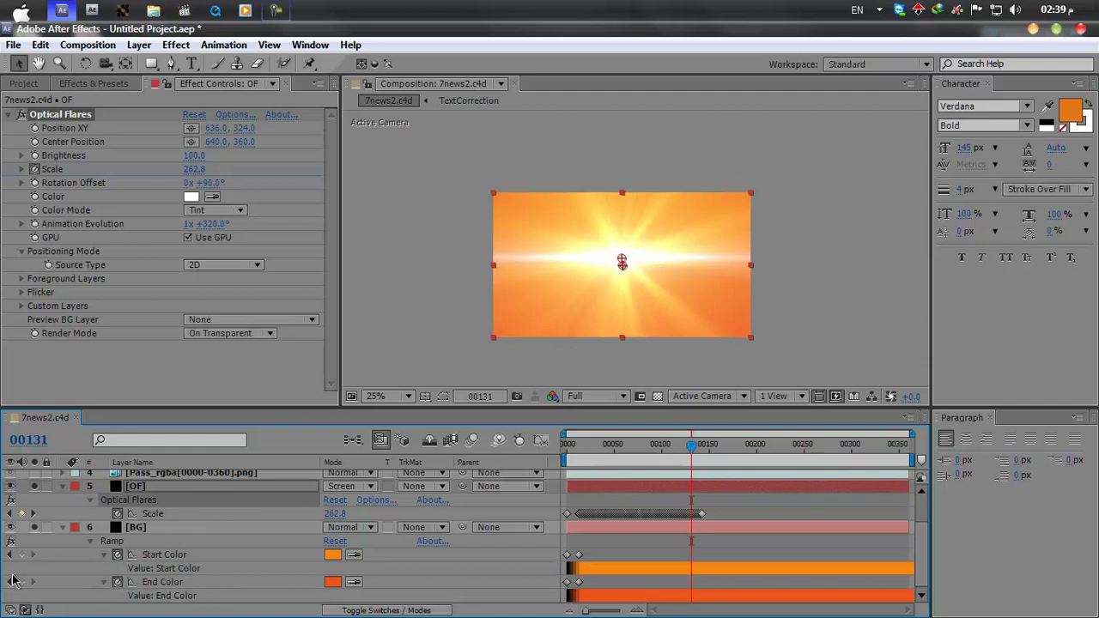
click(10, 582)
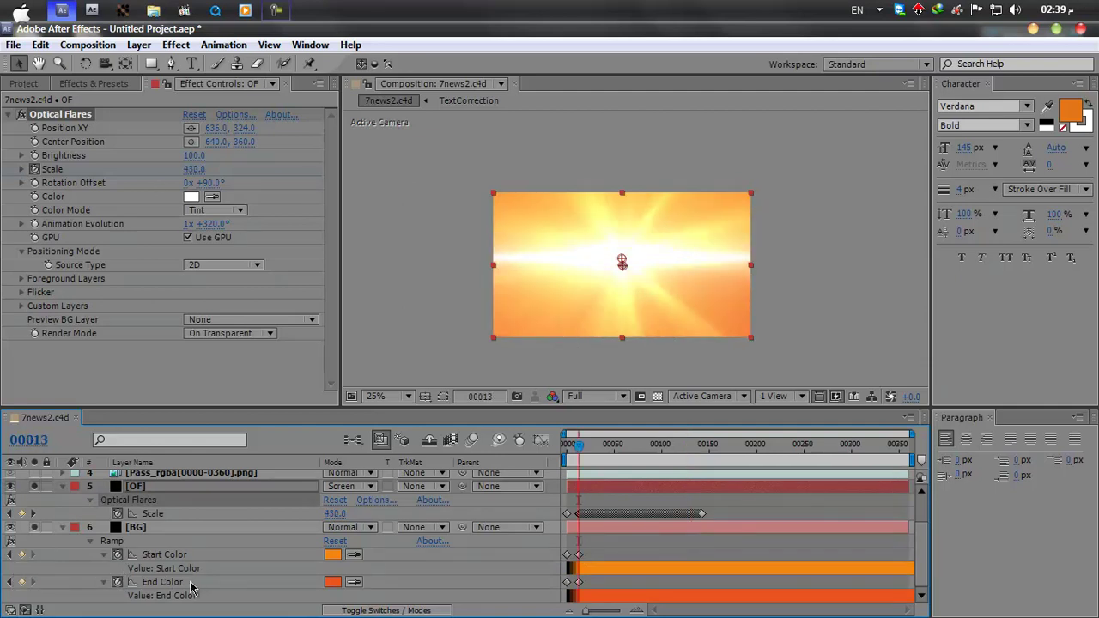
click(204, 583)
click(190, 169)
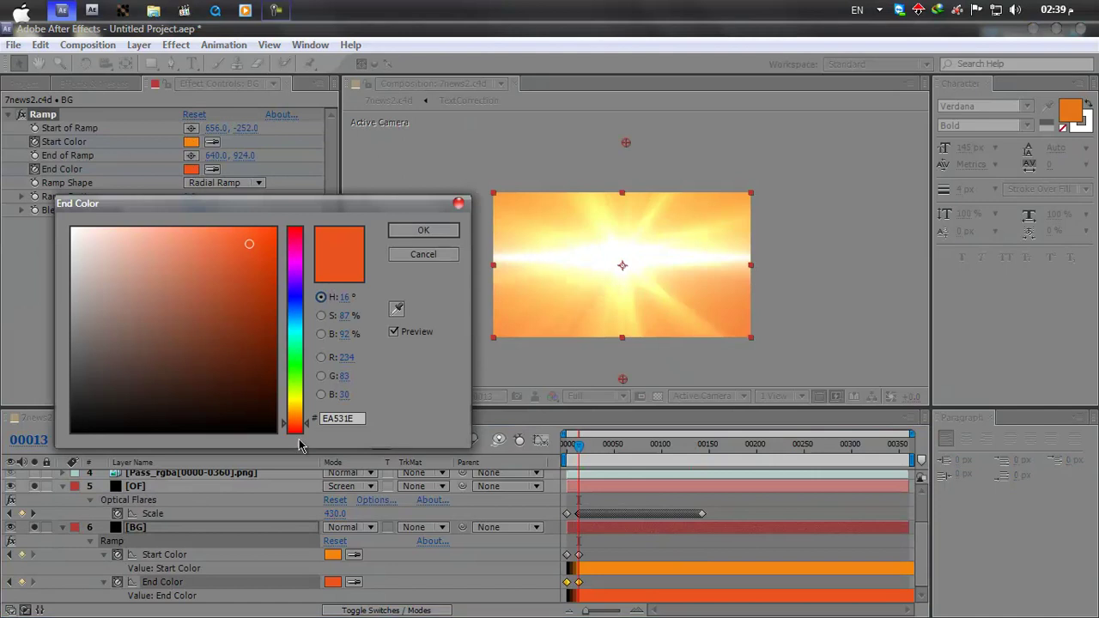
drag(248, 247, 261, 263)
click(412, 232)
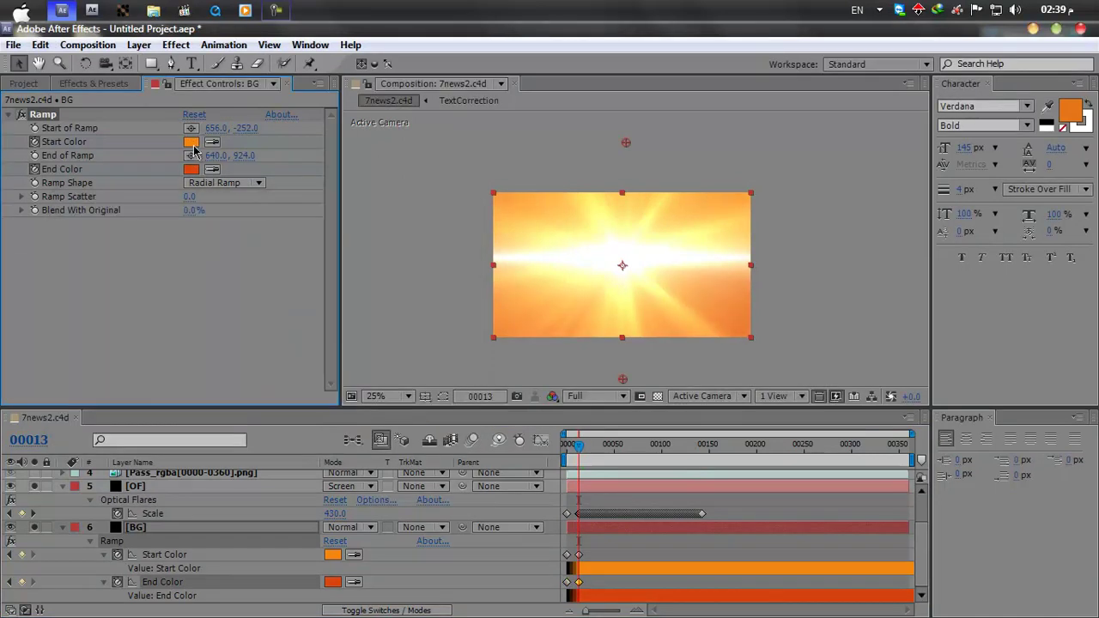
Set the BG layer's Ramp Start Color keyframe at frame 13 to orange-red F36314, and collapse the layer
click(191, 142)
drag(299, 424, 299, 428)
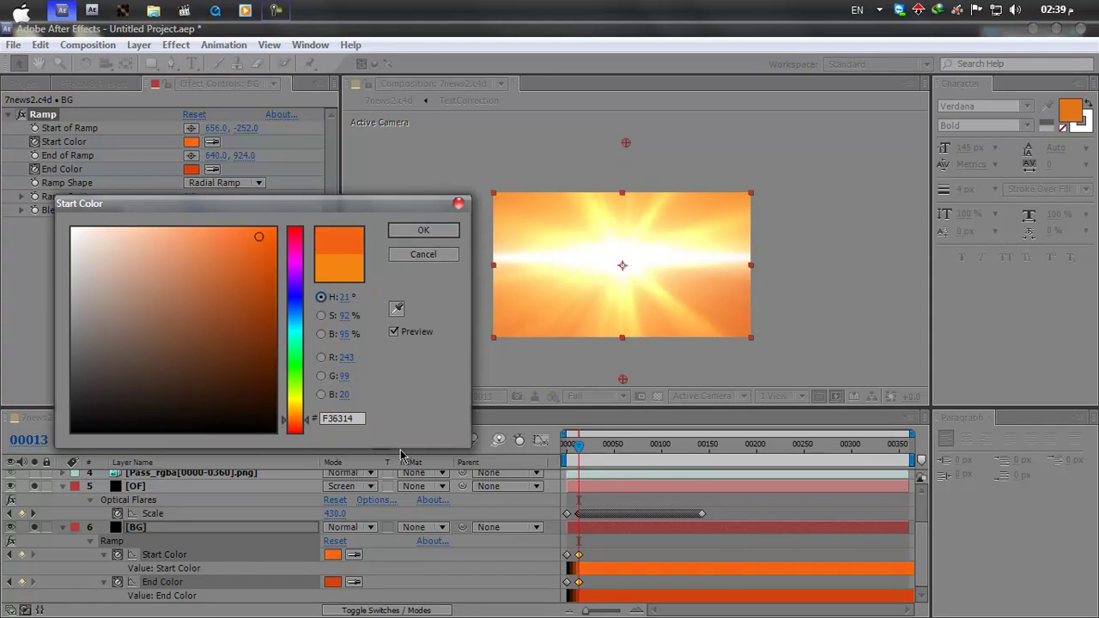
click(410, 231)
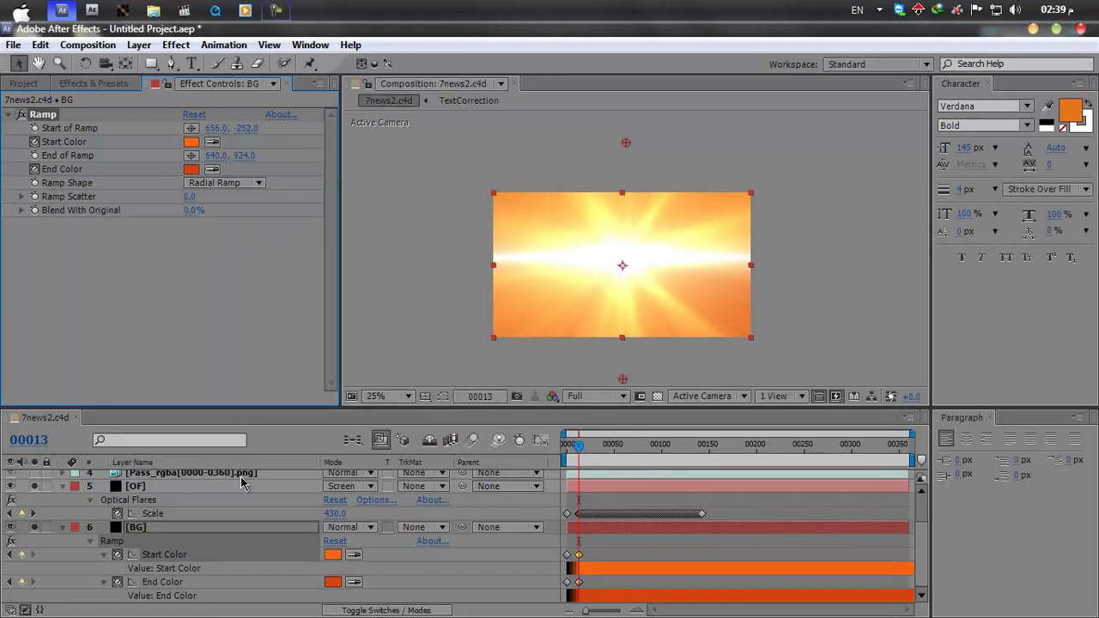
click(63, 530)
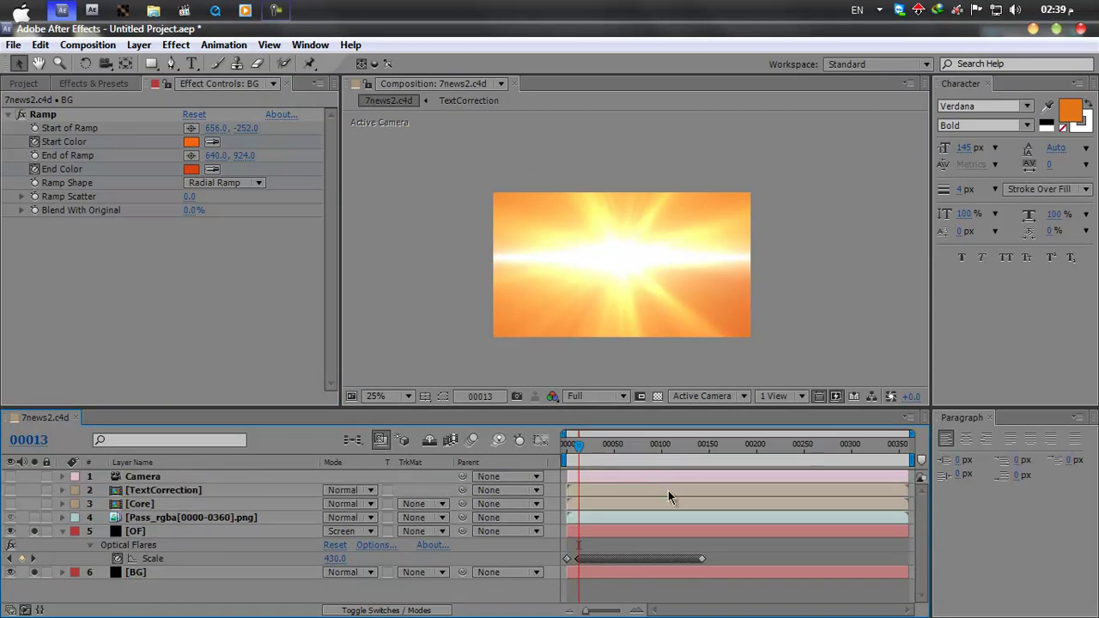
Set the OF layer's Optical Flares flicker speed to 30 and flicker amount to 60
key(Page_Down)
click(620, 452)
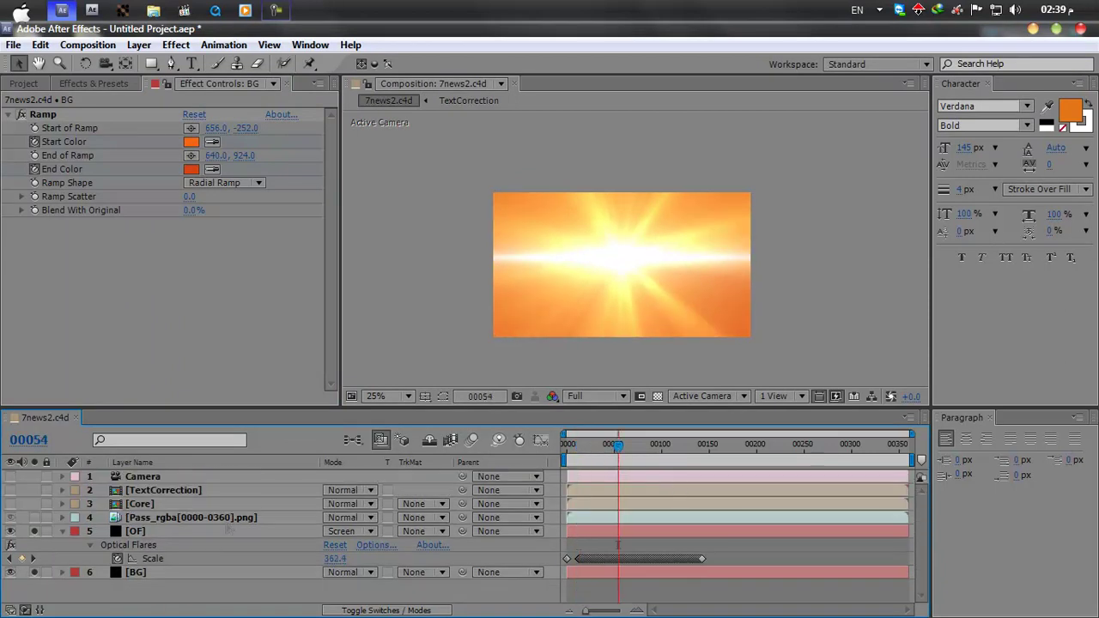
click(225, 531)
click(22, 293)
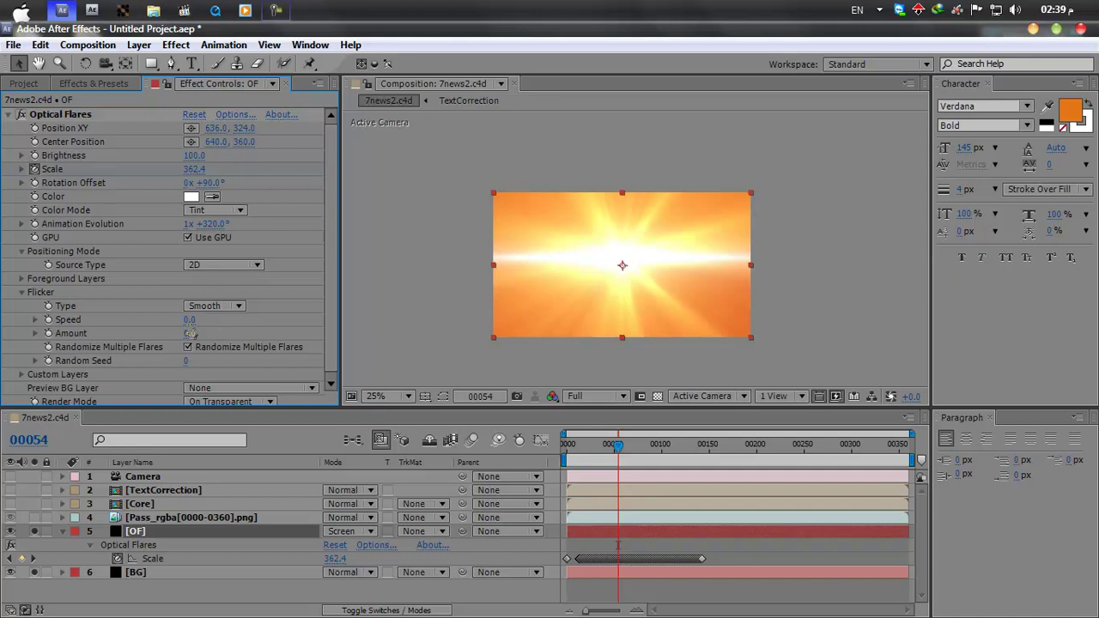
click(189, 319)
text(30)
key(Return)
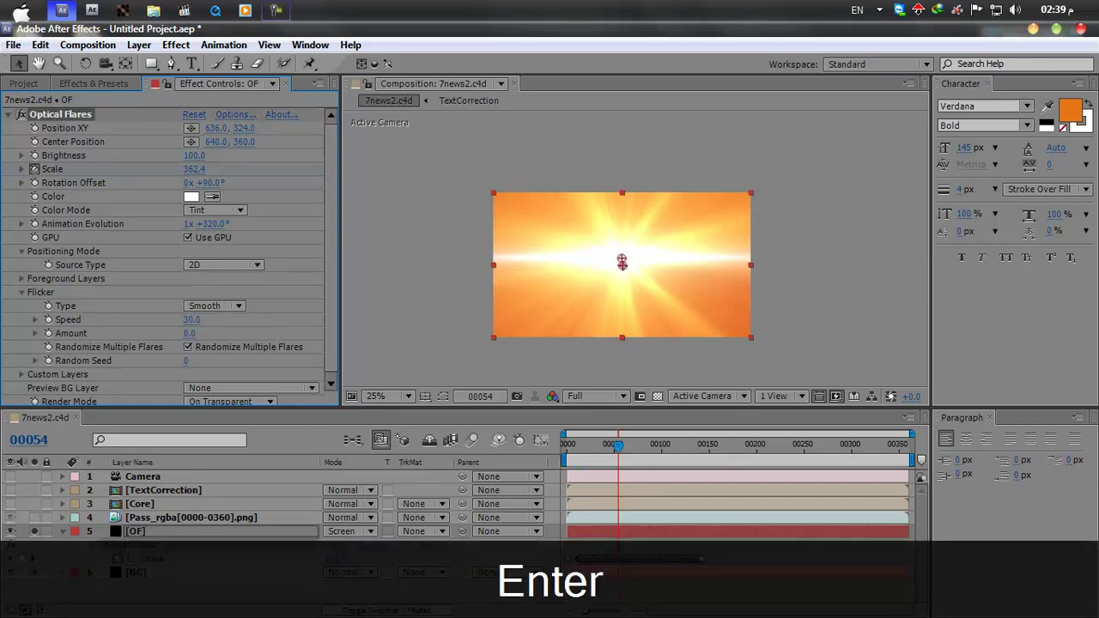
click(189, 333)
text(60)
key(Return)
Run a RAM preview of the flickering flare from frame 0
click(566, 445)
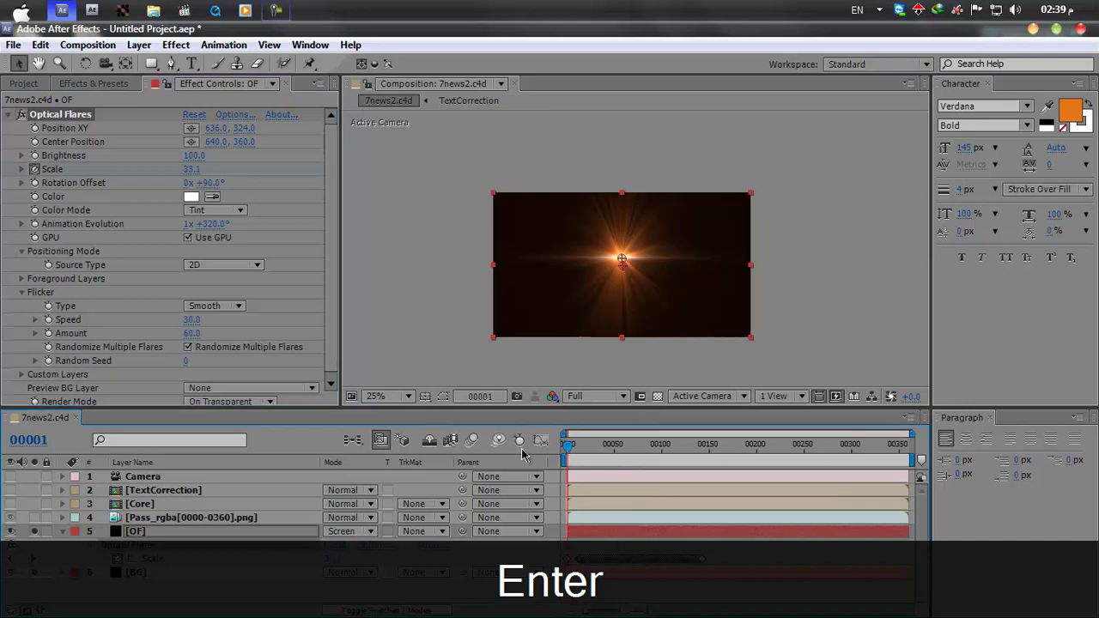
drag(568, 445, 551, 453)
key(0)
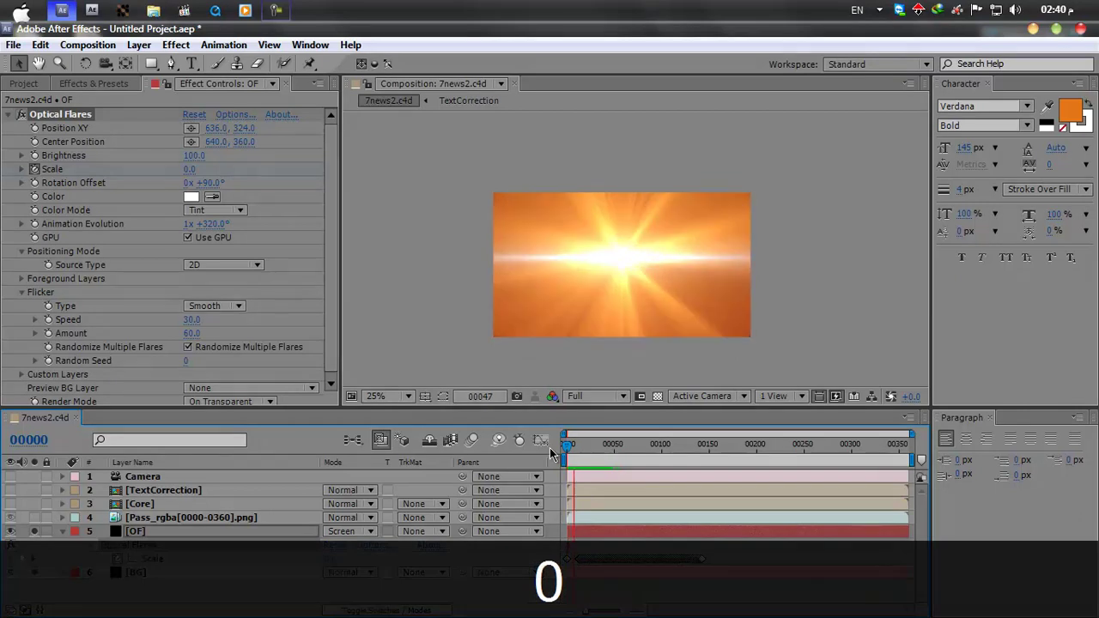
key(space)
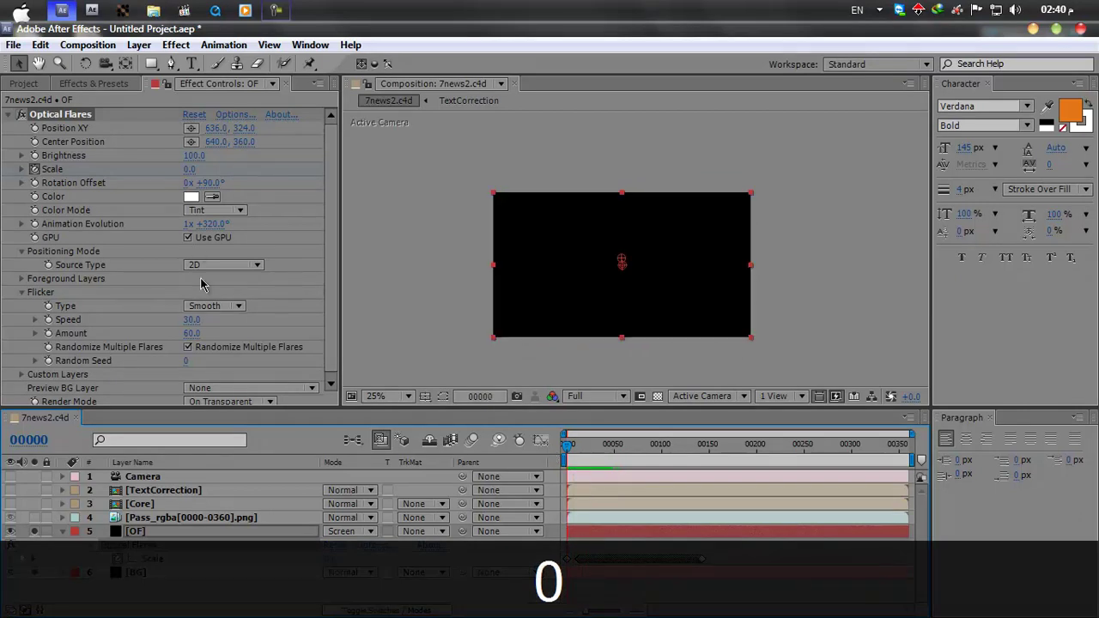
Reduce the OF flare's flicker speed to 5, preview the animation again, and collapse the OF layer
click(193, 320)
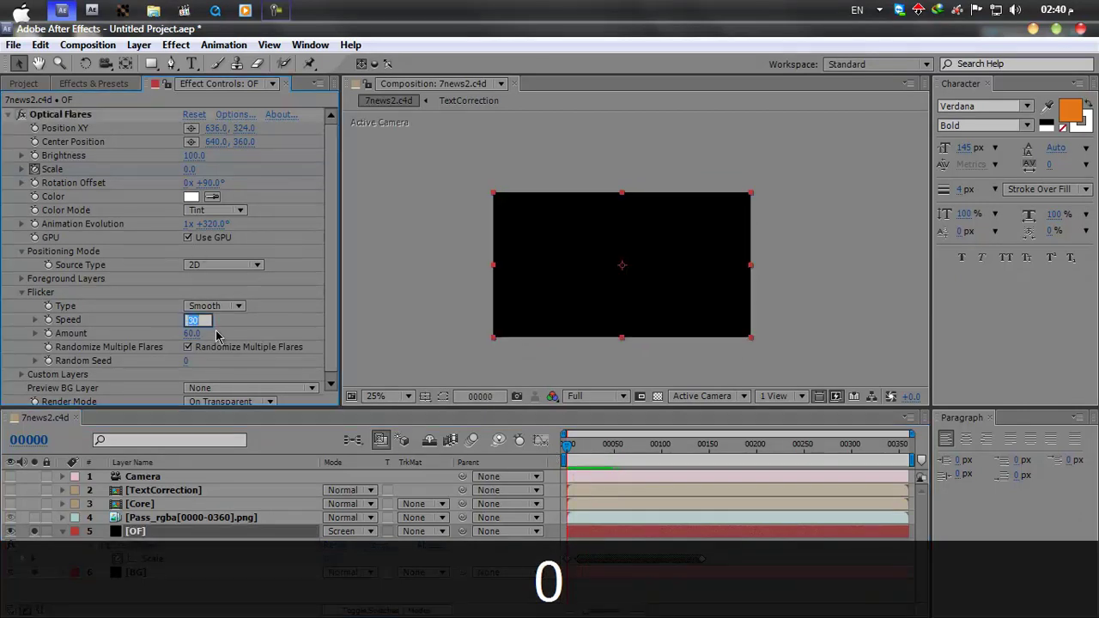
text(5)
key(Return)
key(KP_0)
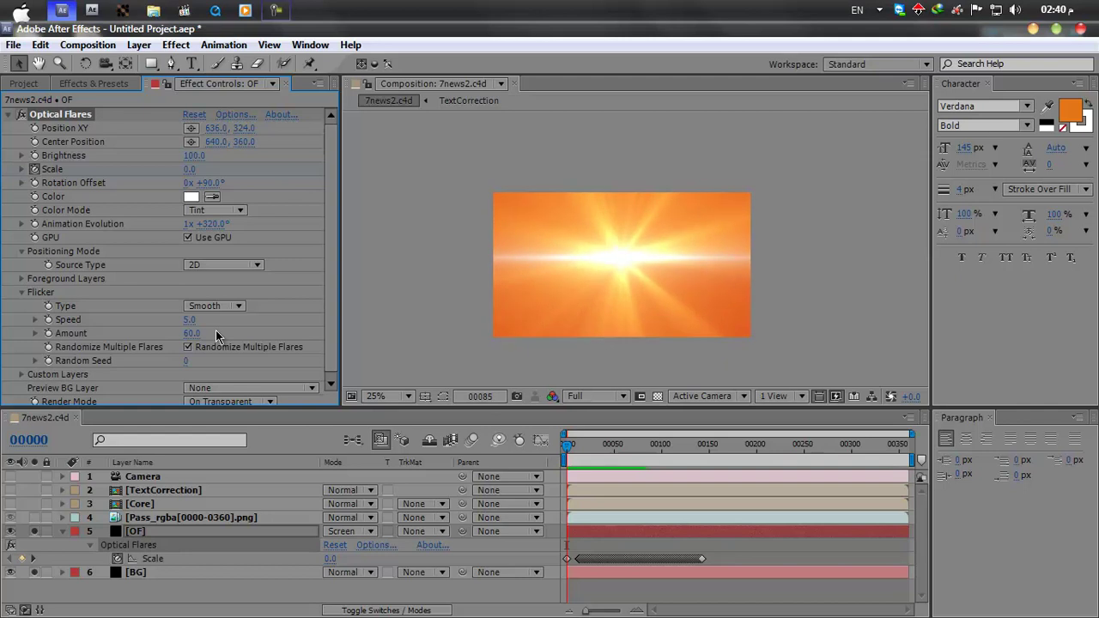
key(KP_0)
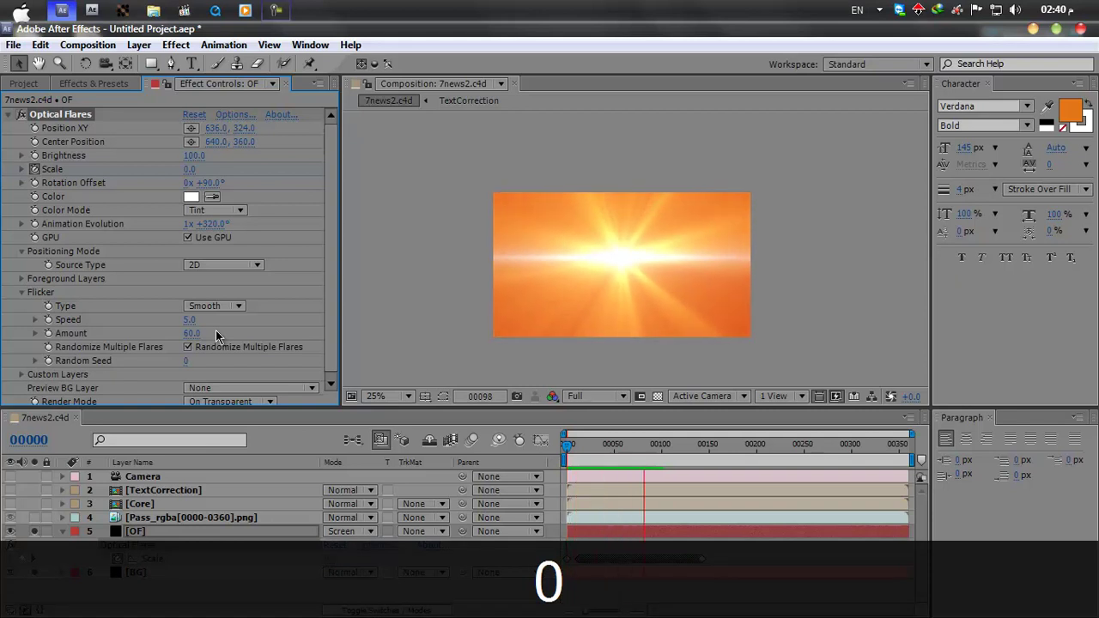
key(space)
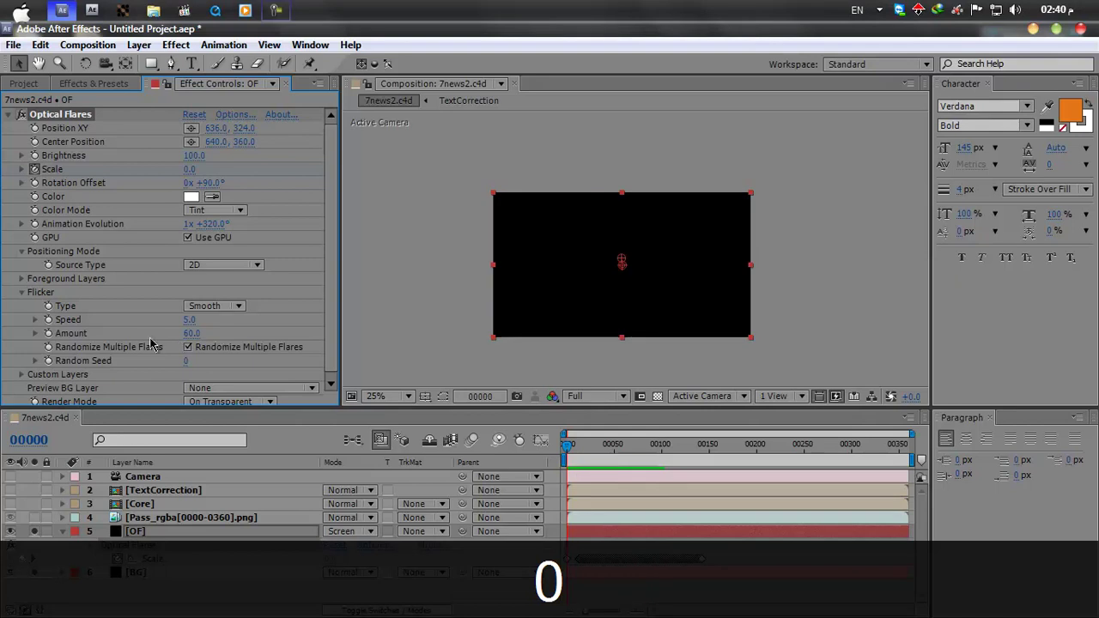
click(63, 533)
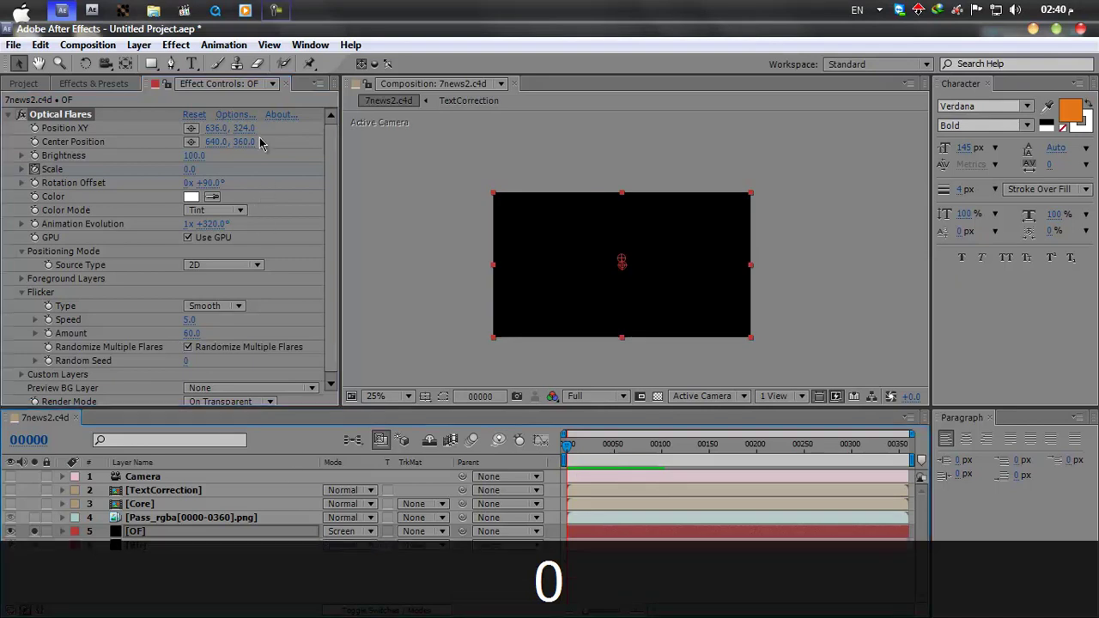
Open the OF layer's Optical Flares options, maximize the window, and browse the Pro Presets
click(235, 117)
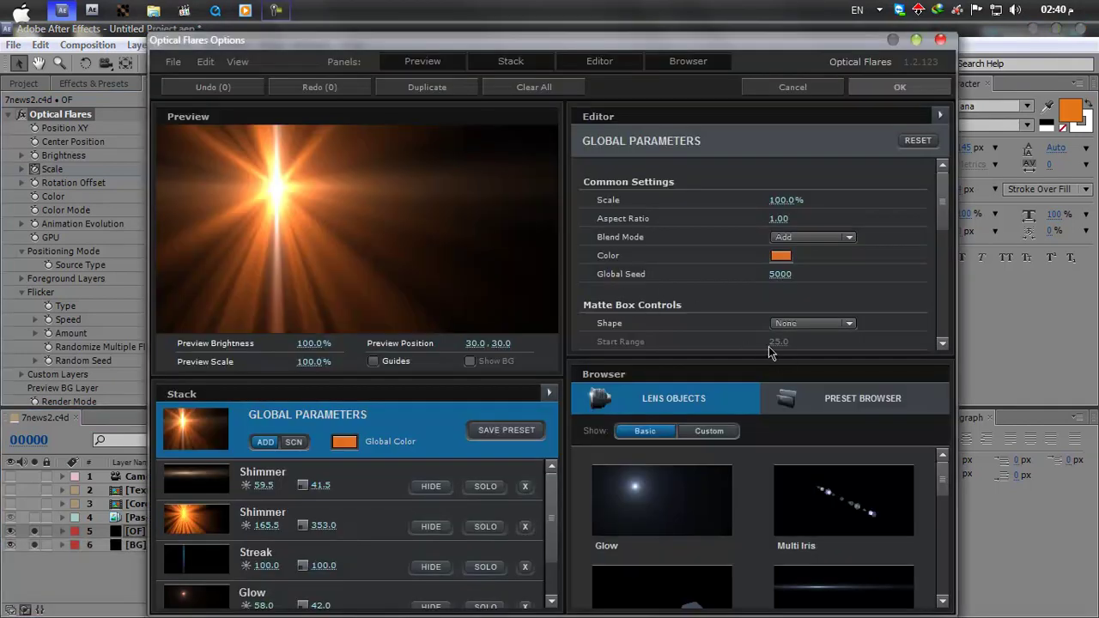
click(857, 408)
scroll(860, 490, down, 2)
double_click(832, 470)
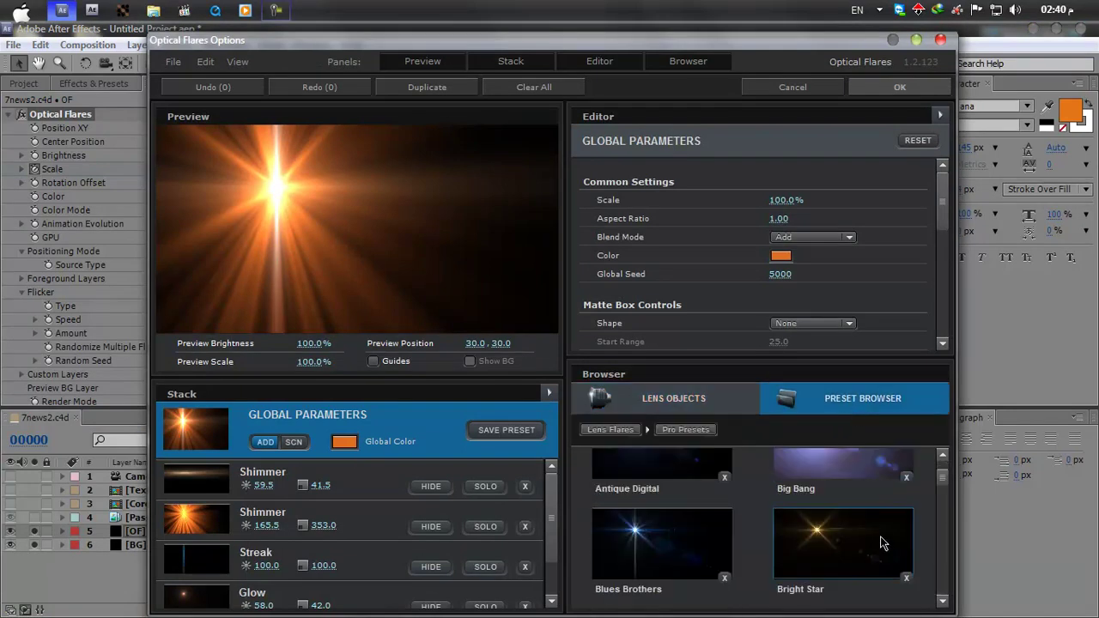
double_click(703, 43)
drag(1086, 464, 1075, 586)
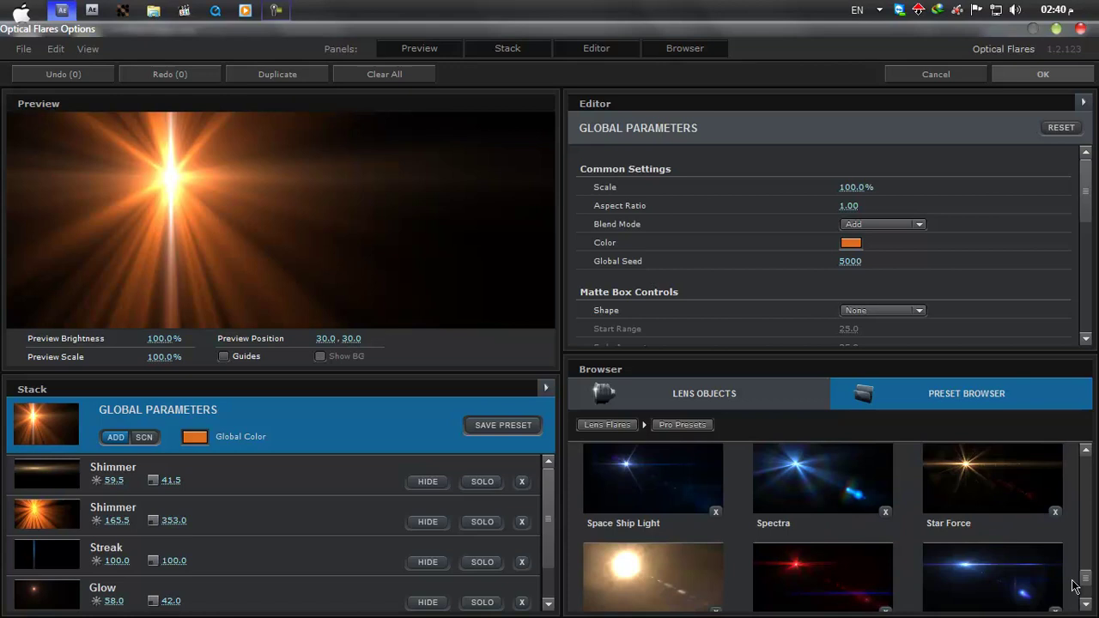
Try the Star Force flare preset and look through the remaining Pro Presets
click(970, 502)
scroll(963, 539, down, 2)
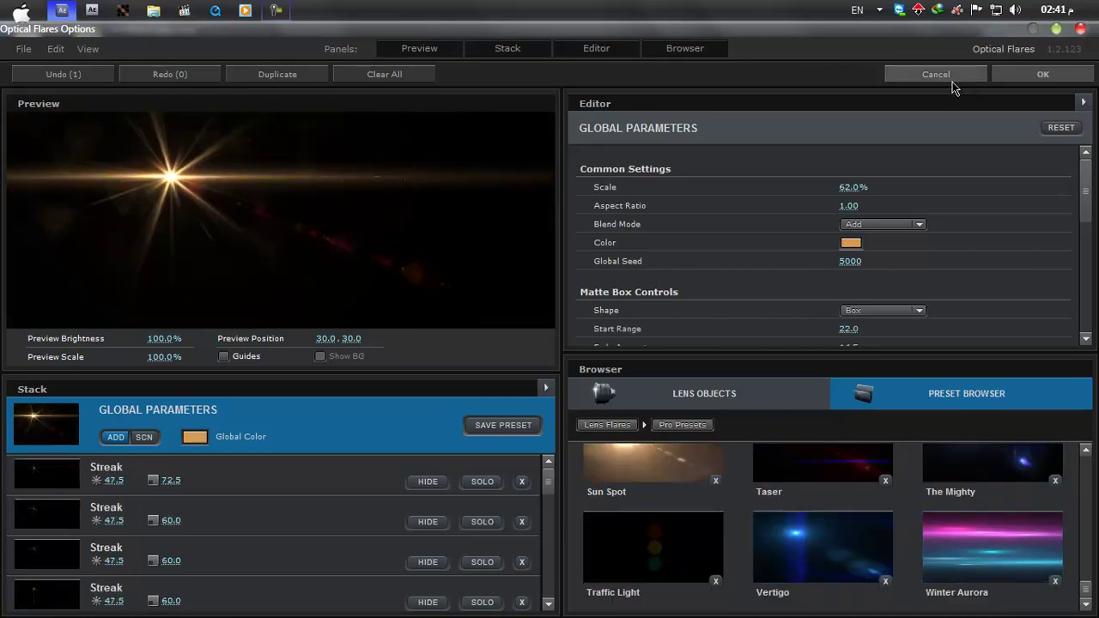
scroll(927, 510, up, 3)
scroll(927, 510, up, 8)
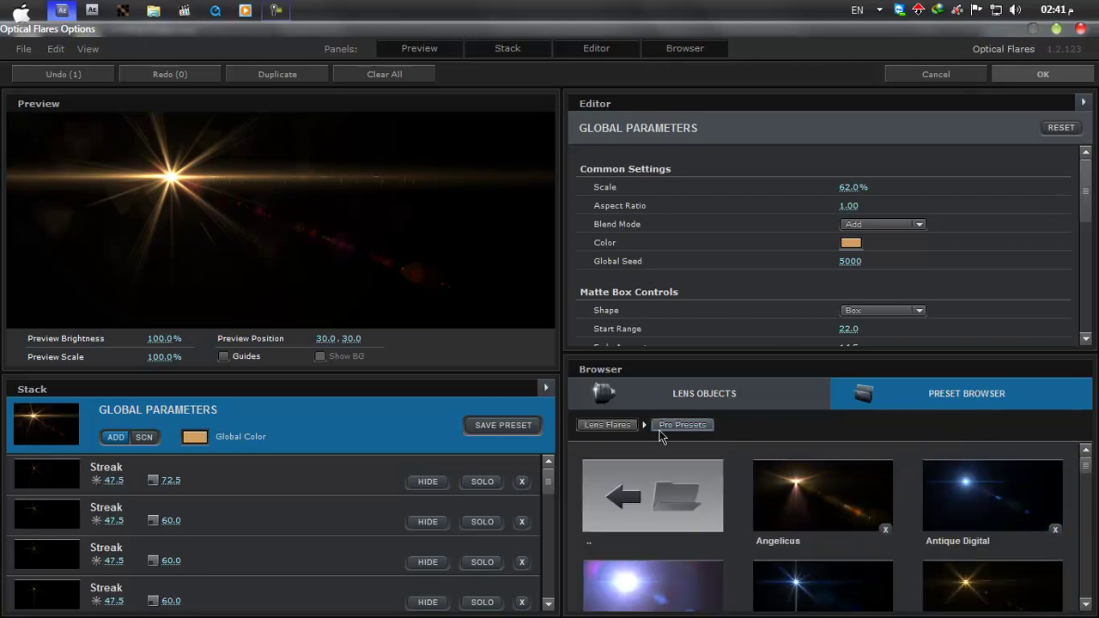
Open the Natural Flares preset folder and try the Future Light preset
click(607, 424)
scroll(1047, 581, down, 2)
click(967, 487)
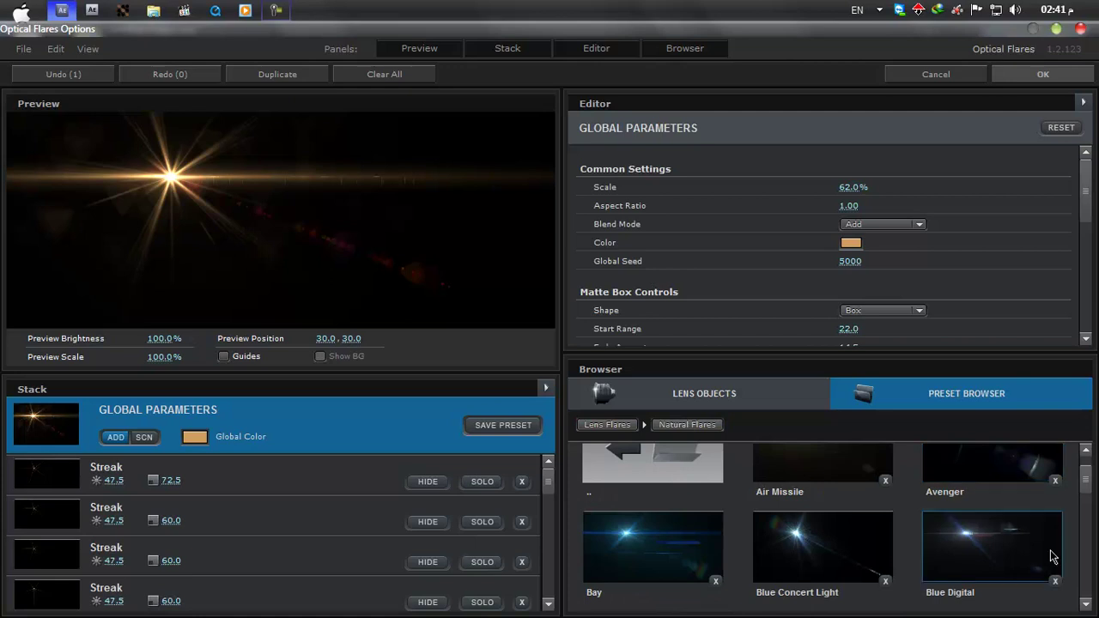
scroll(1084, 507, down, 3)
drag(1088, 517, 1090, 526)
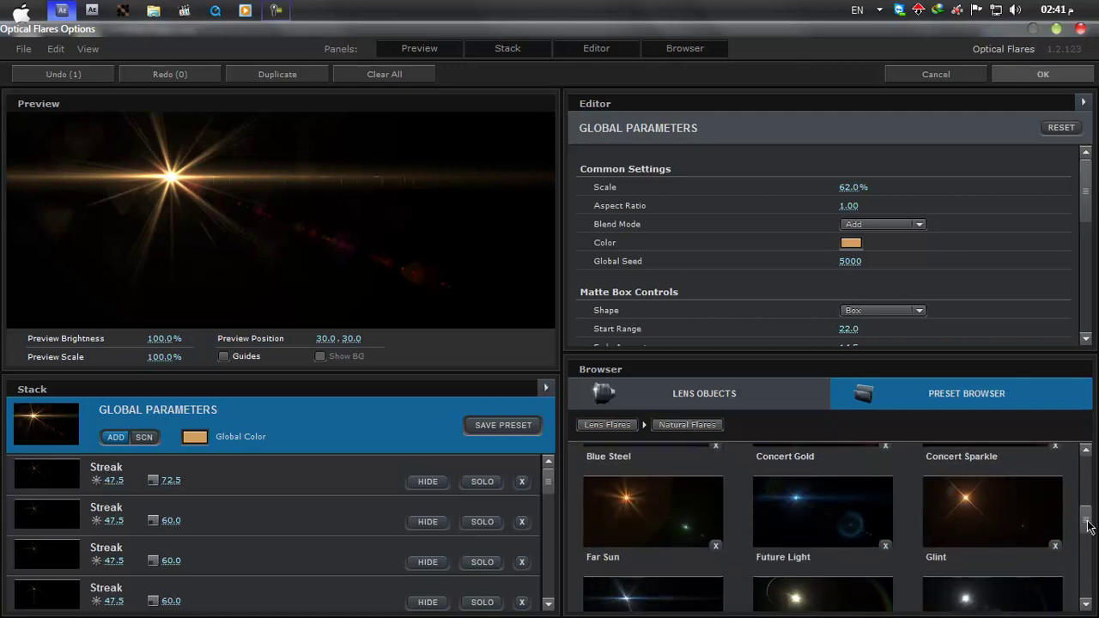
click(805, 530)
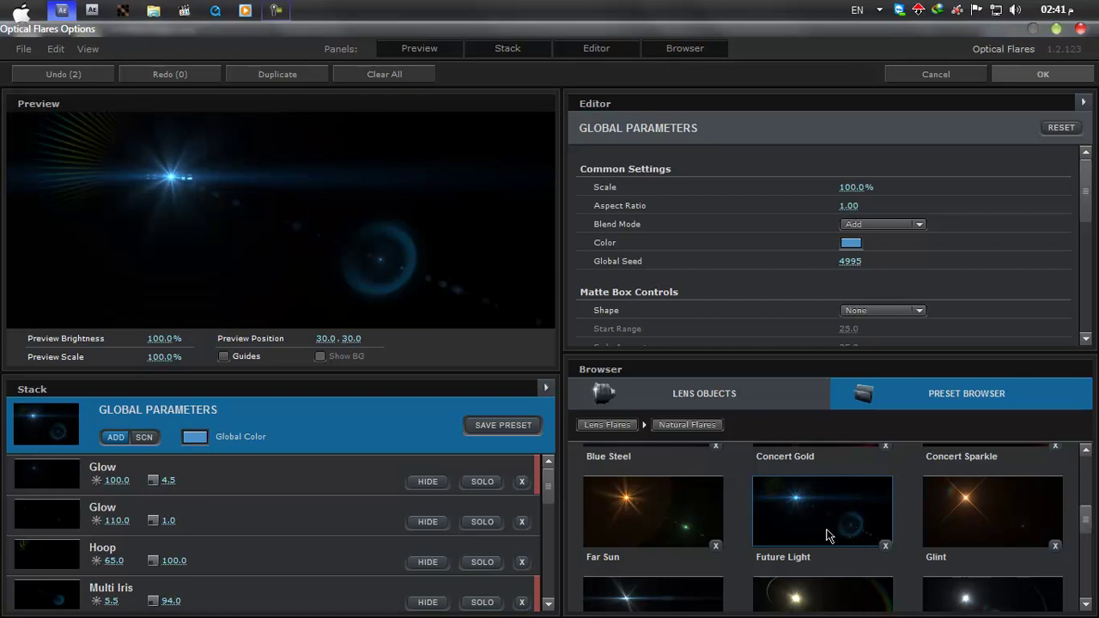
Load the Tac Light preset from the Natural Flares folder
scroll(847, 536, down, 5)
scroll(796, 577, down, 2)
scroll(824, 537, up, 10)
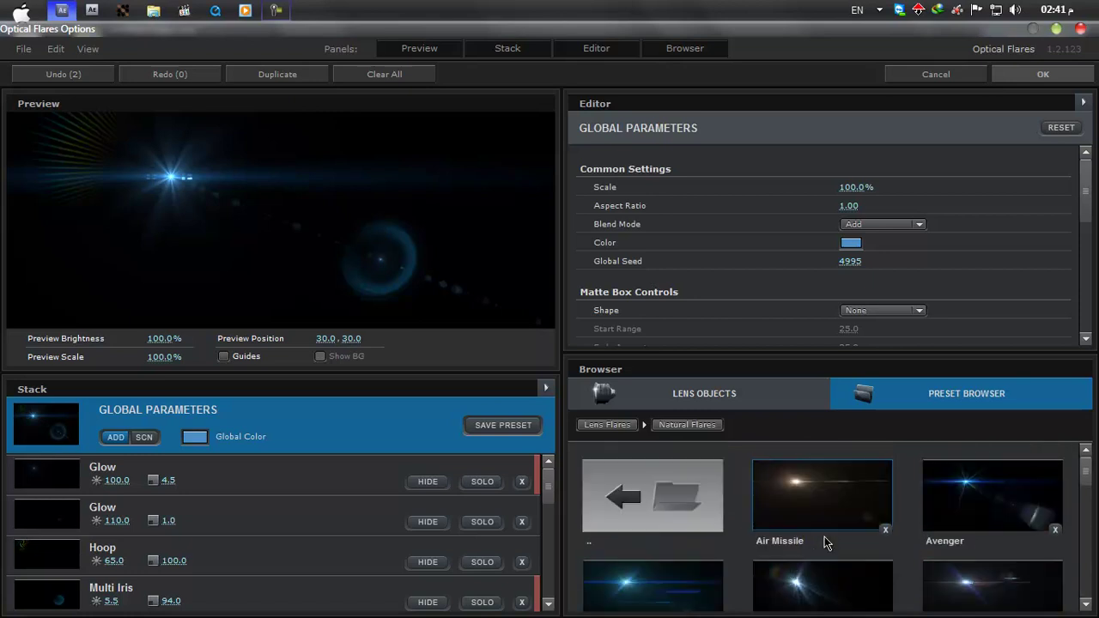
scroll(824, 537, down, 10)
click(983, 564)
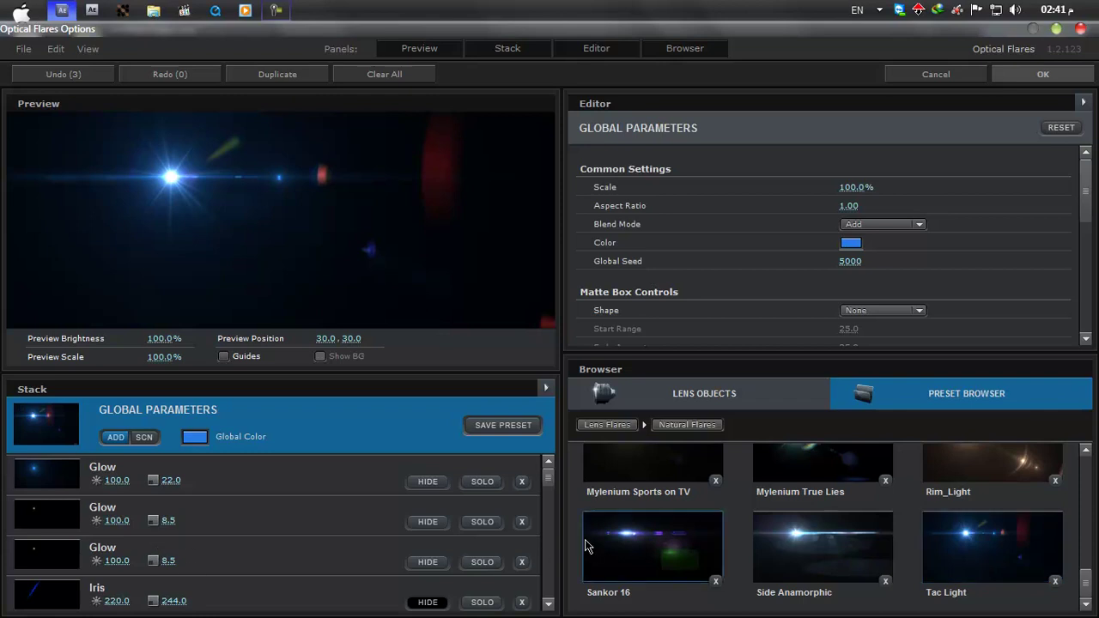
Hide the 242.0 brightness Ring and the three 387.5 Ring elements following it in the flare stack
drag(552, 485, 551, 511)
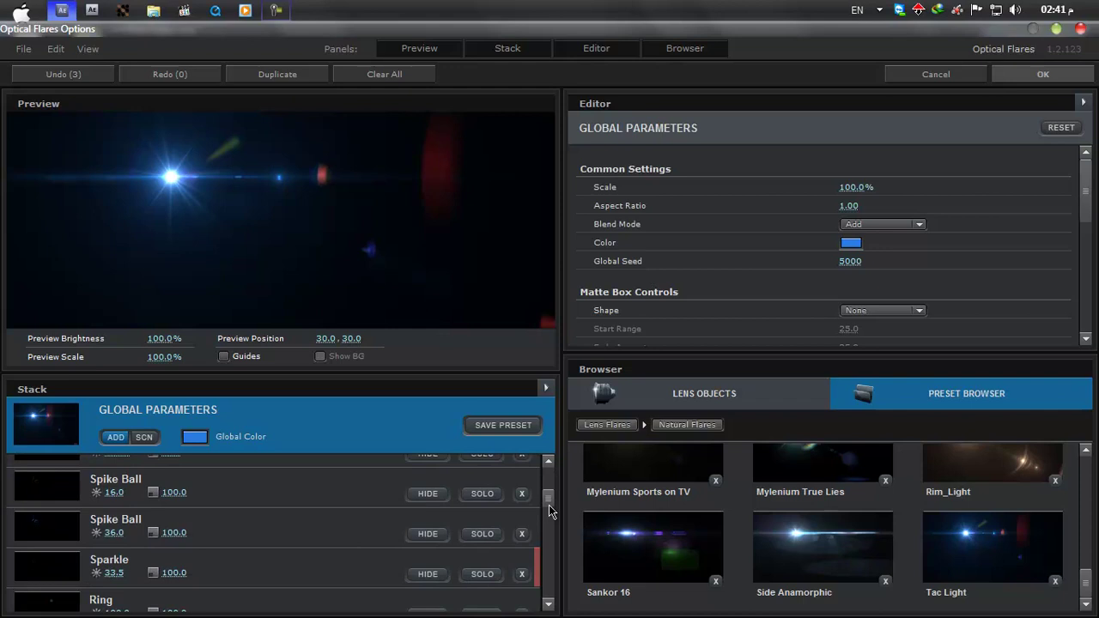
drag(551, 511, 549, 526)
click(421, 563)
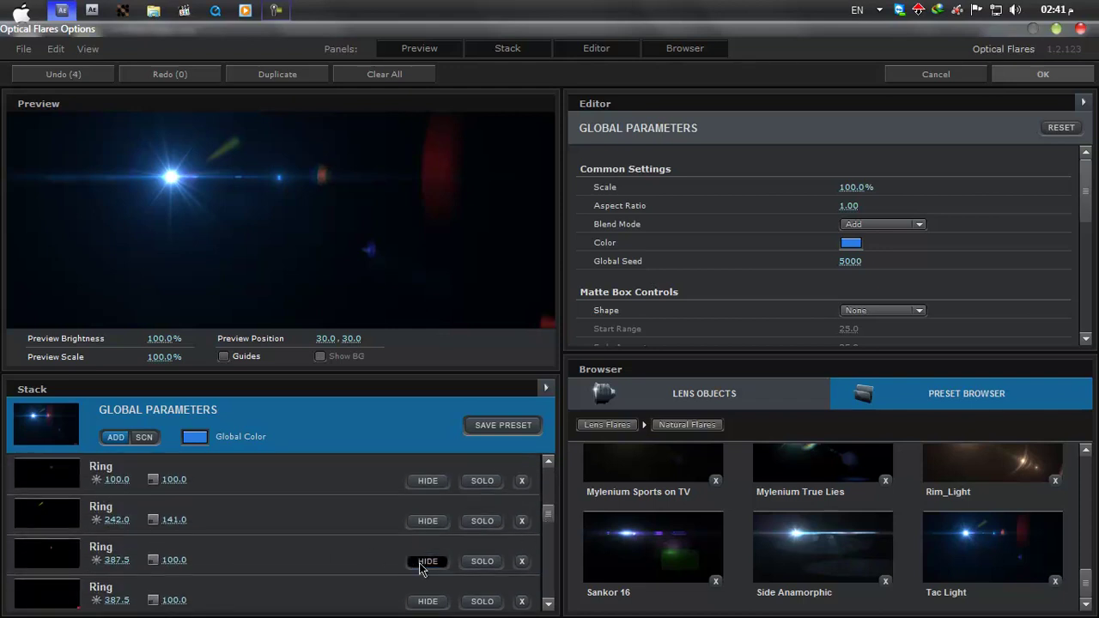
click(418, 523)
scroll(418, 530, down, 3)
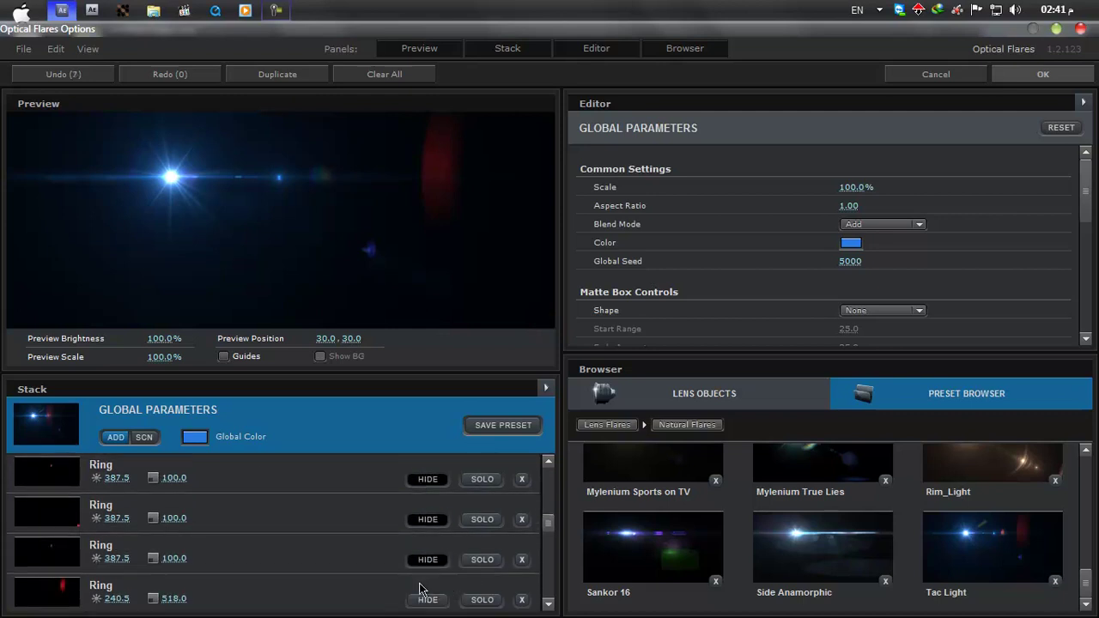
Hide the large red 240.5 Ring and the 387.5 and 158.0 Ring elements below it in the stack
click(428, 600)
scroll(433, 571, down, 2)
click(428, 571)
scroll(433, 567, down, 5)
click(429, 544)
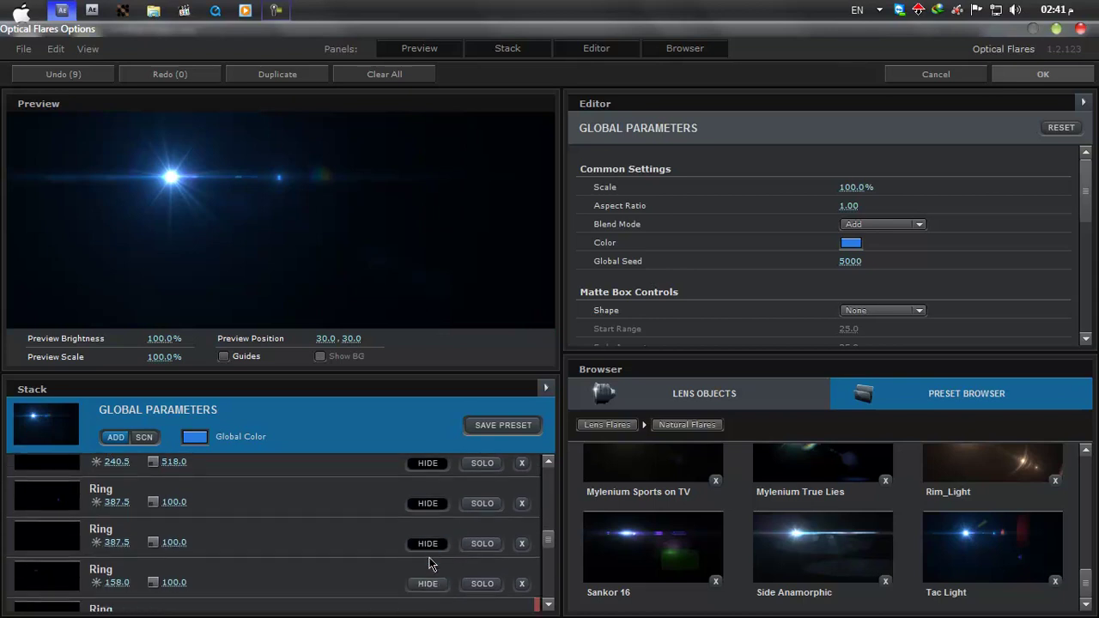
click(426, 585)
scroll(439, 573, down, 4)
Toggle the Shimmer and Multi Iris elements off and on to check what each adds to the flare
scroll(440, 574, down, 1)
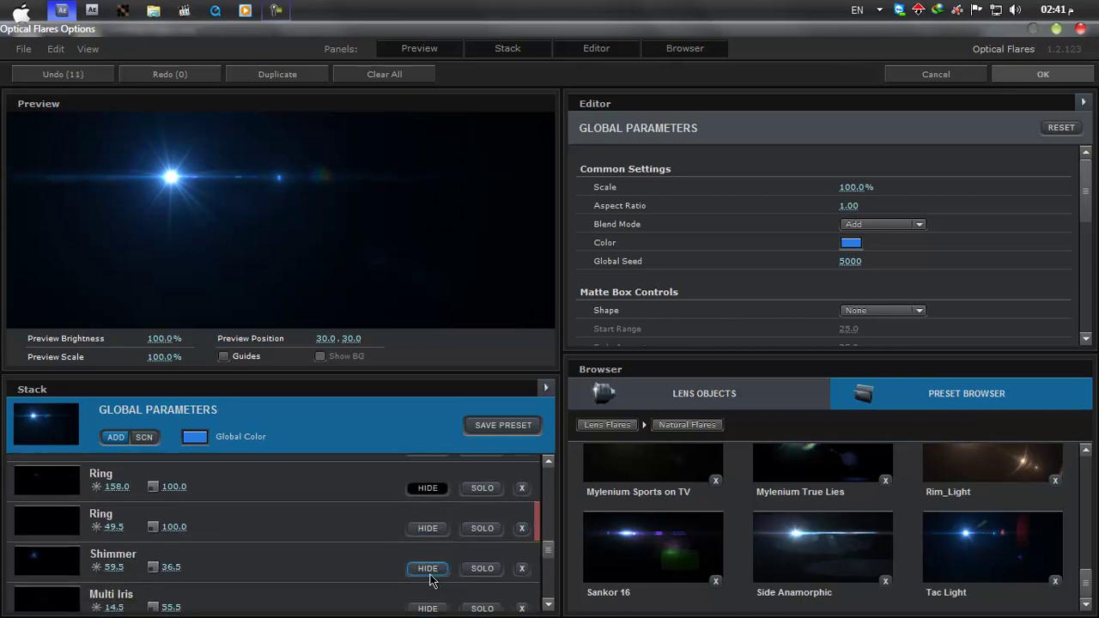
click(428, 569)
click(427, 569)
scroll(430, 562, down, 5)
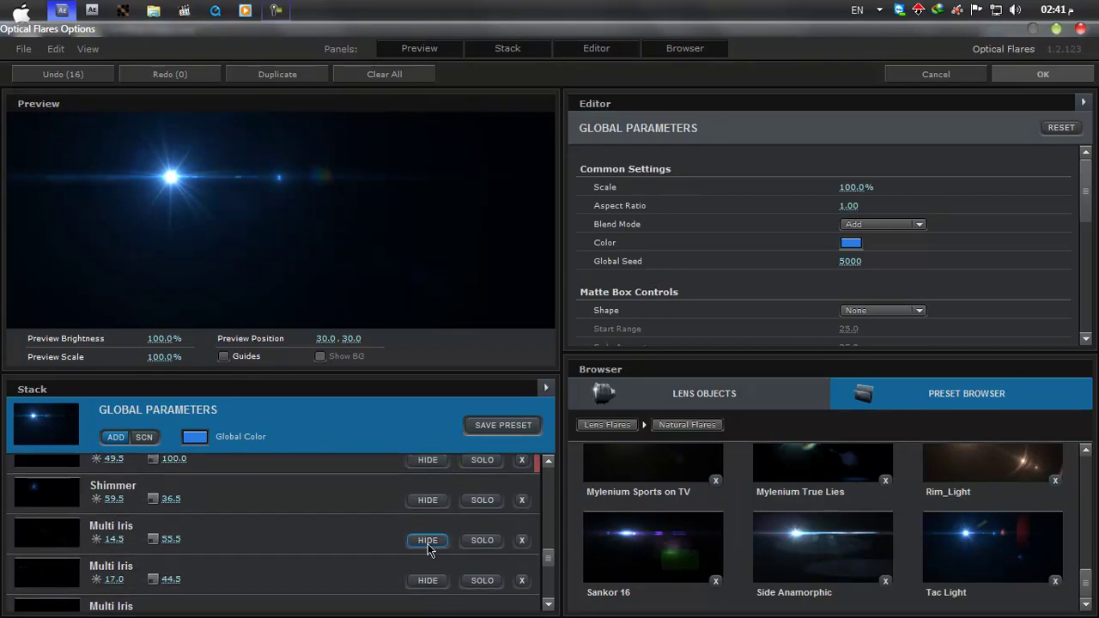
scroll(428, 543, down, 4)
click(427, 531)
click(427, 531)
Hide the 176.0 Multi Iris, 179.0 Glow and Hoop elements in the stack, keeping the Streak shown
scroll(421, 549, down, 3)
scroll(424, 571, down, 3)
scroll(427, 571, down, 1)
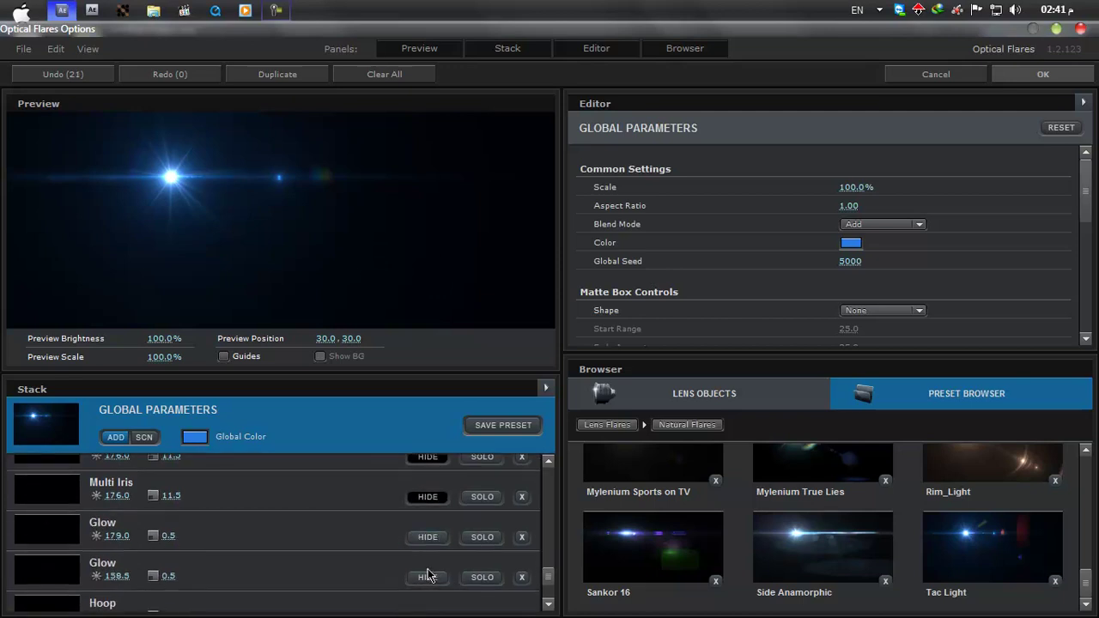
scroll(423, 543, down, 3)
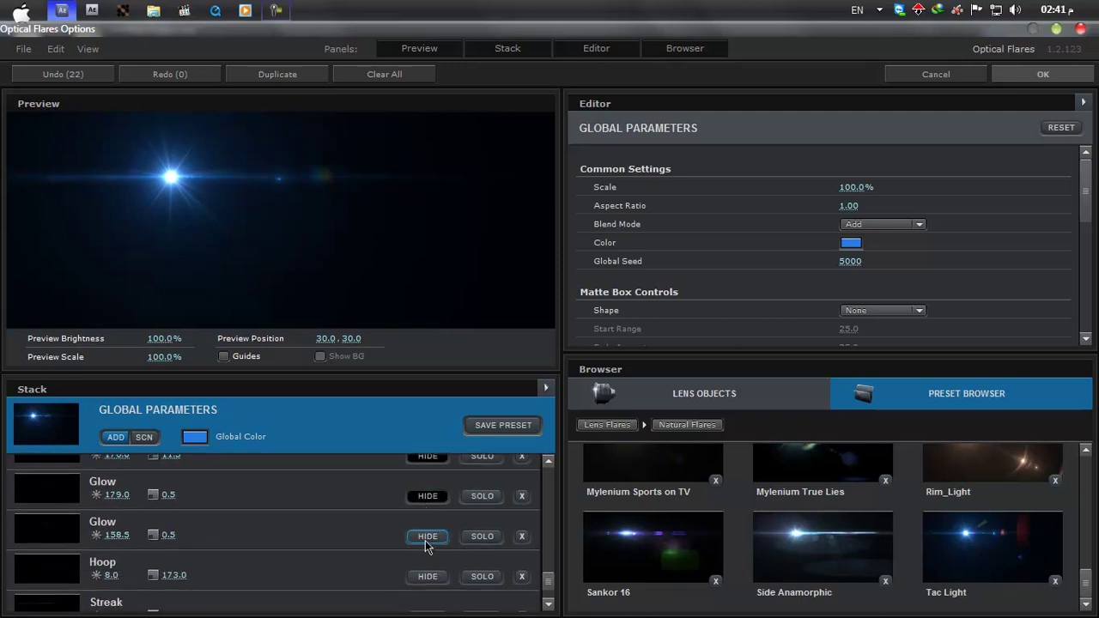
scroll(425, 540, down, 3)
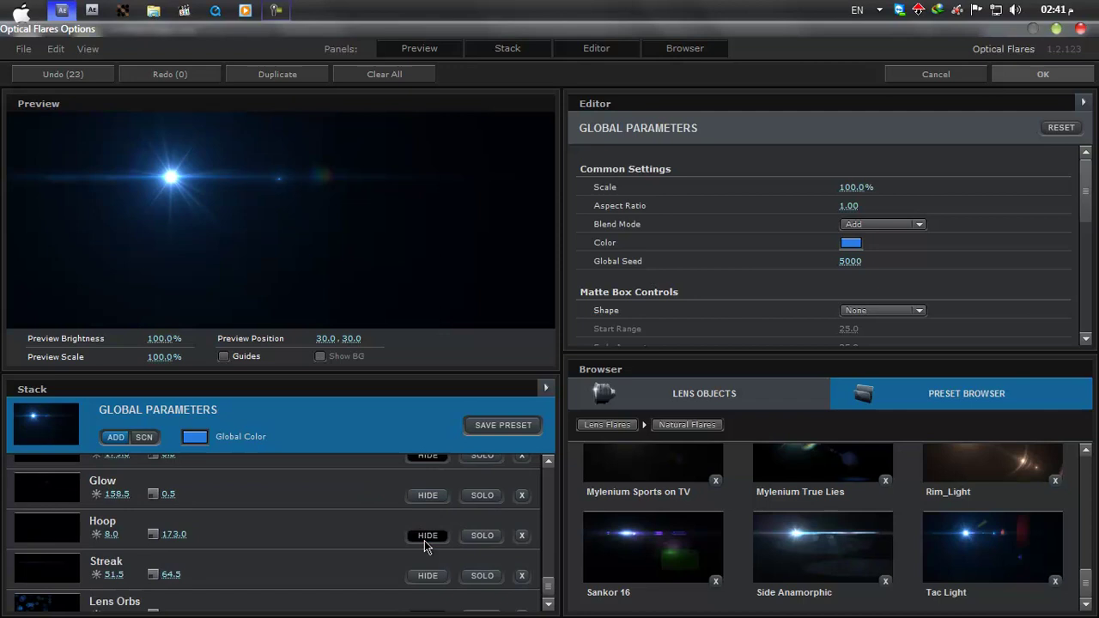
scroll(424, 540, down, 1)
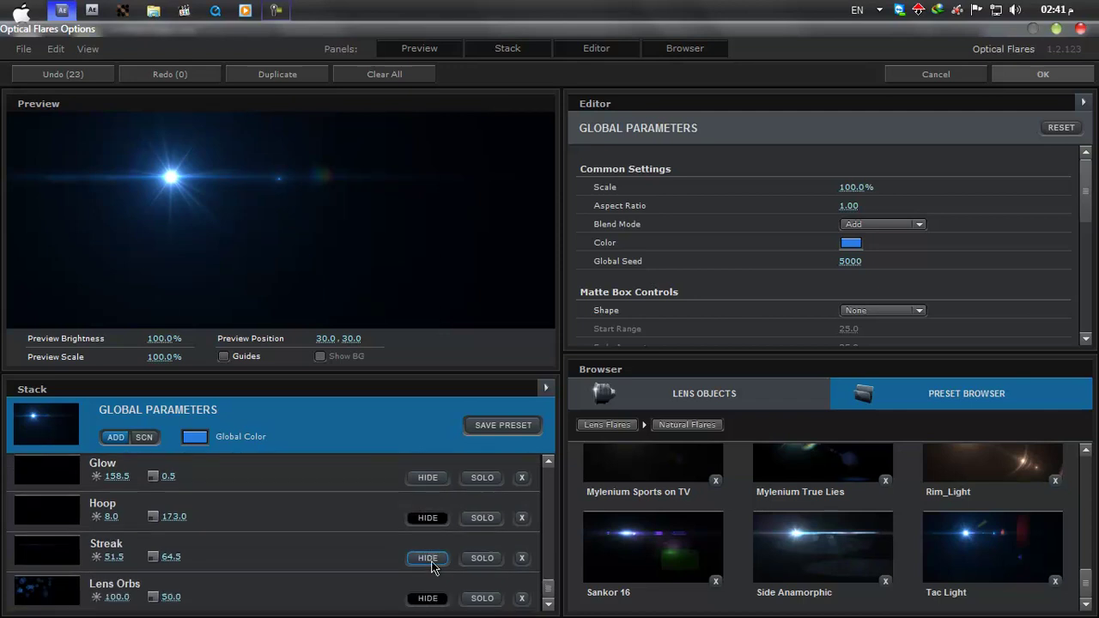
click(430, 559)
click(429, 559)
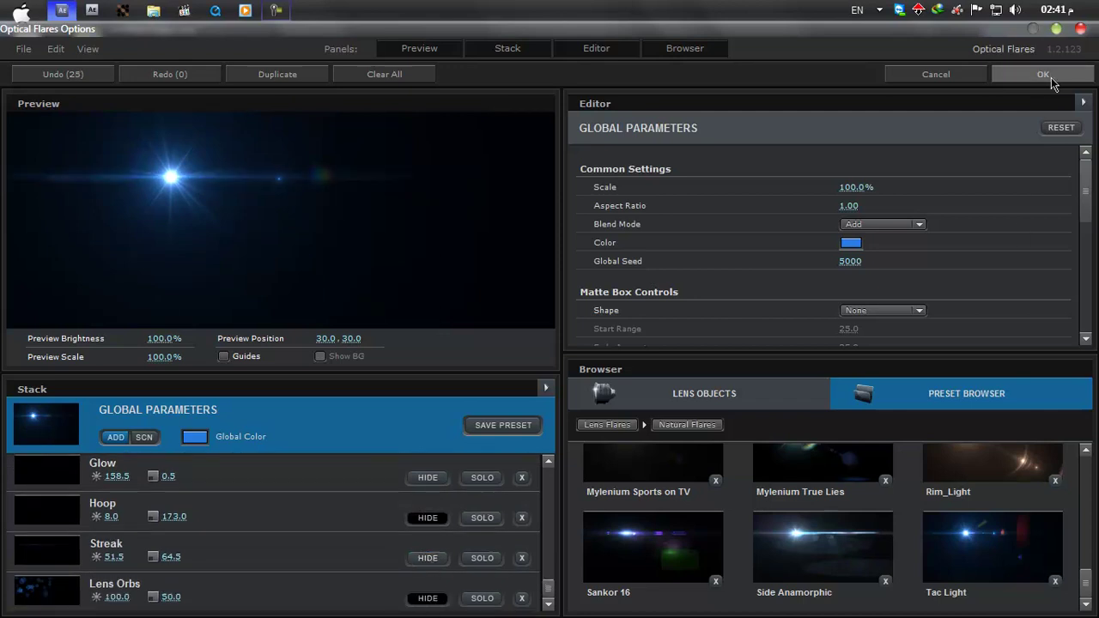
Set the flare's global color to orange, apply the flare options and check the flare around frame 19
scroll(380, 461, up, 2)
click(198, 440)
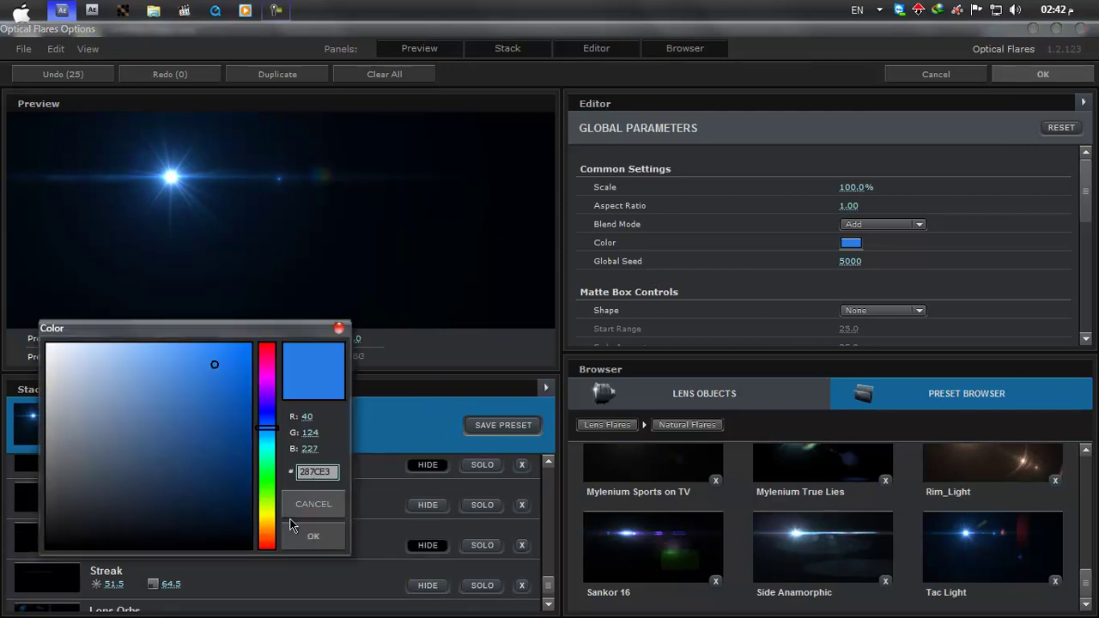
click(271, 539)
click(316, 541)
click(1042, 74)
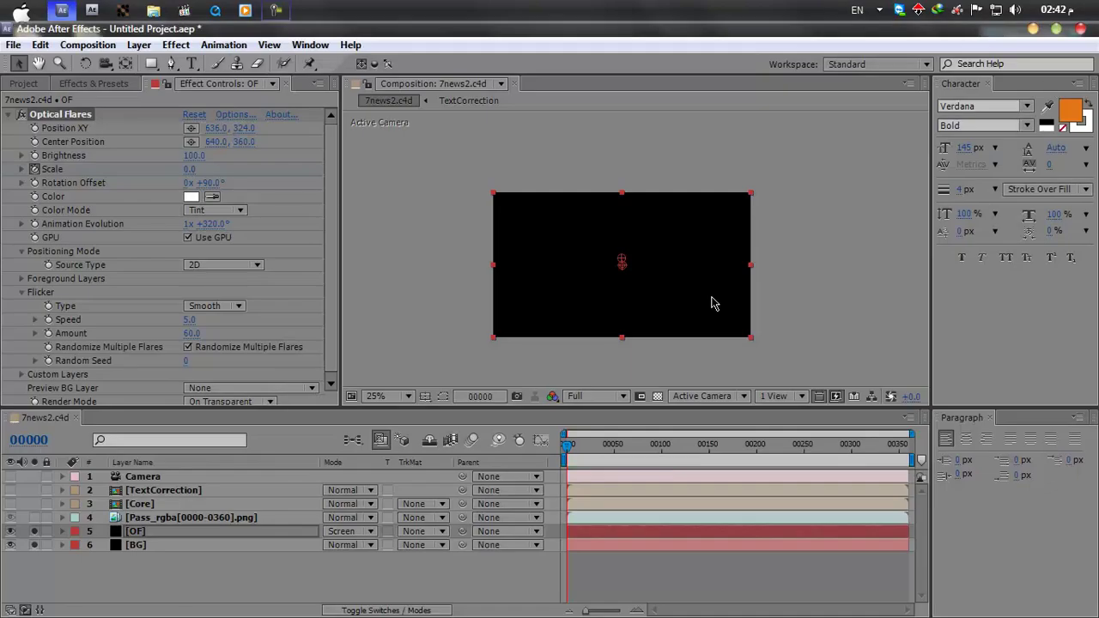
click(588, 445)
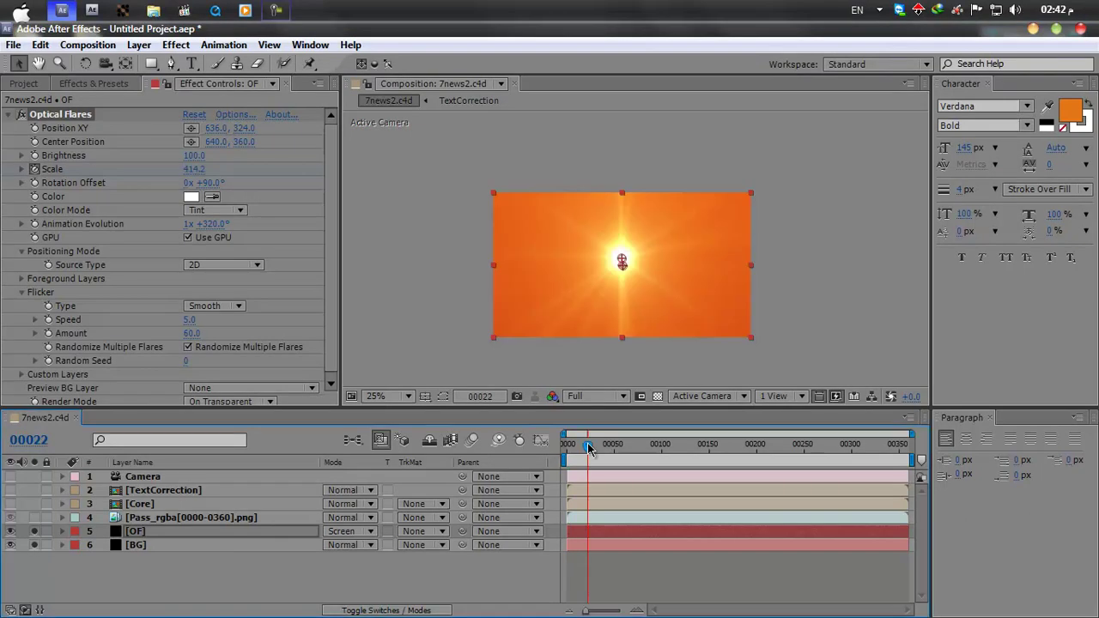
click(613, 447)
drag(613, 448, 584, 456)
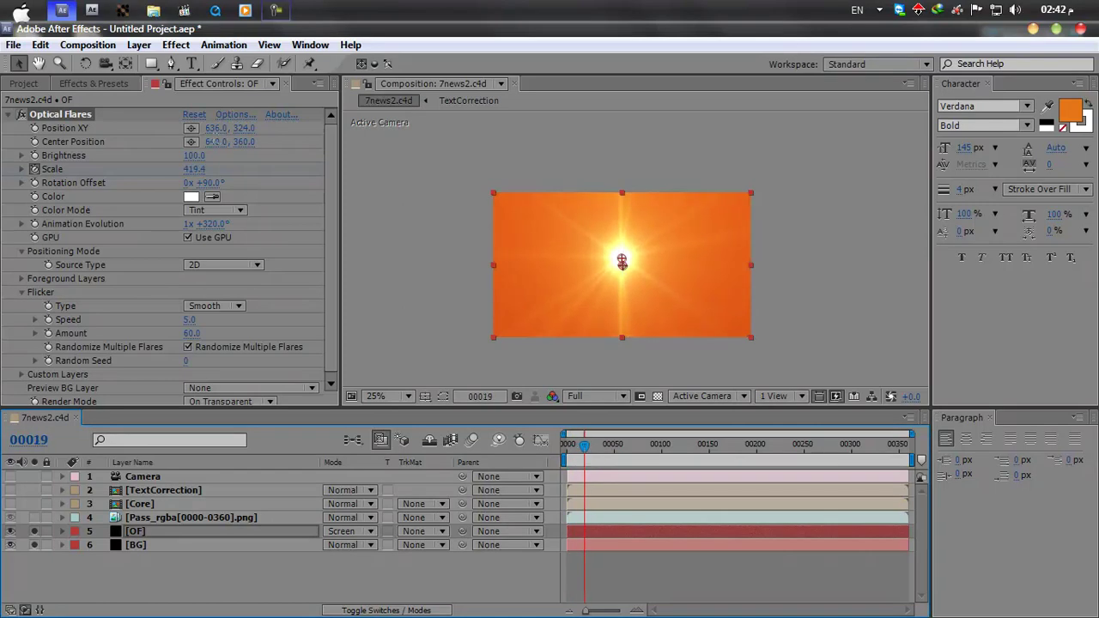
Reopen the Optical Flares options, try the Streak Rows preset from Motion Graphics and load Vertical Limit instead
click(222, 116)
click(234, 115)
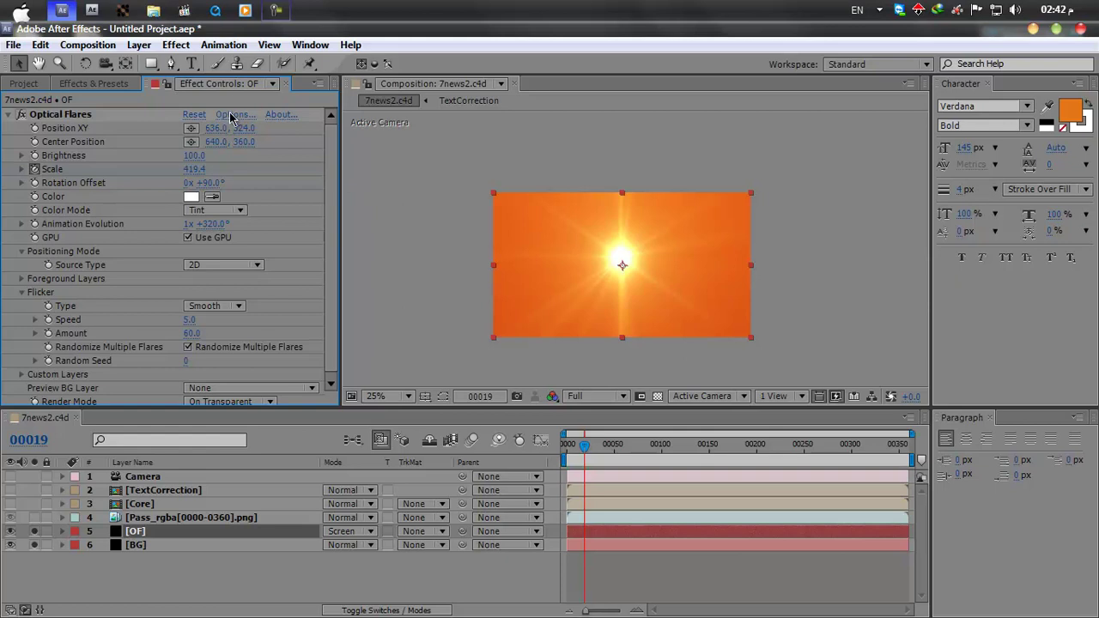
click(708, 431)
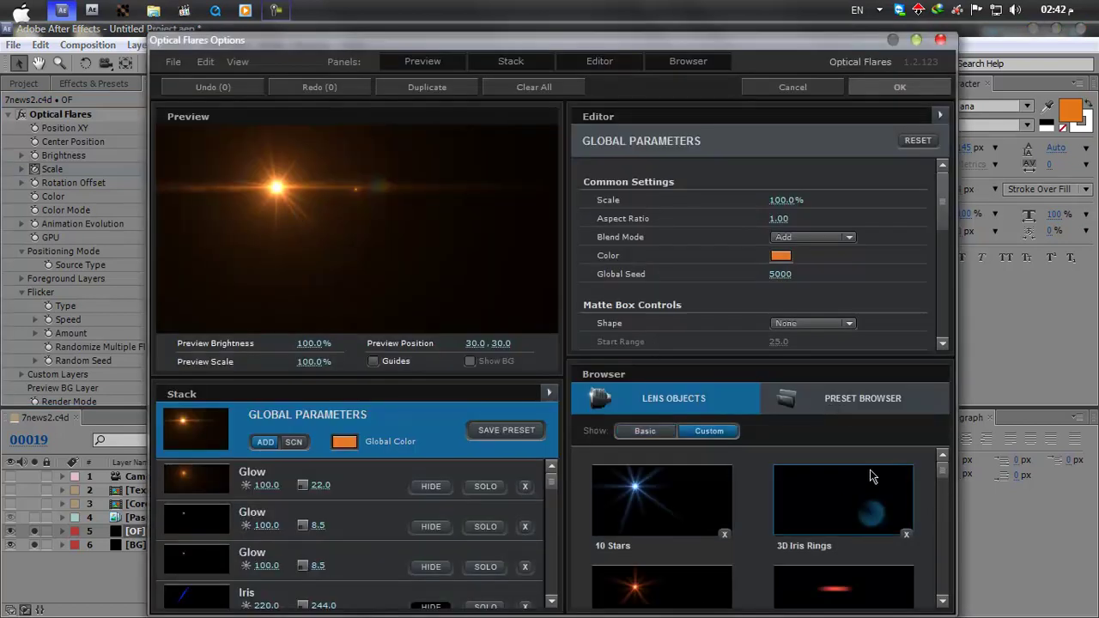
click(841, 404)
double_click(849, 517)
scroll(942, 513, down, 5)
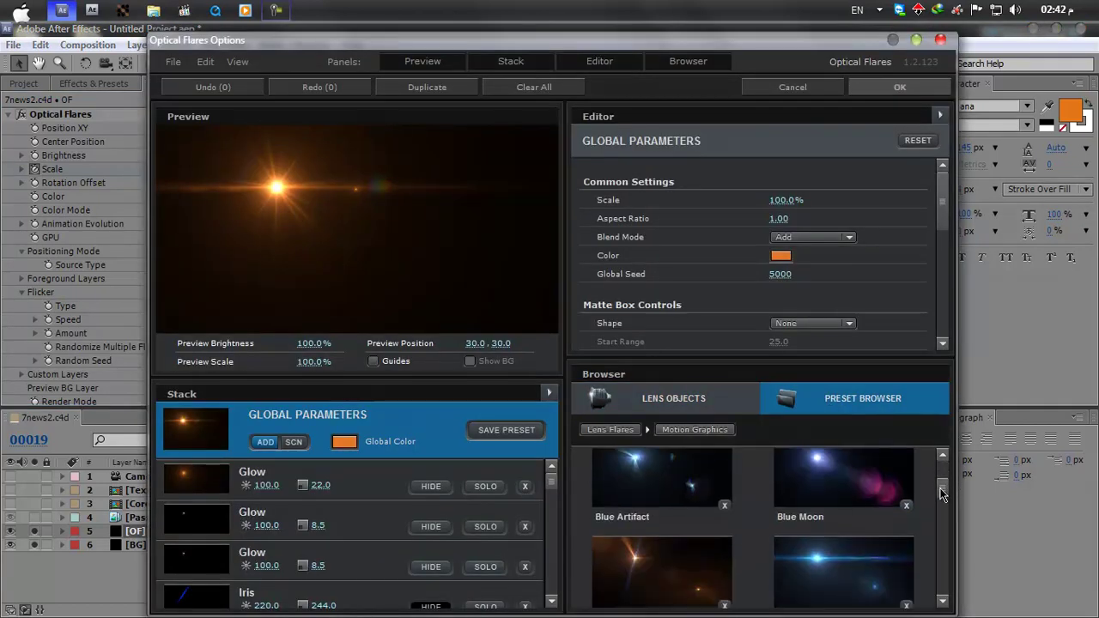
drag(942, 513, 942, 592)
click(681, 553)
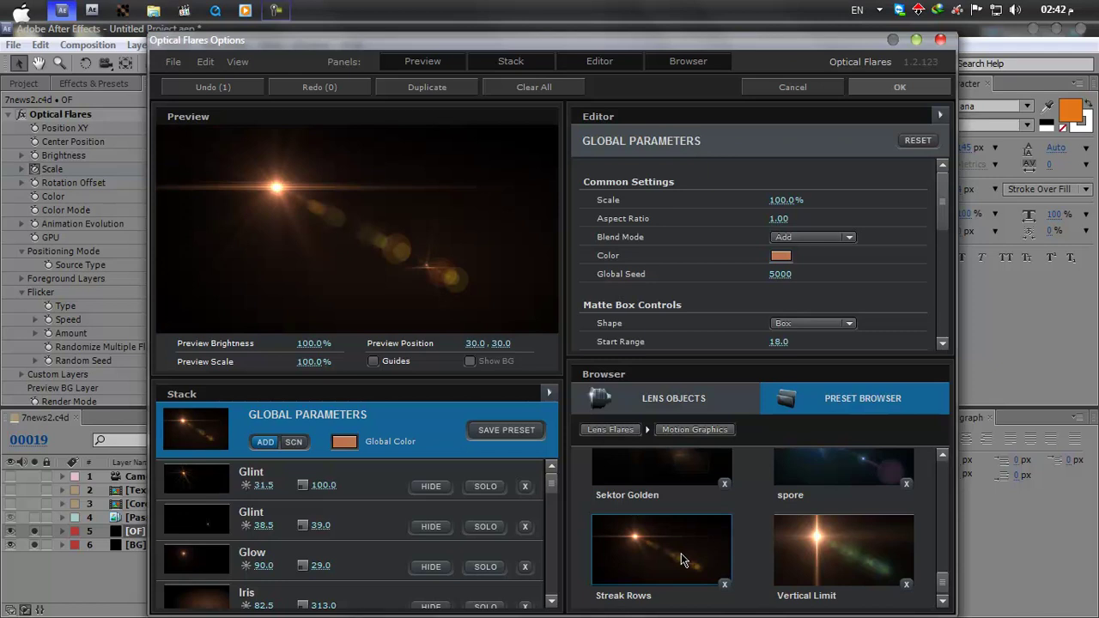
click(817, 552)
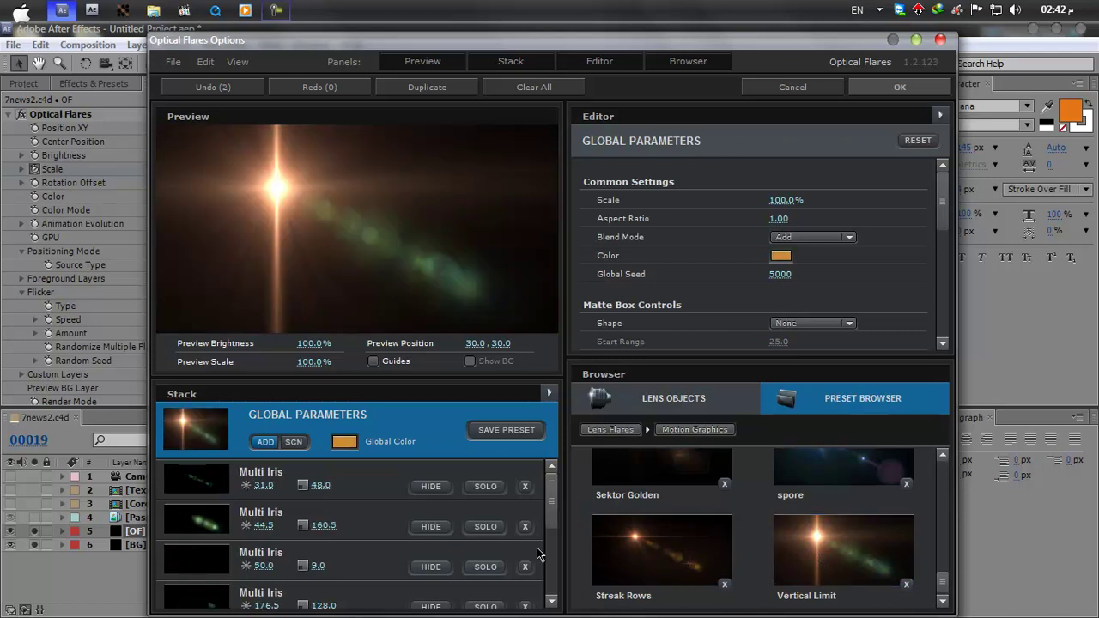
Hide the four Multi Iris elements with brightness 31.0, 44.5, 50.0 and 176.5 in the flare stack
click(428, 529)
click(423, 485)
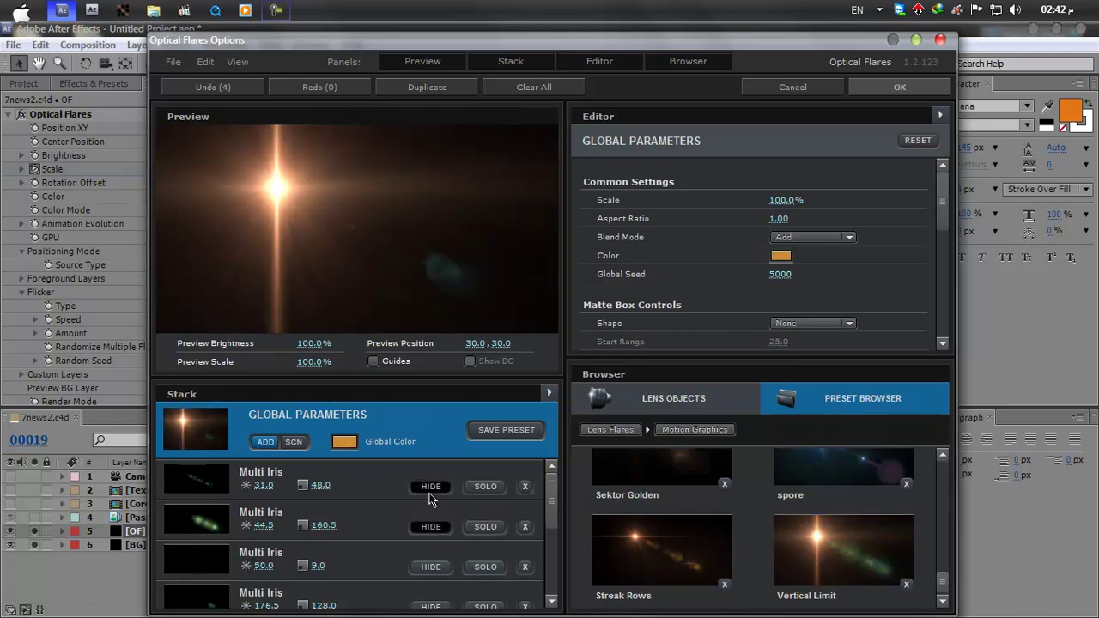
click(429, 568)
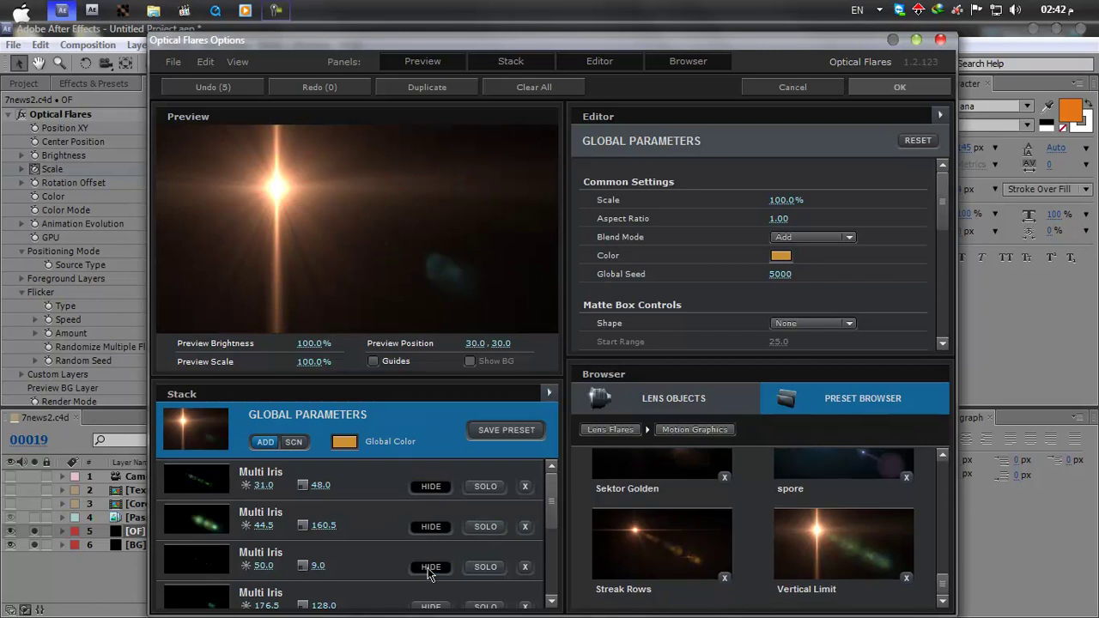
drag(552, 511, 550, 545)
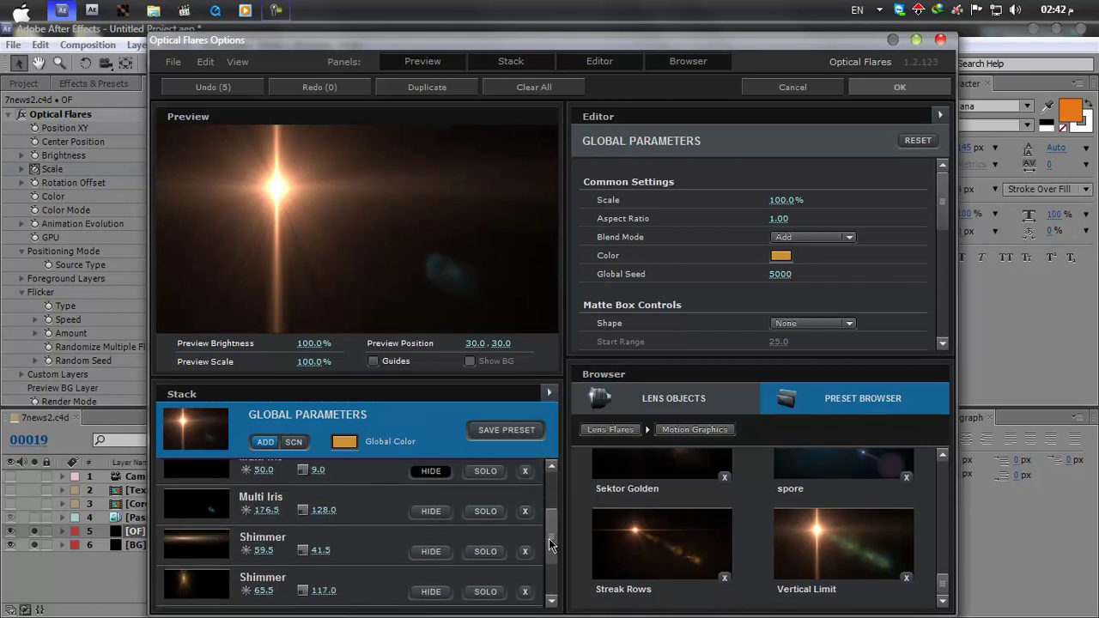
click(434, 513)
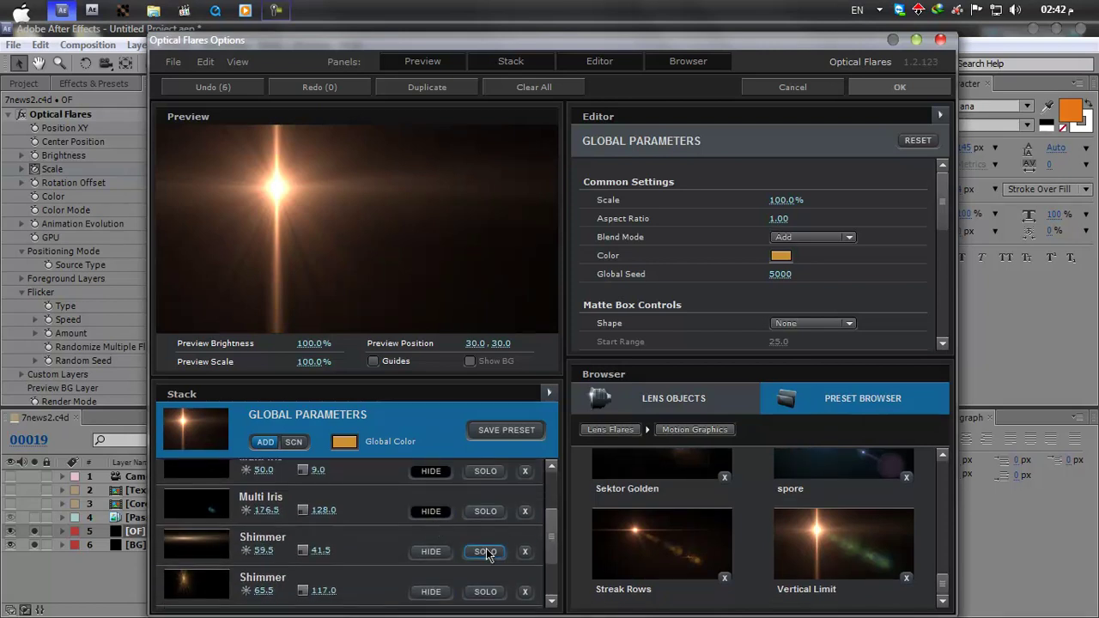
Reduce the scale of the Glow element at the end of the stack to 20.5
scroll(527, 545, down, 1)
mouse_move(558, 547)
mouse_down()
mouse_move(555, 496)
mouse_move(550, 583)
mouse_up()
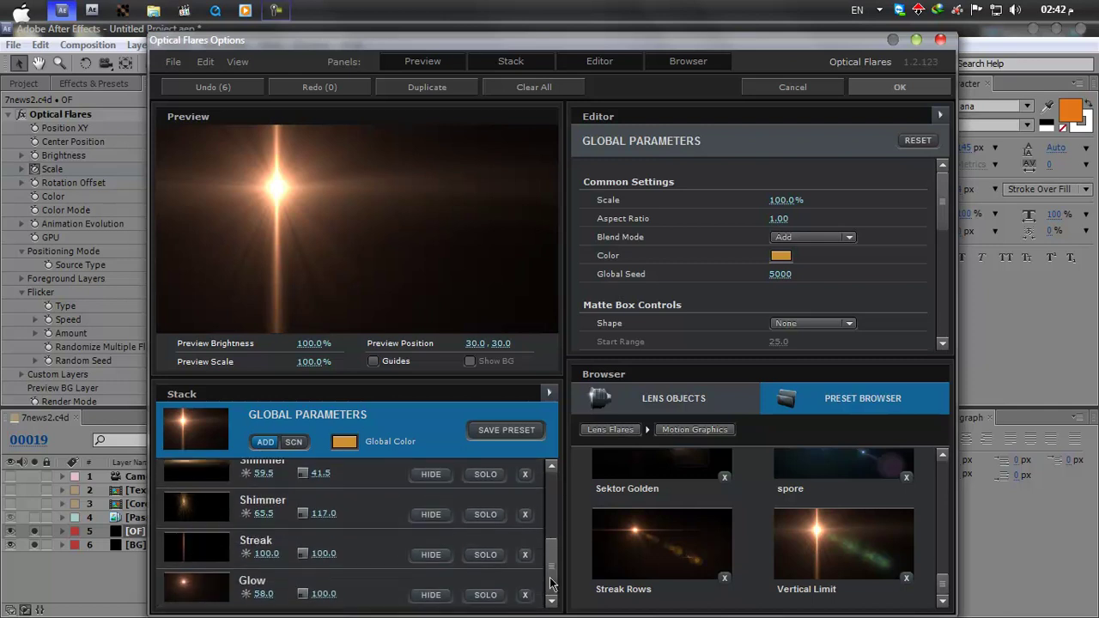
drag(324, 594, 215, 606)
mouse_move(320, 593)
mouse_down()
mouse_move(300, 593)
mouse_move(313, 593)
mouse_up()
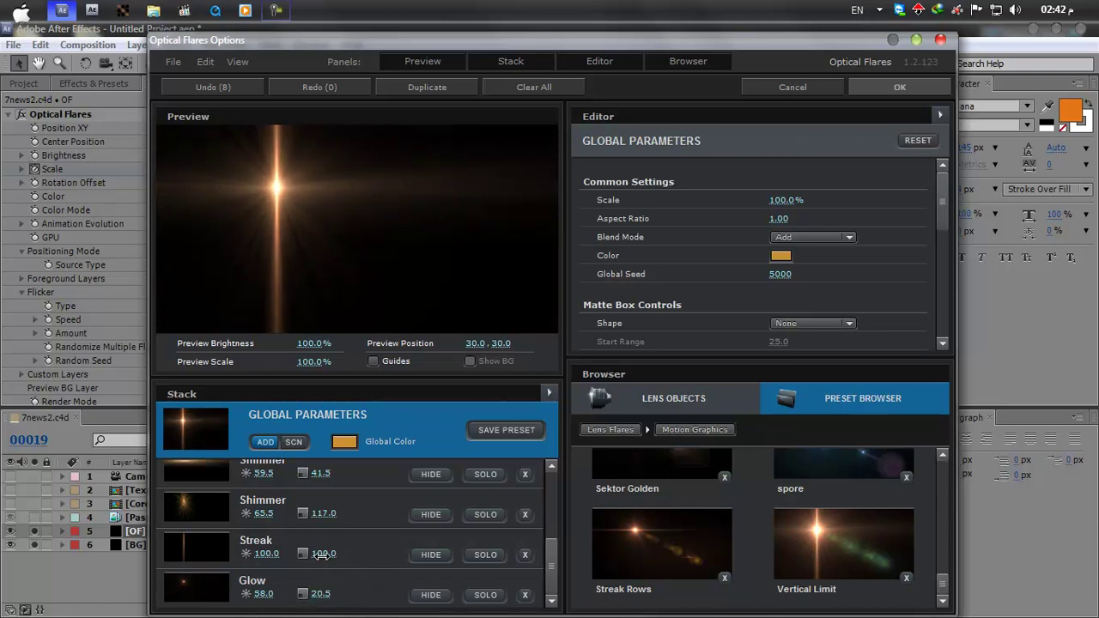
Set the Streak scale to 115.0 and the second Shimmer's brightness to 130.5 and scale to 181.5, and apply the flare
drag(332, 555, 343, 562)
drag(263, 514, 420, 513)
drag(551, 574, 551, 492)
click(889, 86)
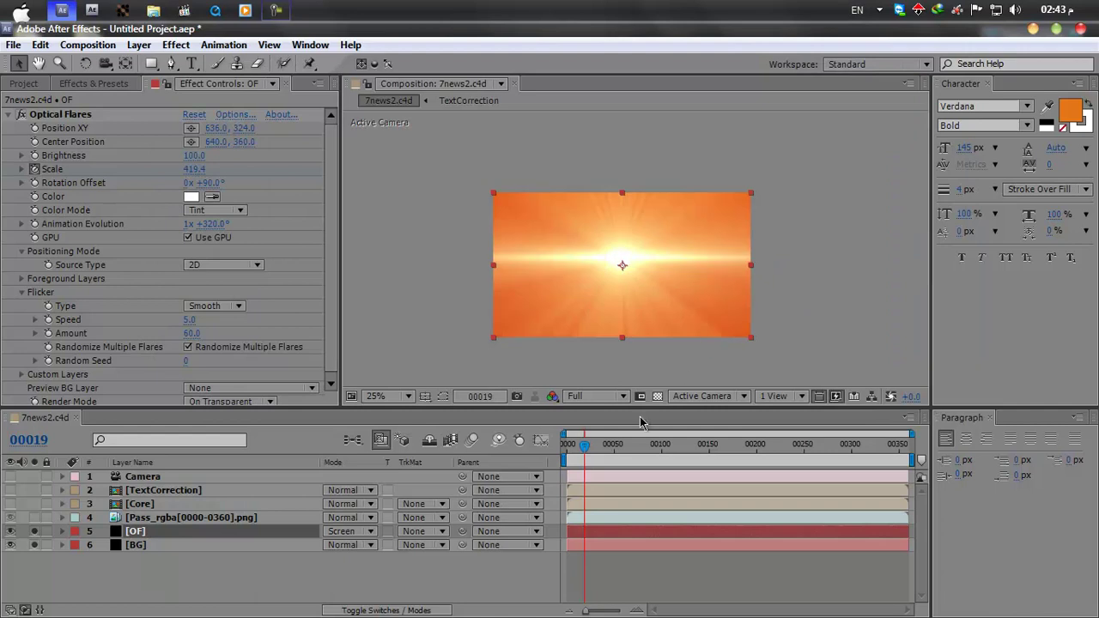
At frame 8, reopen the flare options and color the Streak with a Gradient whose Color 2 is bright blue
mouse_move(583, 450)
mouse_down()
mouse_move(567, 449)
mouse_move(611, 453)
mouse_move(573, 454)
mouse_up()
click(232, 115)
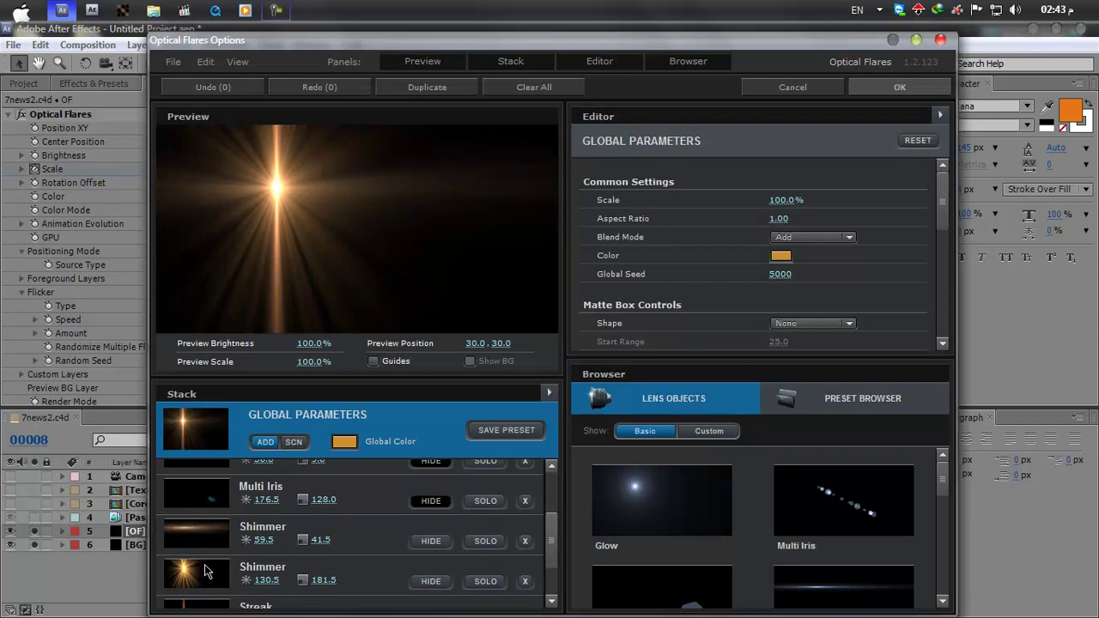
click(205, 564)
scroll(215, 575, down, 1)
click(212, 587)
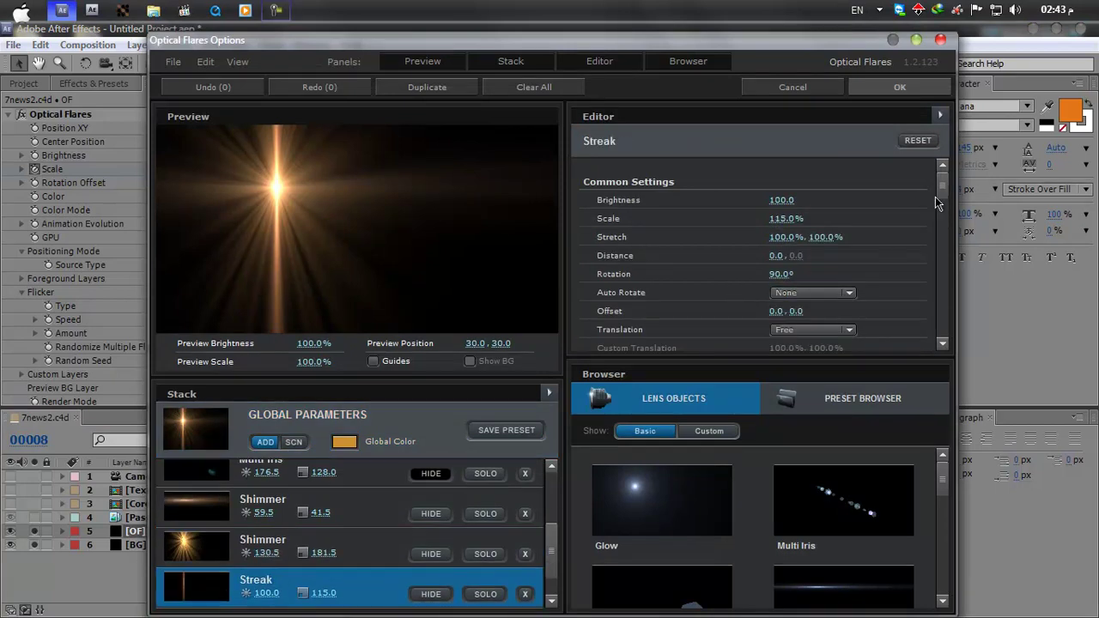
scroll(850, 258, down, 5)
scroll(849, 257, up, 1)
click(824, 196)
click(836, 234)
click(781, 232)
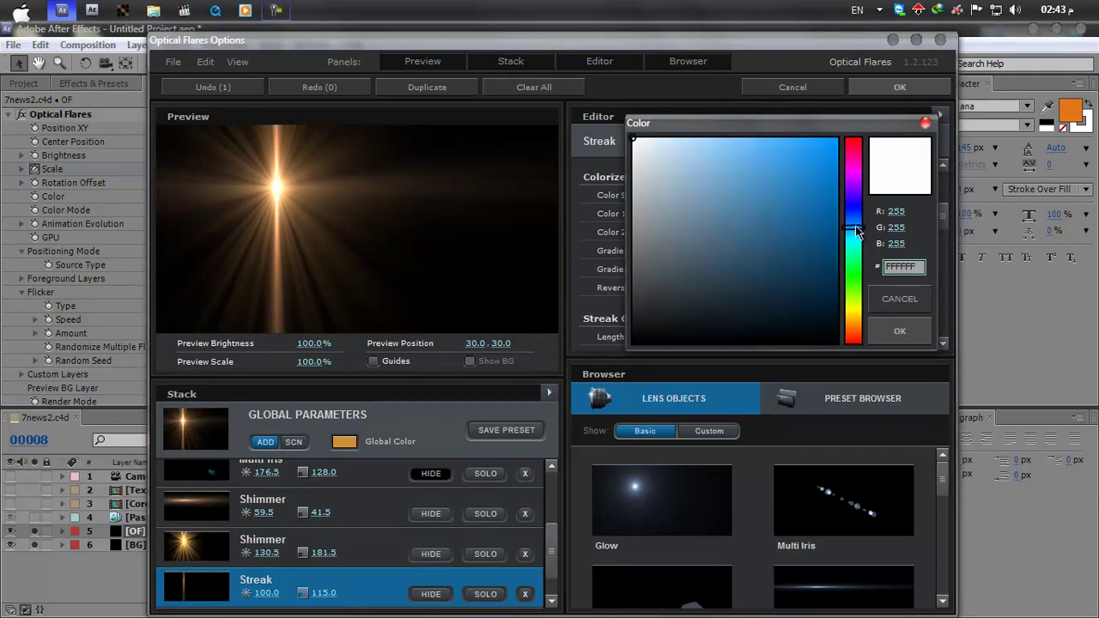
click(833, 155)
click(892, 333)
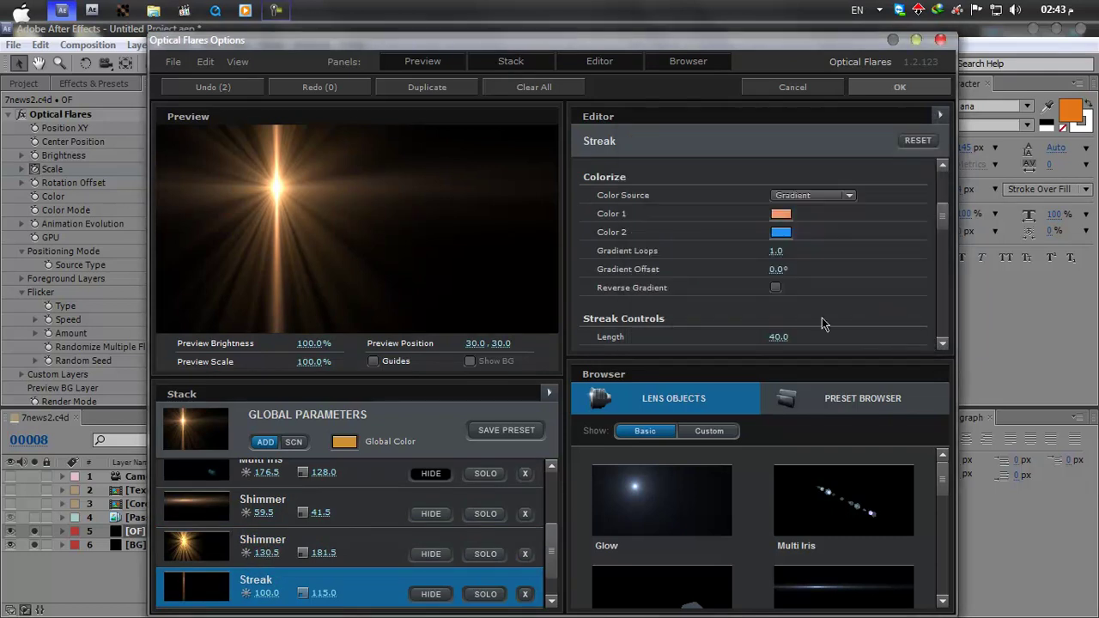
Adjust the Streak's gradient offset, switch its Reverse Gradient option and apply the flare options
mouse_move(777, 270)
mouse_down()
mouse_move(712, 284)
mouse_move(987, 274)
mouse_move(828, 295)
mouse_move(927, 286)
mouse_up()
mouse_move(817, 282)
mouse_down()
mouse_move(893, 275)
mouse_move(882, 278)
mouse_up()
click(778, 290)
click(910, 92)
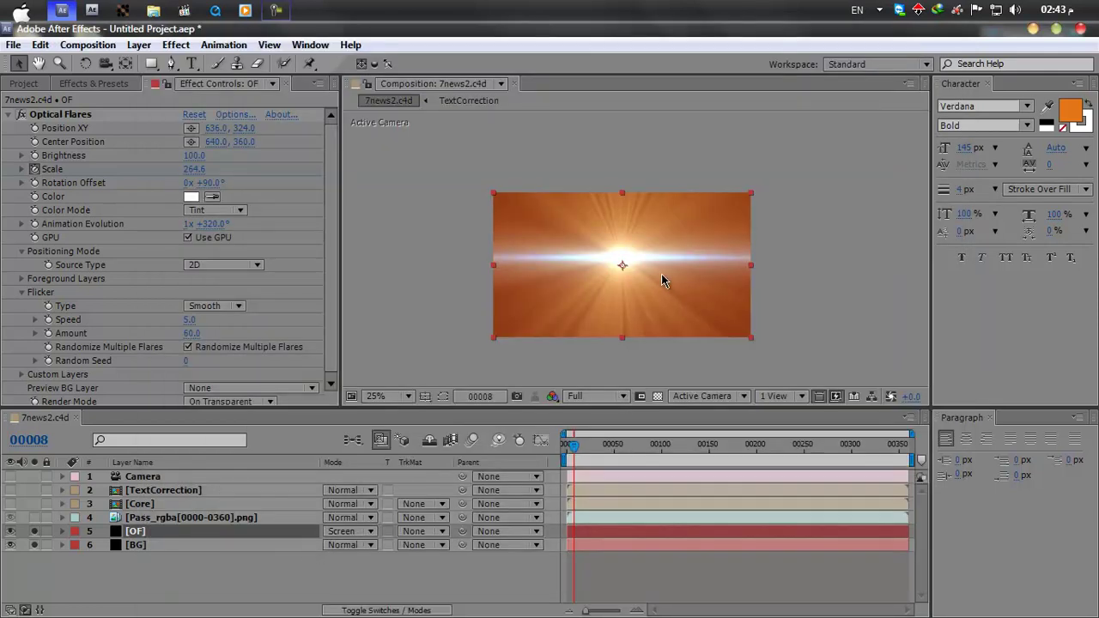
Set the OF layer's blending mode to Add
click(353, 530)
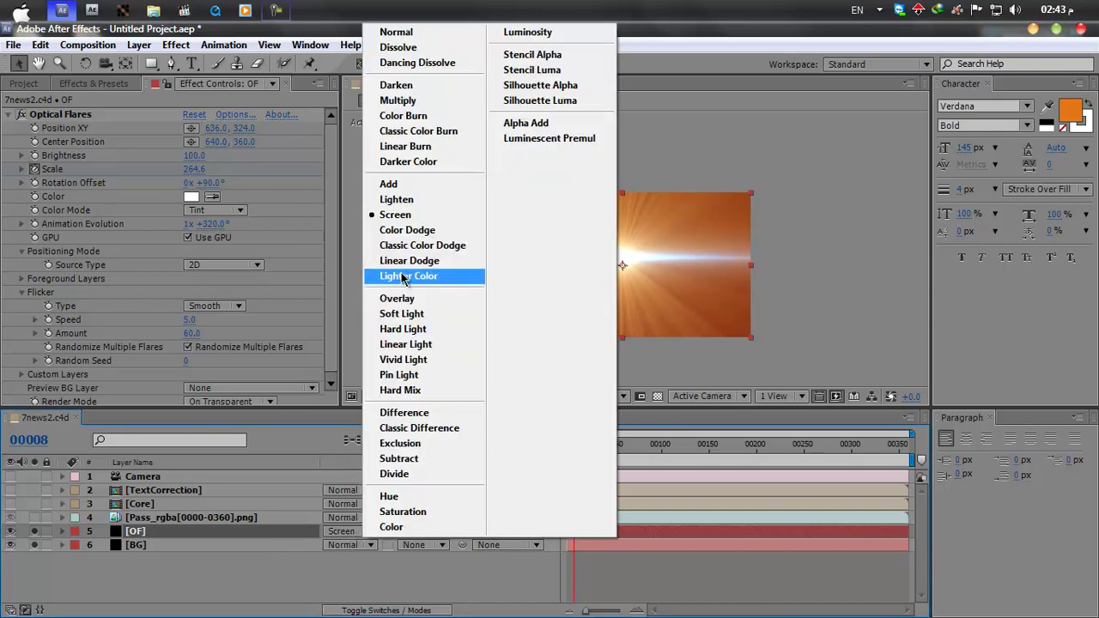
click(389, 184)
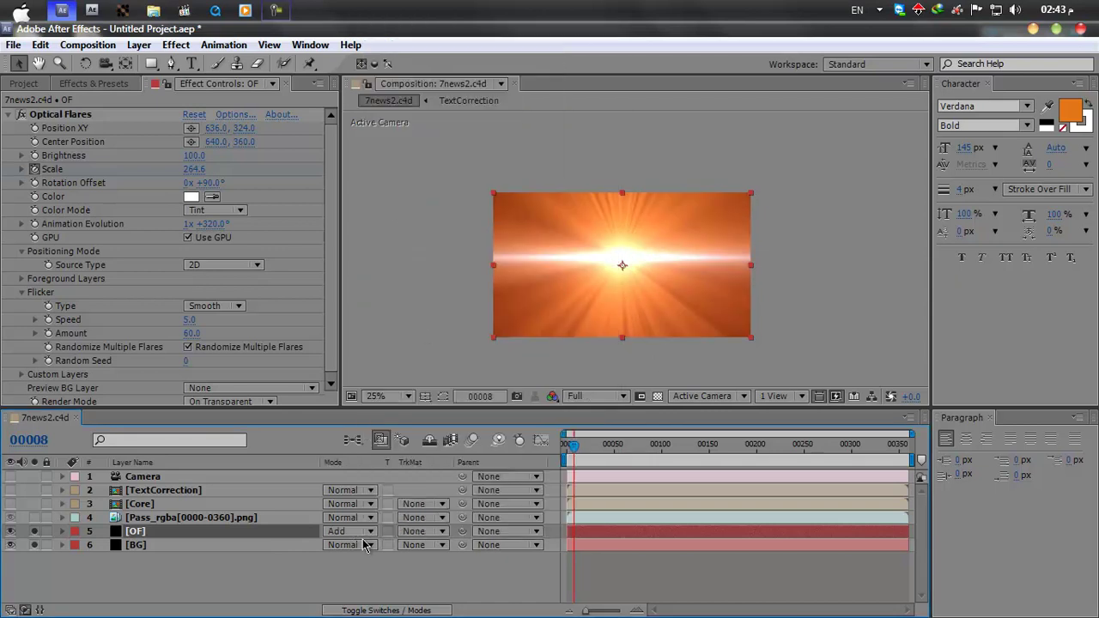
Brighten the BG layer's Ramp End Color to an orange of about D95318
click(247, 546)
click(190, 169)
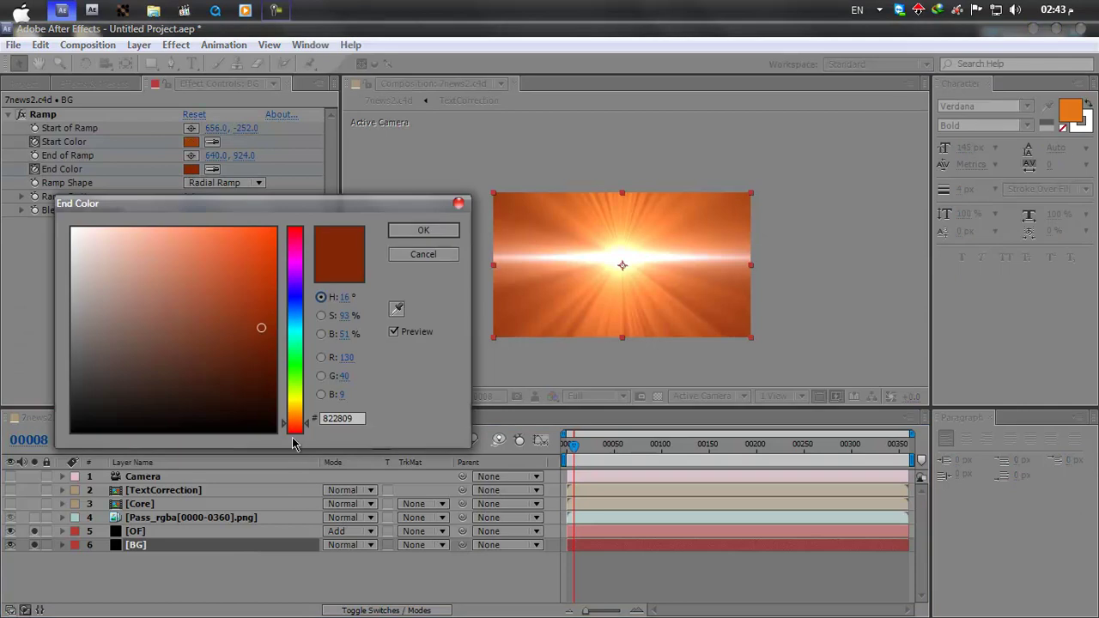
drag(297, 418, 298, 424)
drag(260, 305, 253, 258)
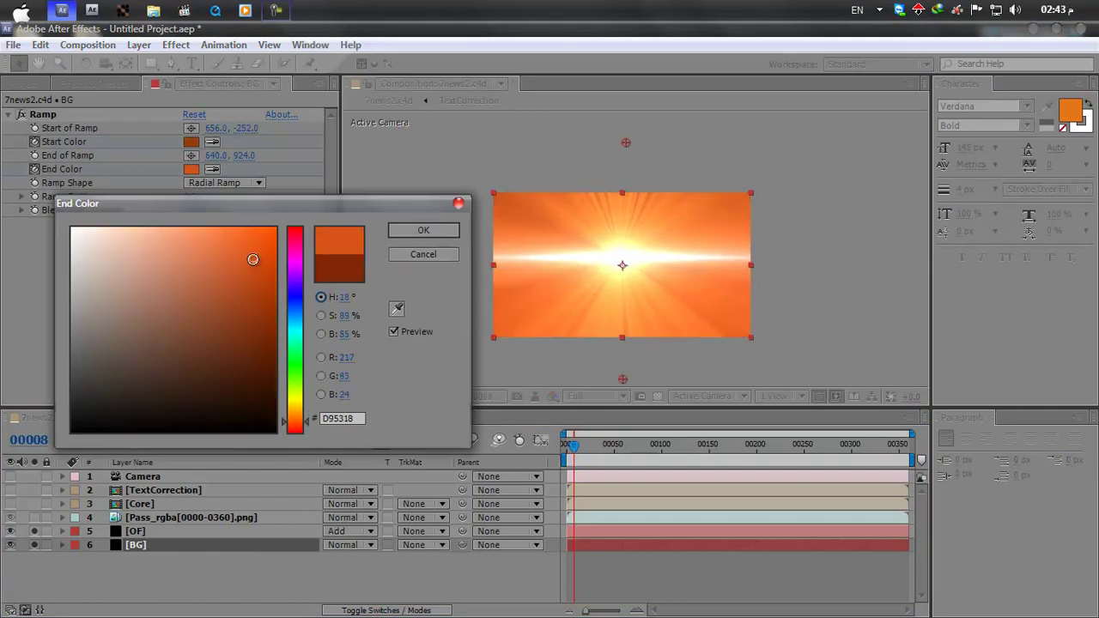
click(424, 231)
Brighten the BG layer's Ramp Start Color to a lighter orange of about DC832B
click(192, 142)
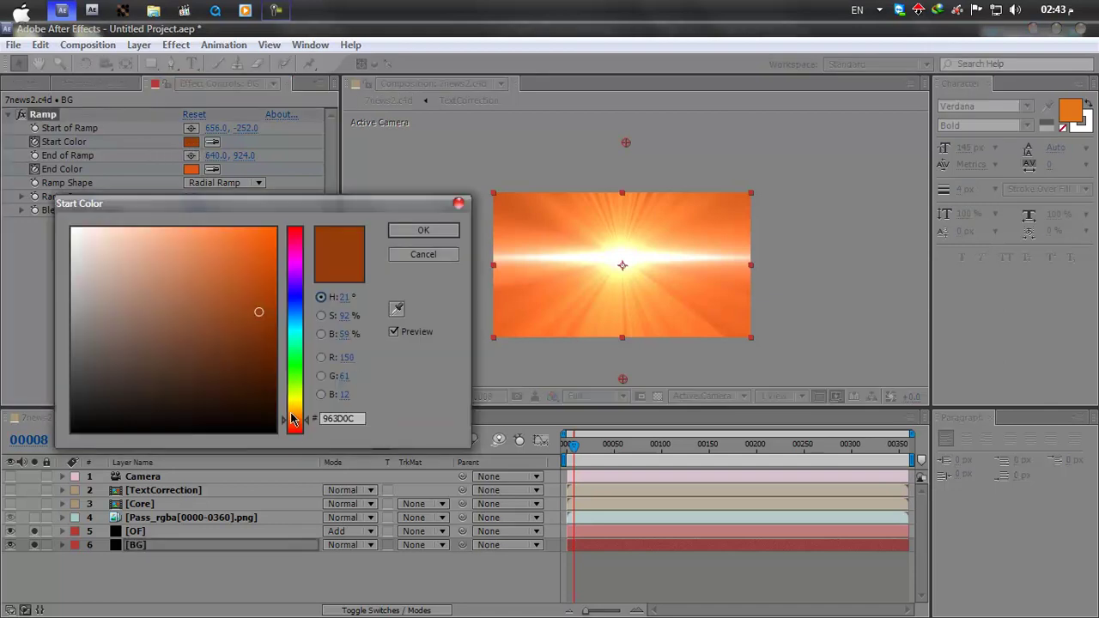
drag(290, 419, 290, 412)
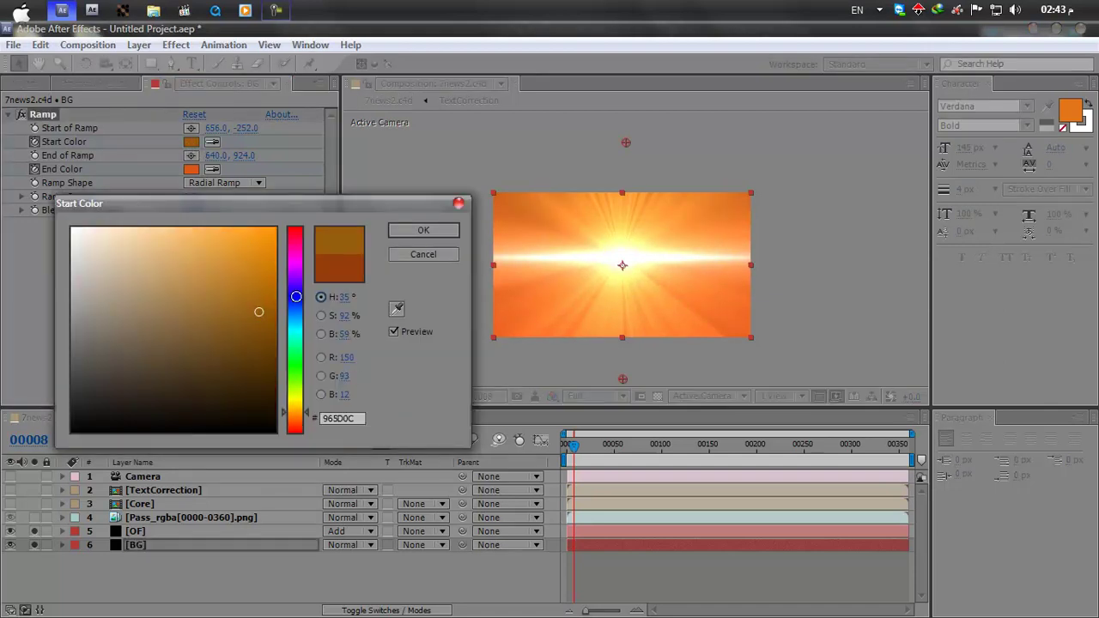
drag(295, 419, 294, 420)
click(236, 256)
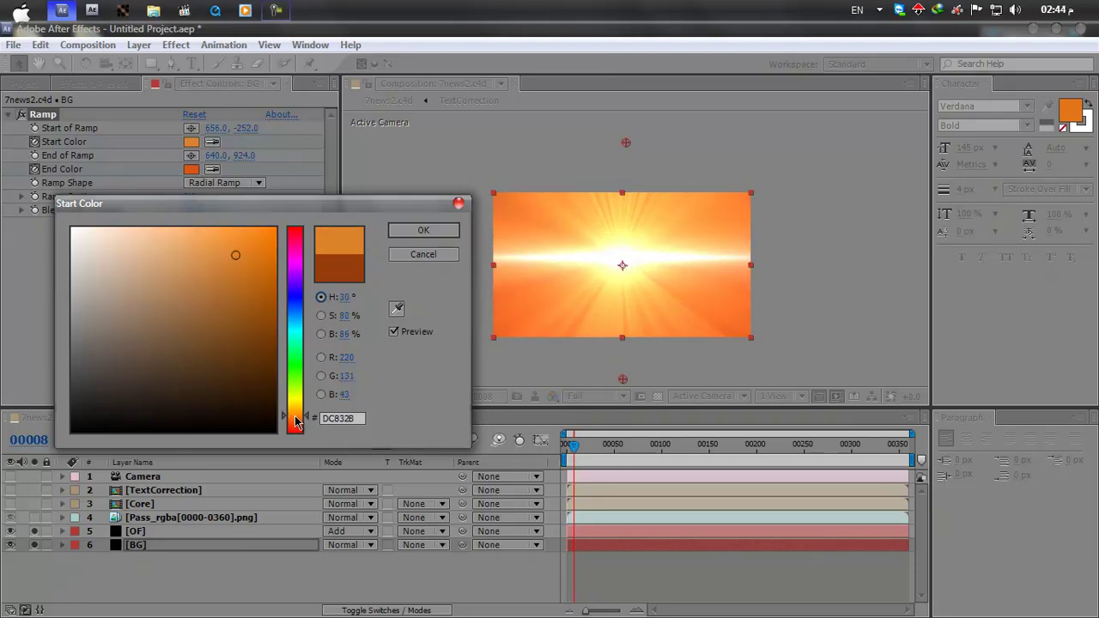
click(423, 230)
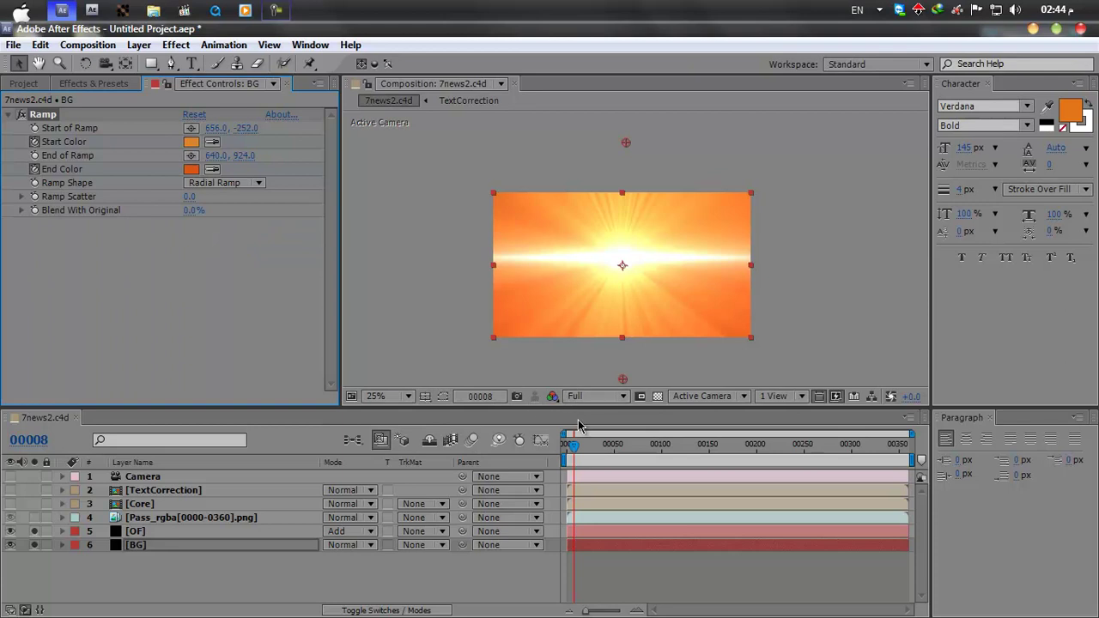
Turn off solo on the OF and BG layers and check the full composition at frames 98 and 0
drag(574, 447, 661, 456)
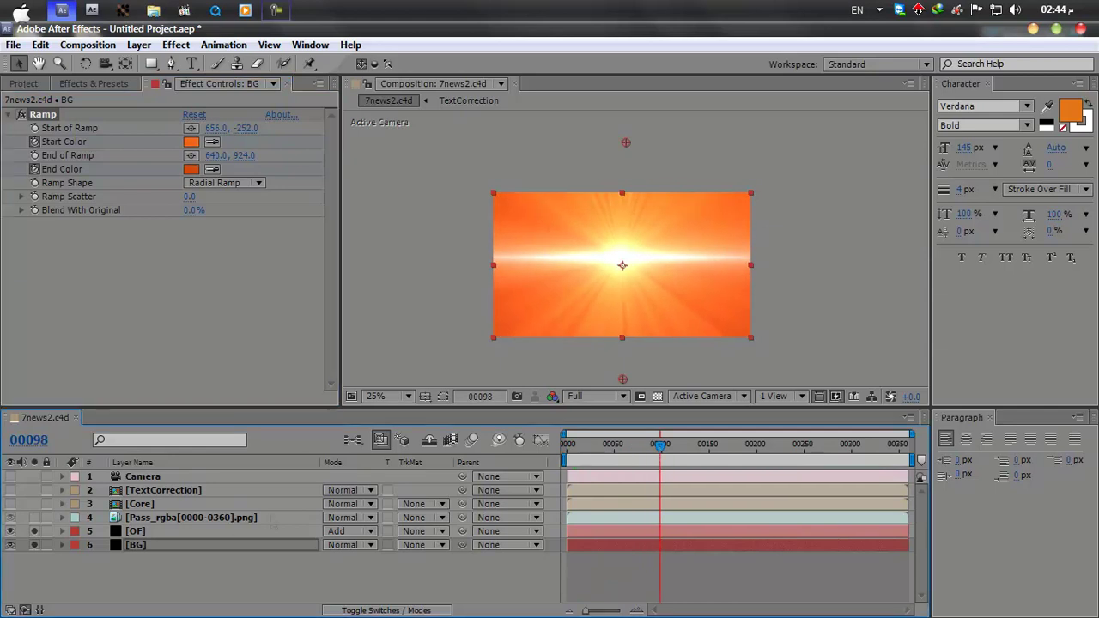
click(33, 532)
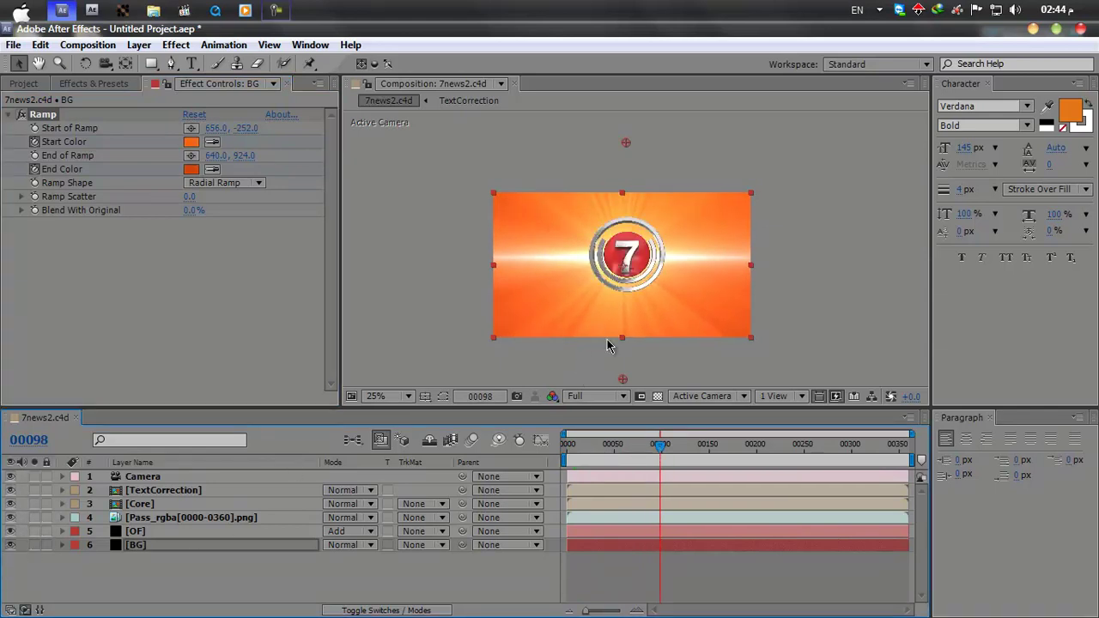
scroll(612, 332, up, 1)
scroll(612, 332, down, 1)
drag(574, 453, 531, 457)
click(247, 575)
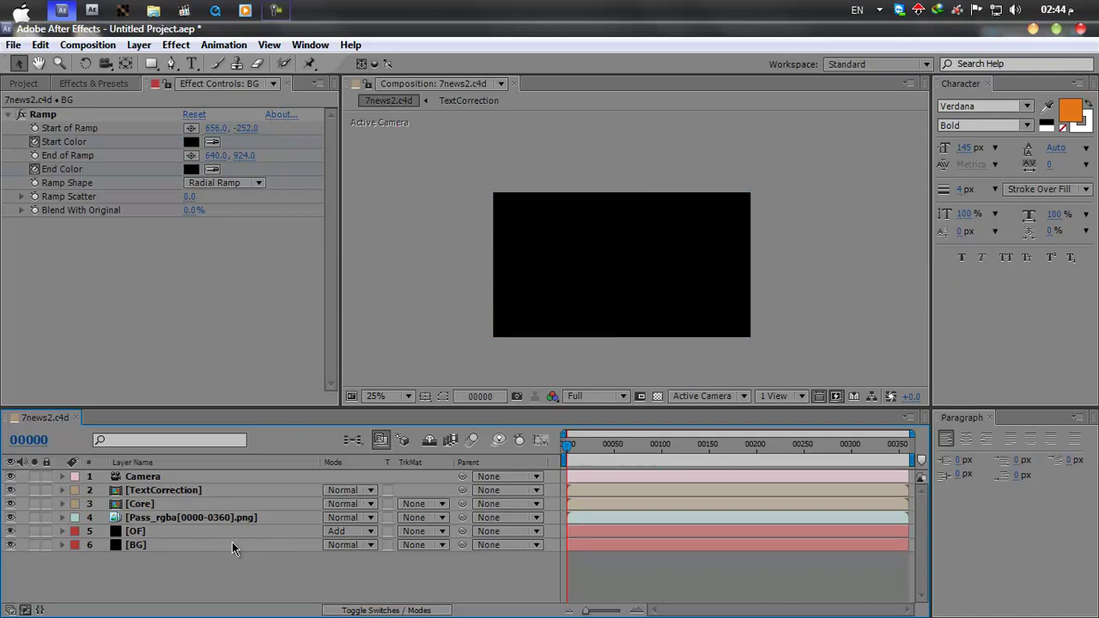
At frame 41, find the RSMB motion blur effect and apply it to the Pass_rgba[0000-0360].png layer
click(606, 453)
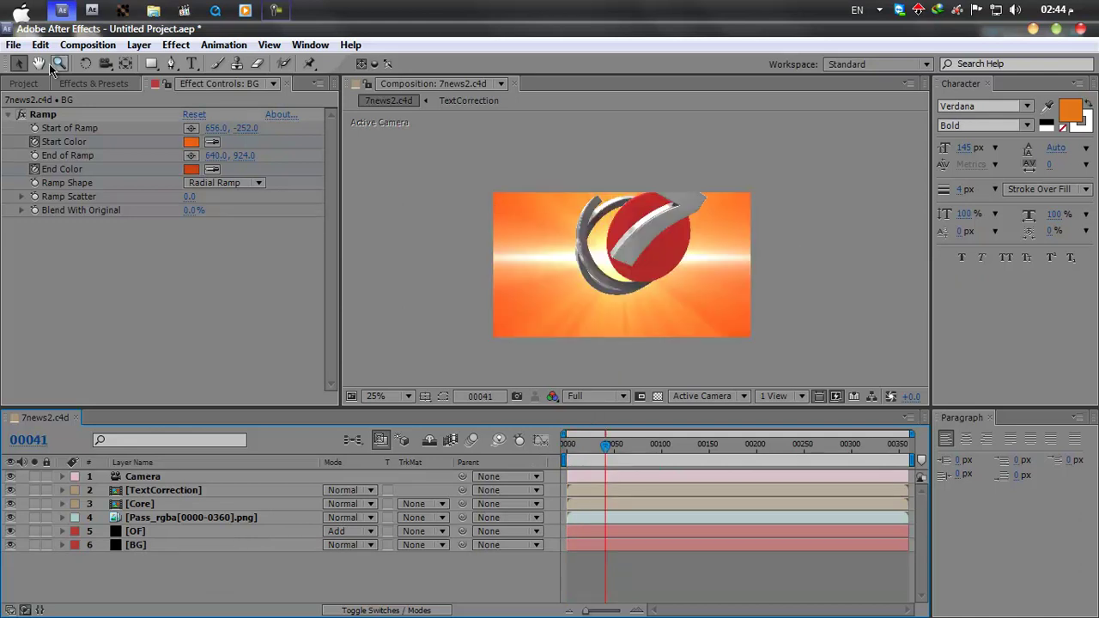
click(82, 84)
click(55, 102)
drag(55, 102, 7, 103)
text(rsm)
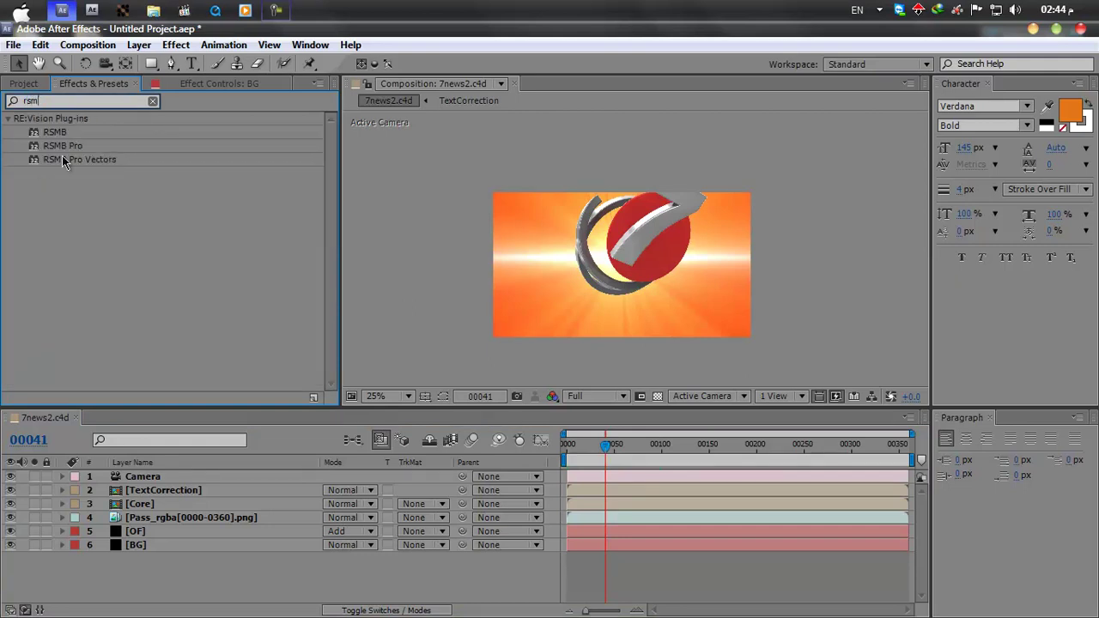
click(64, 146)
click(39, 134)
drag(34, 137, 137, 517)
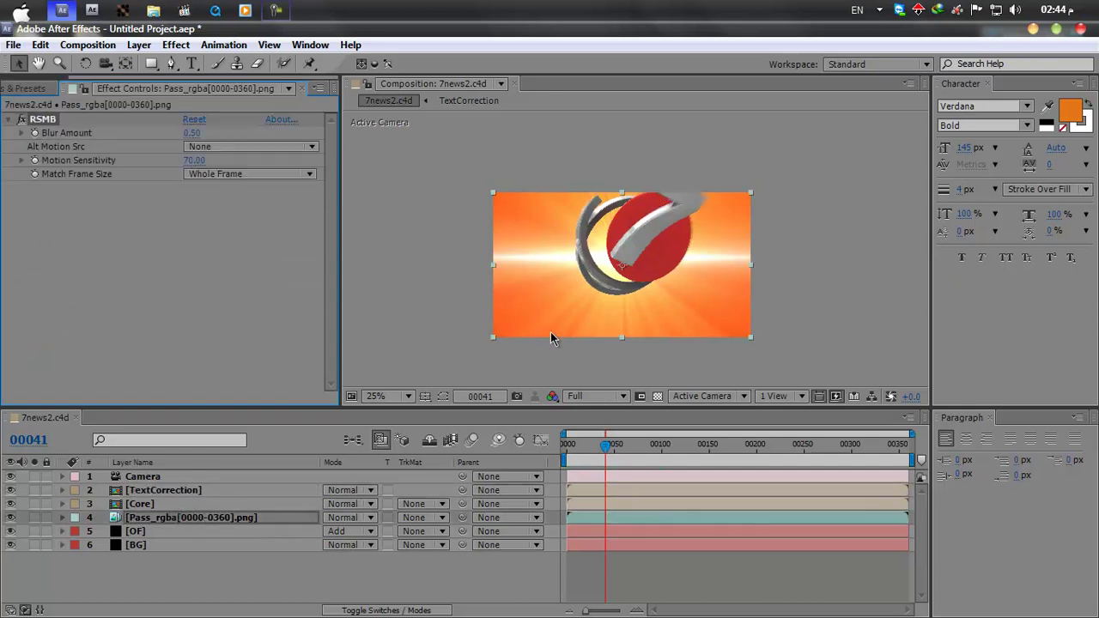
Try RSMB Blur Amounts of 0.8 and 1.5 on the Pass_rgba[0000-0360].png layer
scroll(629, 302, up, 1)
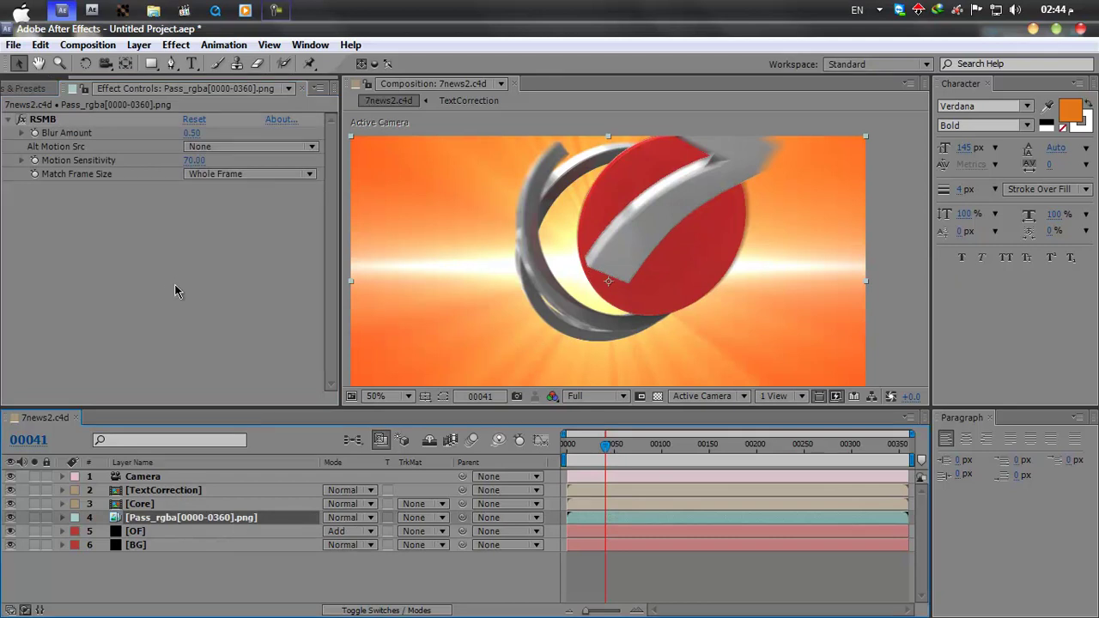
click(191, 133)
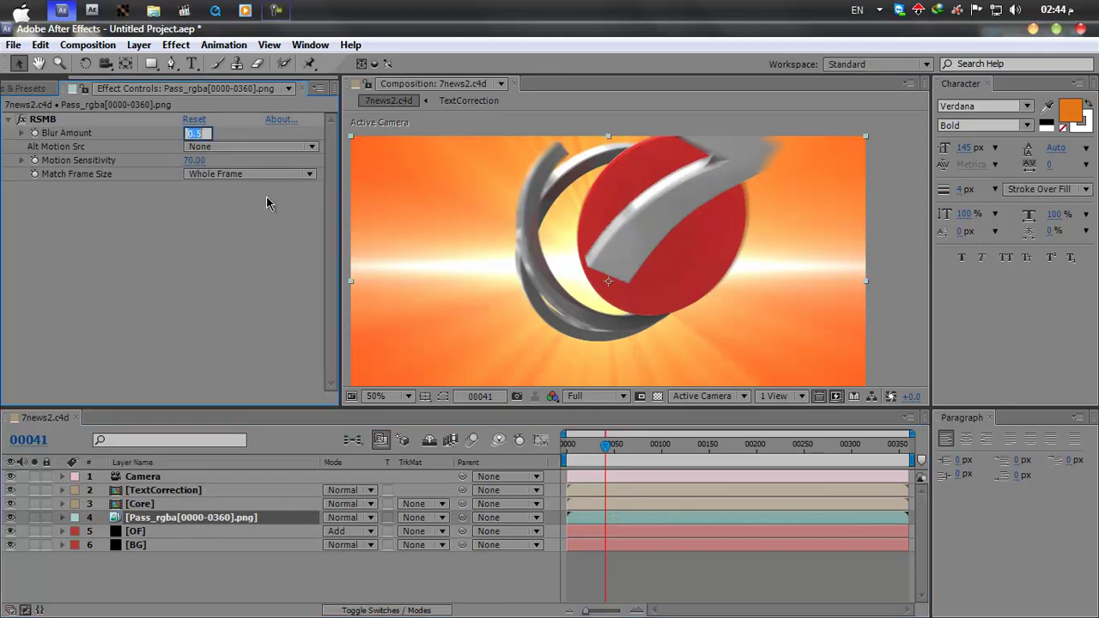
key(Delete)
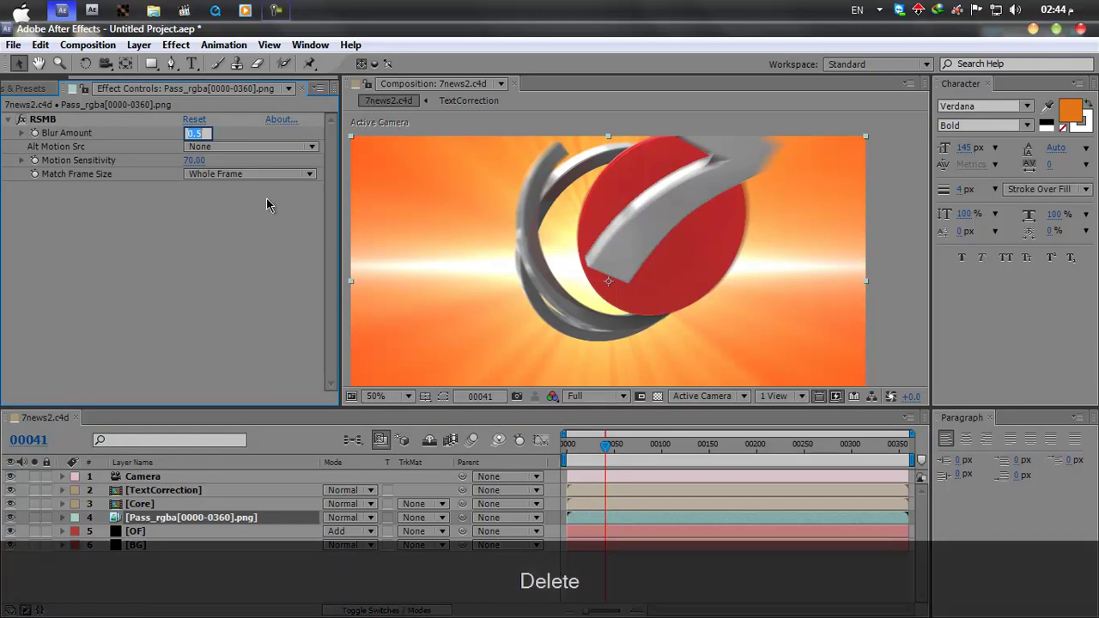
text(.8)
key(Return)
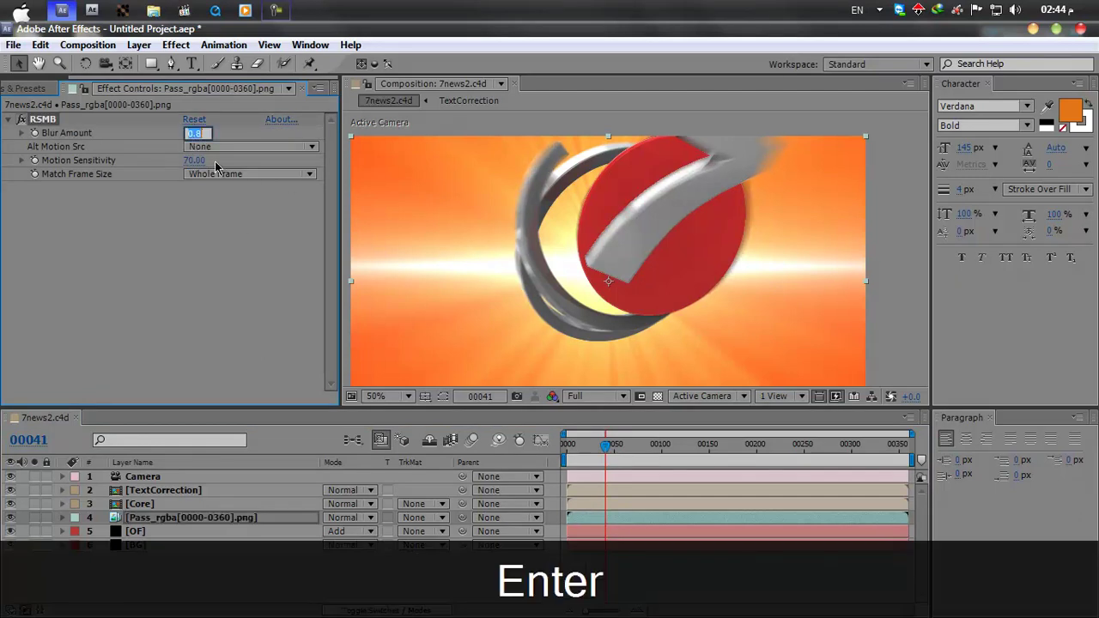
text(1.5)
key(Return)
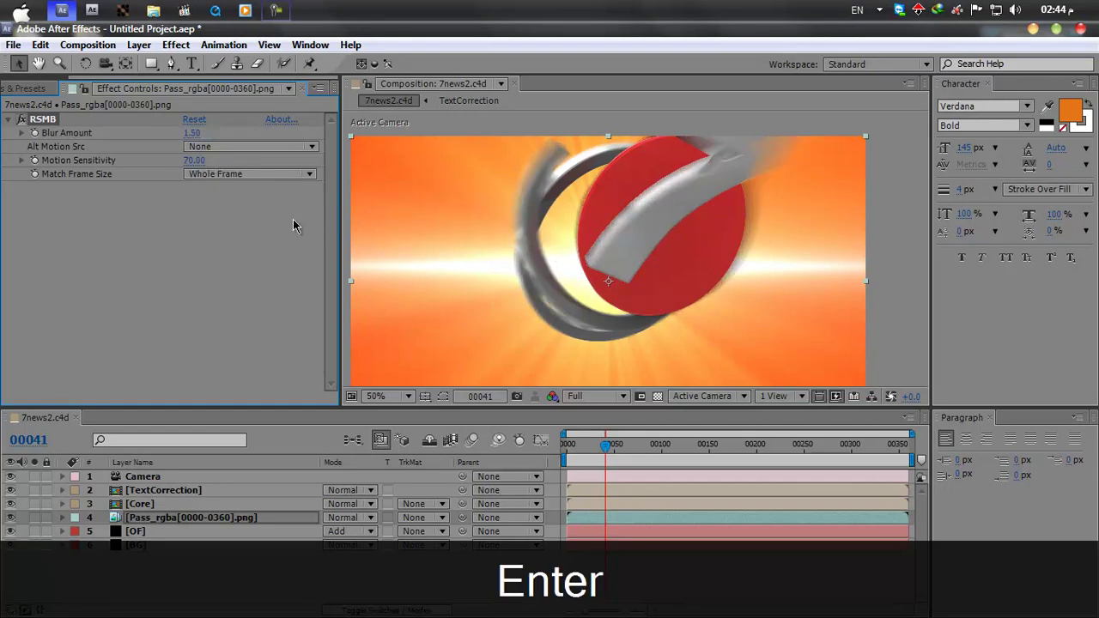
Set RSMB's Motion Sensitivity to 100 and its Blur Amount to 1.8 on the Pass_rgba[0000-0360].png layer
click(194, 160)
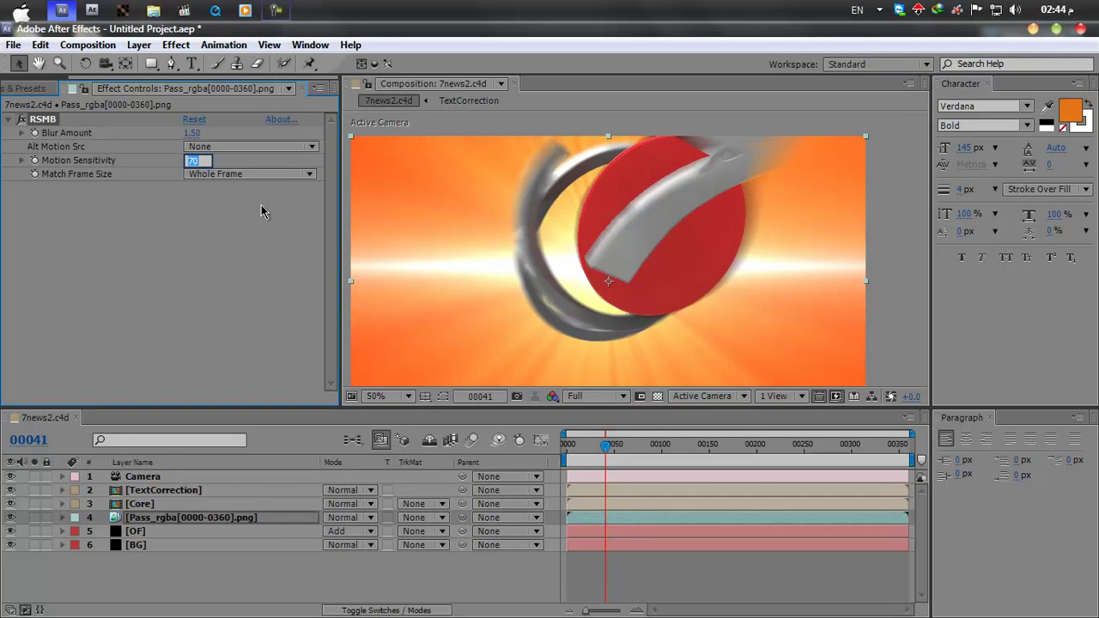
text(100)
key(Return)
click(192, 133)
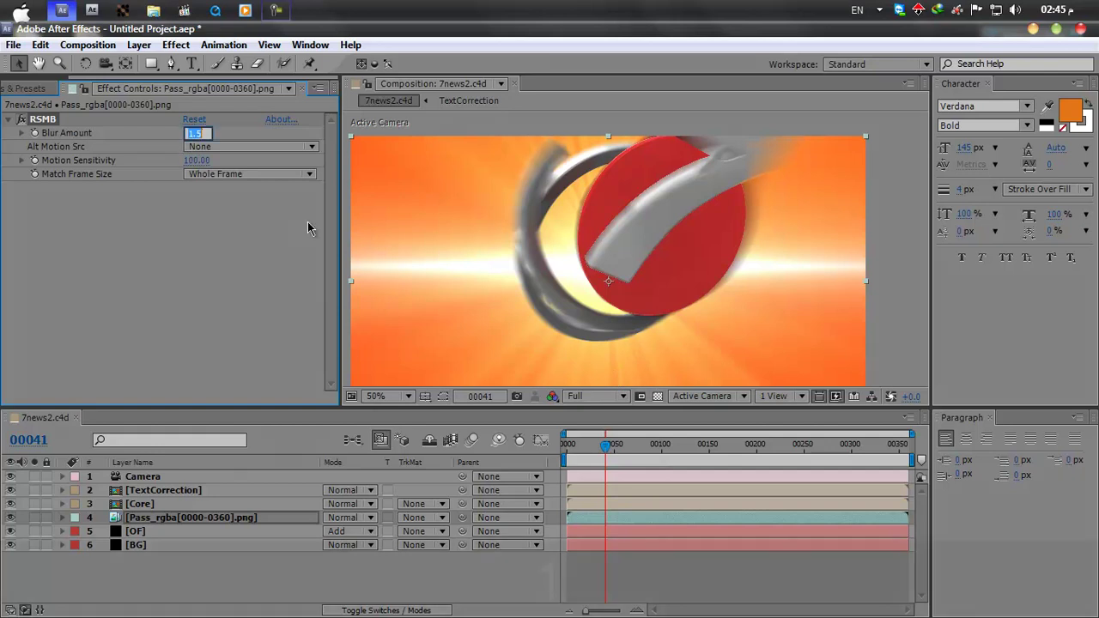
text(1)
key(Delete)
text(.8)
key(Return)
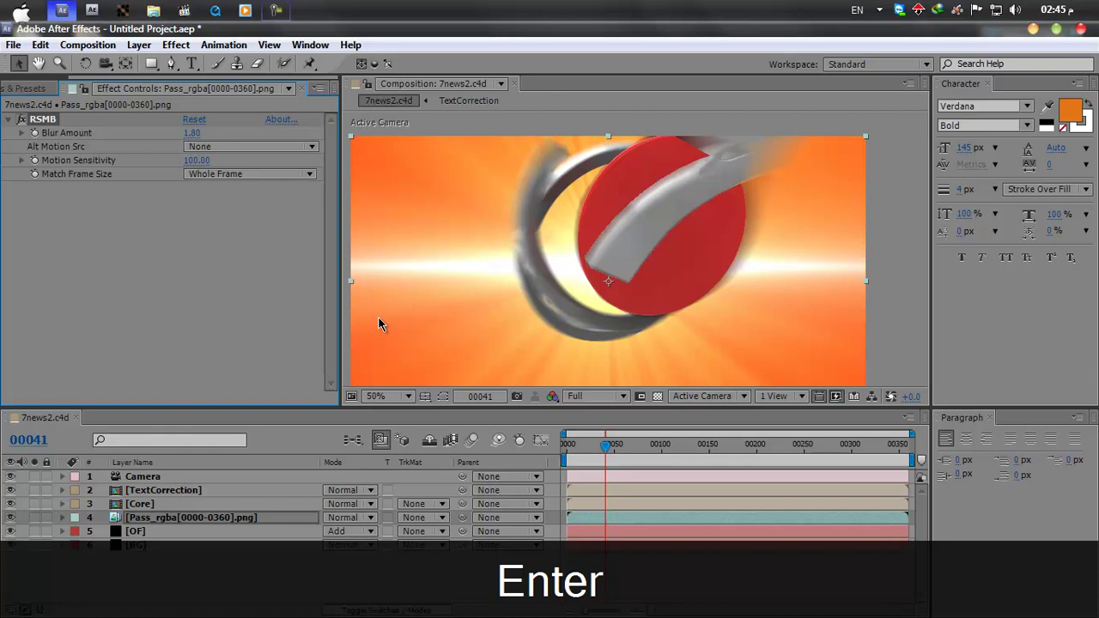
Save the project to the Desktop as Untitled Project.aep
key(ctrl+s)
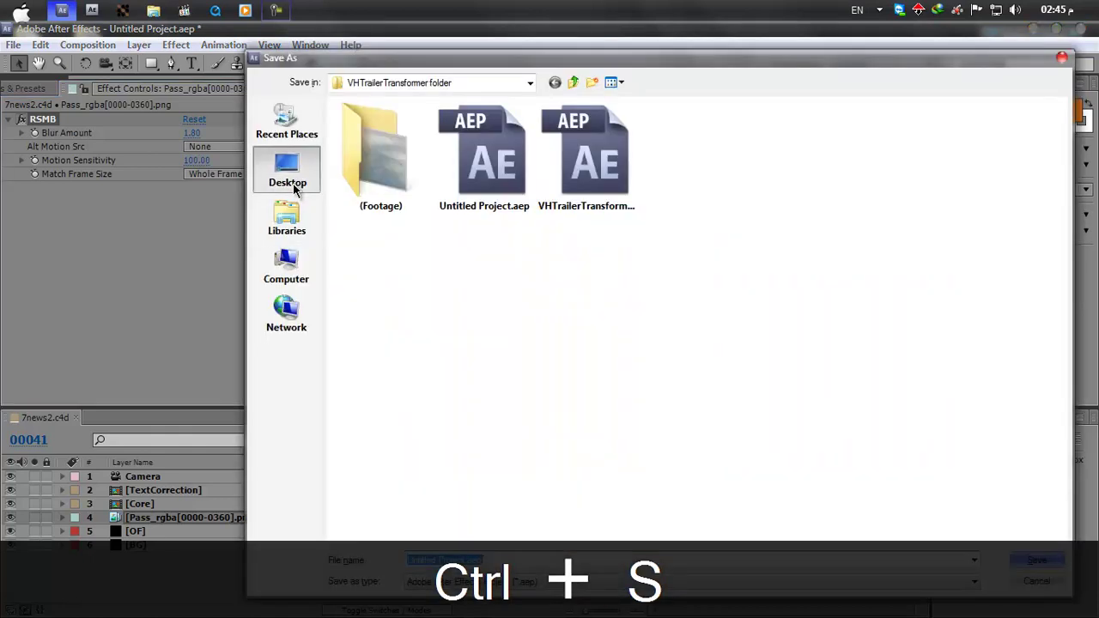
click(292, 180)
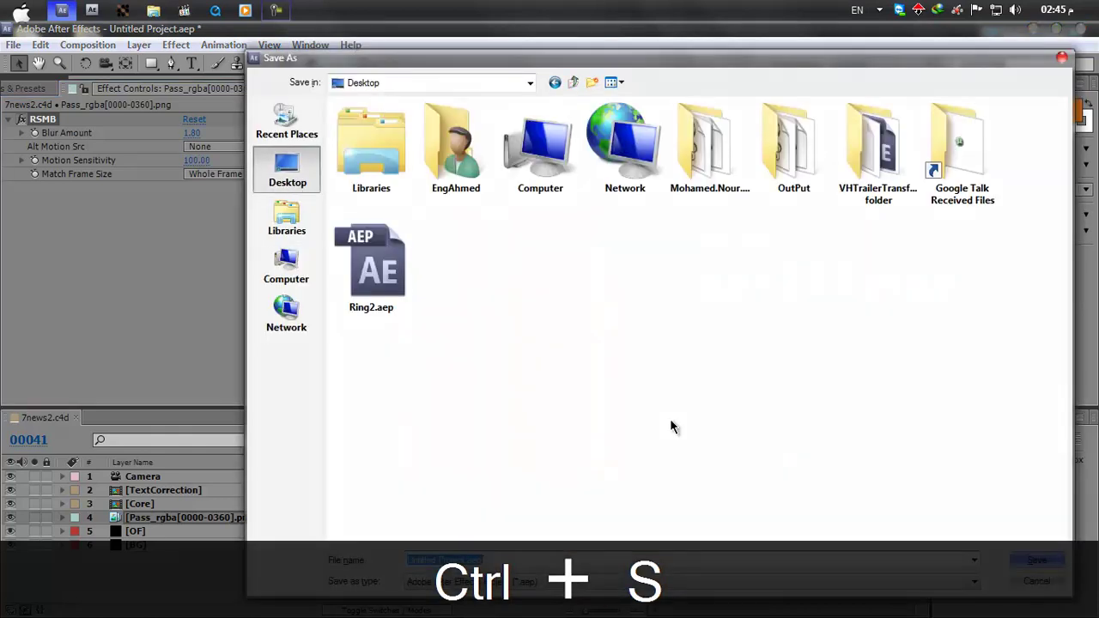
click(1035, 560)
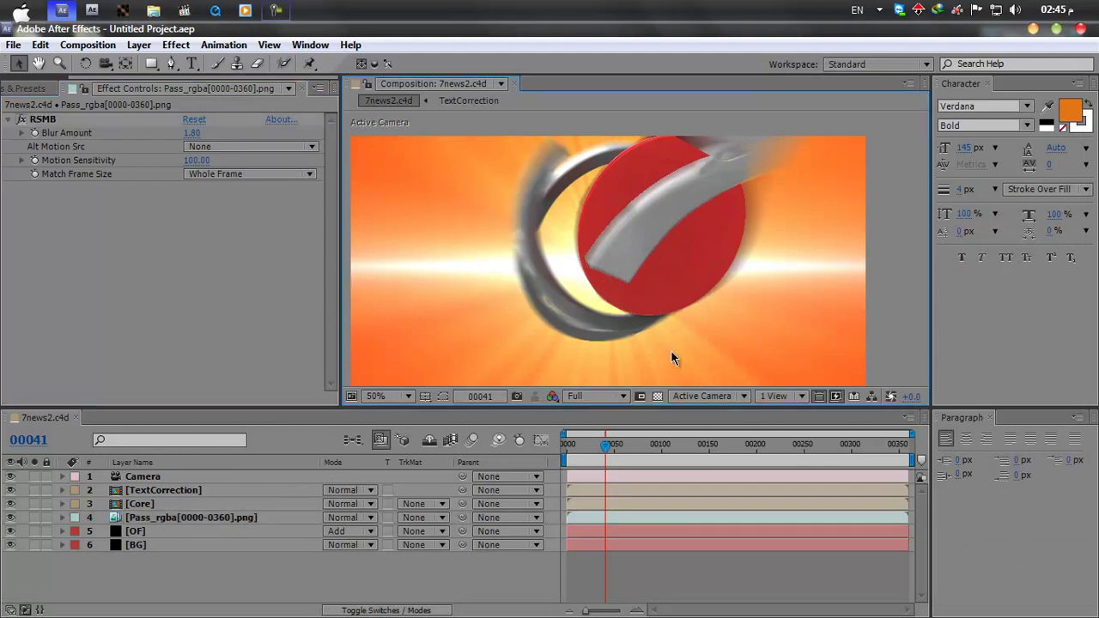
Run a RAM preview of the composition in the maximized view and restore the normal layout
key(grave)
key(KP_0)
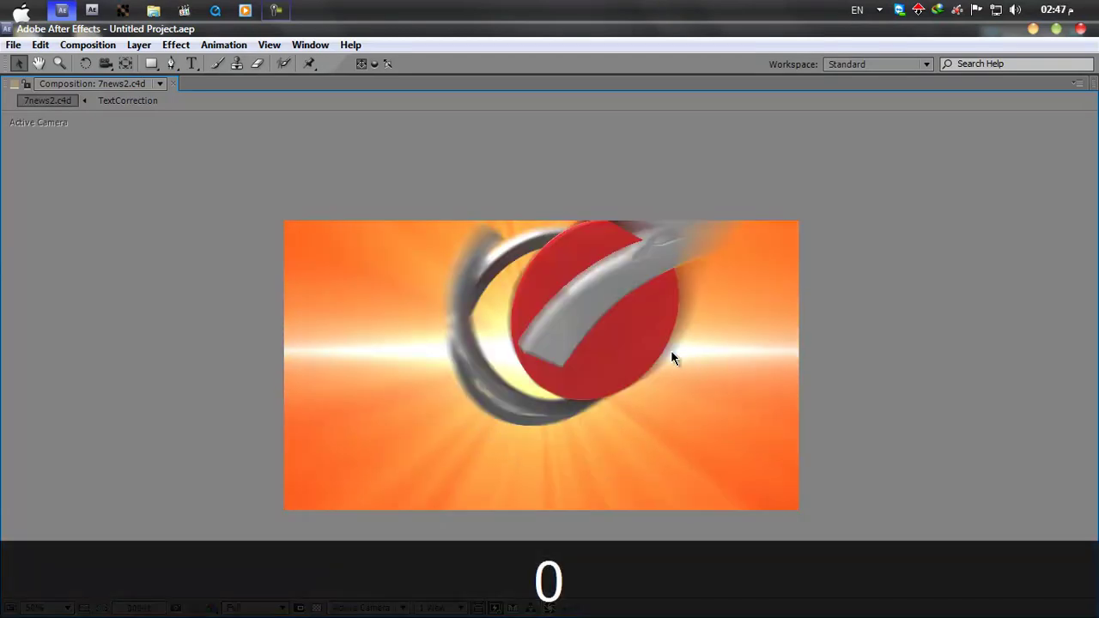
key(grave)
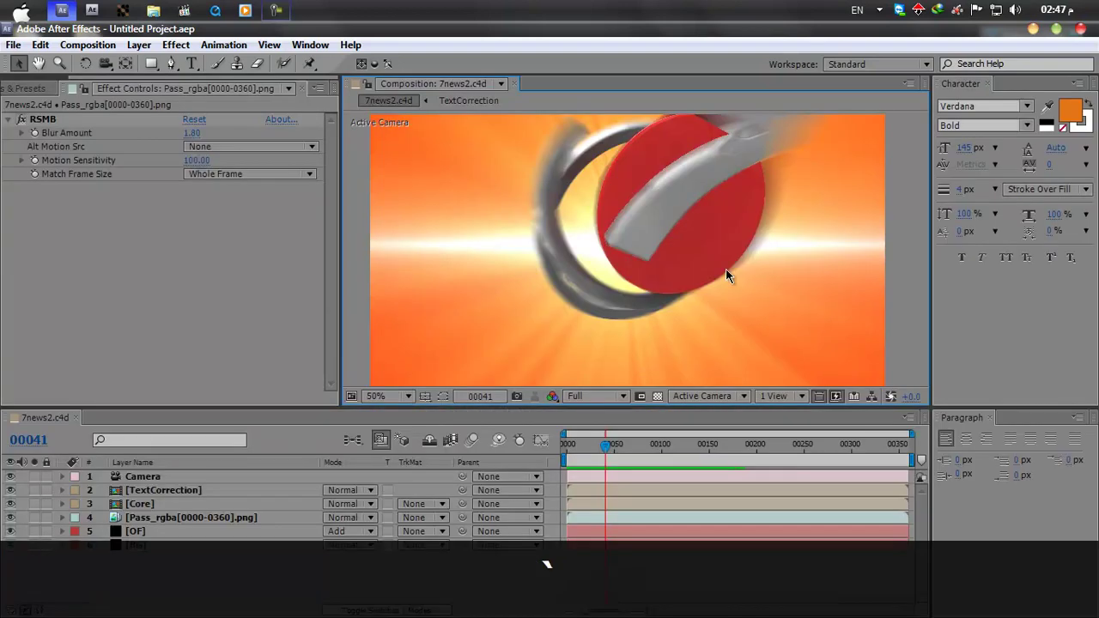
Go to frame 130 and copy the RSMB effect from the Pass_rgba[0000-0360].png layer
drag(606, 455, 689, 457)
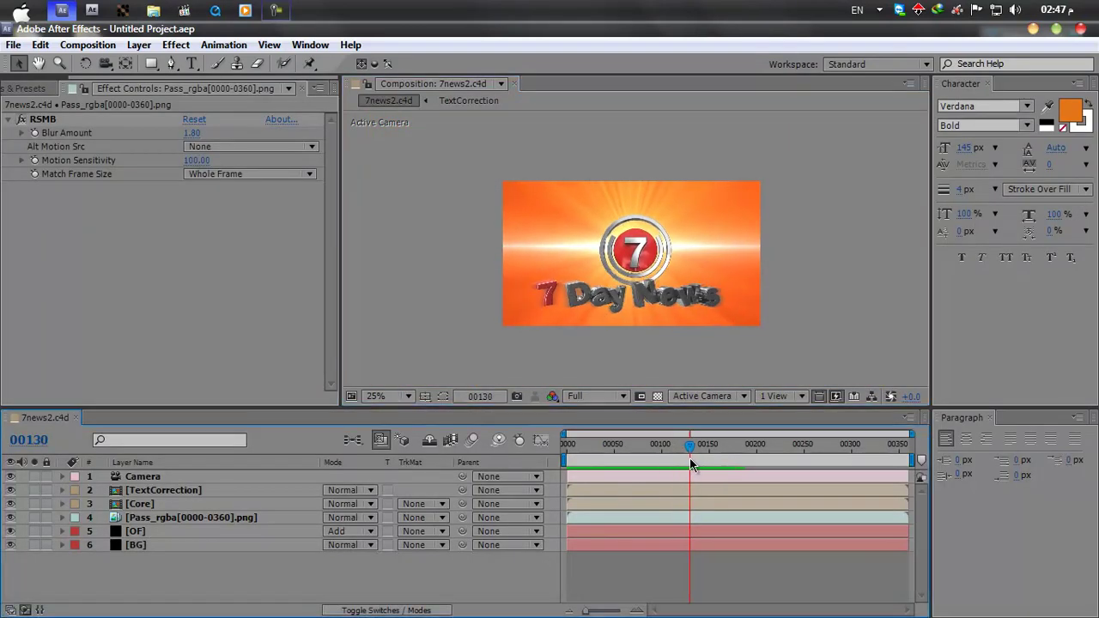
click(171, 517)
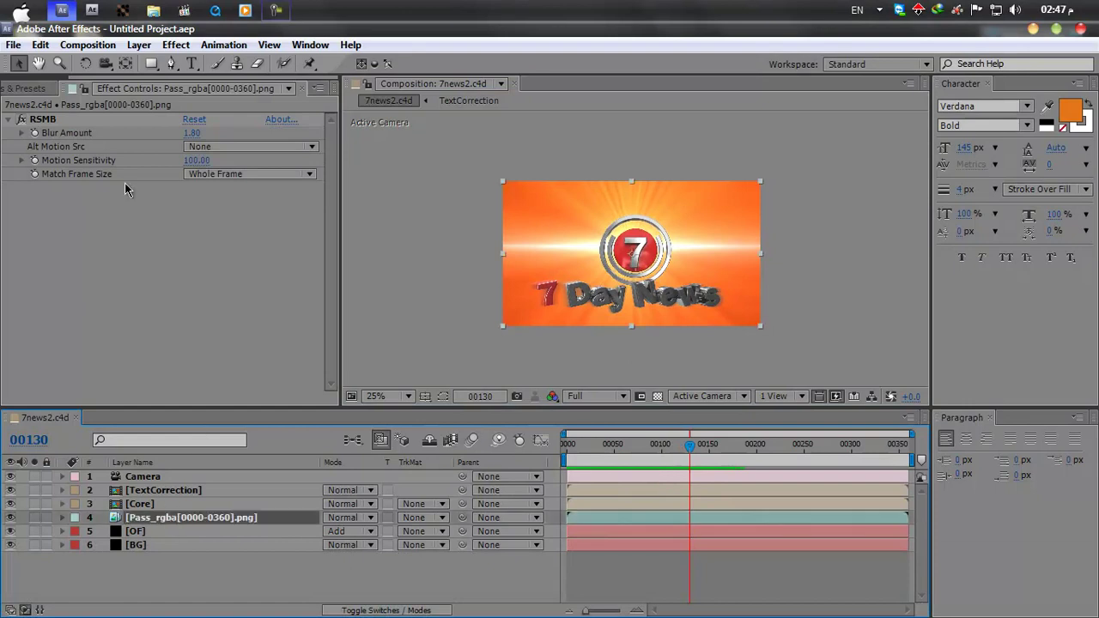
click(38, 120)
key(ctrl+c)
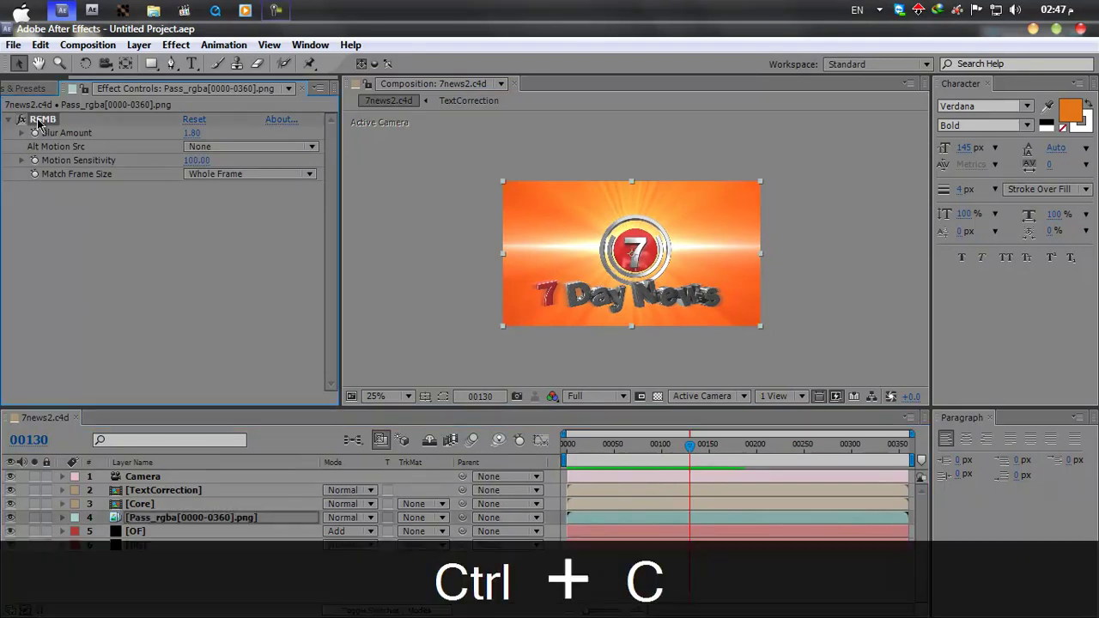
Paste the copied RSMB effect onto the TextCorrection layer and check the Core layer's effects
click(156, 489)
key(ctrl+v)
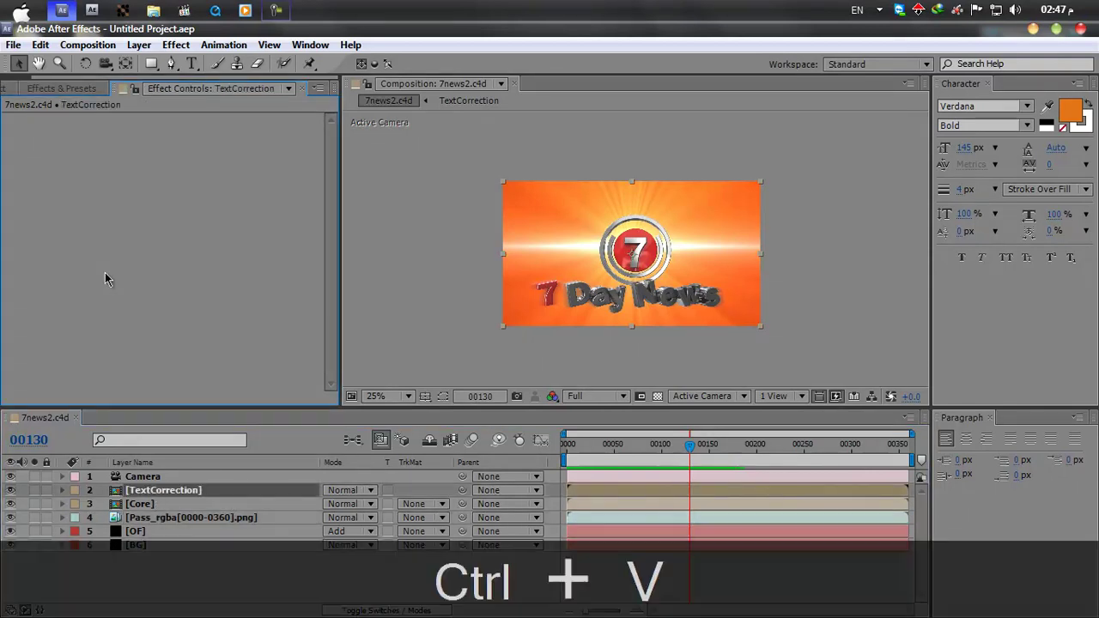
click(156, 505)
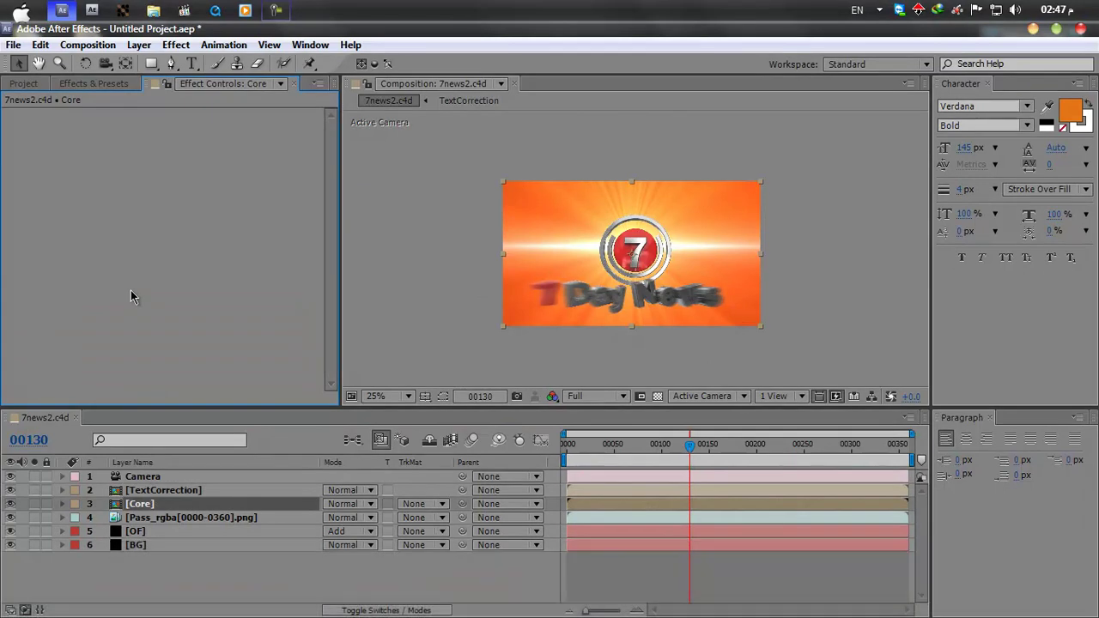
Remove the RSMB effect from both the TextCorrection and Pass_rgba[0000-0360].png layers
click(151, 490)
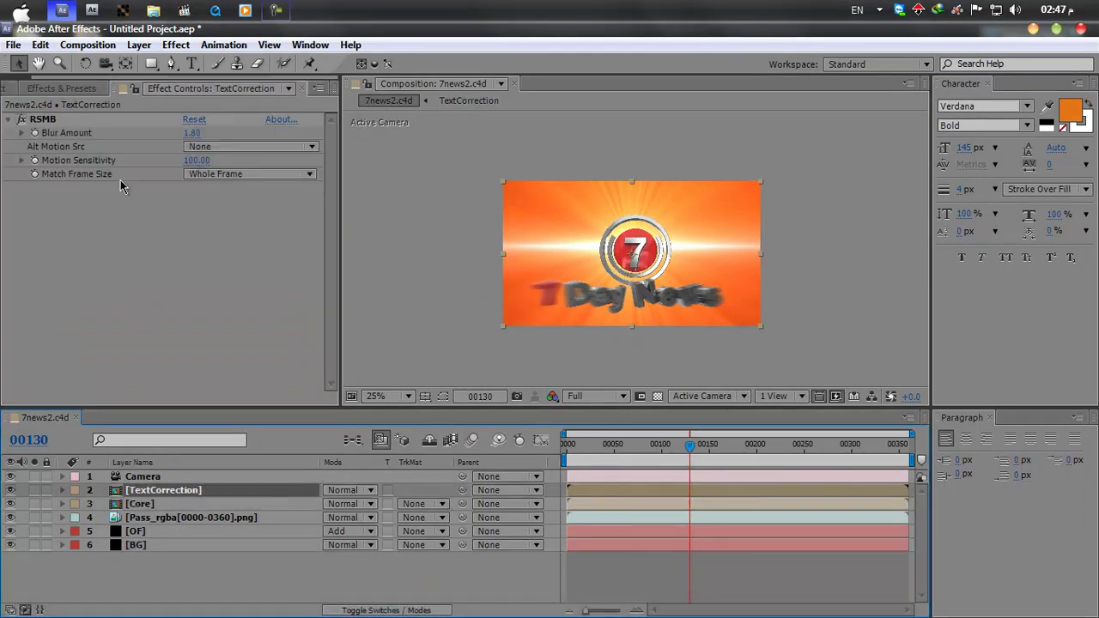
click(49, 121)
key(Delete)
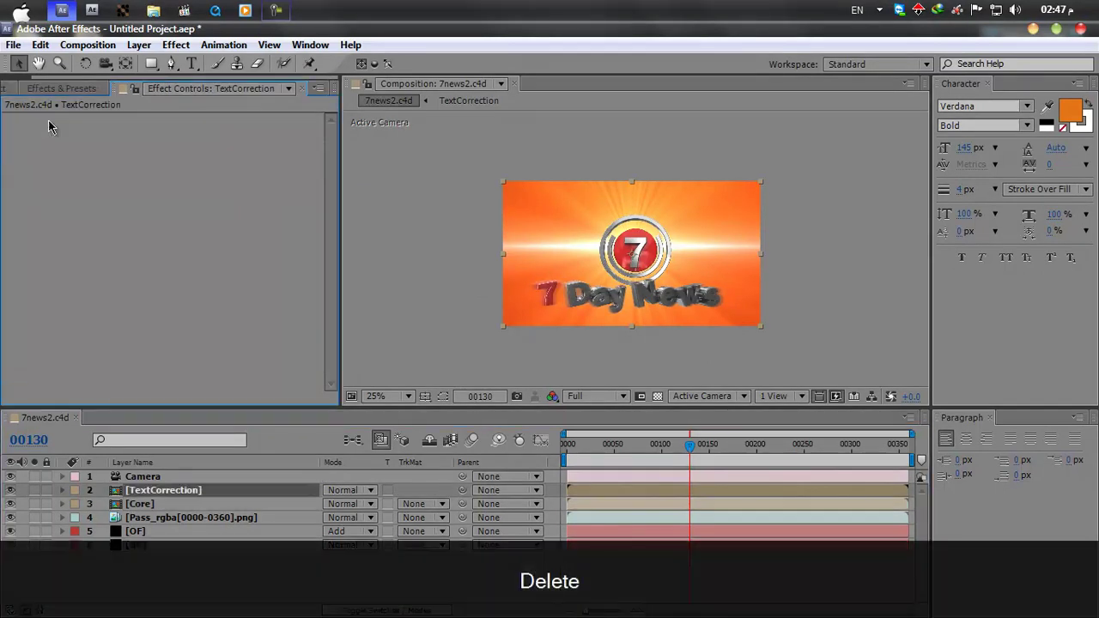
click(169, 512)
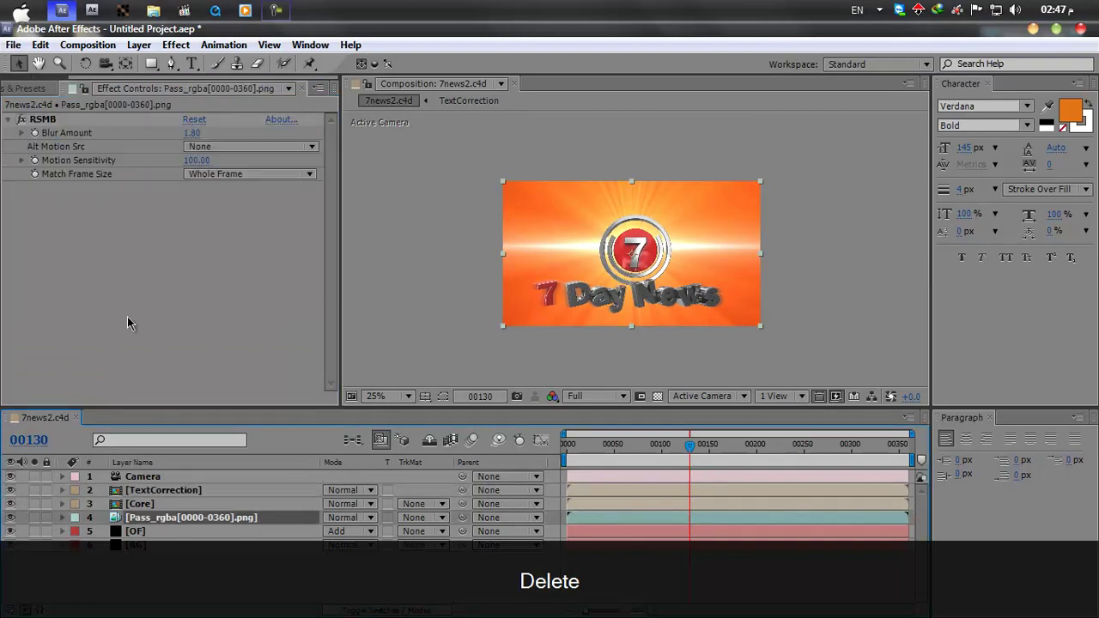
click(45, 121)
key(Delete)
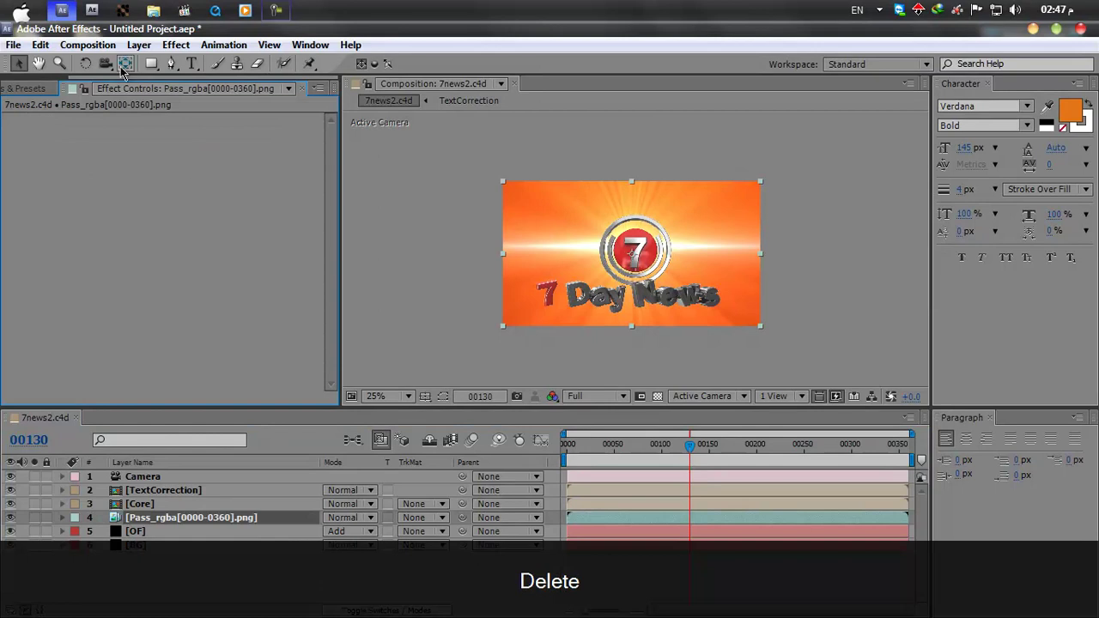
Add a new adjustment layer above all layers and paste the copied RSMB effect onto it
click(139, 44)
mouse_move(196, 48)
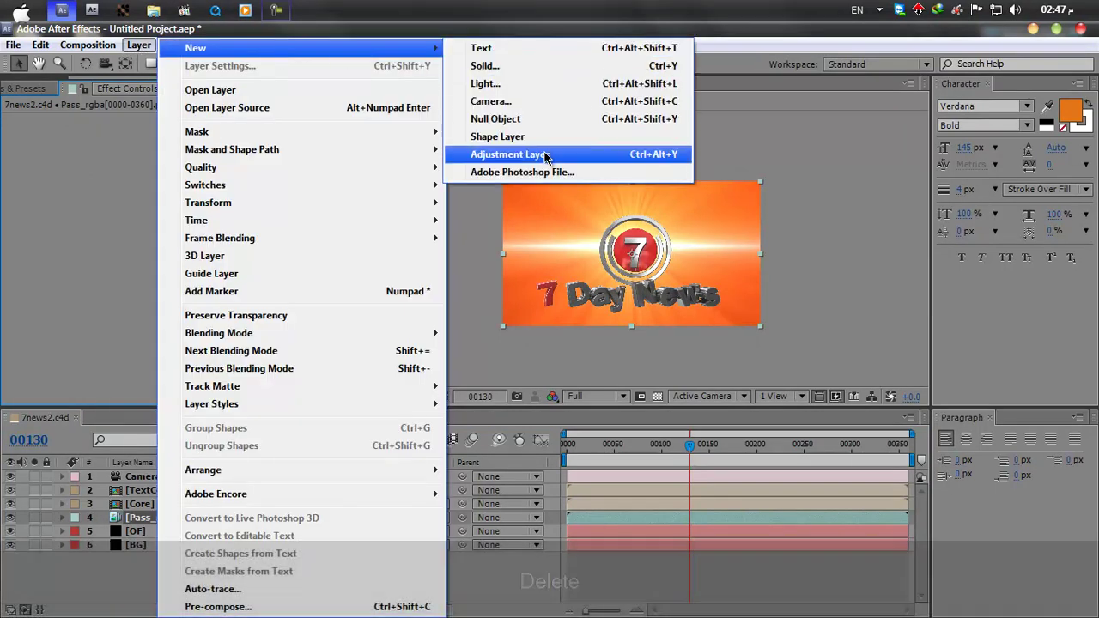
click(510, 154)
key(ctrl+v)
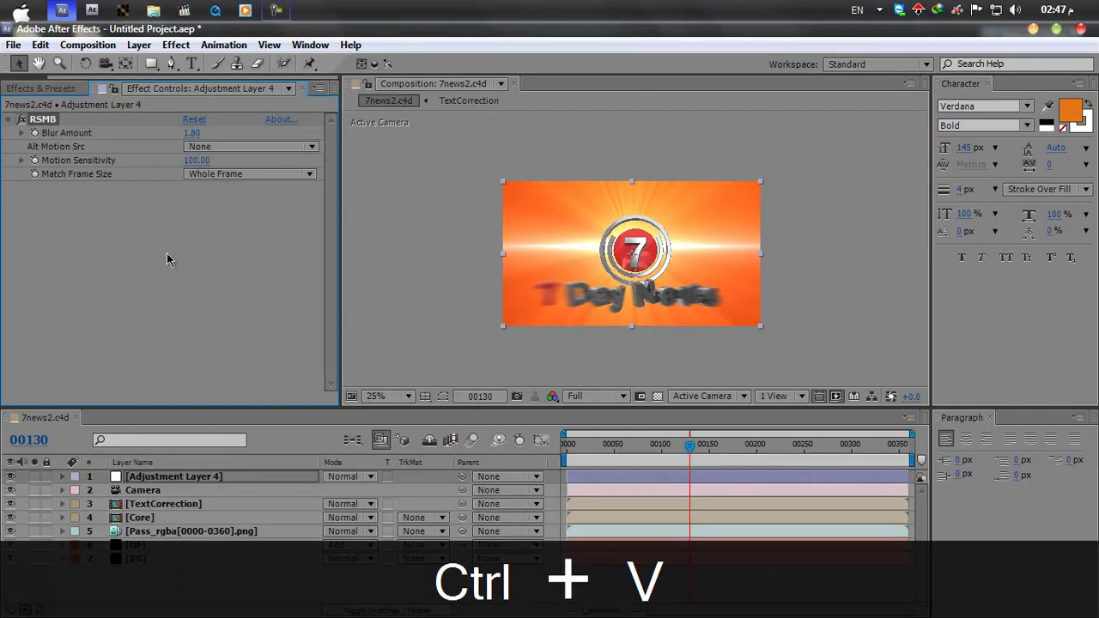
Try RSMB Blur Amounts of 2 and 5 on the adjustment layer
key(period)
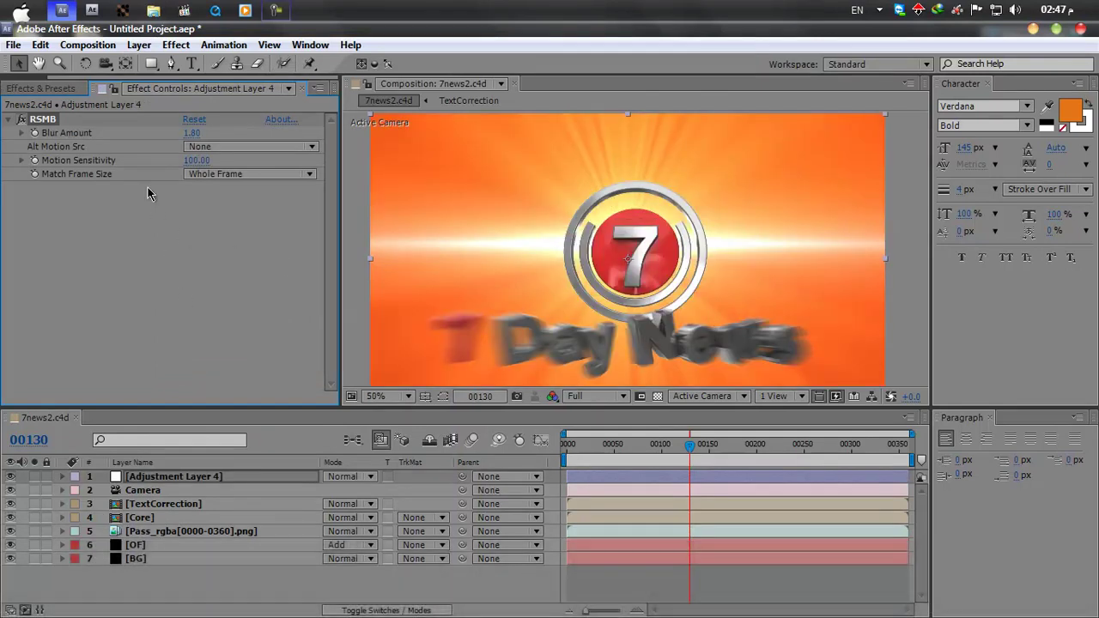
click(191, 133)
text(2)
key(Return)
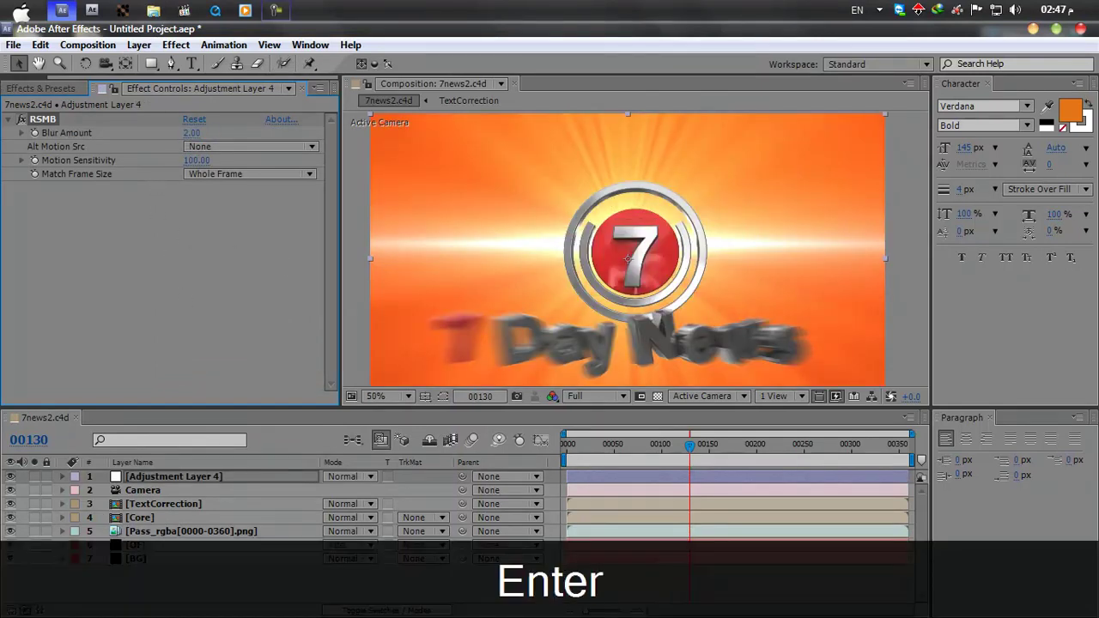
click(191, 133)
text(5)
key(Return)
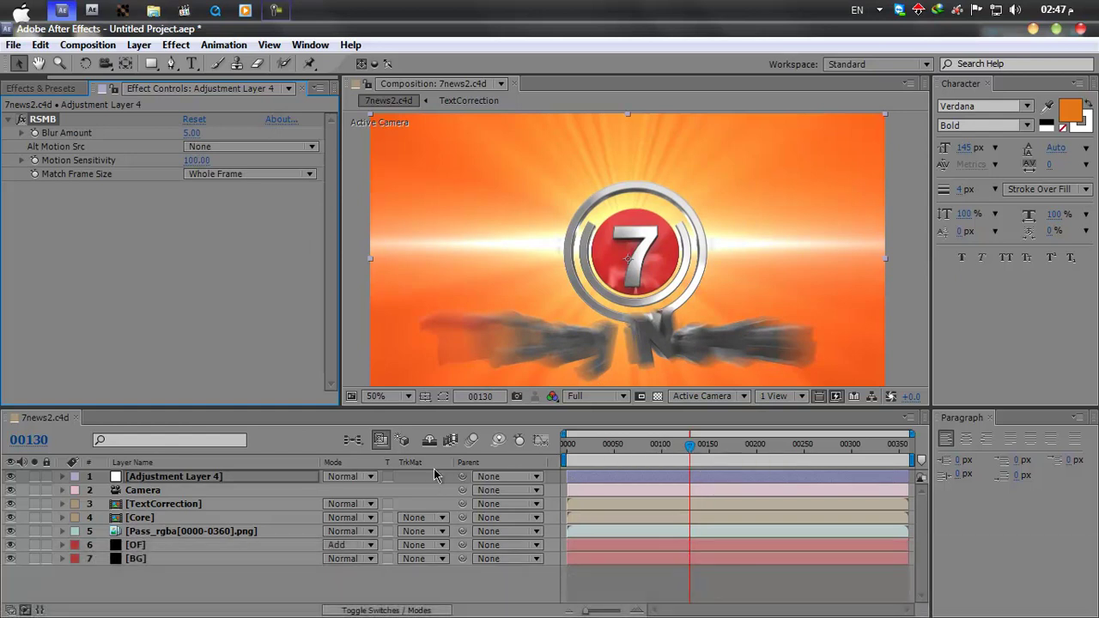
Enable motion blur for the composition and show the layer switches in the timeline
click(472, 441)
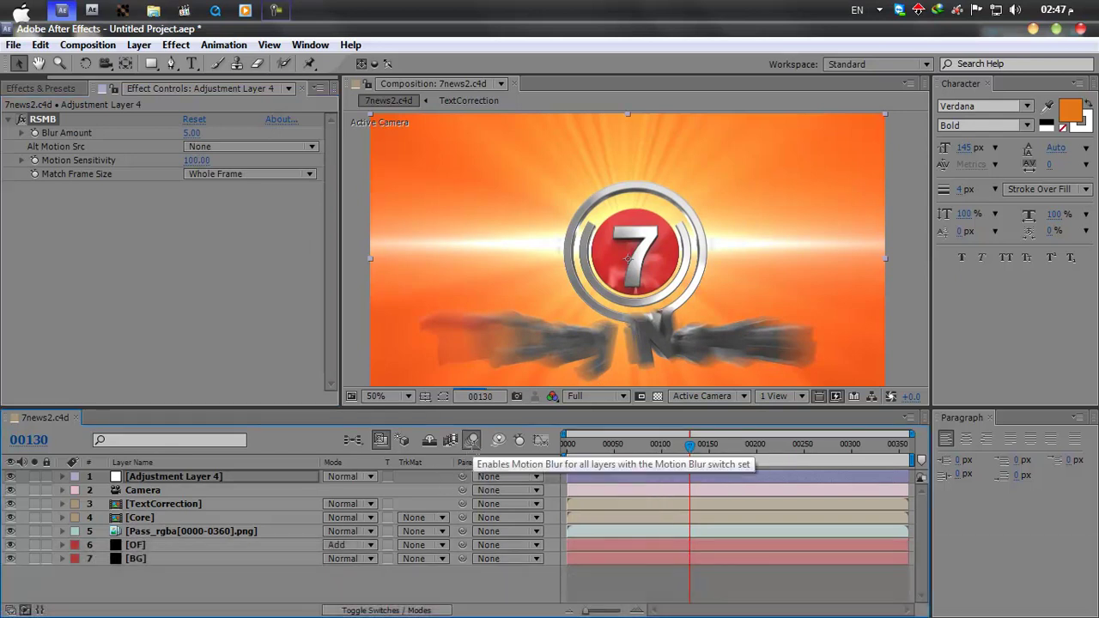
key(F4)
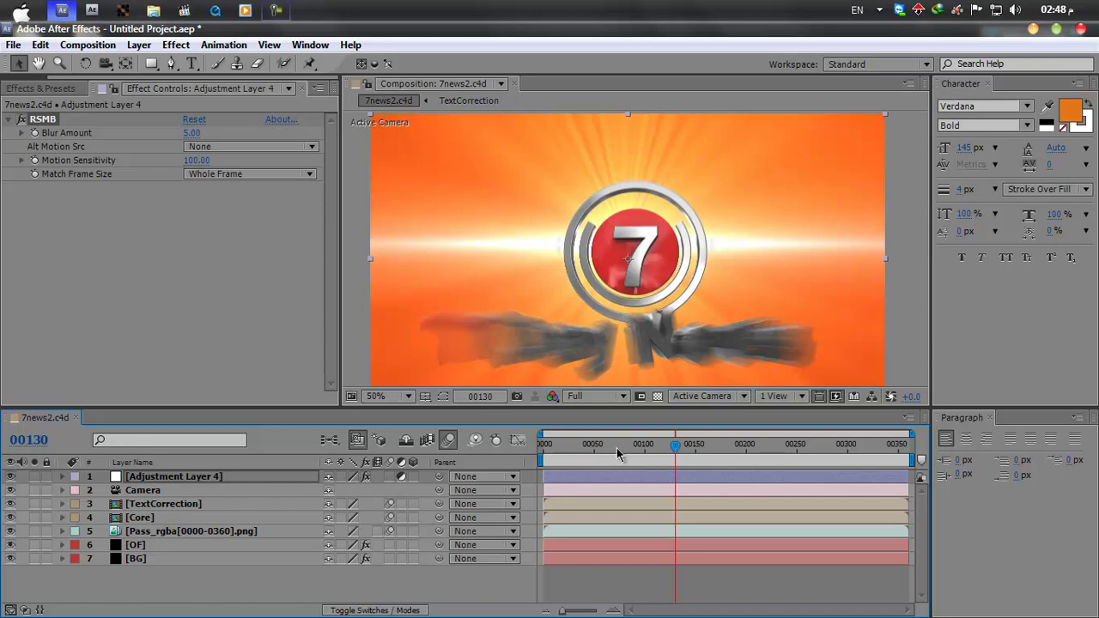
Preview the motion-blurred animation from frame 0 and examine the logo and text at frame 127
click(551, 448)
drag(512, 449, 496, 453)
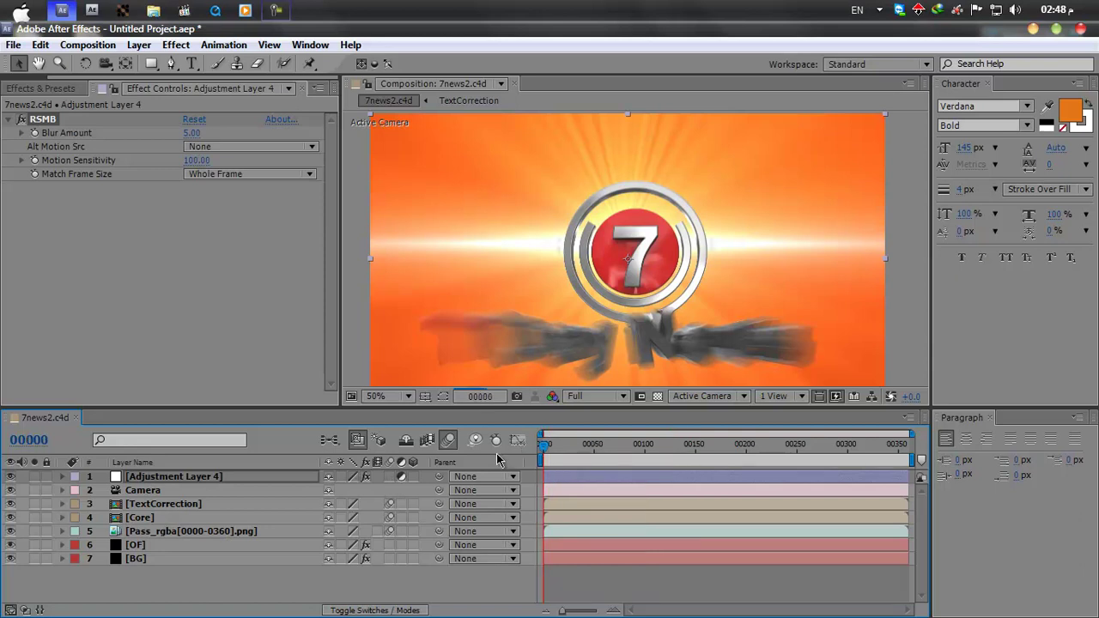
click(350, 354)
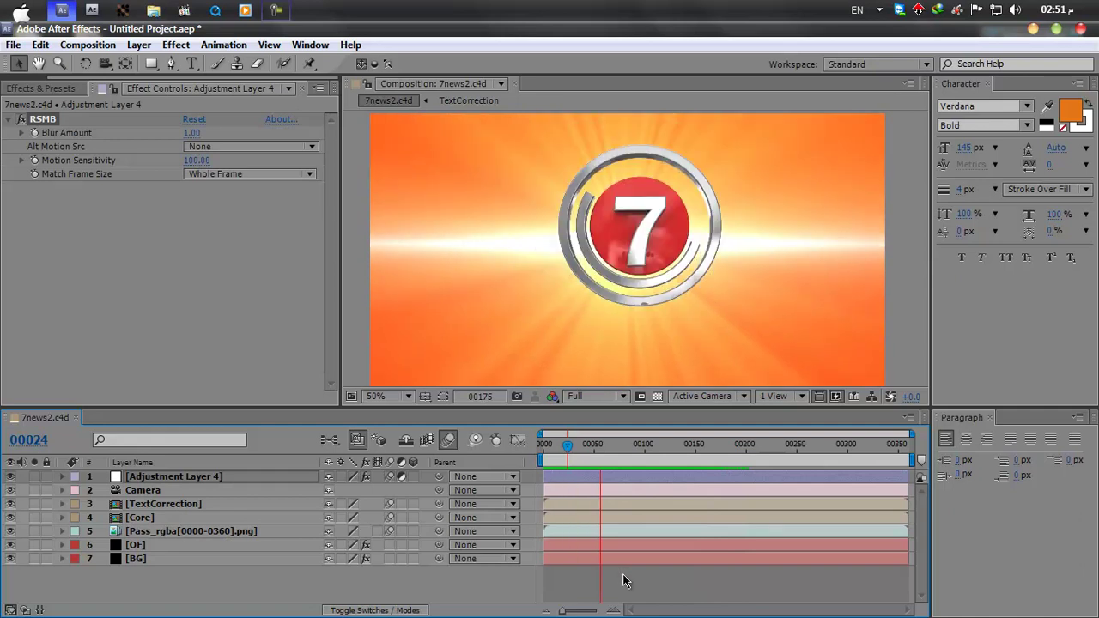
click(613, 446)
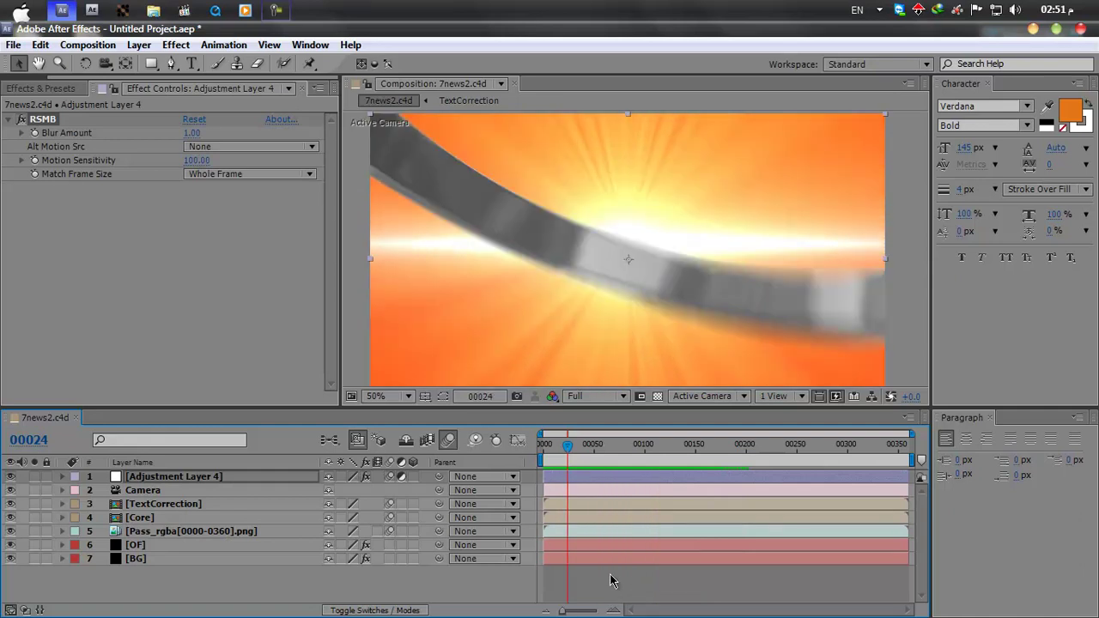
drag(569, 444, 672, 464)
Lower the brightness of the OF layer's larger Shimmer to 60.5 in the Optical Flares options and apply it
click(189, 541)
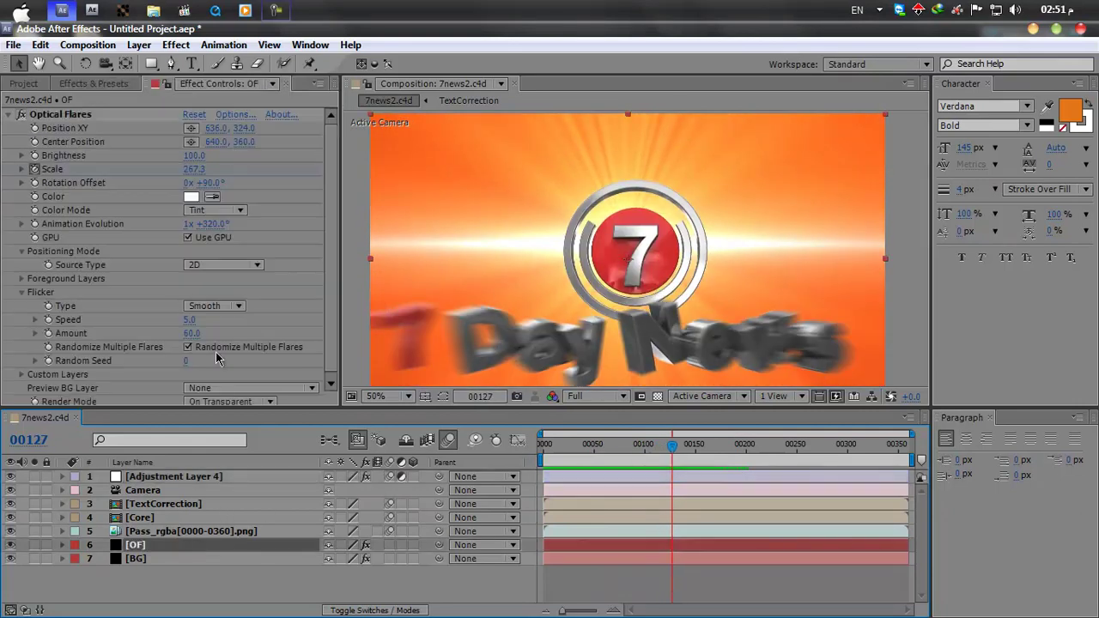
click(239, 117)
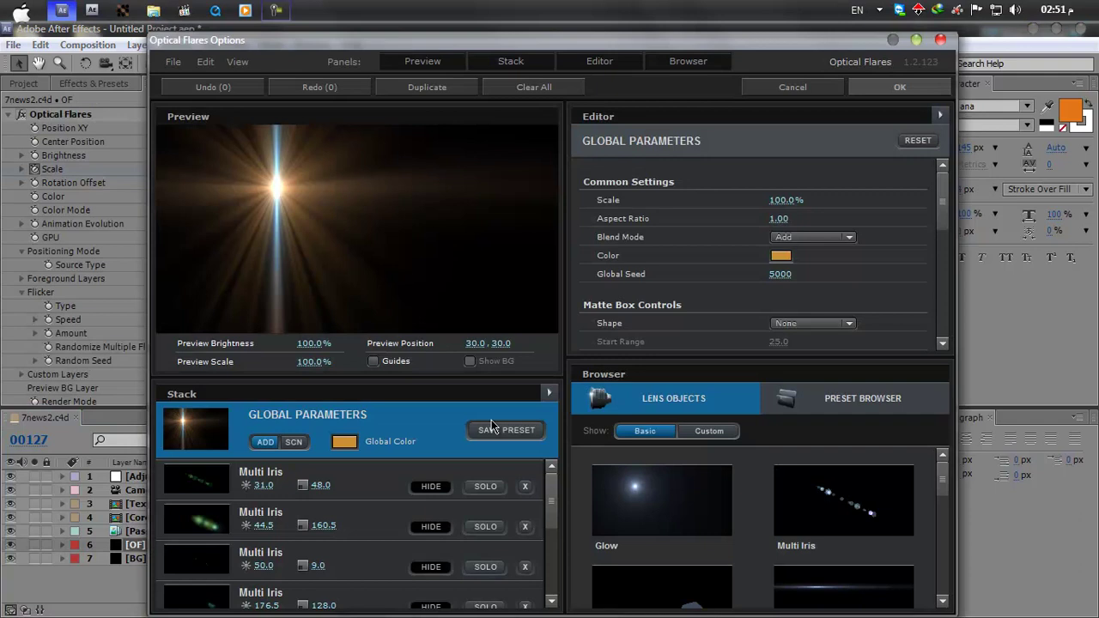
mouse_move(553, 496)
mouse_down()
mouse_move(548, 566)
mouse_move(543, 547)
mouse_up()
drag(261, 545, 159, 546)
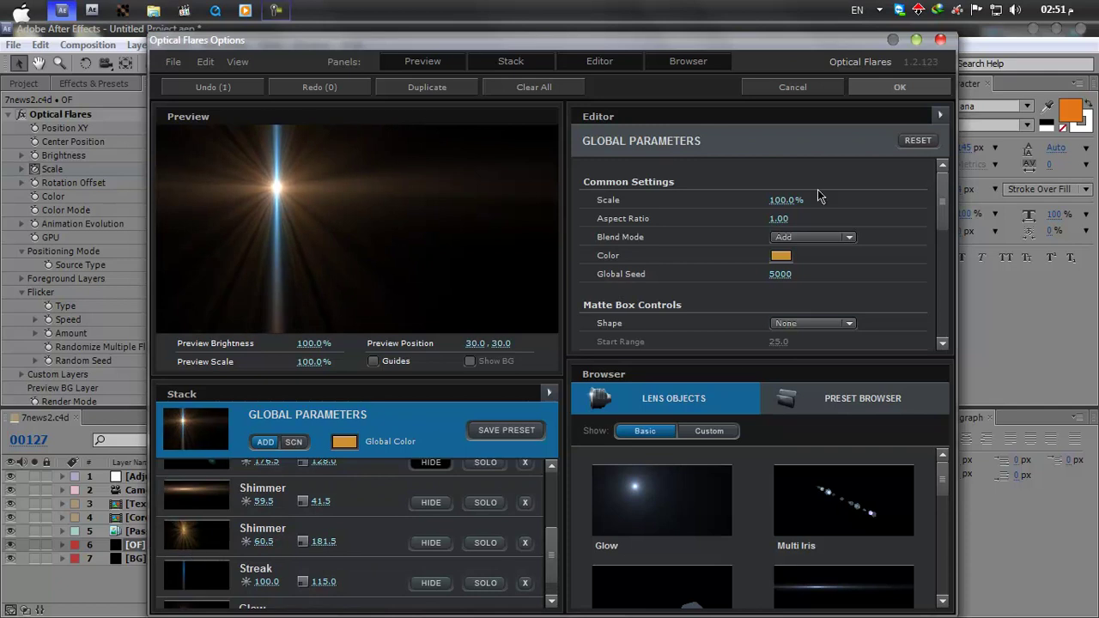
click(884, 90)
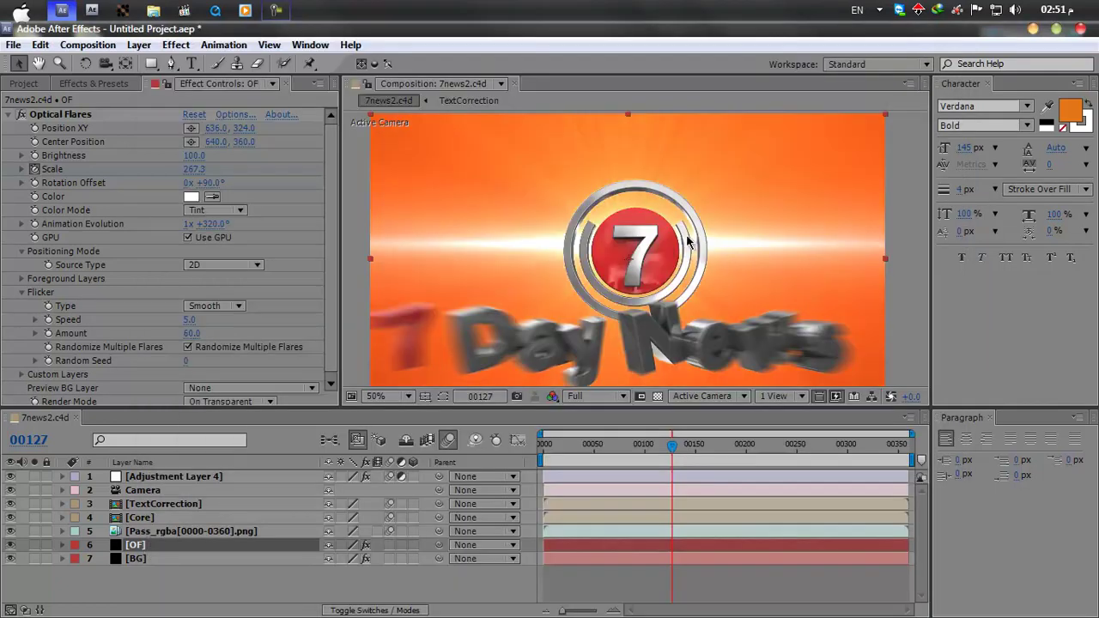
Reopen the OF layer's Optical Flares options and duplicate the Shimmer with 60.5 brightness and 181.5 scale
click(244, 116)
drag(543, 508, 545, 553)
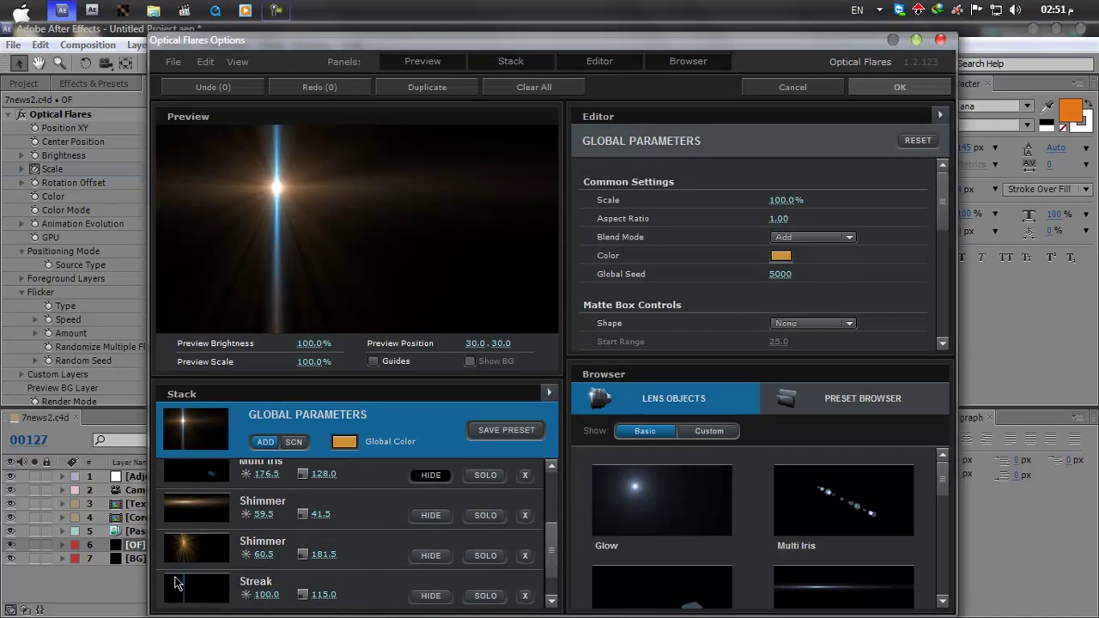
click(190, 553)
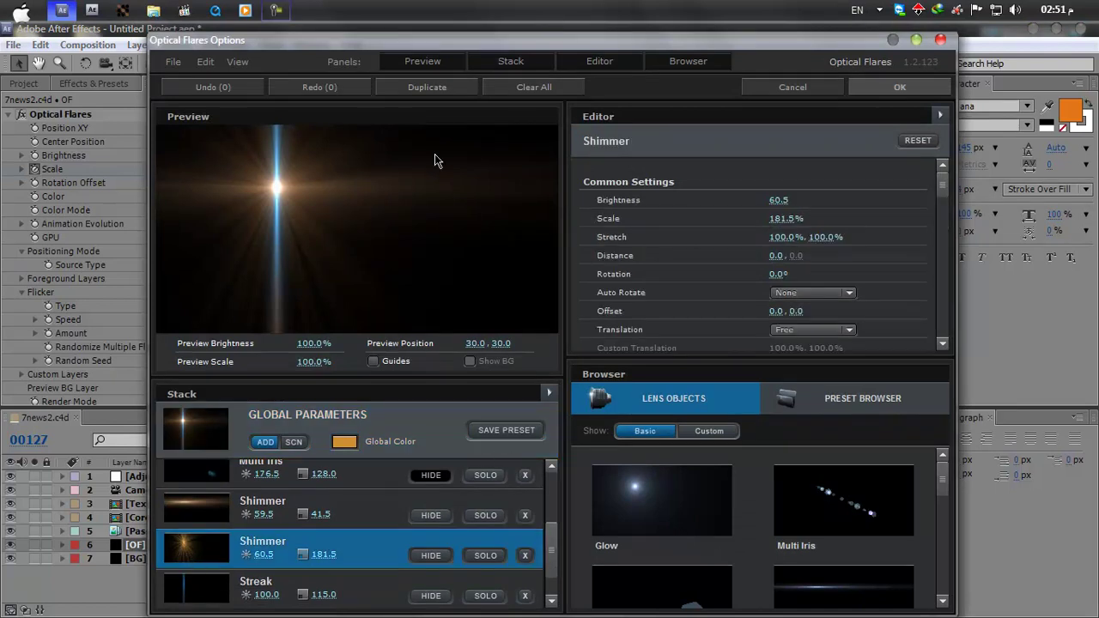
click(432, 87)
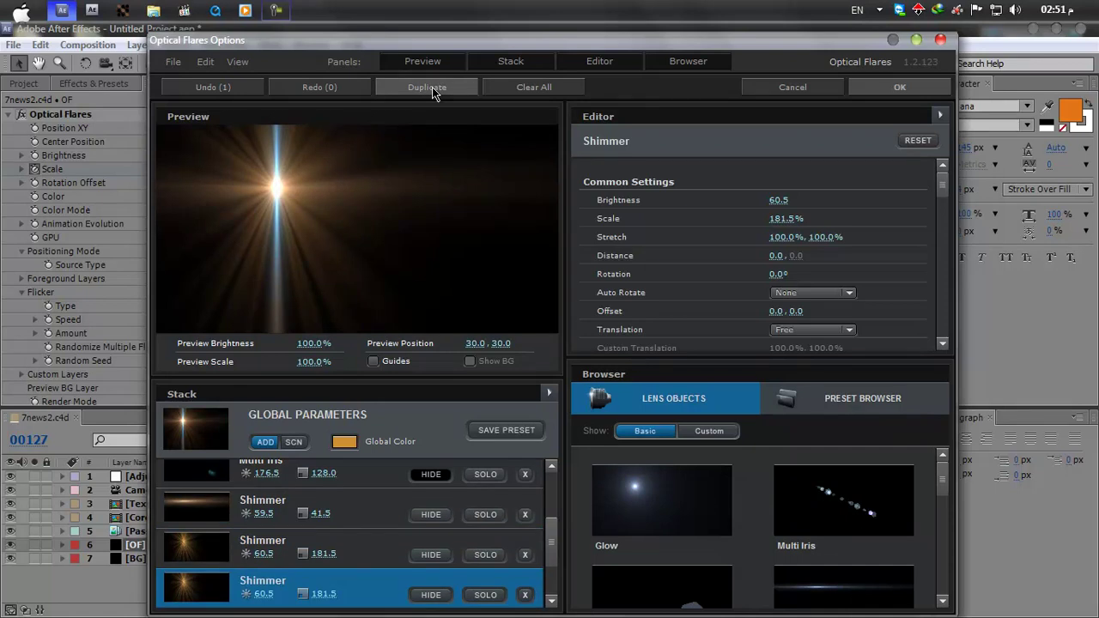
drag(548, 550, 532, 574)
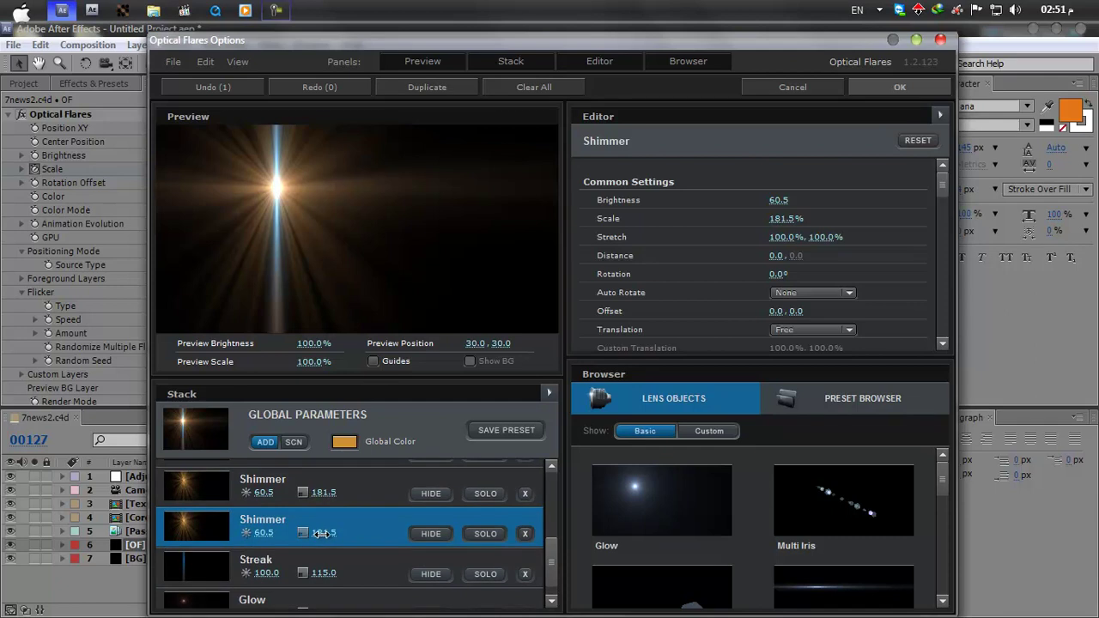
Set the duplicated Shimmer's brightness to 31, enlarge its scale beyond 248.5%, and apply the flare changes
drag(321, 533, 394, 543)
drag(315, 375, 350, 366)
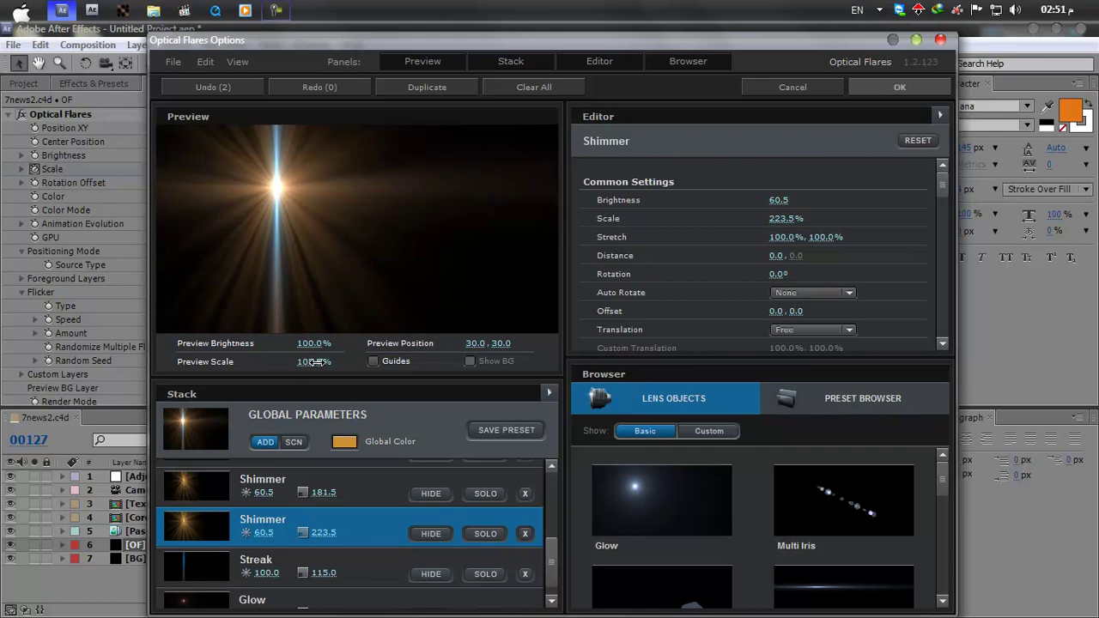
drag(324, 532, 367, 542)
drag(264, 533, 225, 546)
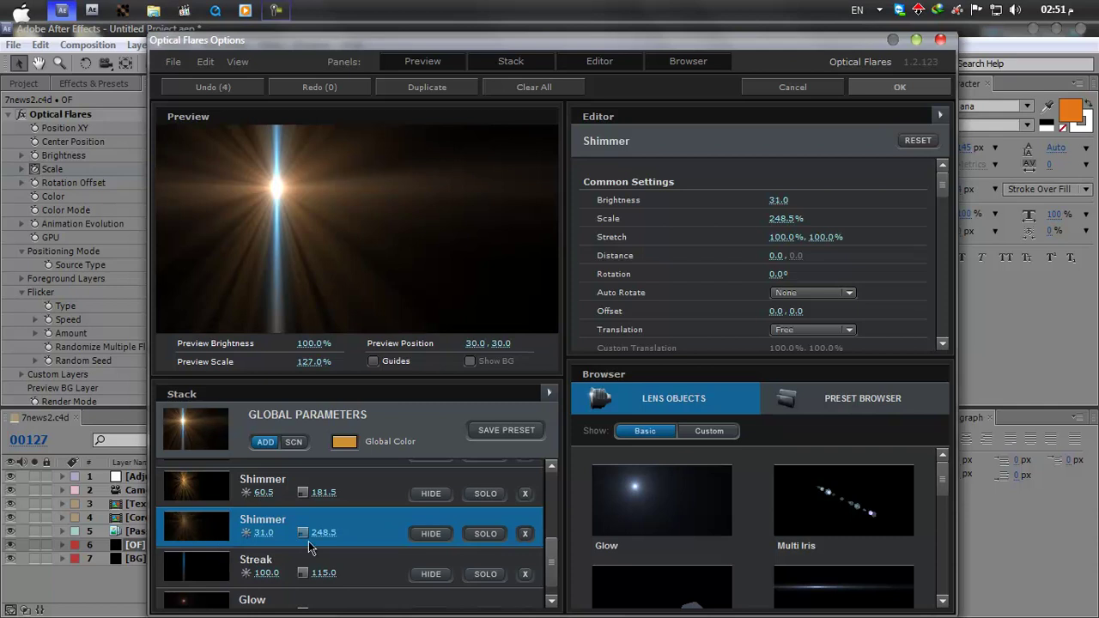
drag(325, 533, 419, 532)
click(926, 86)
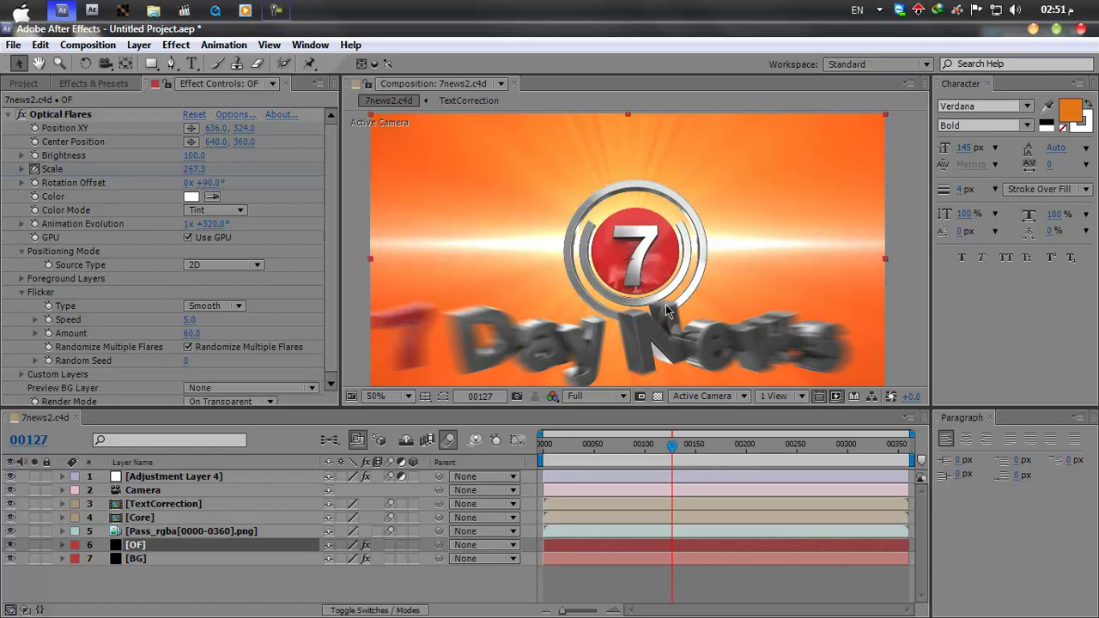
Move the BG layer's Ramp start point to 656, -16 and its end point to 640, 724
click(254, 559)
key(comma)
key(comma)
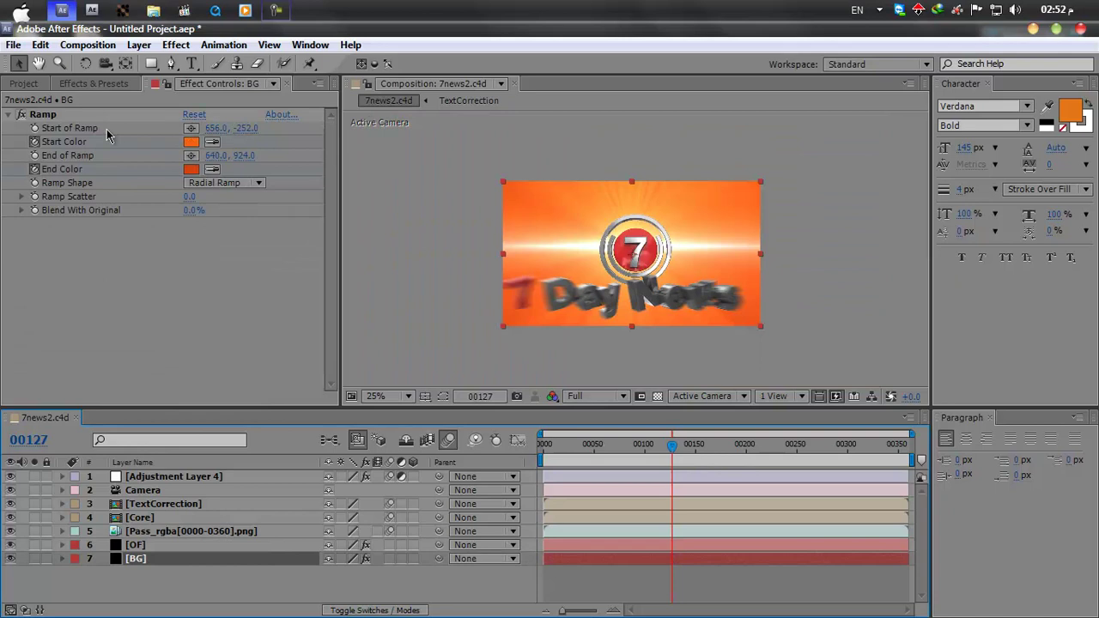
click(41, 114)
drag(636, 134, 636, 136)
drag(628, 183, 628, 184)
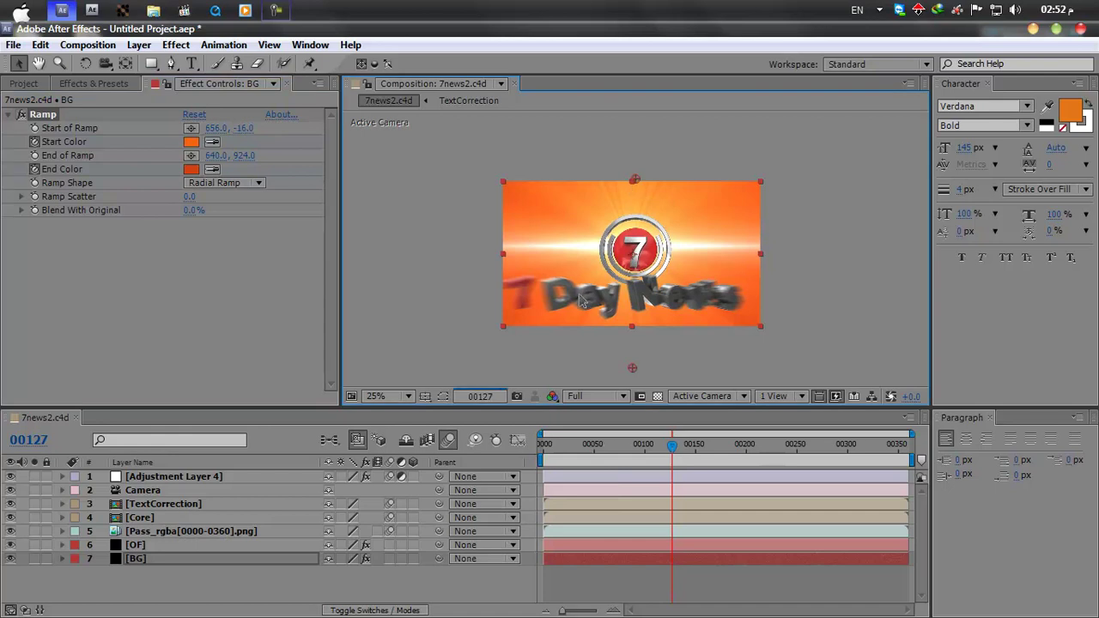
drag(632, 369, 626, 330)
Set the BG layer's Ramp Start Color to the lighter orange F38D14 and deselect the layer
click(190, 142)
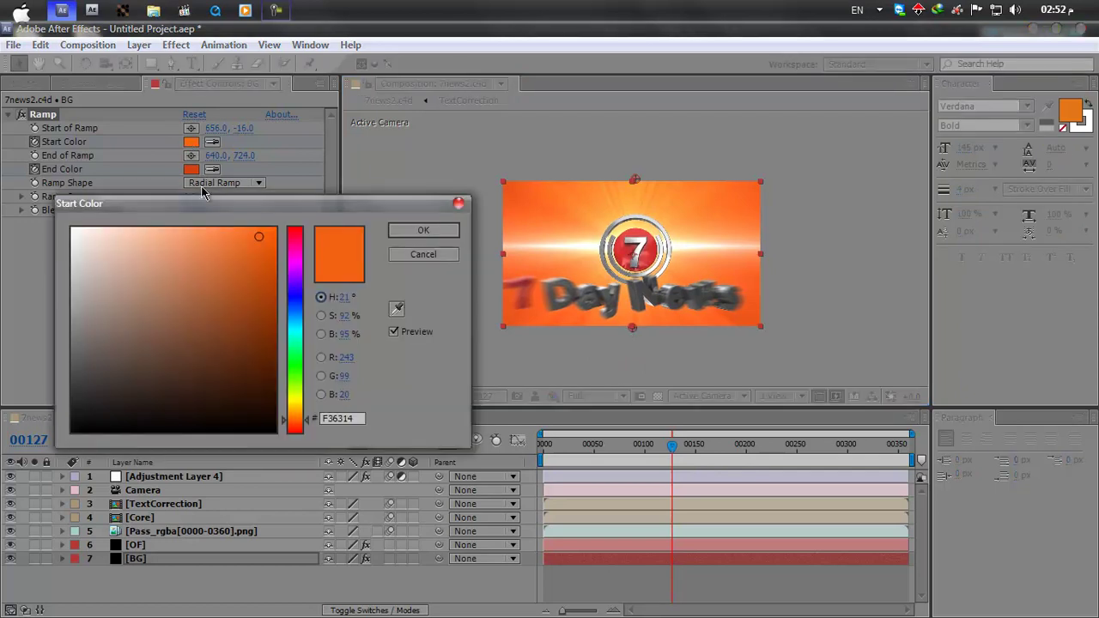
click(295, 411)
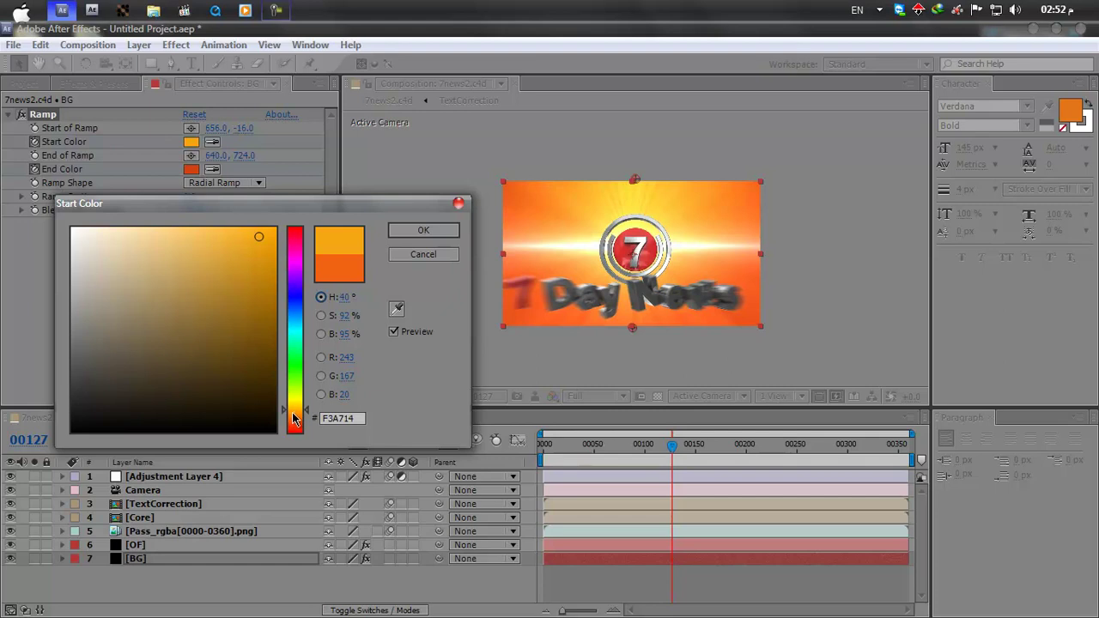
click(291, 415)
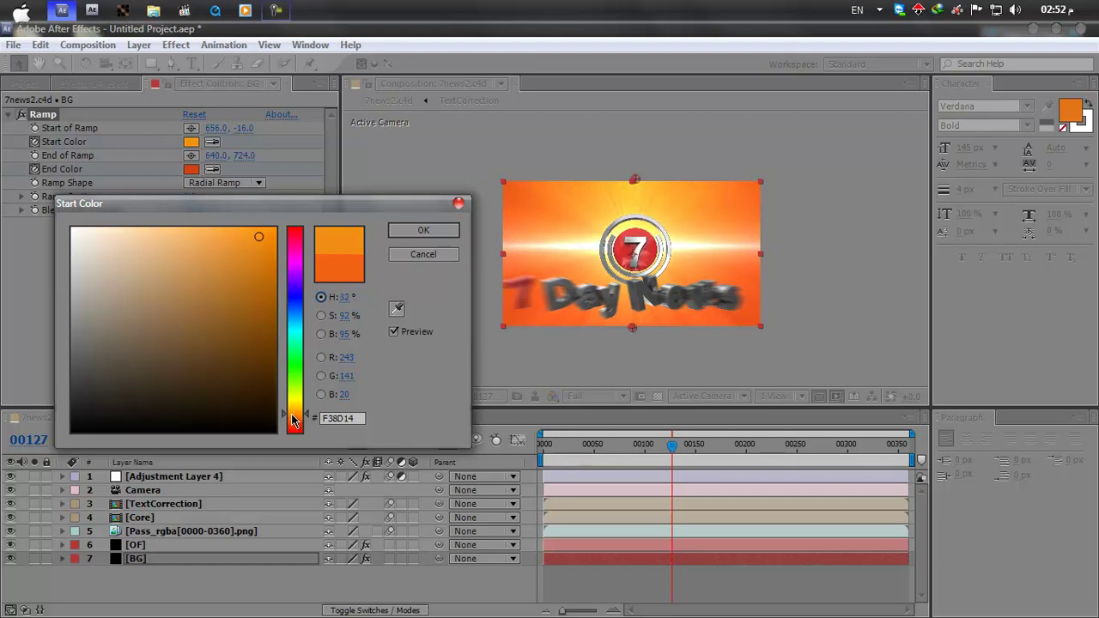
click(422, 231)
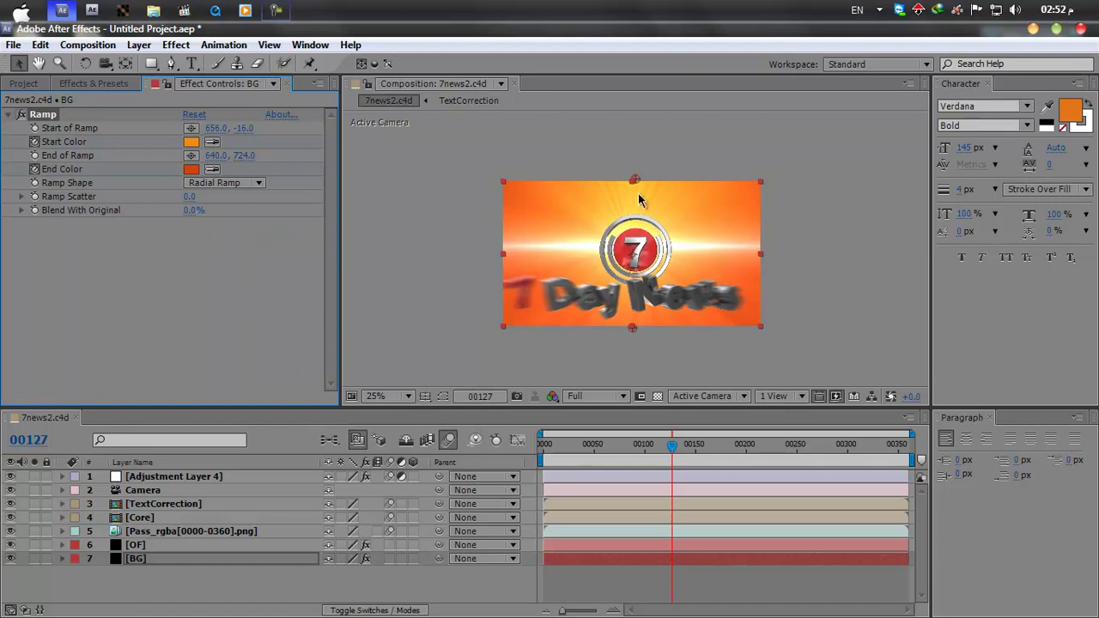
click(426, 569)
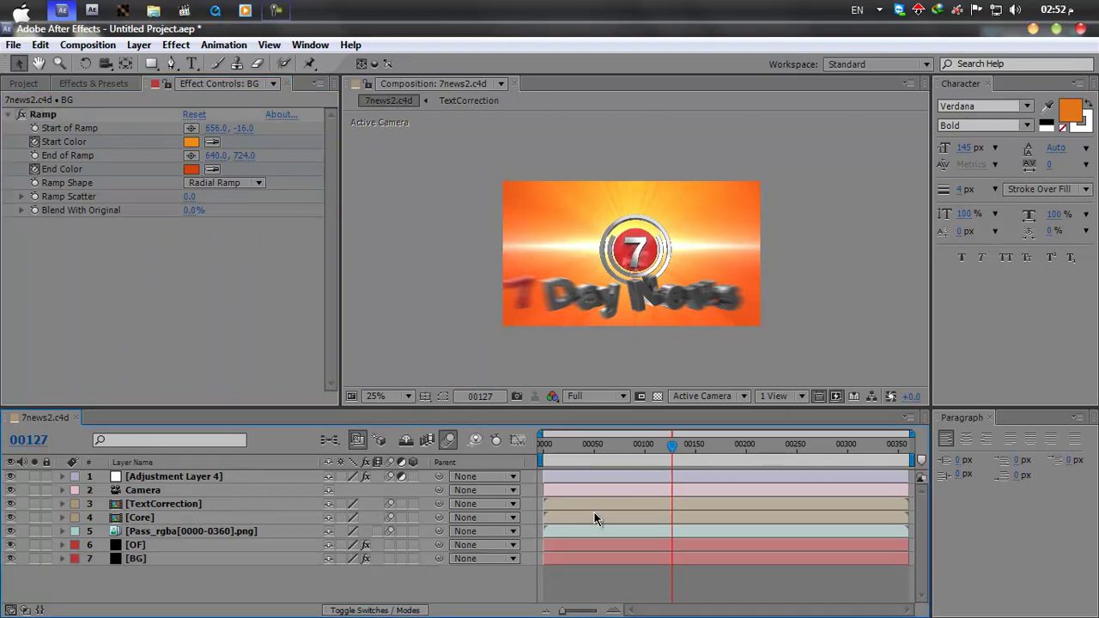
Examine the composite at frame 168 in a maximized composition view fitted up to 100%
click(713, 445)
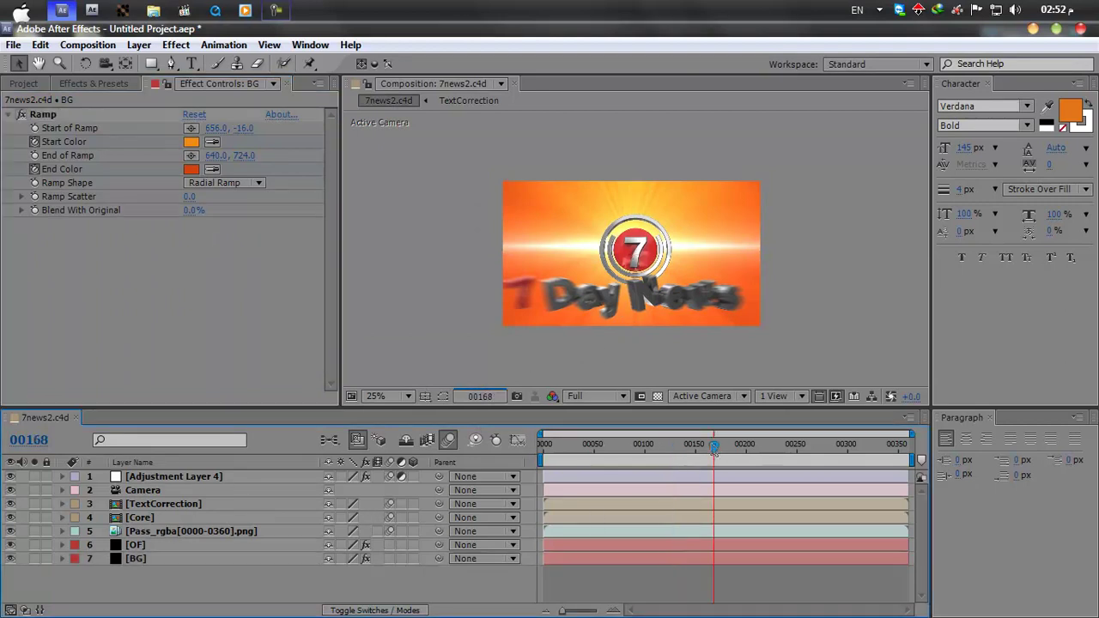
key(grave)
scroll(533, 358, up, 2)
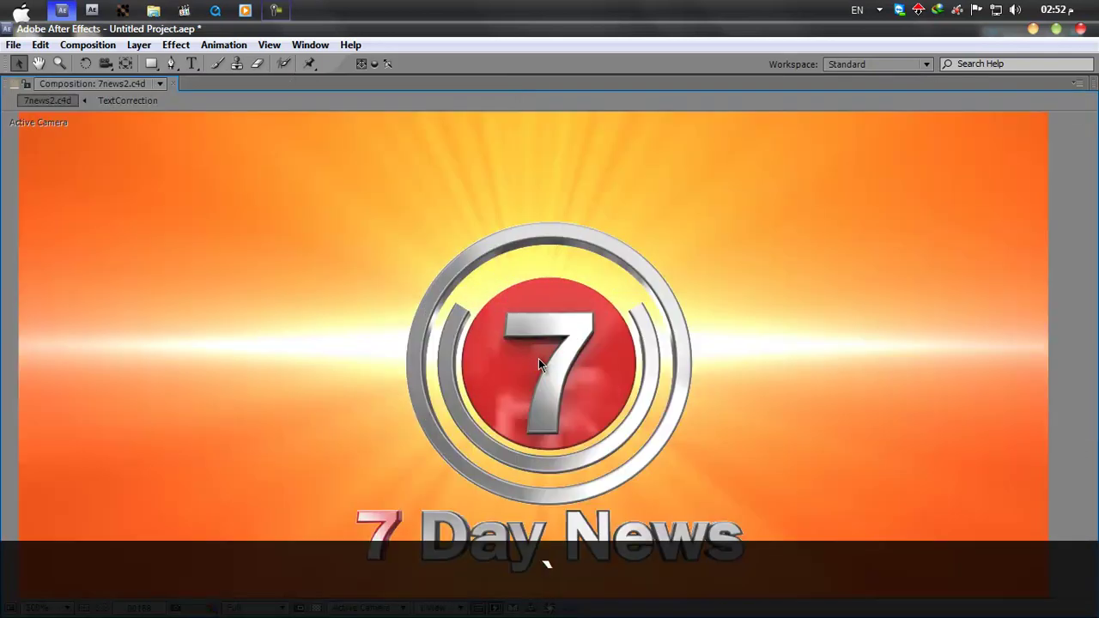
click(67, 606)
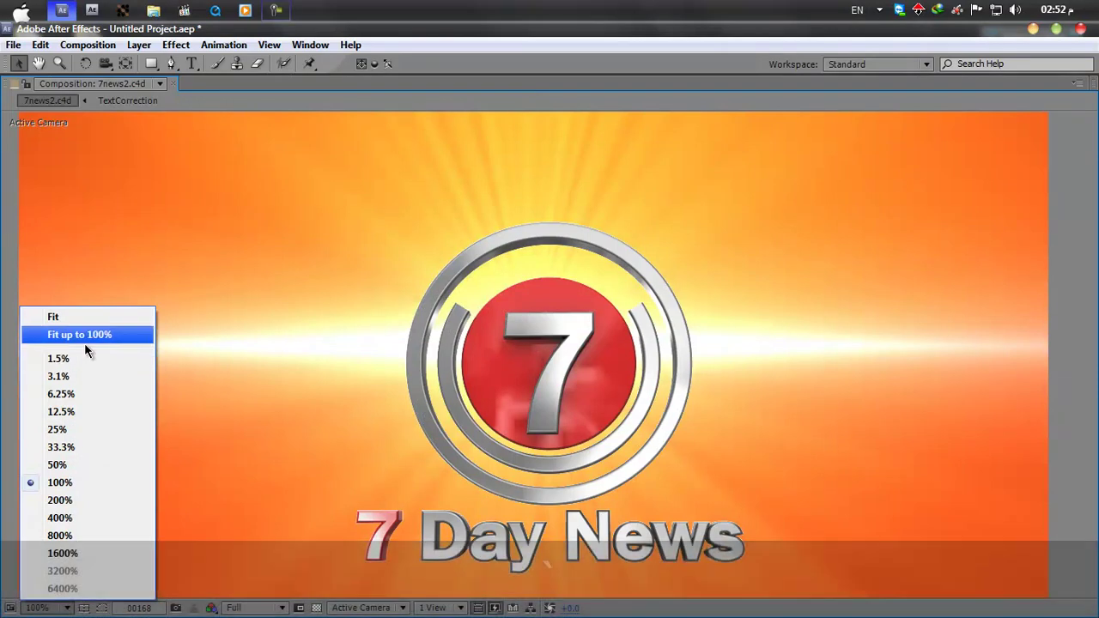
click(85, 336)
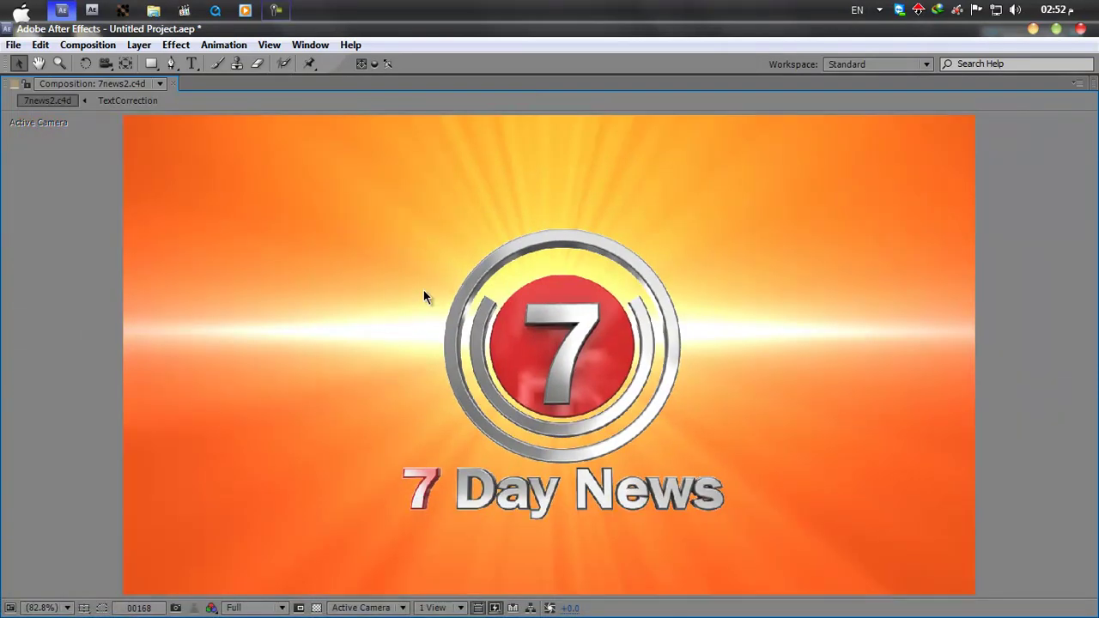